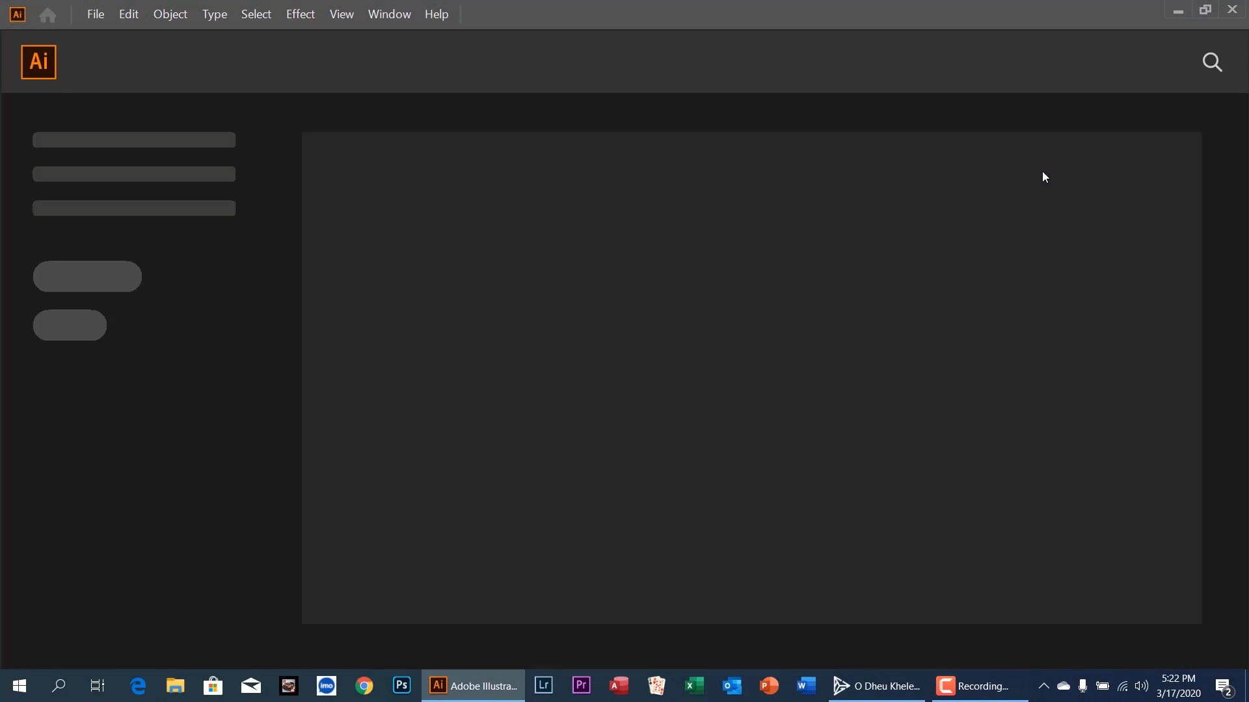
Create a new document 500 px wide and 500 px high.
click(97, 20)
click(110, 34)
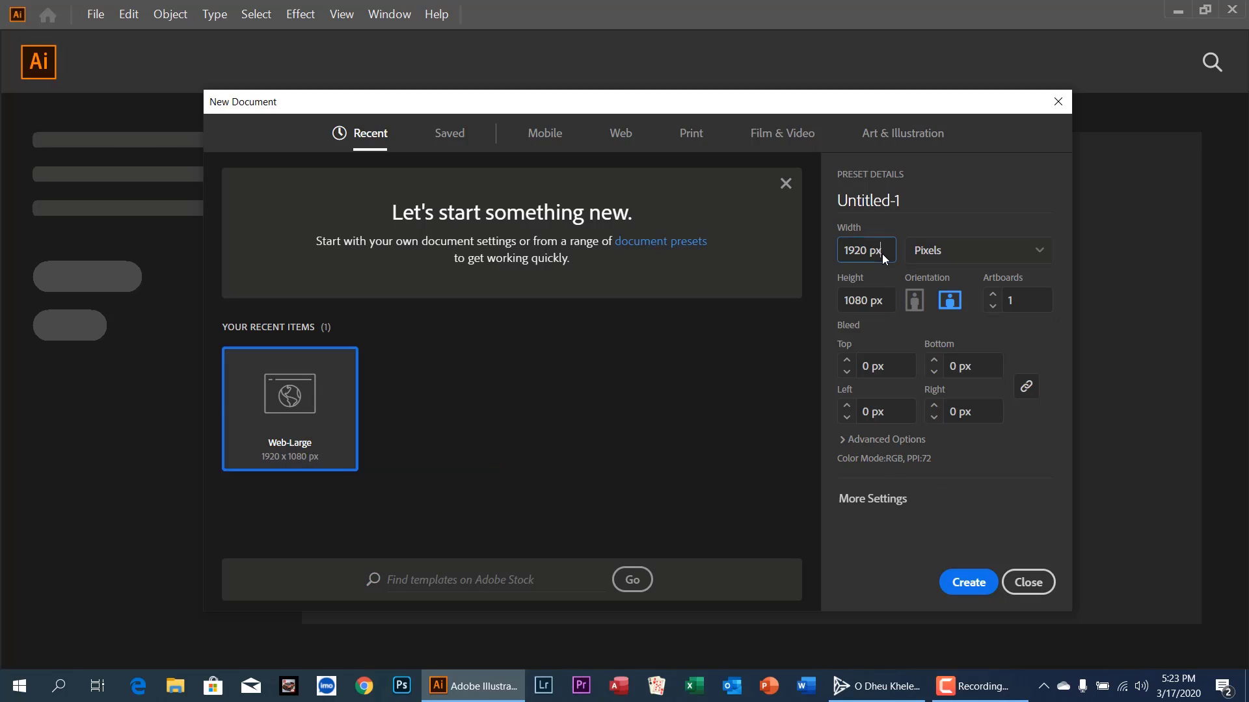
drag(882, 255, 846, 258)
click(846, 259)
triple_click(846, 260)
text(500)
drag(888, 307, 839, 299)
text(00)
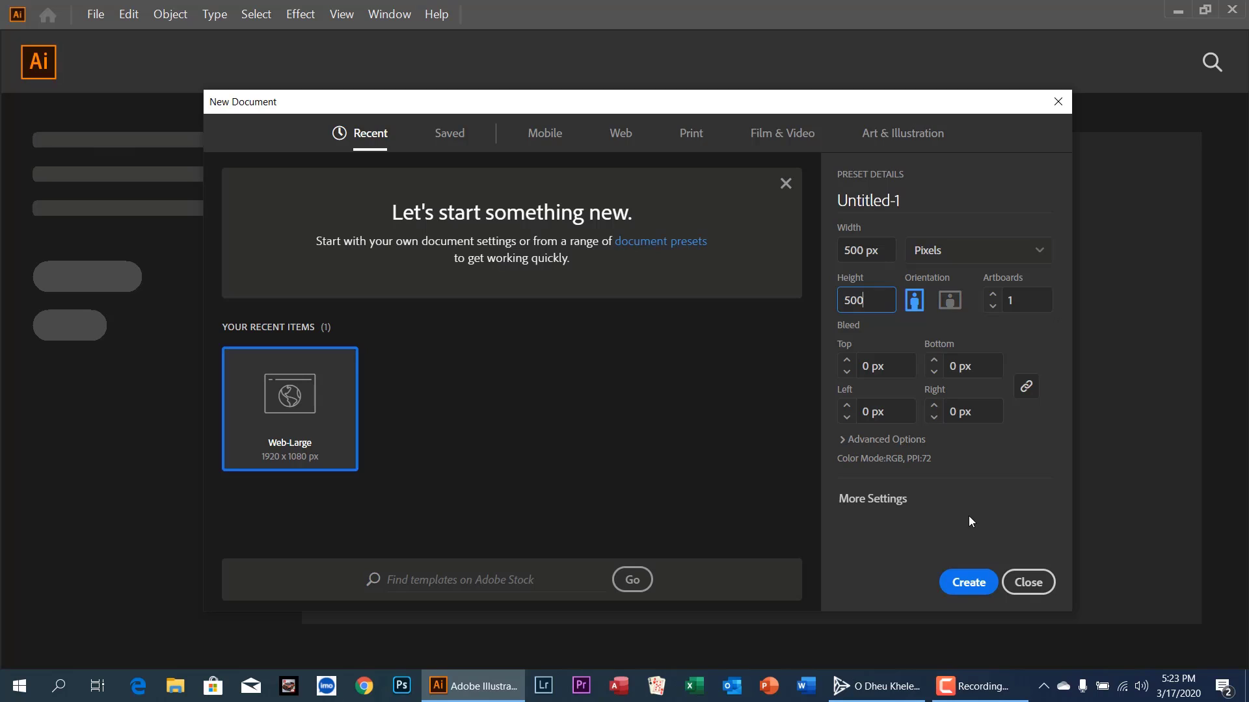
click(969, 585)
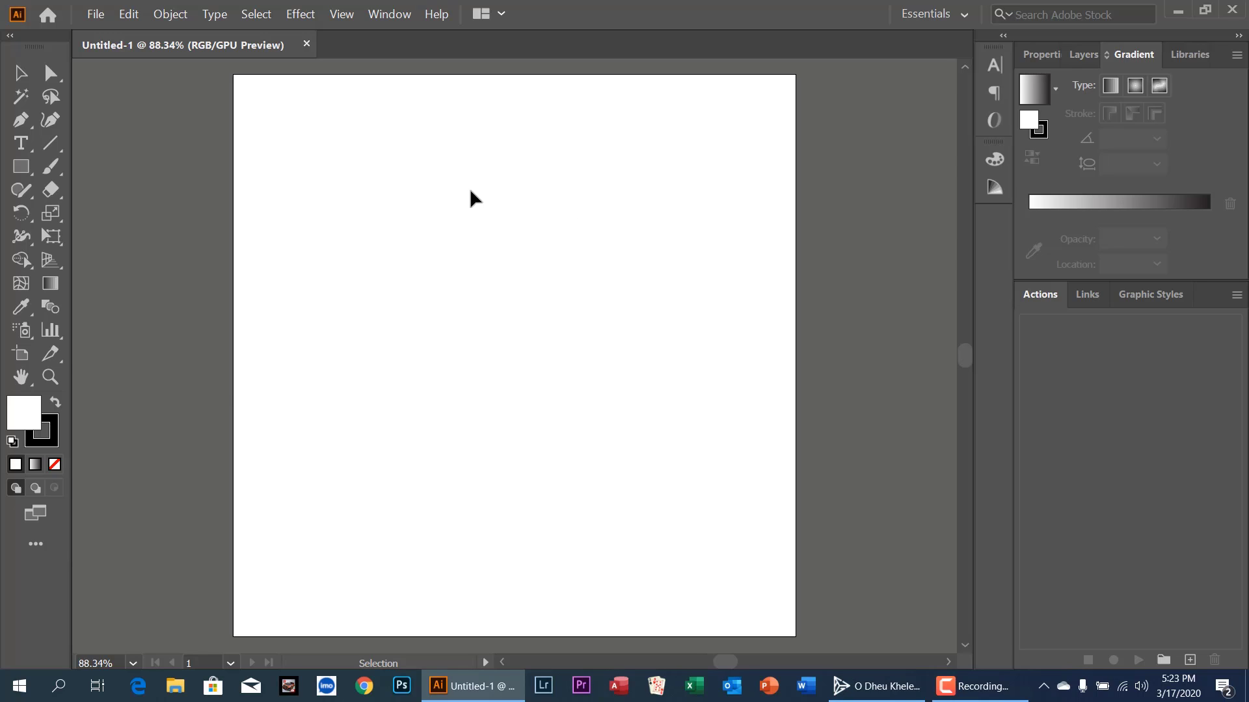
Create a 200 px circle on the artboard with the Ellipse tool, keeping width and height proportions linked.
click(20, 170)
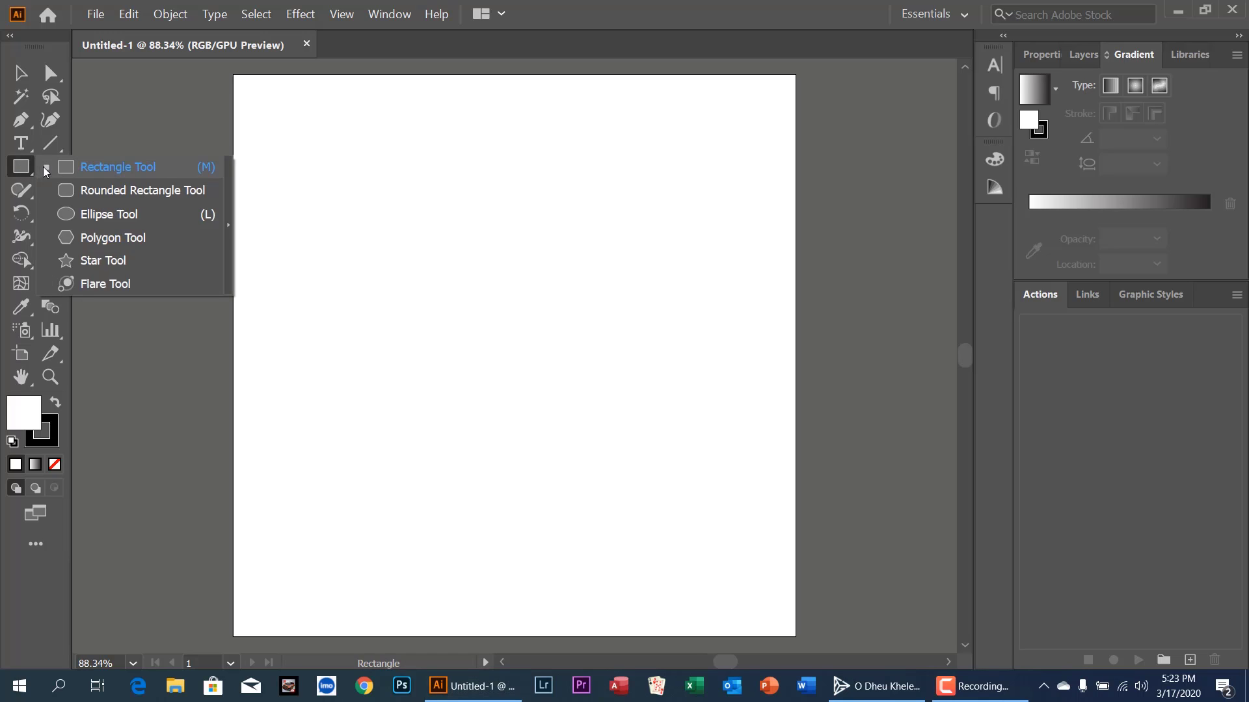
click(108, 214)
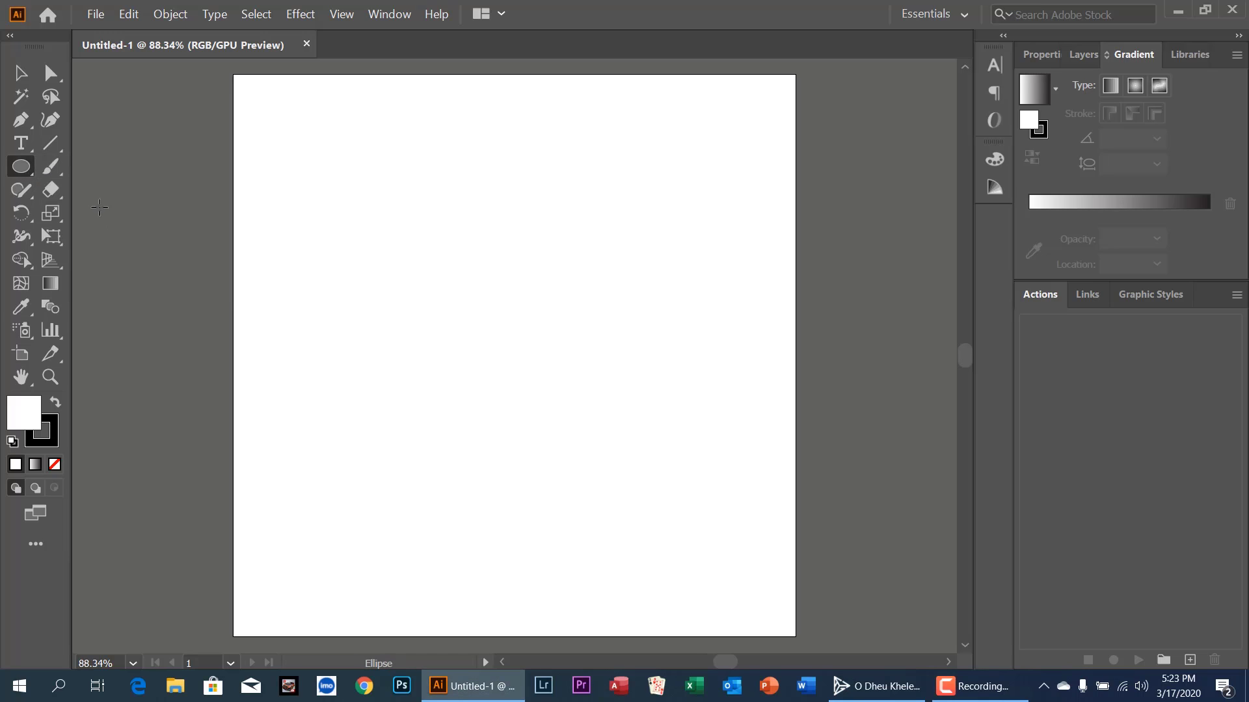
click(472, 298)
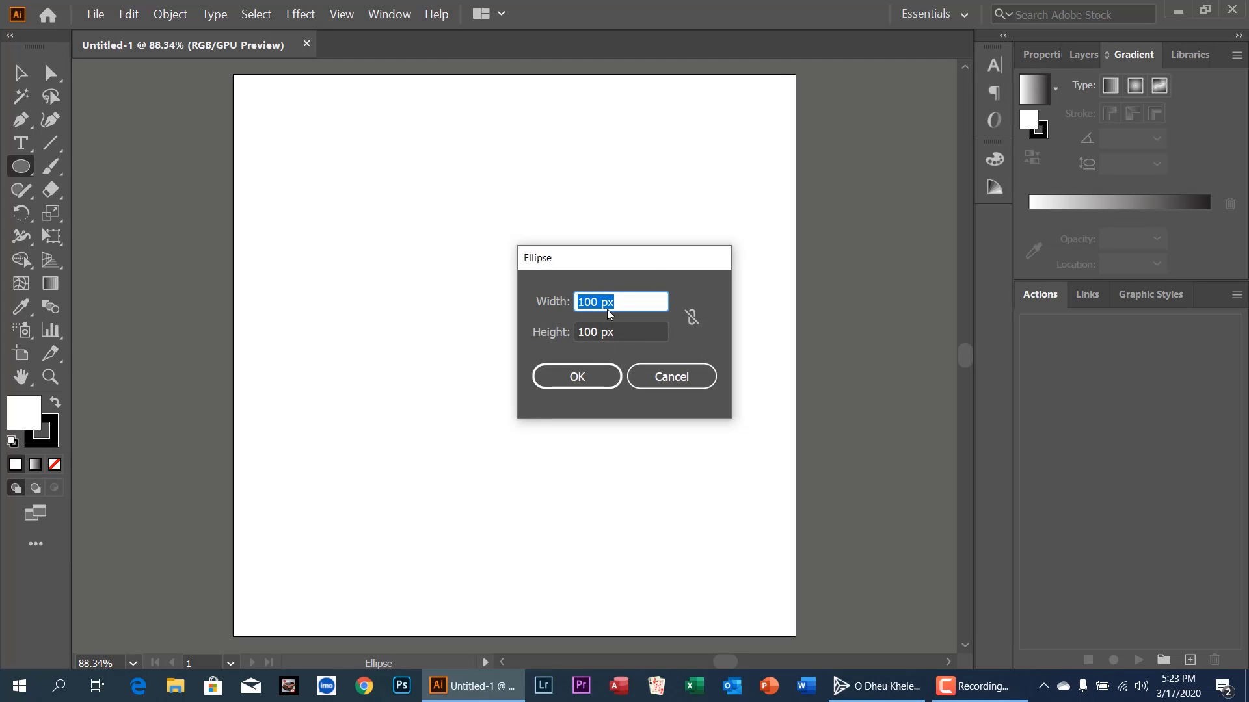
text(200)
key(BackSpace)
key(BackSpace)
key(BackSpace)
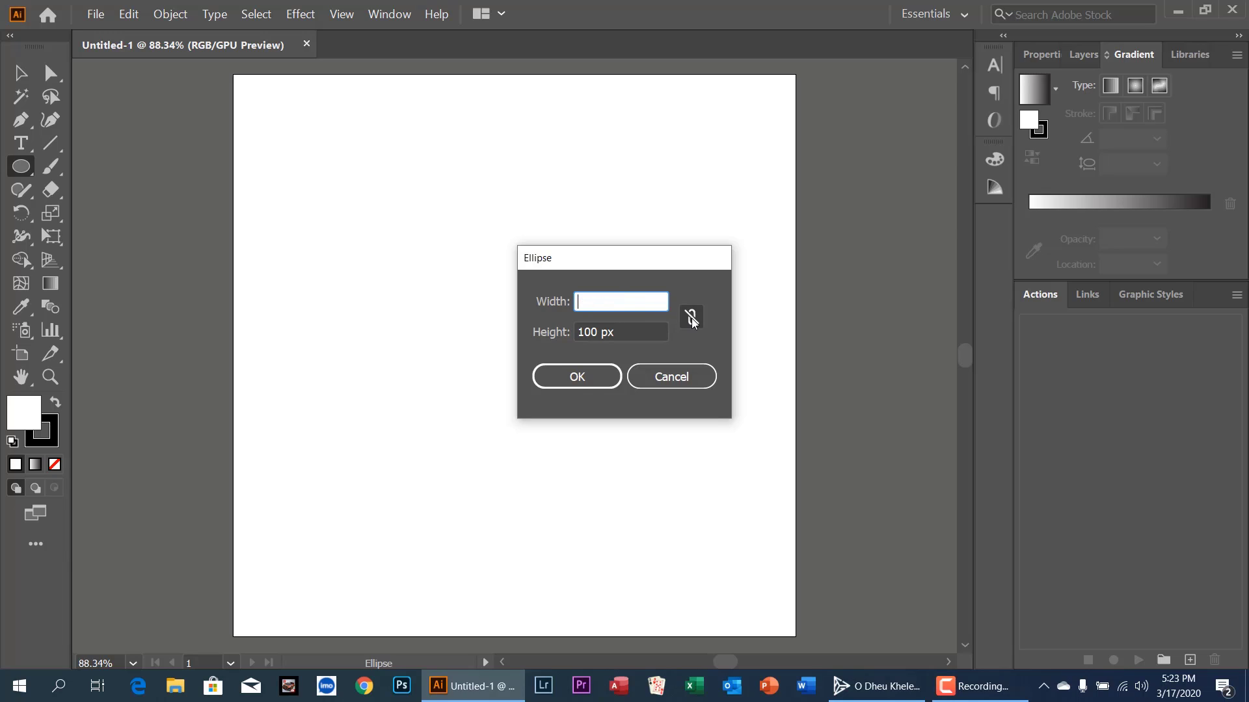
click(691, 318)
click(616, 303)
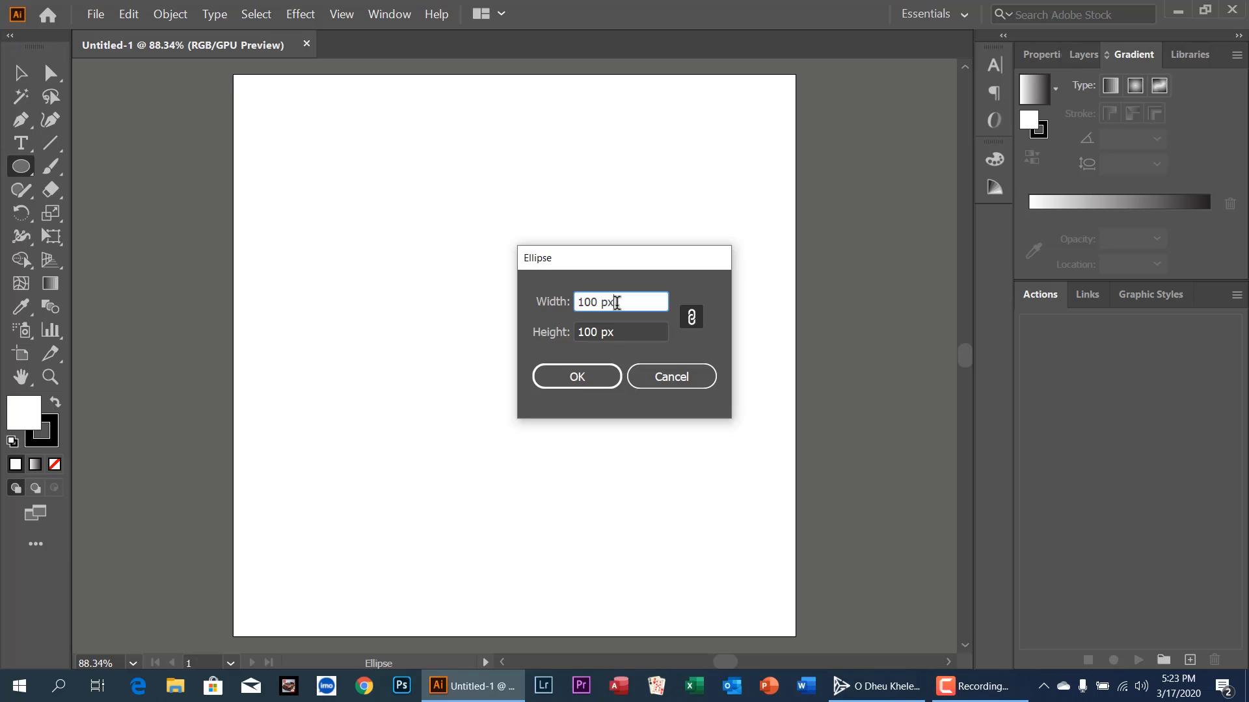
key(BackSpace)
key(BackSpace)
key(BackSpace)
key(BackSpace)
key(BackSpace)
key(BackSpace)
text(200)
click(576, 377)
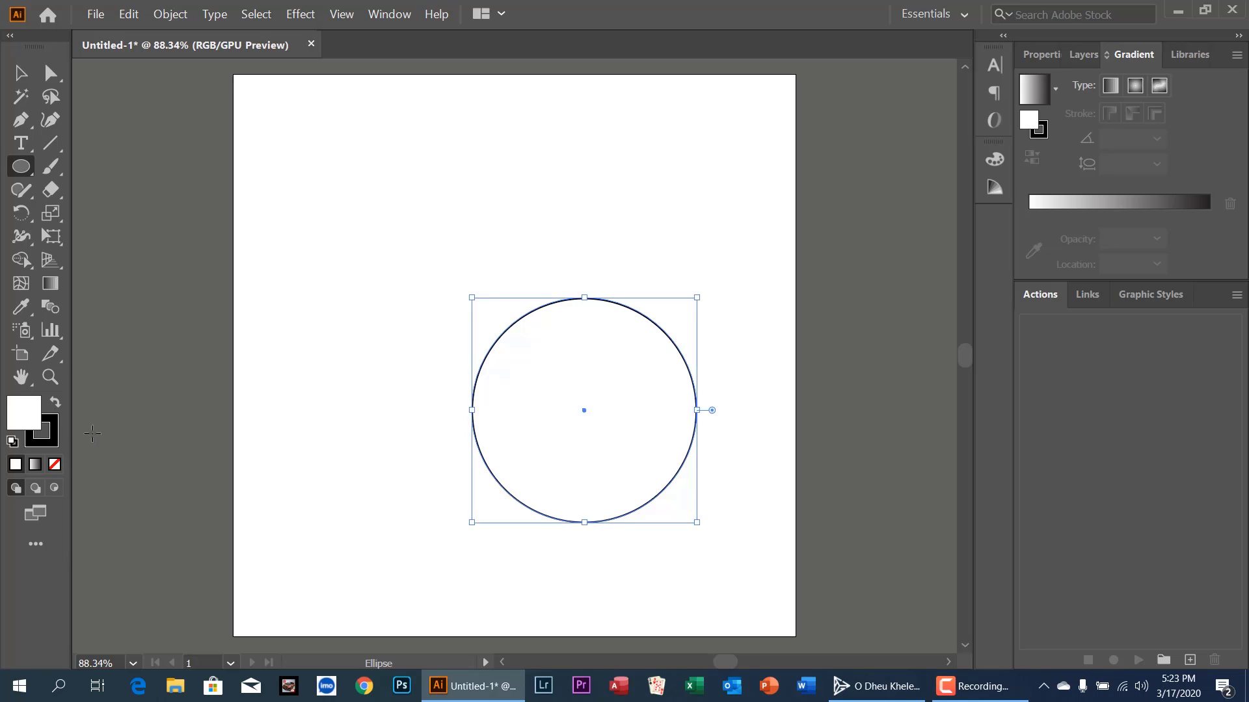
Remove the circle's stroke and give it a linear gradient fill.
click(37, 448)
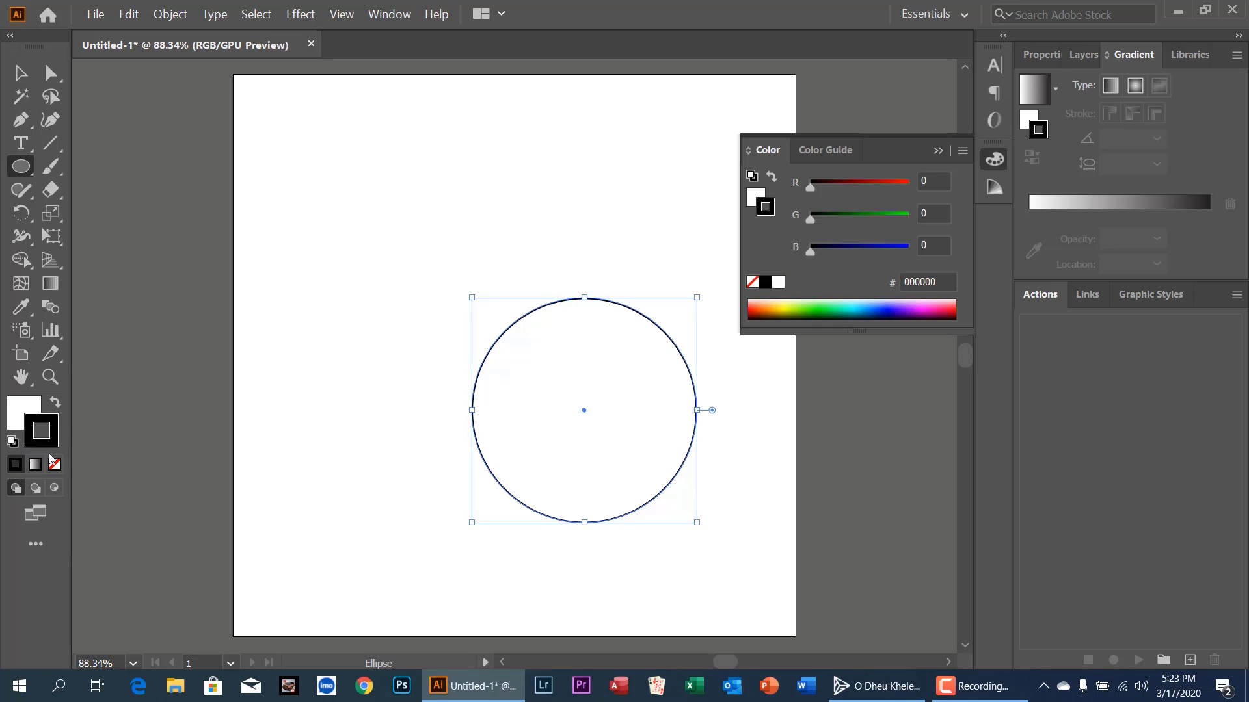
click(55, 464)
click(20, 420)
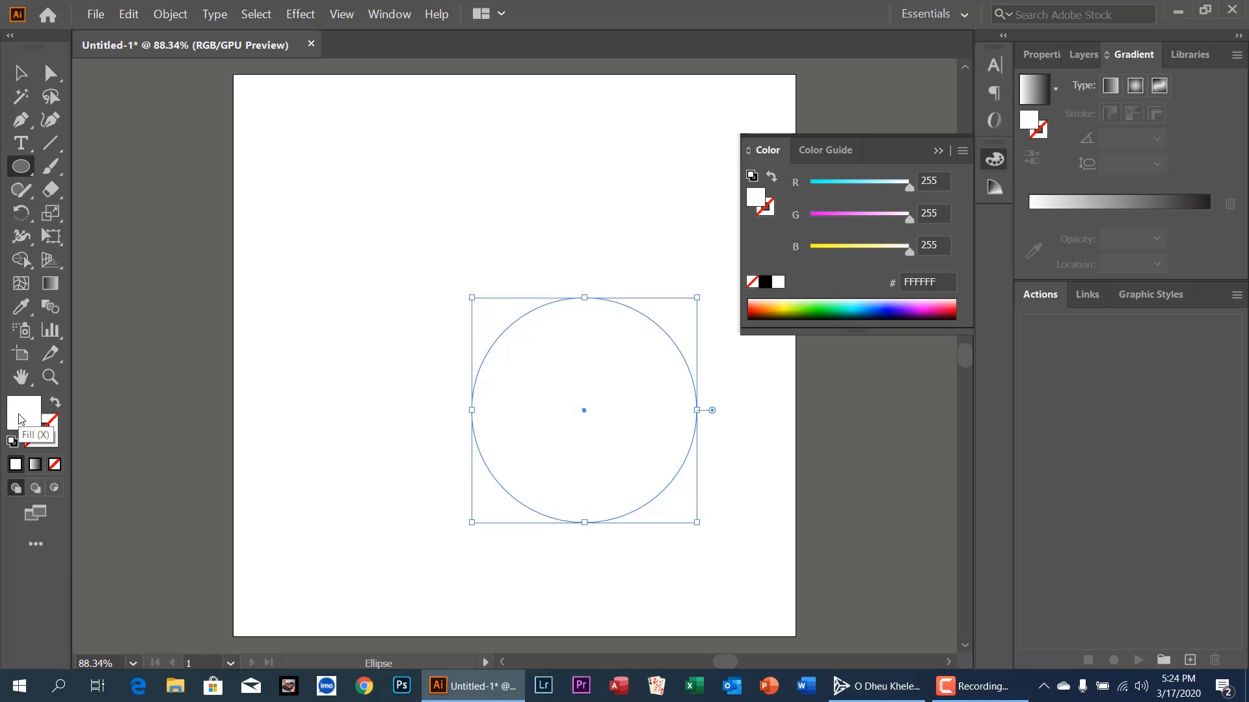
click(35, 464)
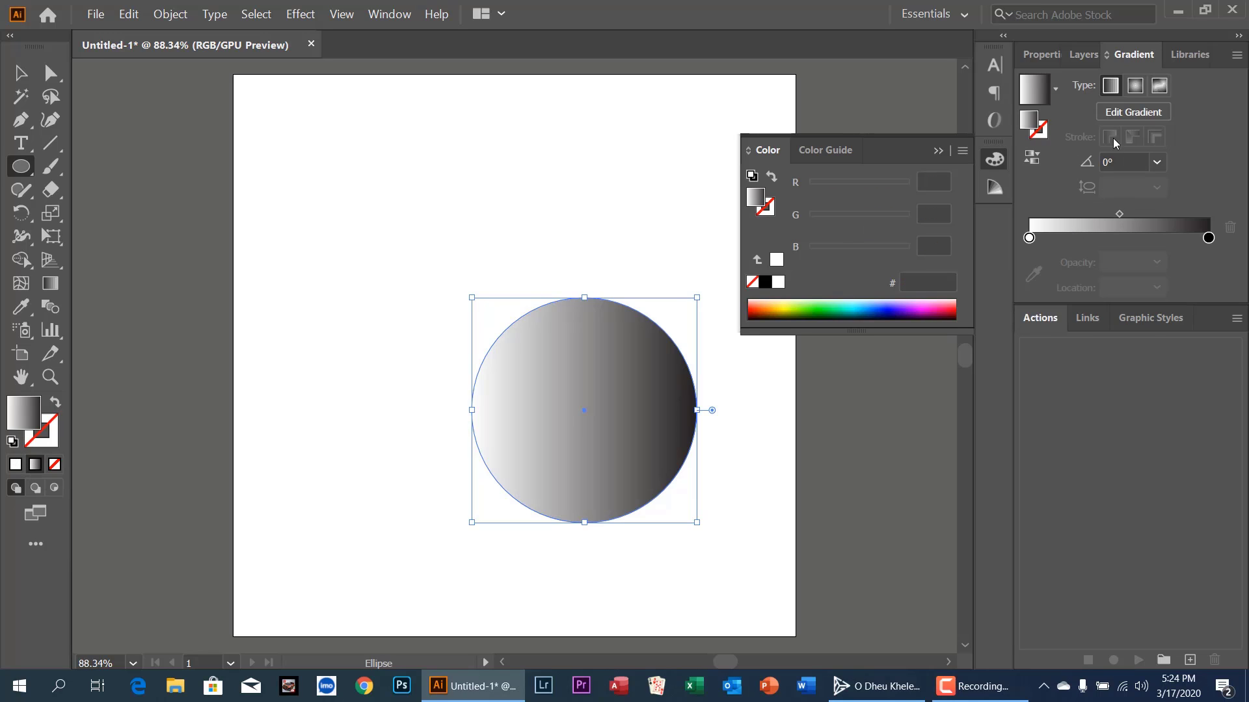
Change the white colour stop of the circle's gradient to yellow (FFFF00).
click(1112, 113)
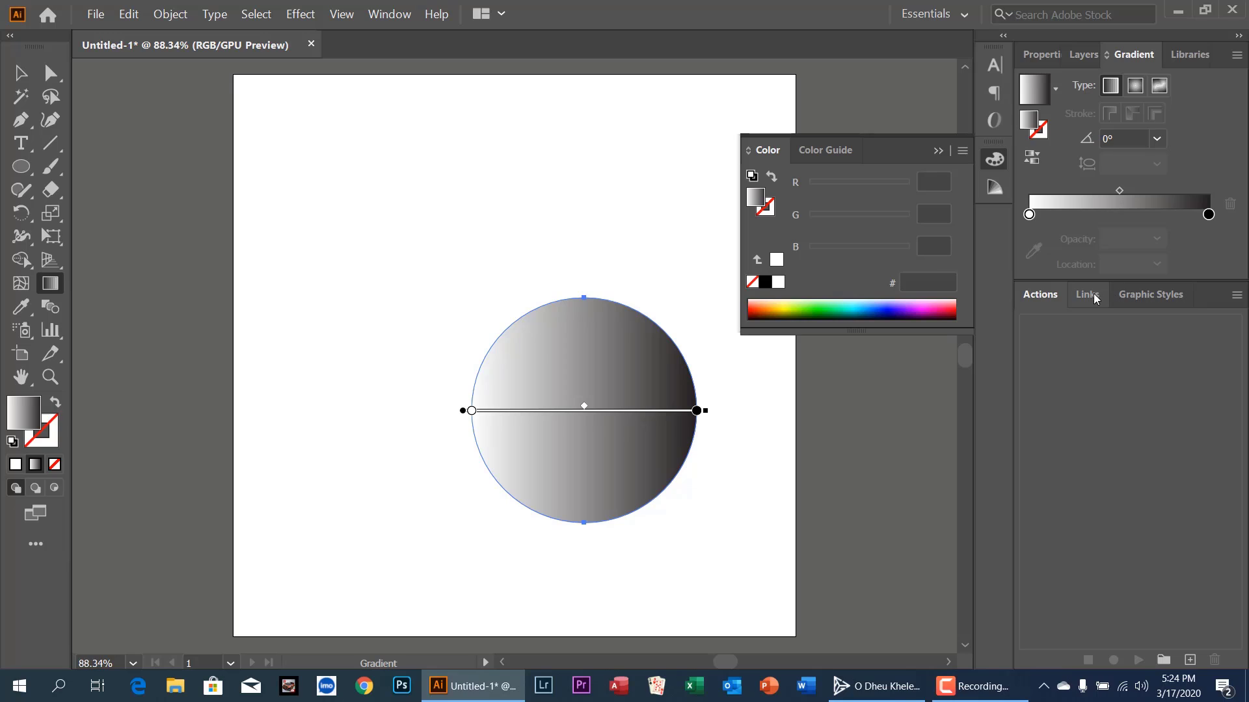
double_click(1028, 215)
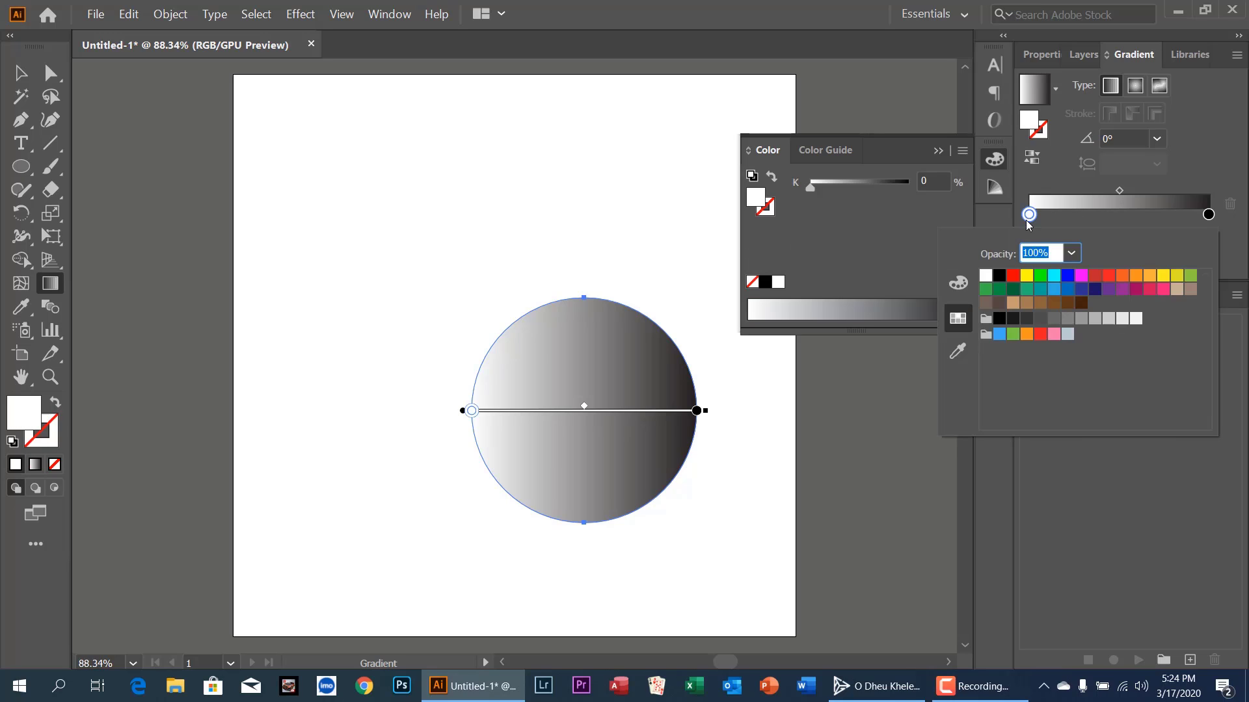
click(1027, 275)
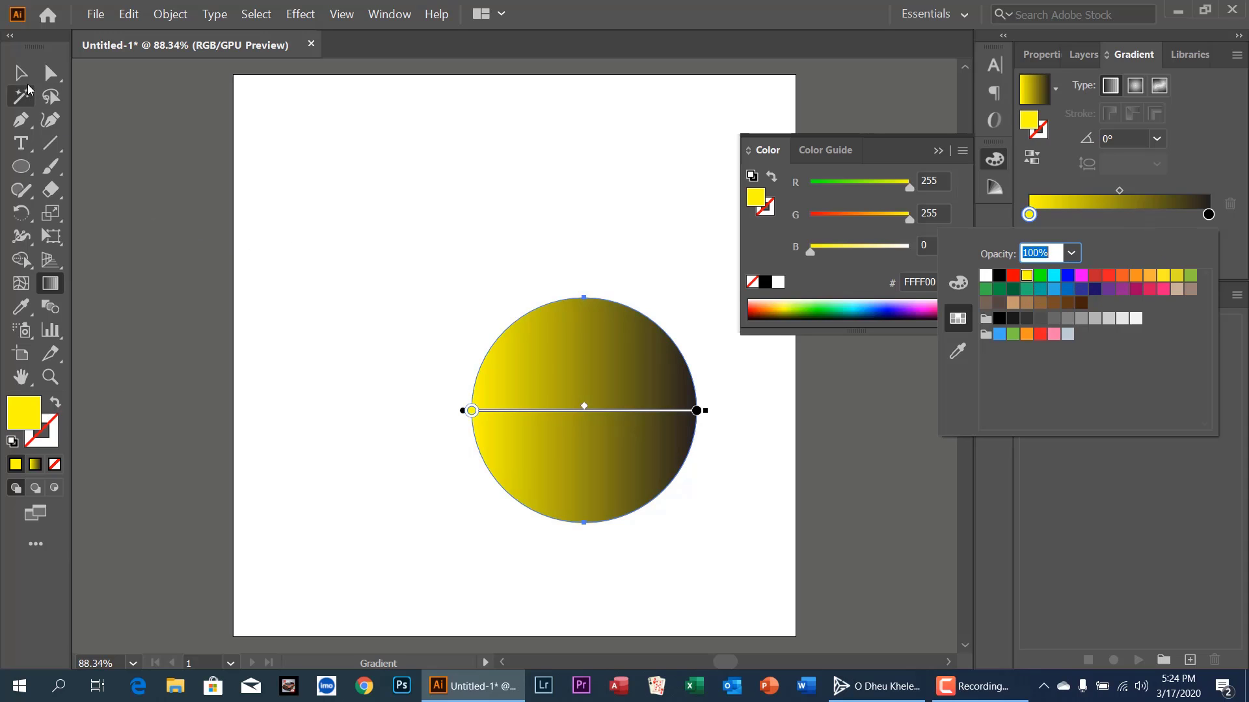
click(22, 76)
click(234, 221)
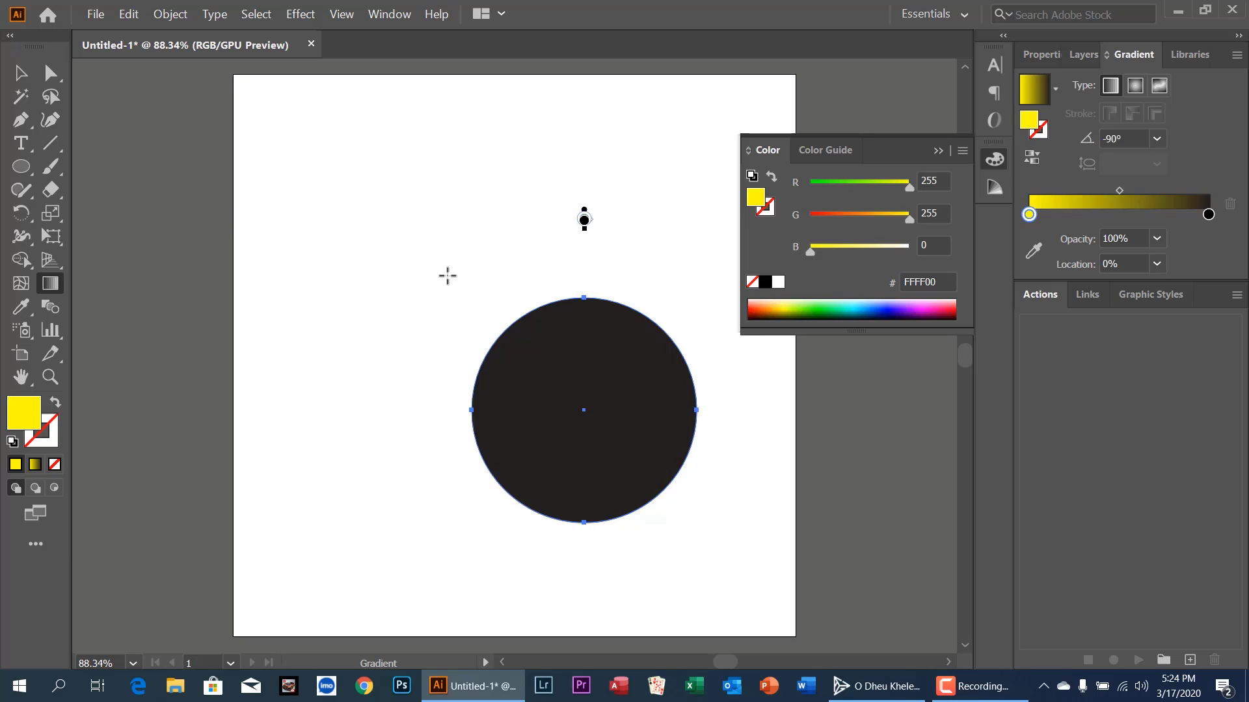
key(ctrl+z)
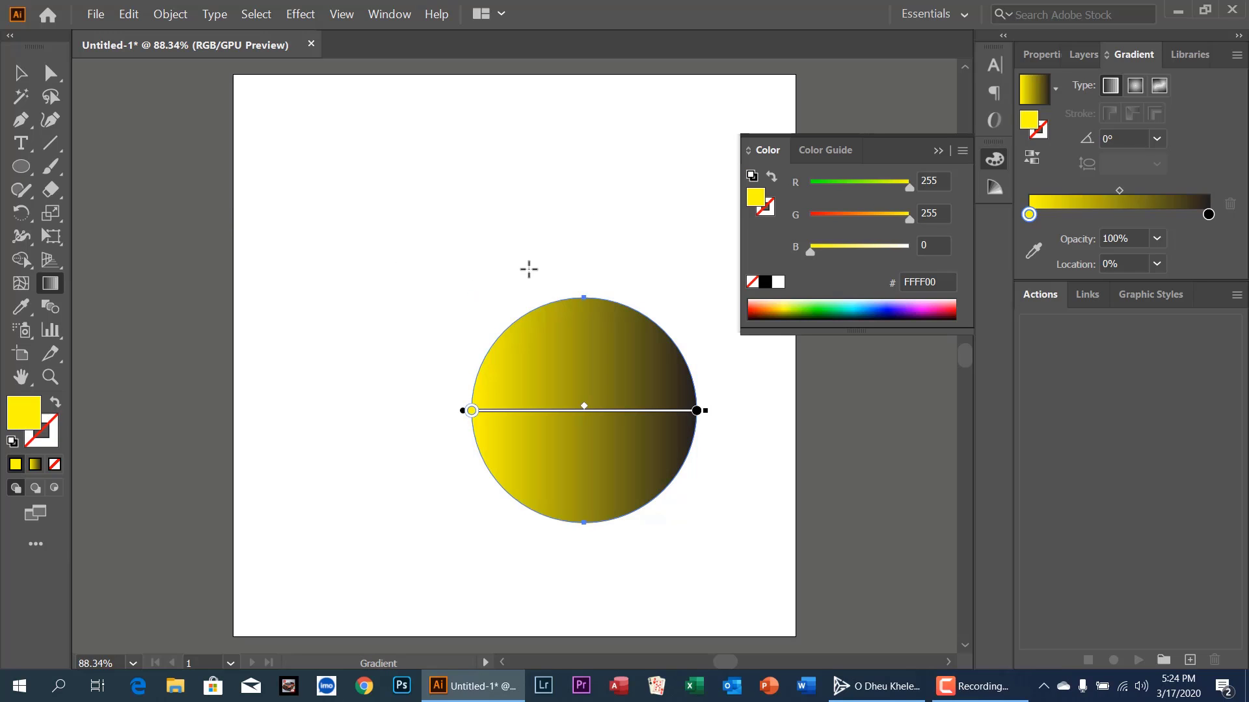
Move the gradient circle up and to the left, closer to the middle of the artboard.
click(18, 77)
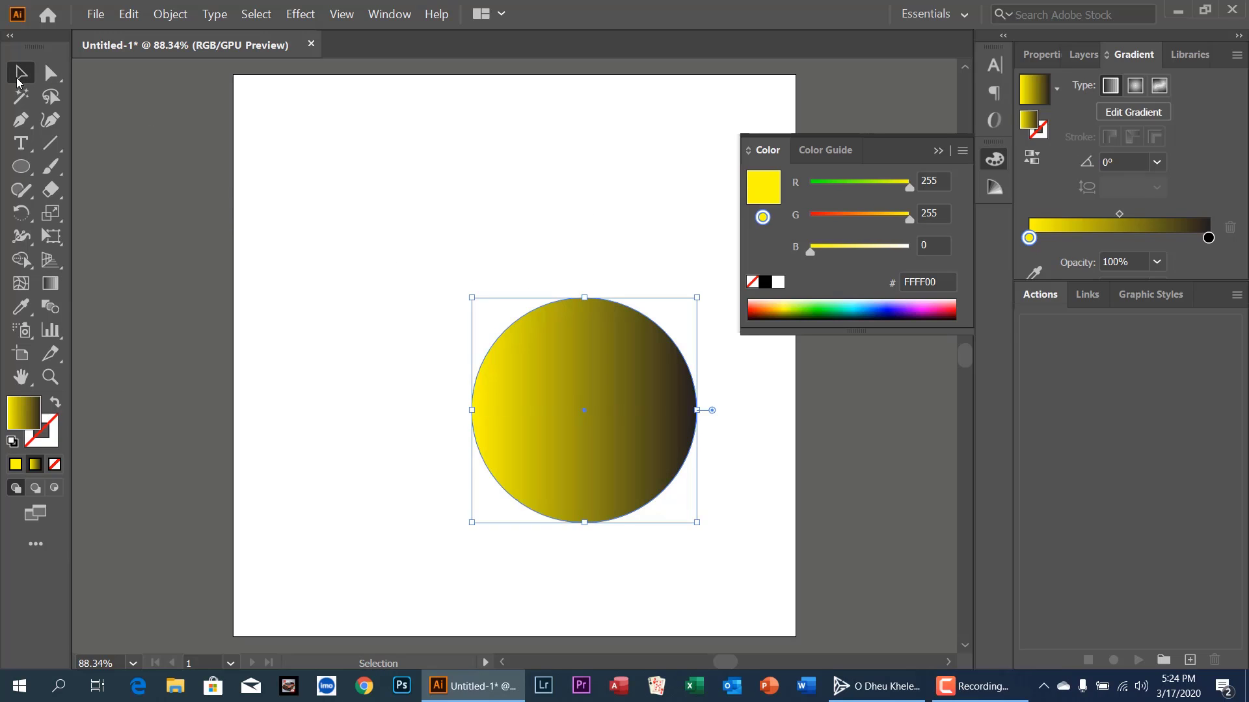
mouse_move(594, 377)
mouse_down()
mouse_move(552, 267)
mouse_move(545, 327)
mouse_up()
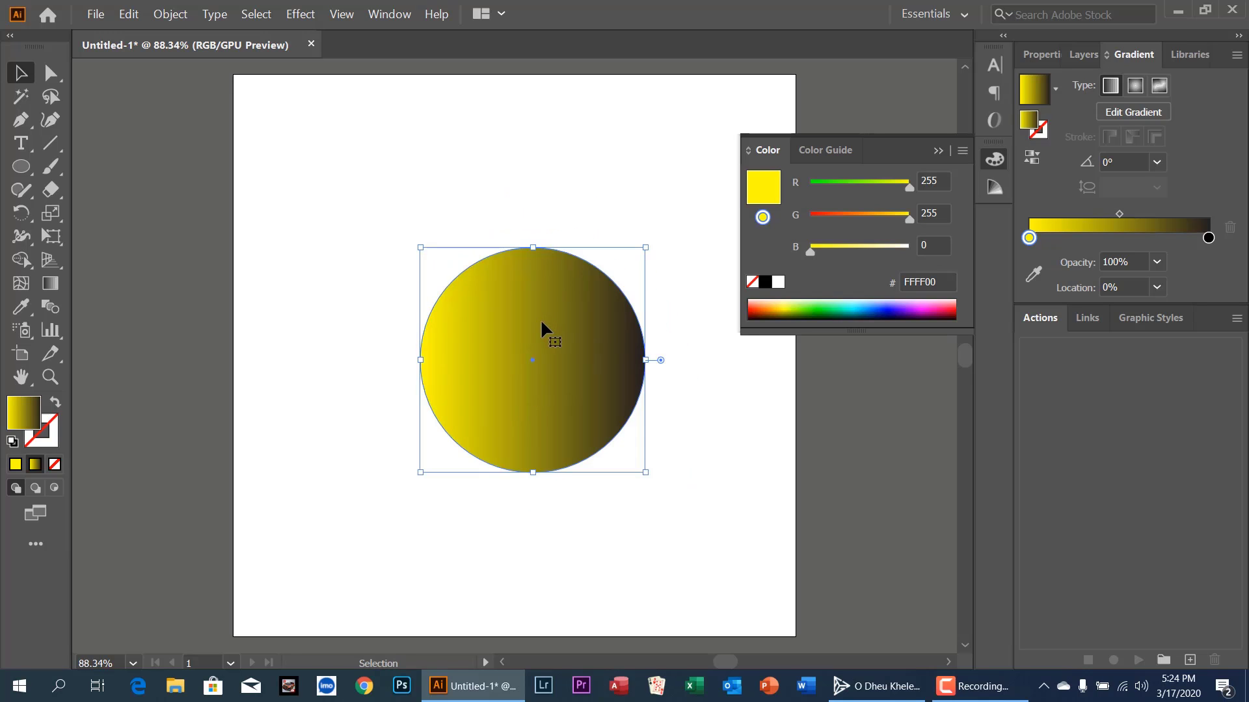
Create a second circle, 100 px in size, overlapping the left edge of the large circle.
click(22, 169)
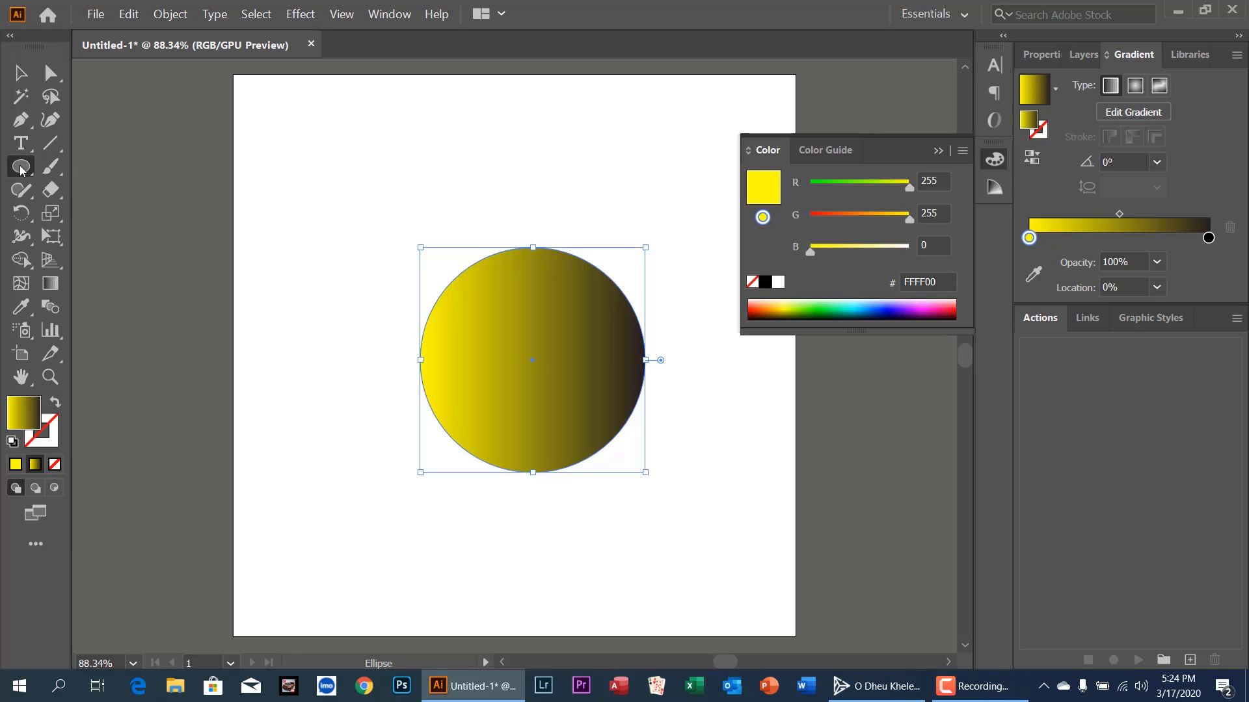
click(355, 288)
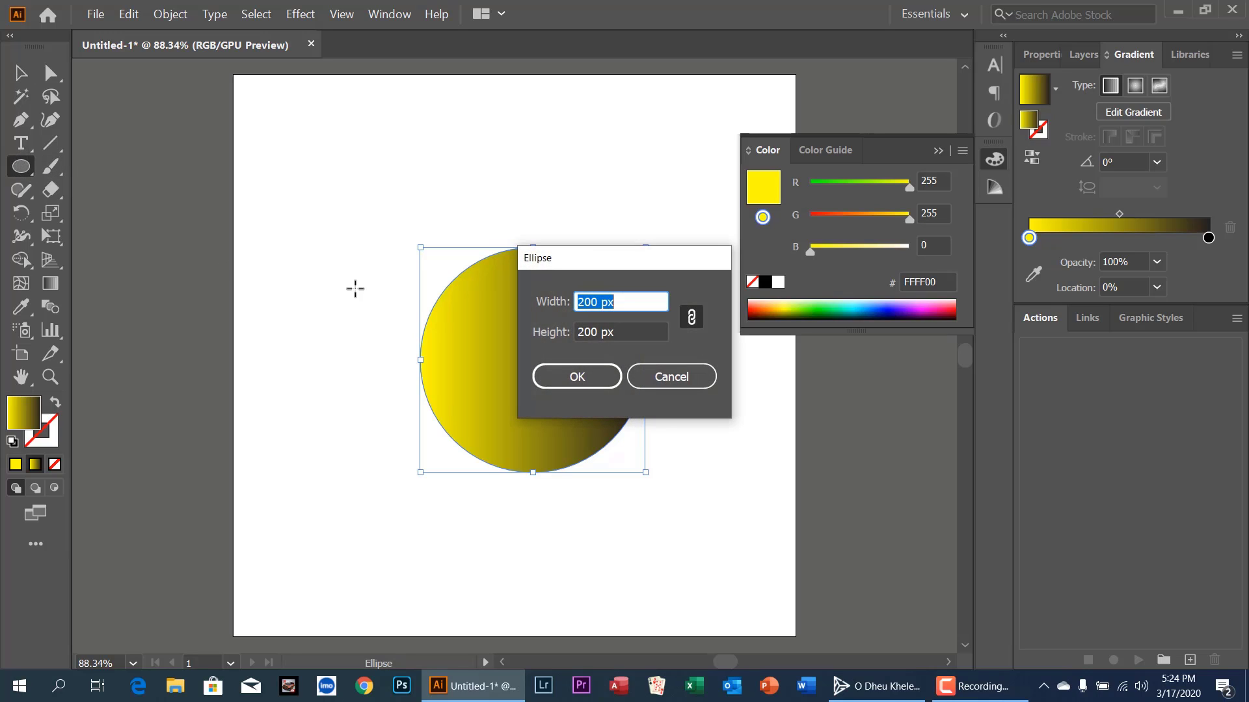
text(100)
click(575, 377)
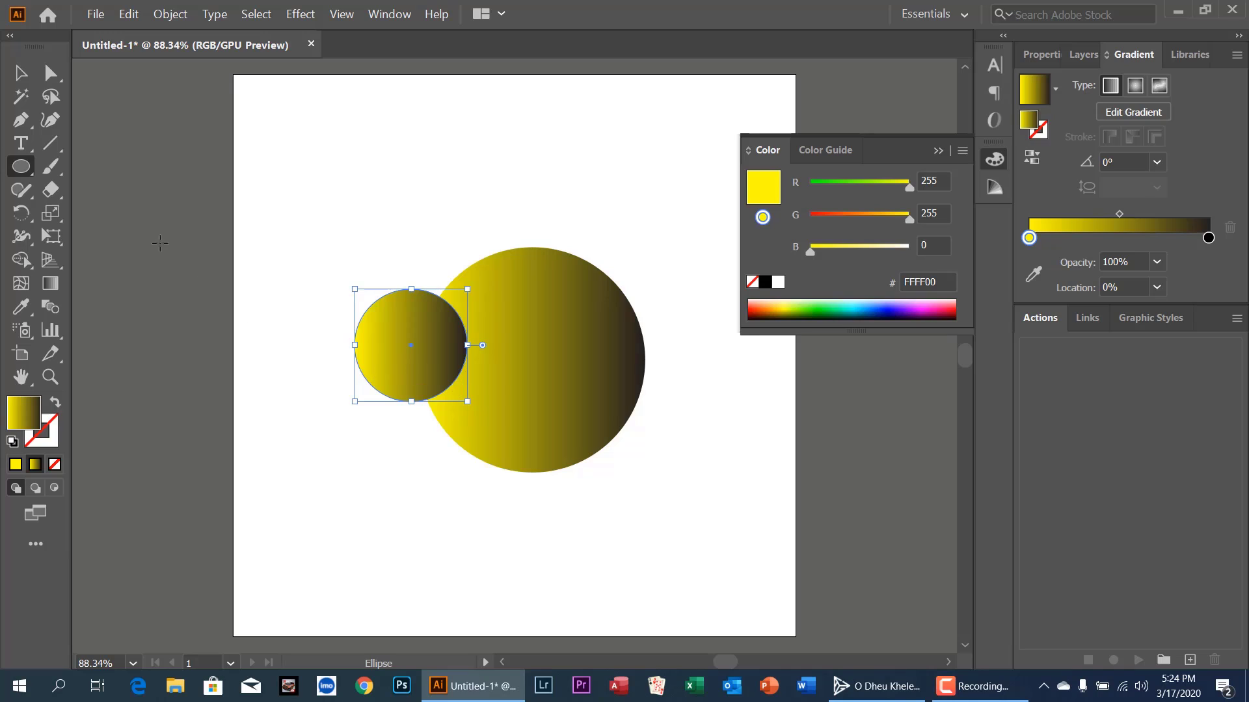
Select both circles and make the large one the key object for alignment.
key(v)
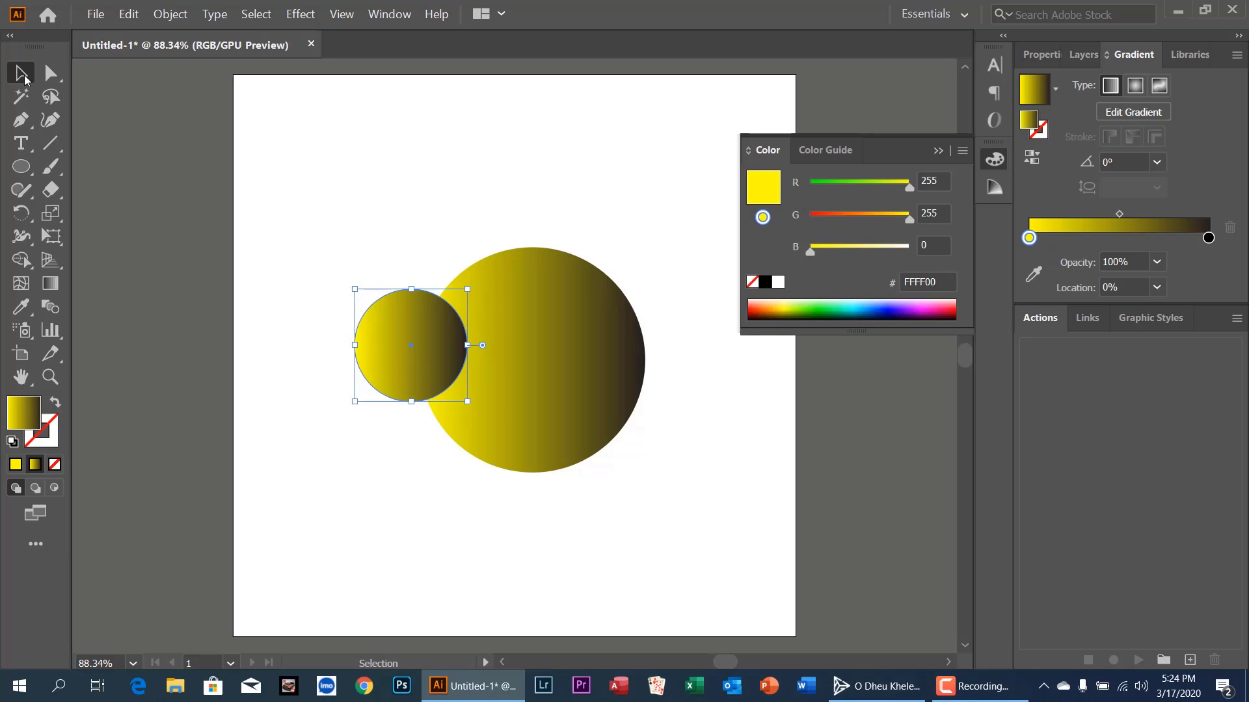
drag(308, 232, 683, 516)
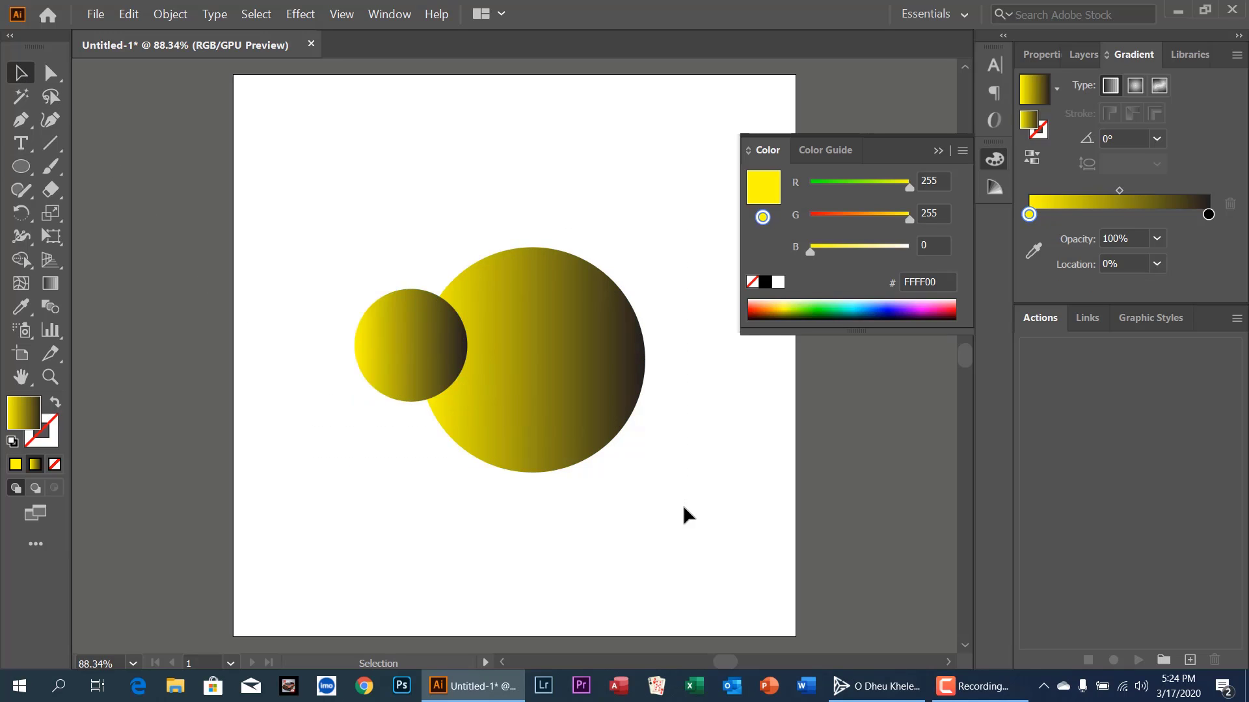
drag(290, 198, 676, 520)
click(446, 320)
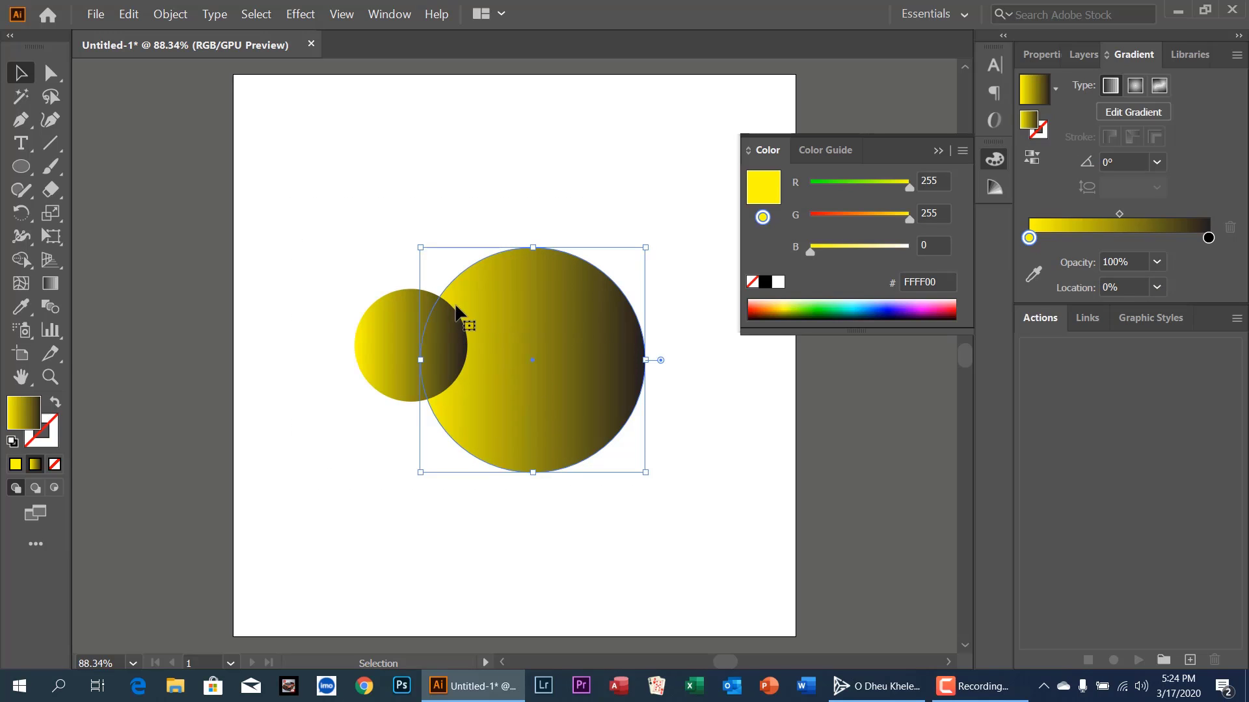
drag(328, 296, 462, 365)
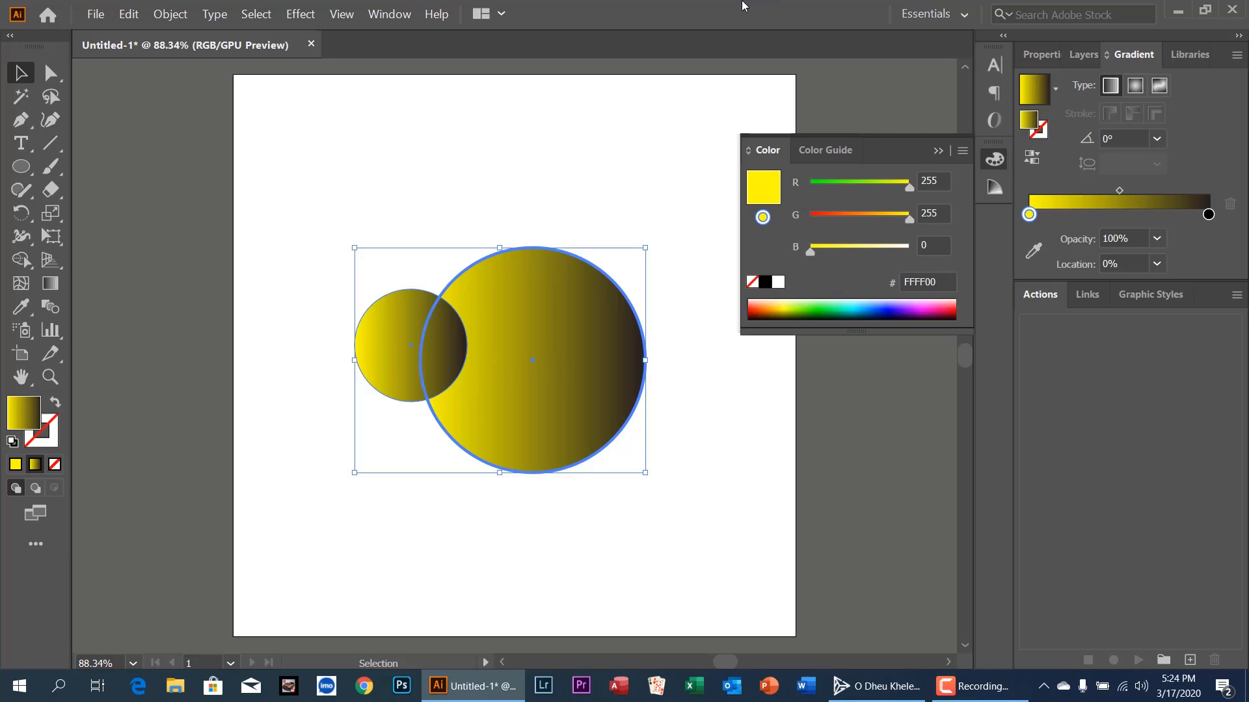
Switch the workspace from Essentials to Automation.
click(956, 16)
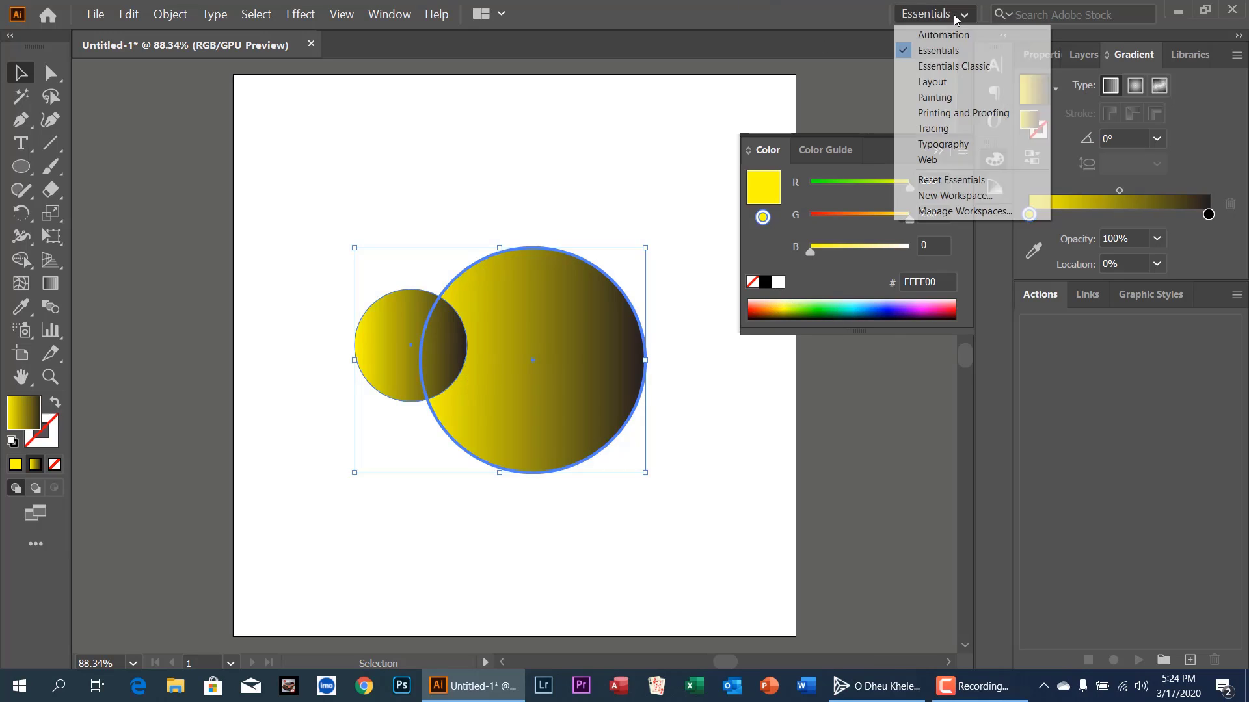
click(948, 47)
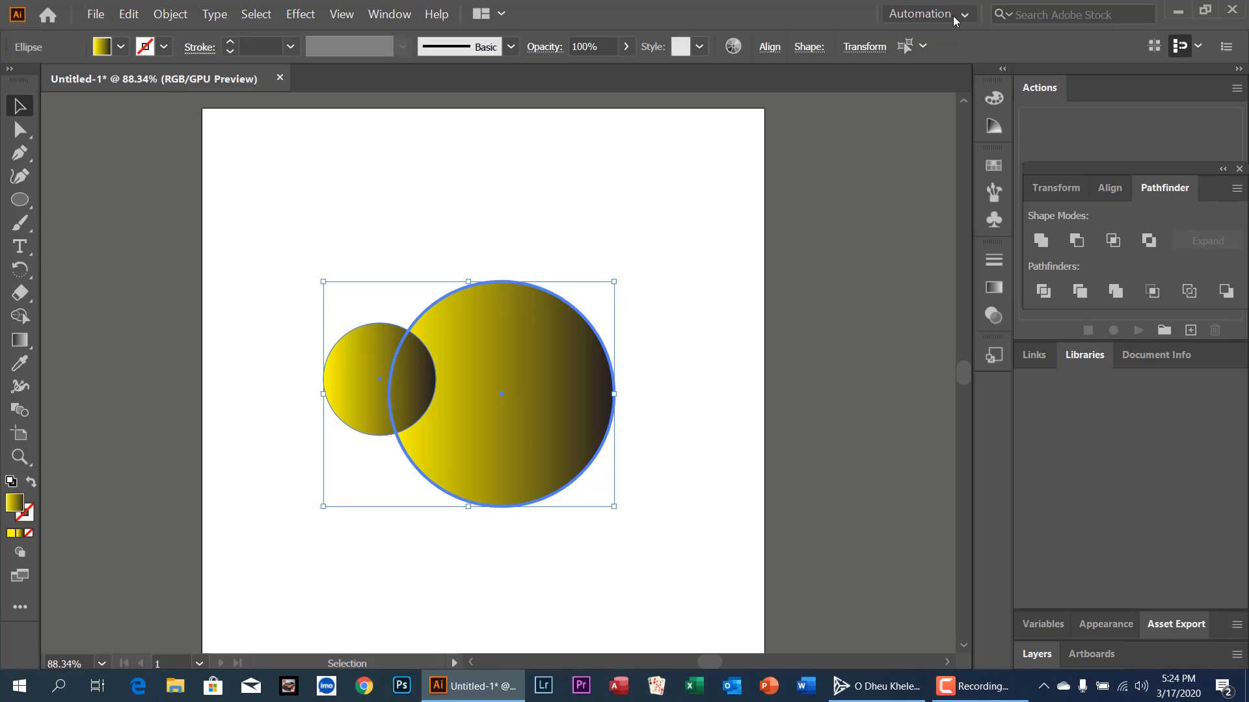
click(956, 16)
click(953, 37)
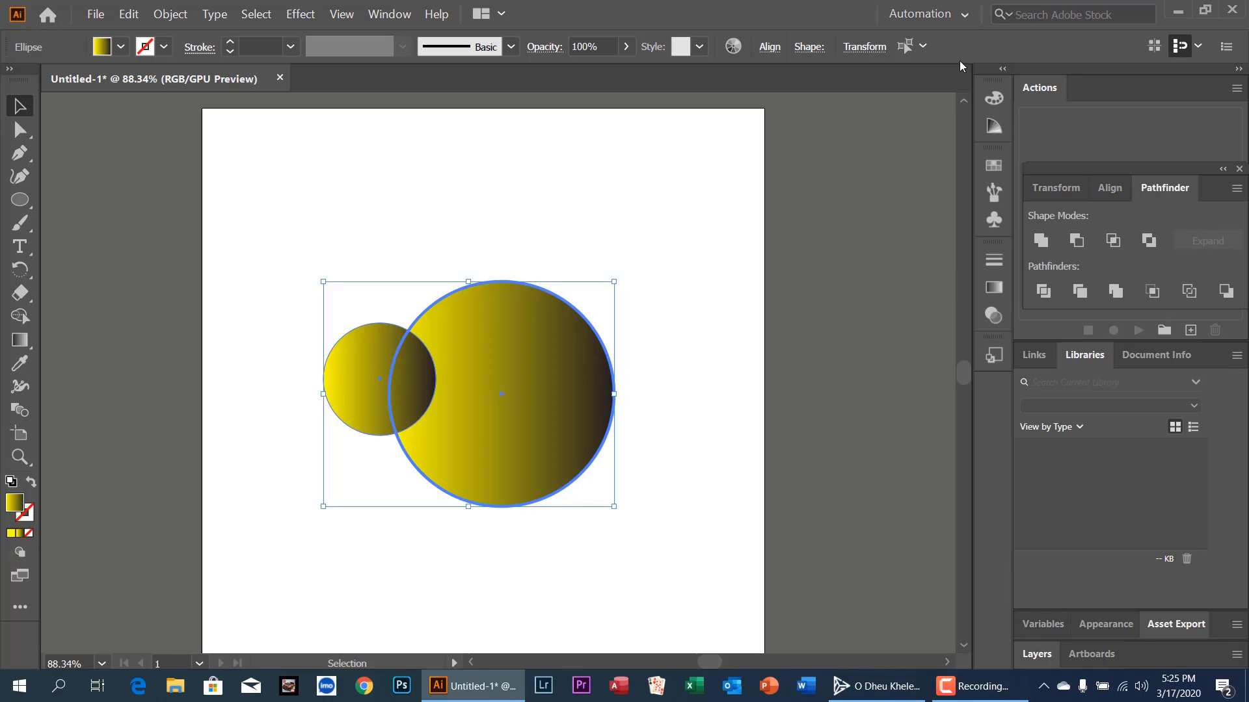
click(949, 20)
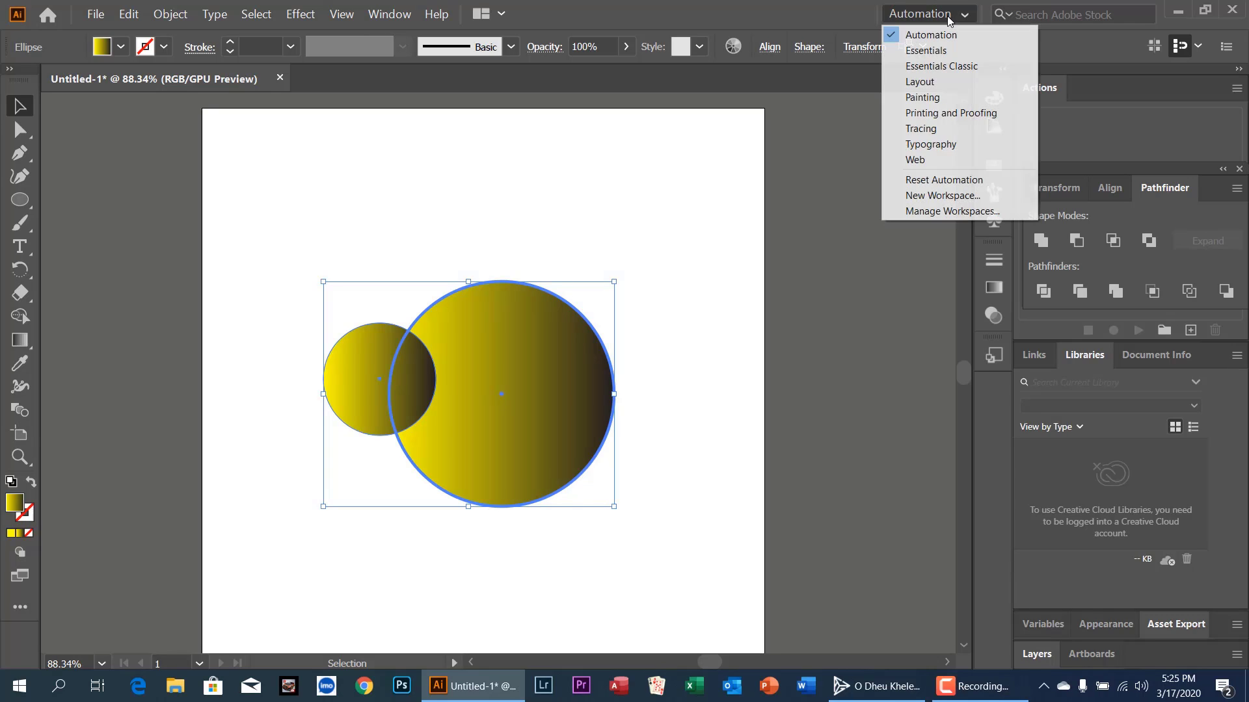
click(947, 17)
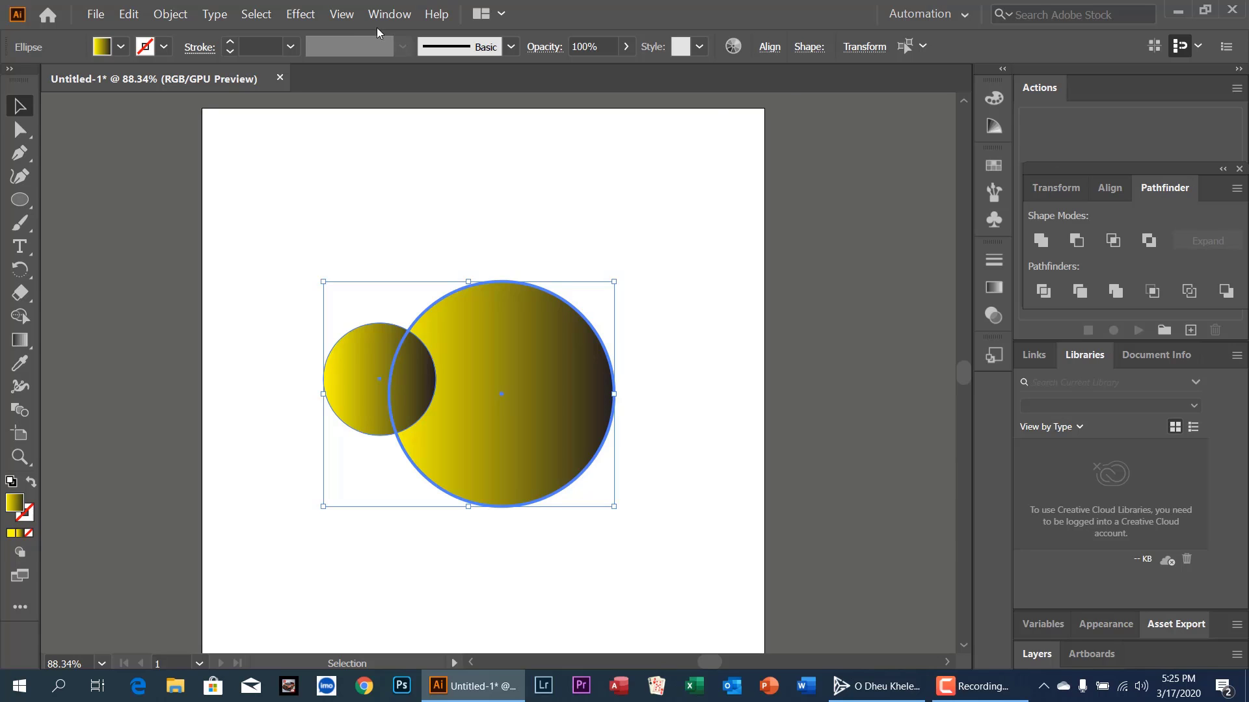
Bring up the Align options in place of Pathfinder for the two selected circles.
click(387, 14)
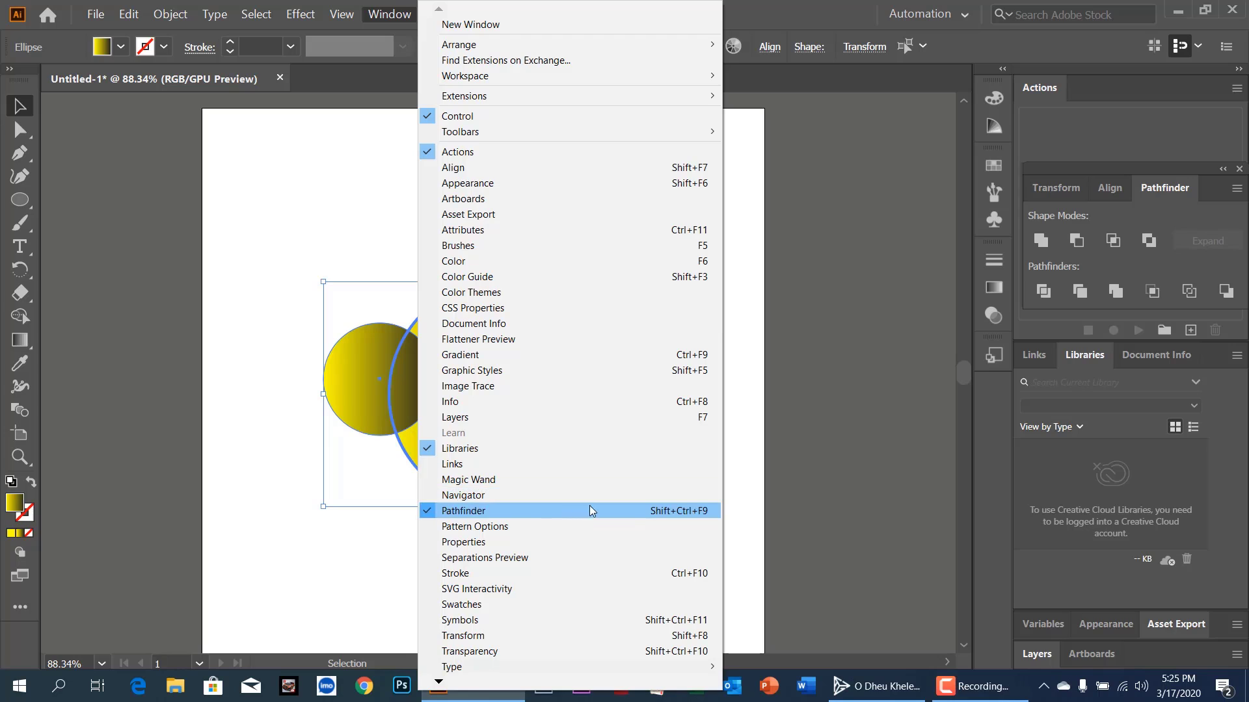
click(1163, 198)
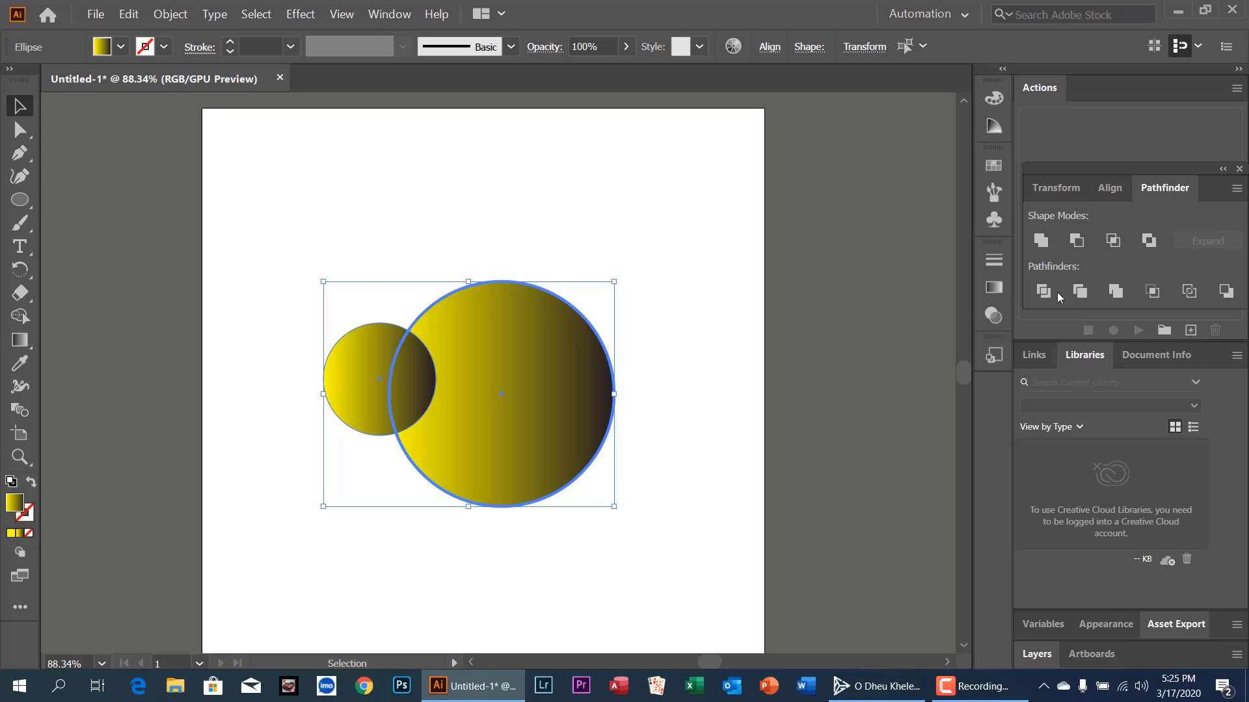
click(1112, 190)
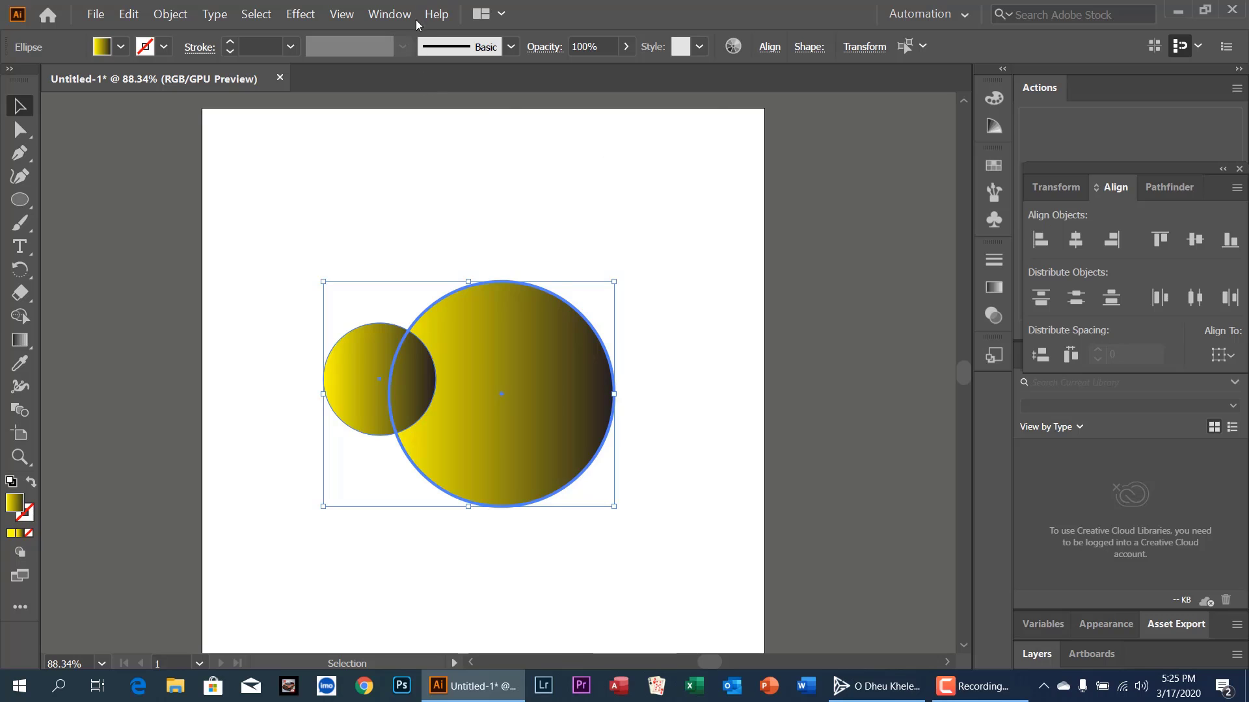
click(392, 13)
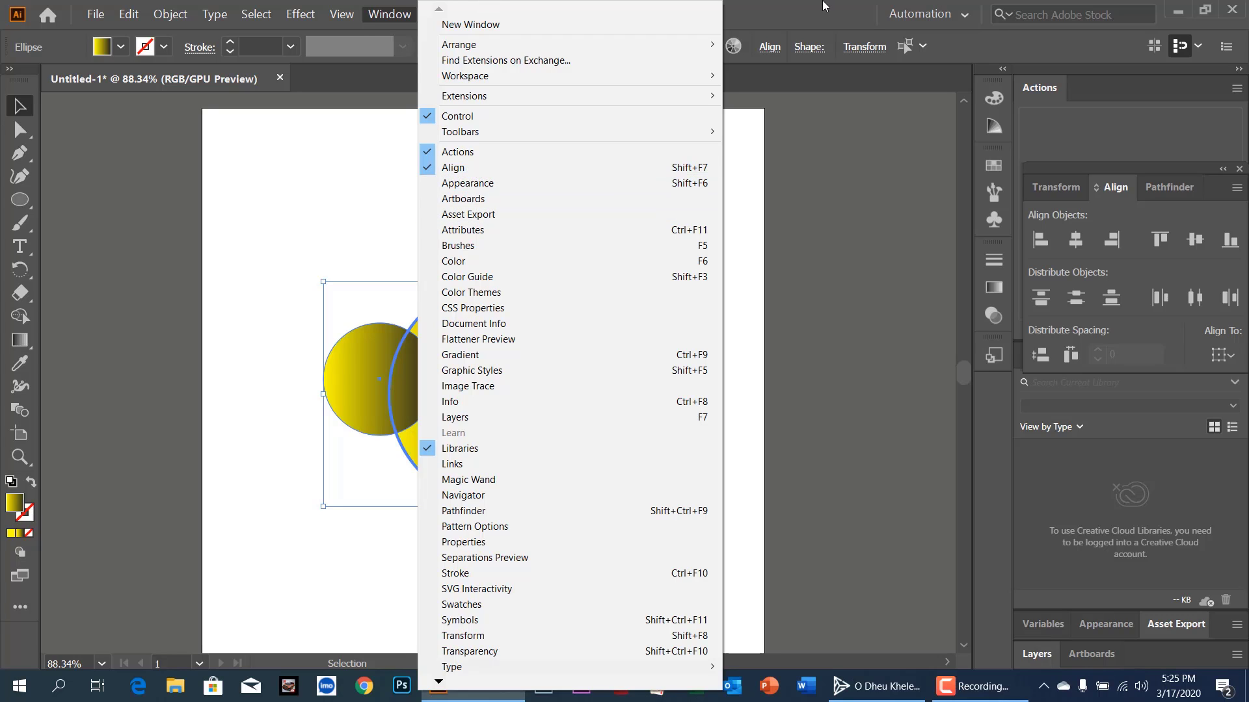
Align the small circle's centre horizontally and vertically with the large key circle, and deselect both.
click(823, 7)
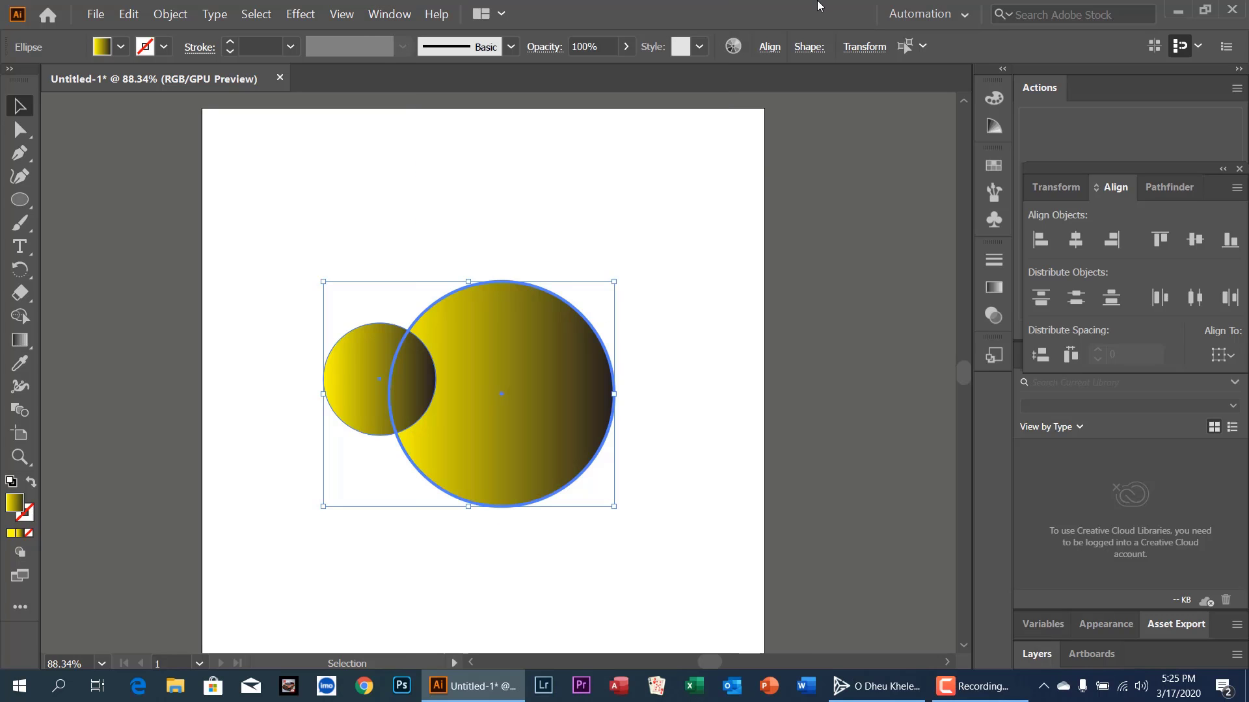
click(1069, 249)
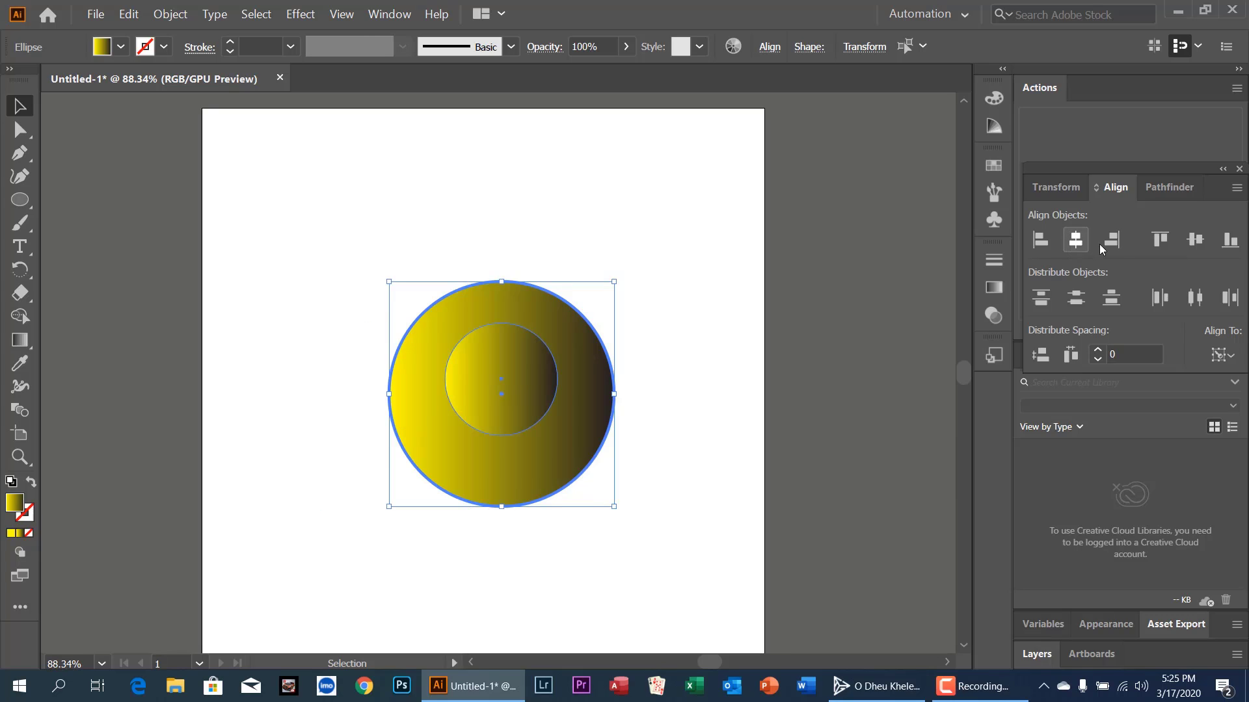
click(1189, 244)
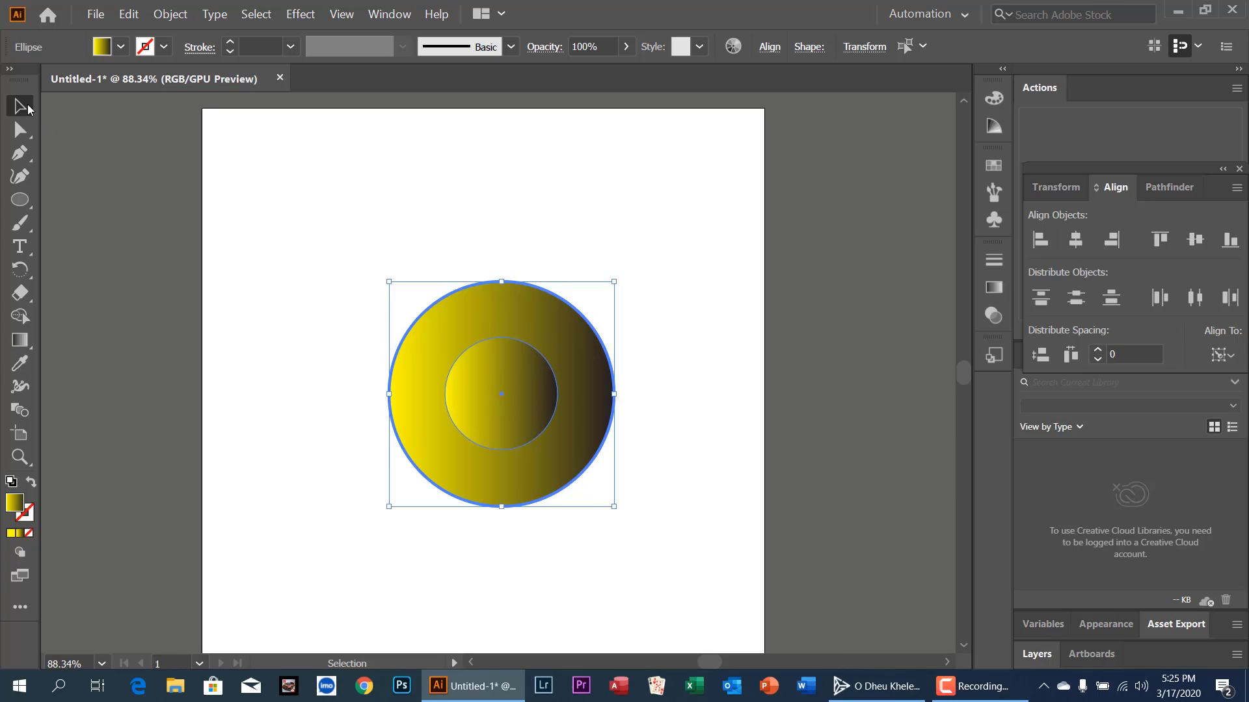
click(165, 176)
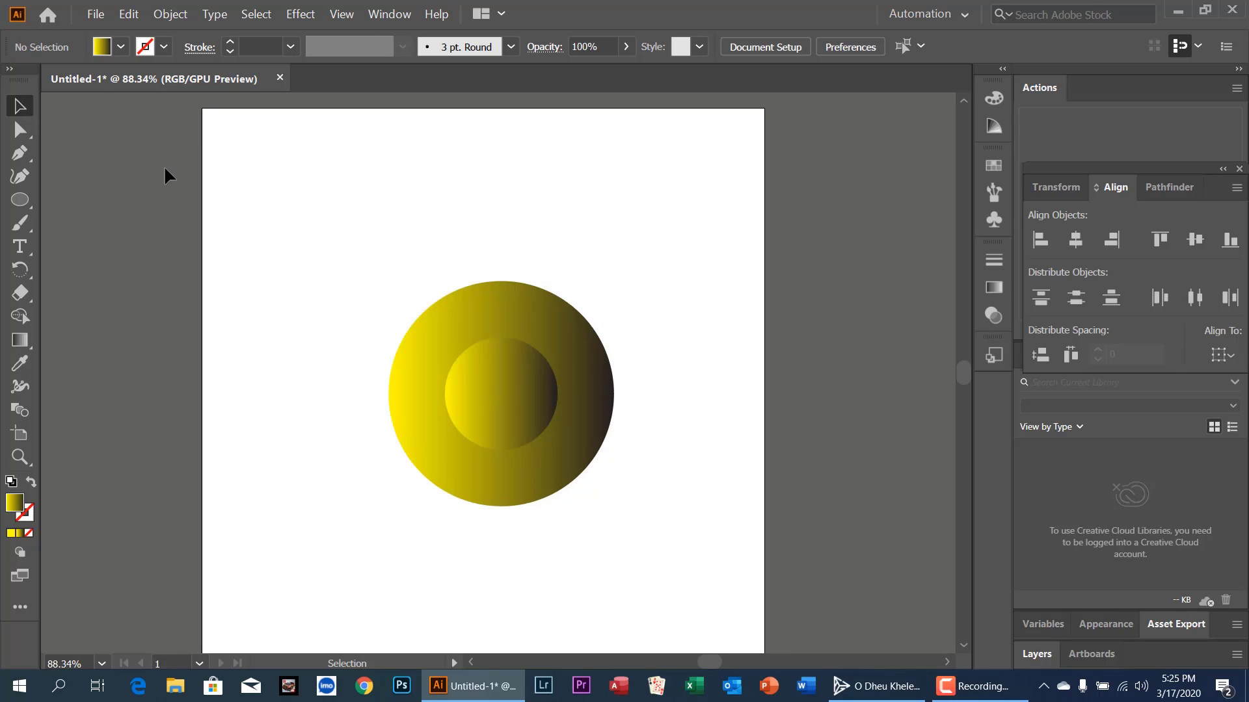
Move the small circle down to touch the large circle's lower edge and nudge it slightly left.
click(511, 410)
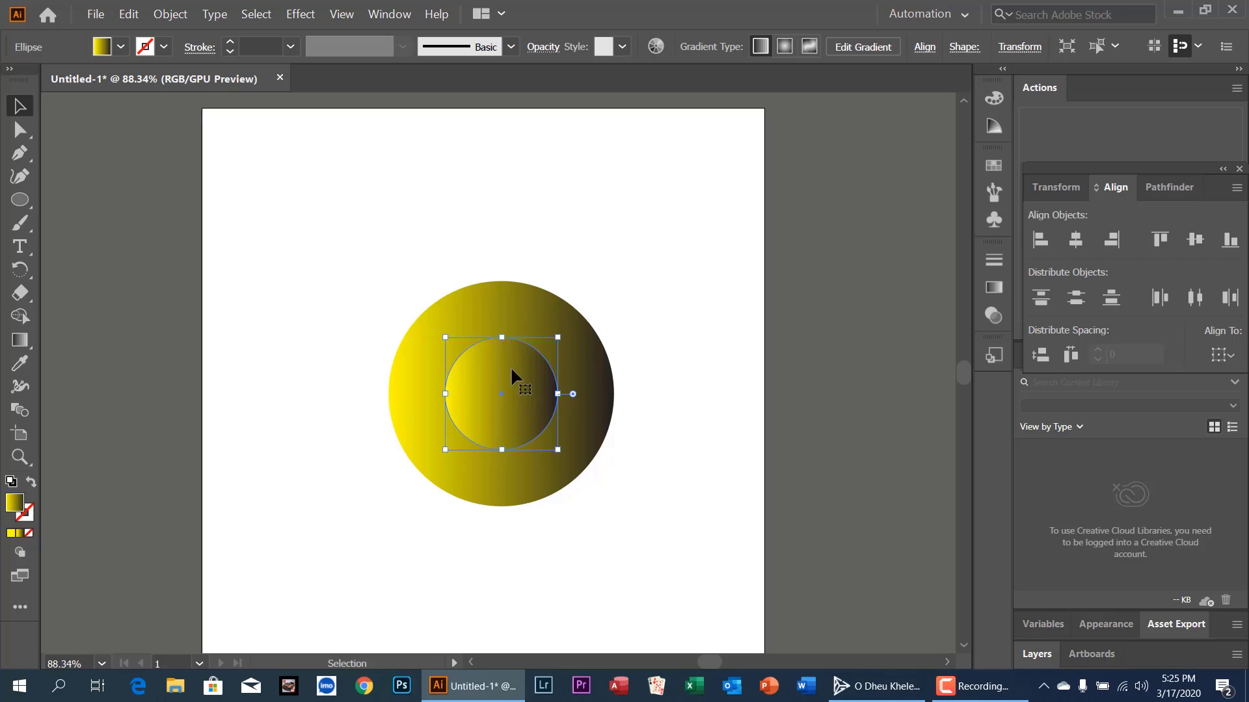
drag(511, 370, 514, 431)
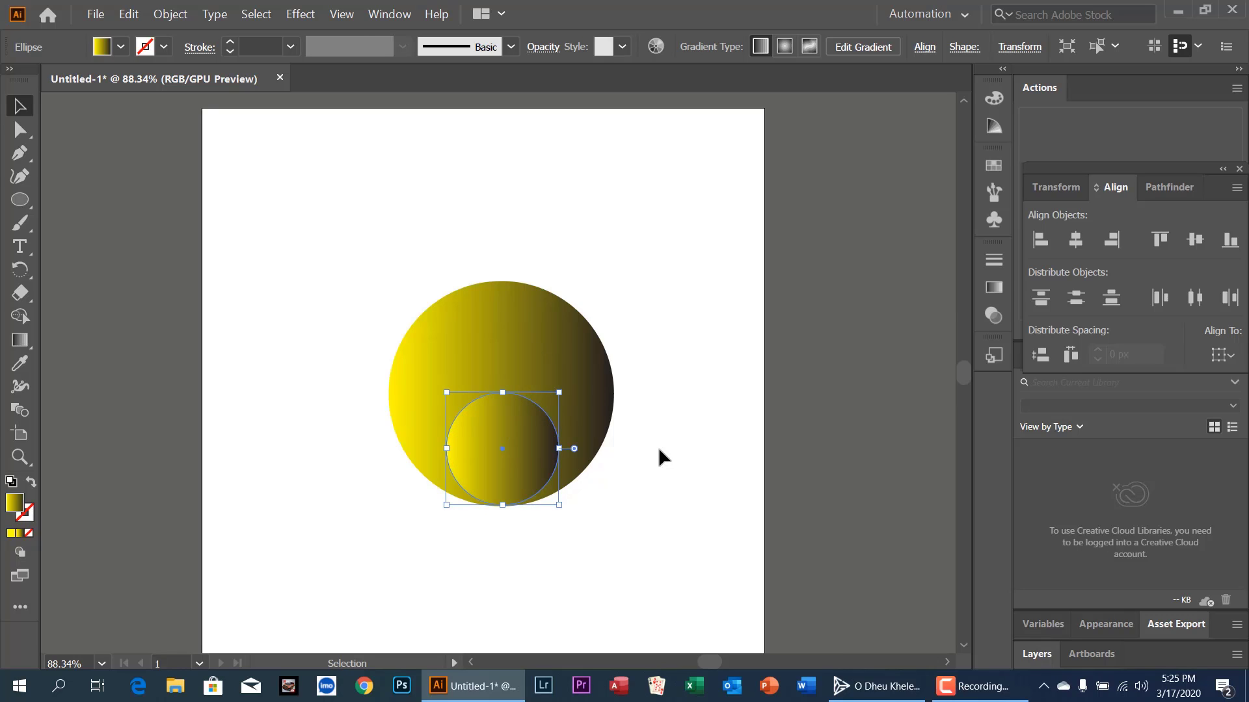
key(Left)
key(Left)
key(Left)
key(Left)
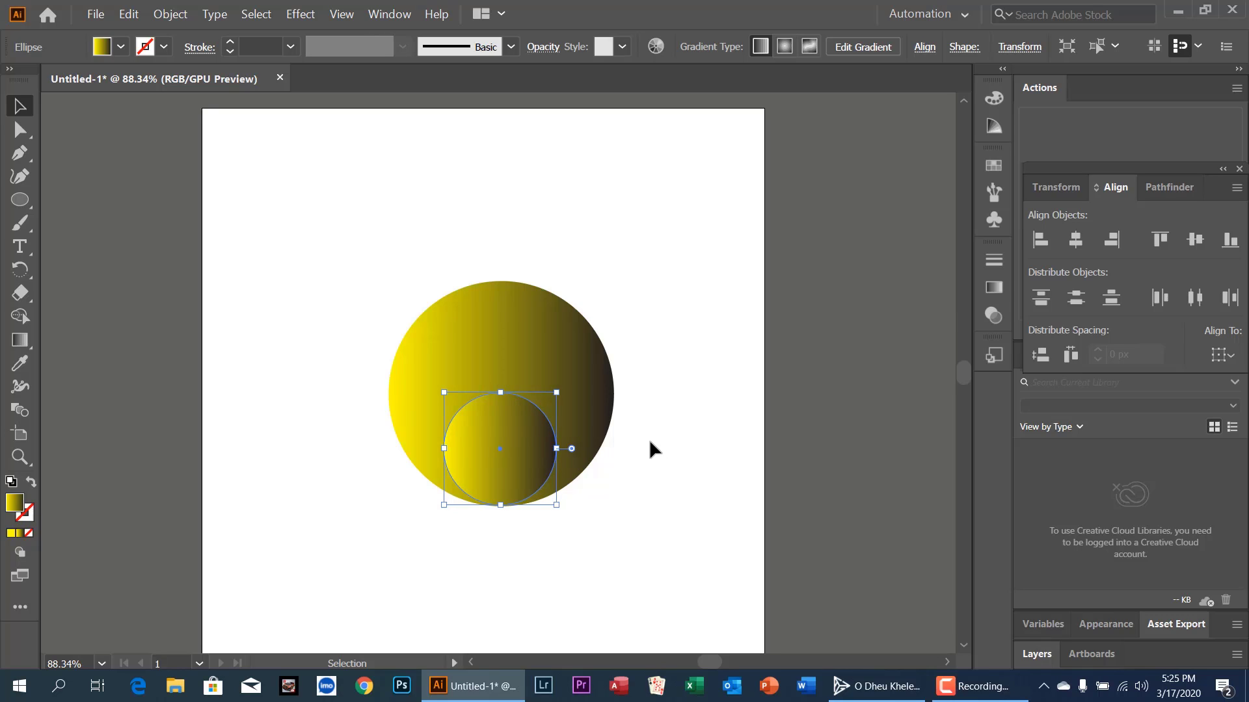
click(650, 448)
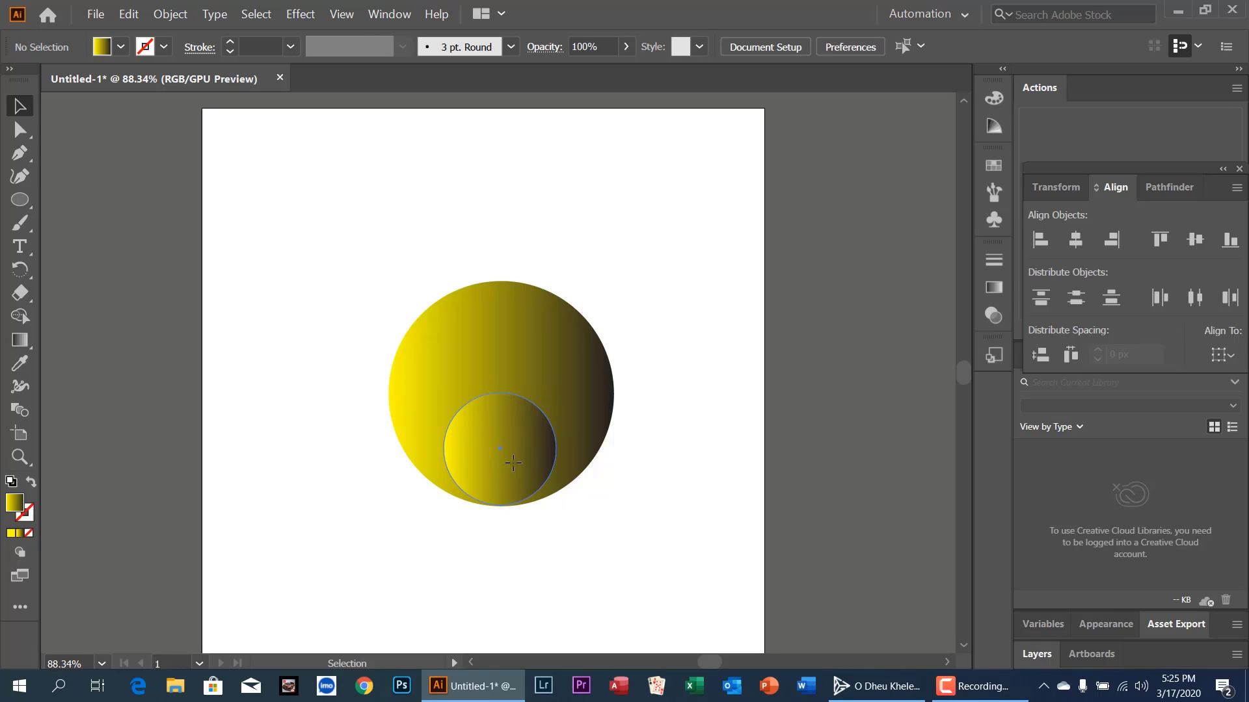
Copy the small circle to the clipboard and clear the selection.
click(513, 462)
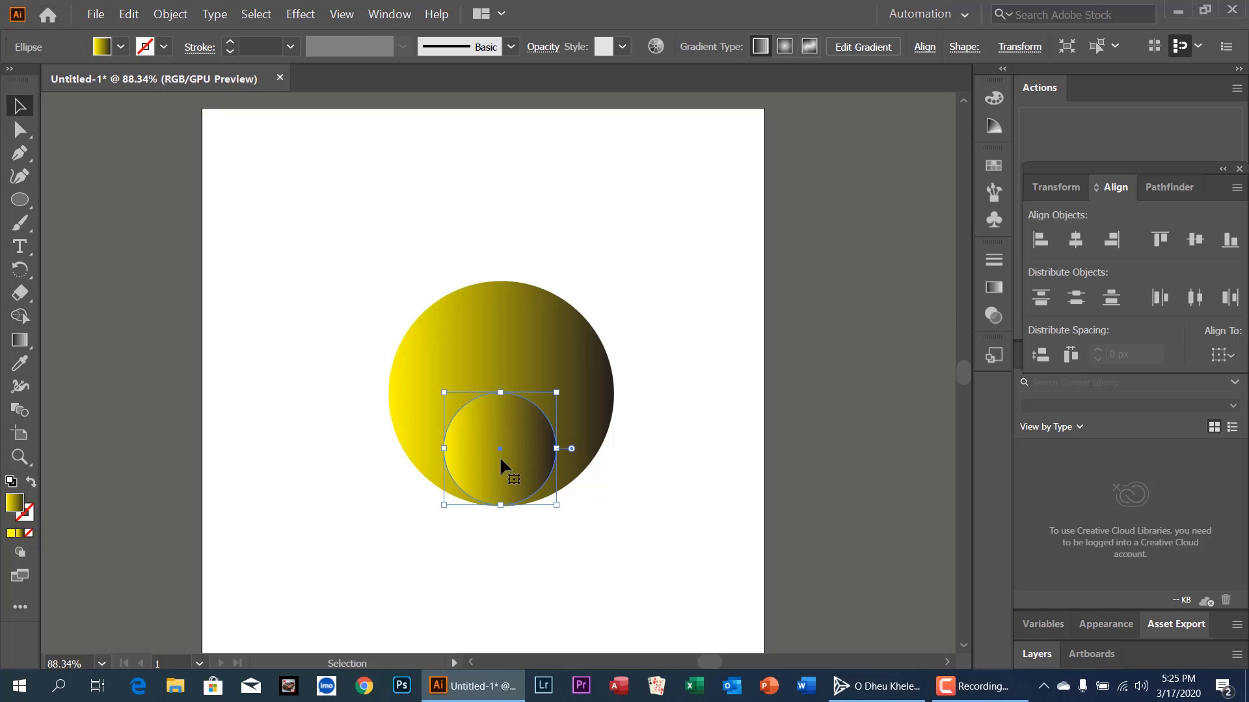
click(125, 20)
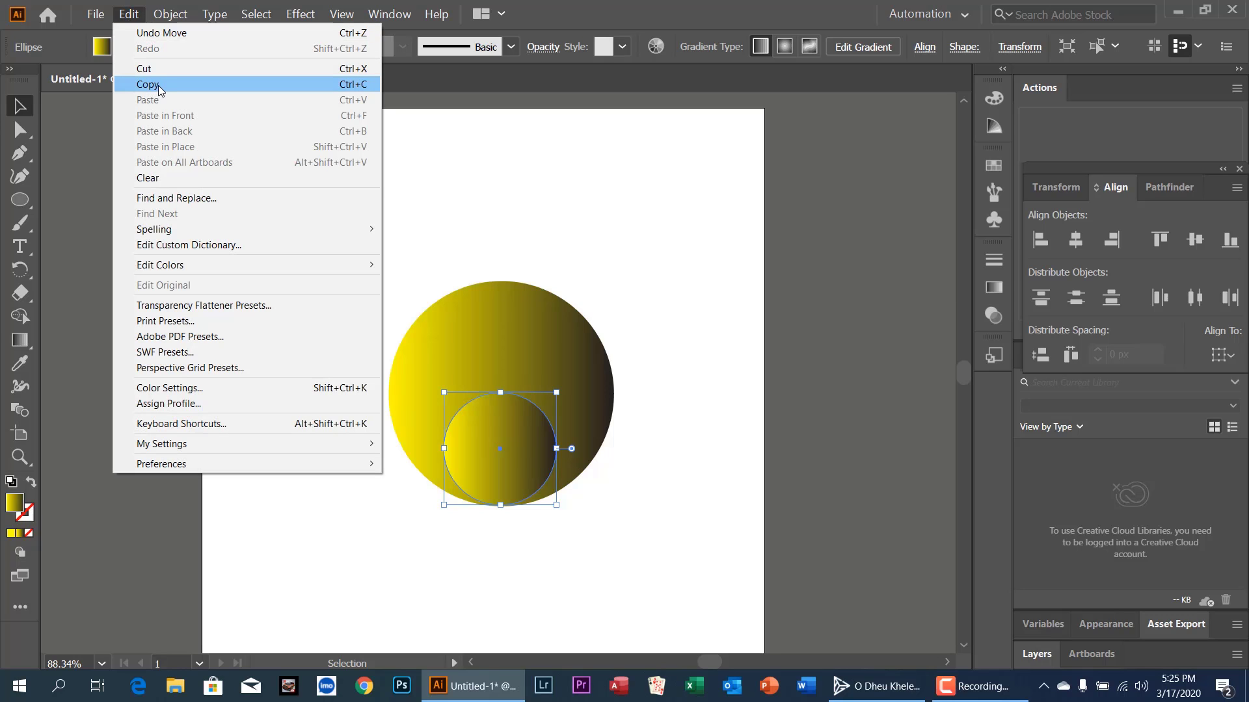
click(159, 90)
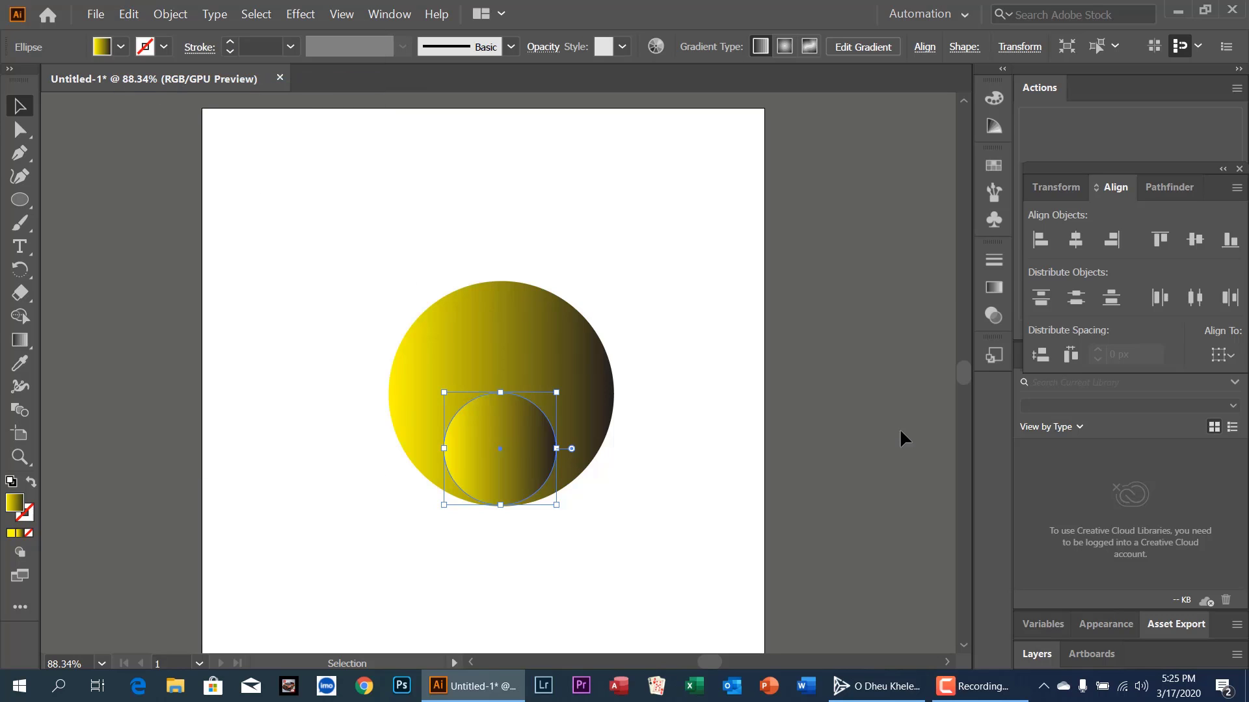
click(774, 433)
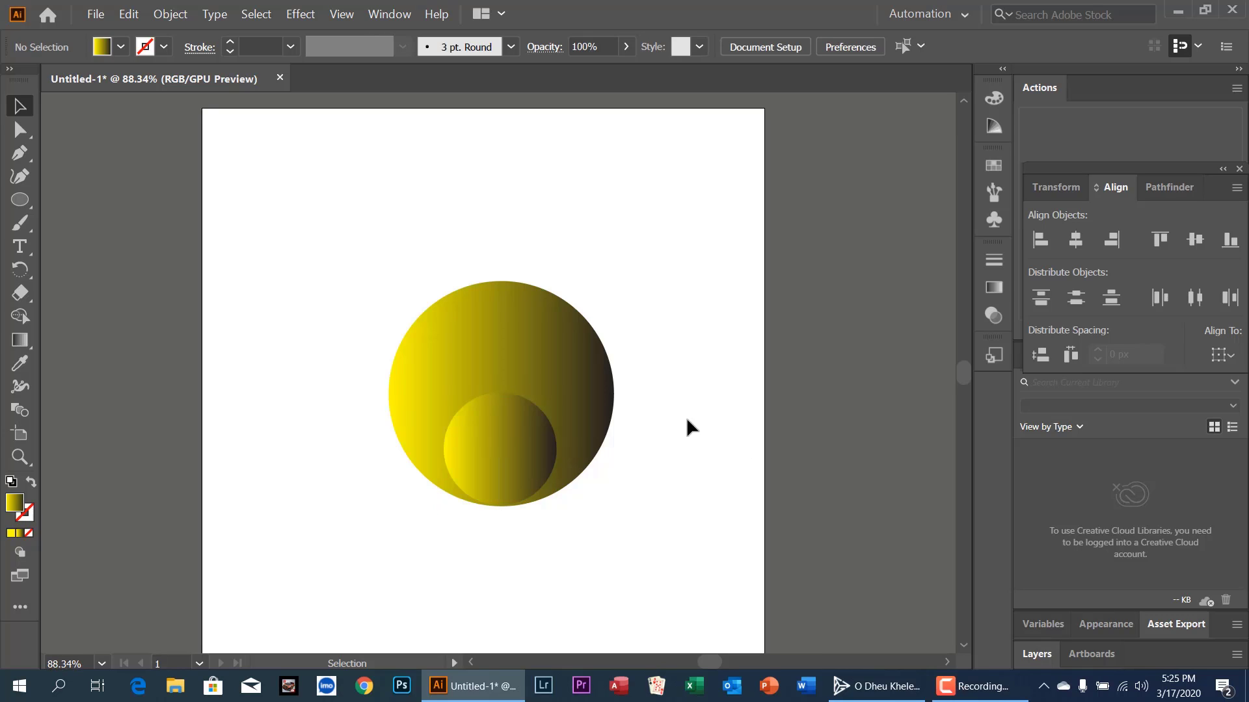
Draw a straight vertical line through the middle of both circles, extending beyond the large circle at both ends.
click(19, 199)
drag(19, 200, 59, 209)
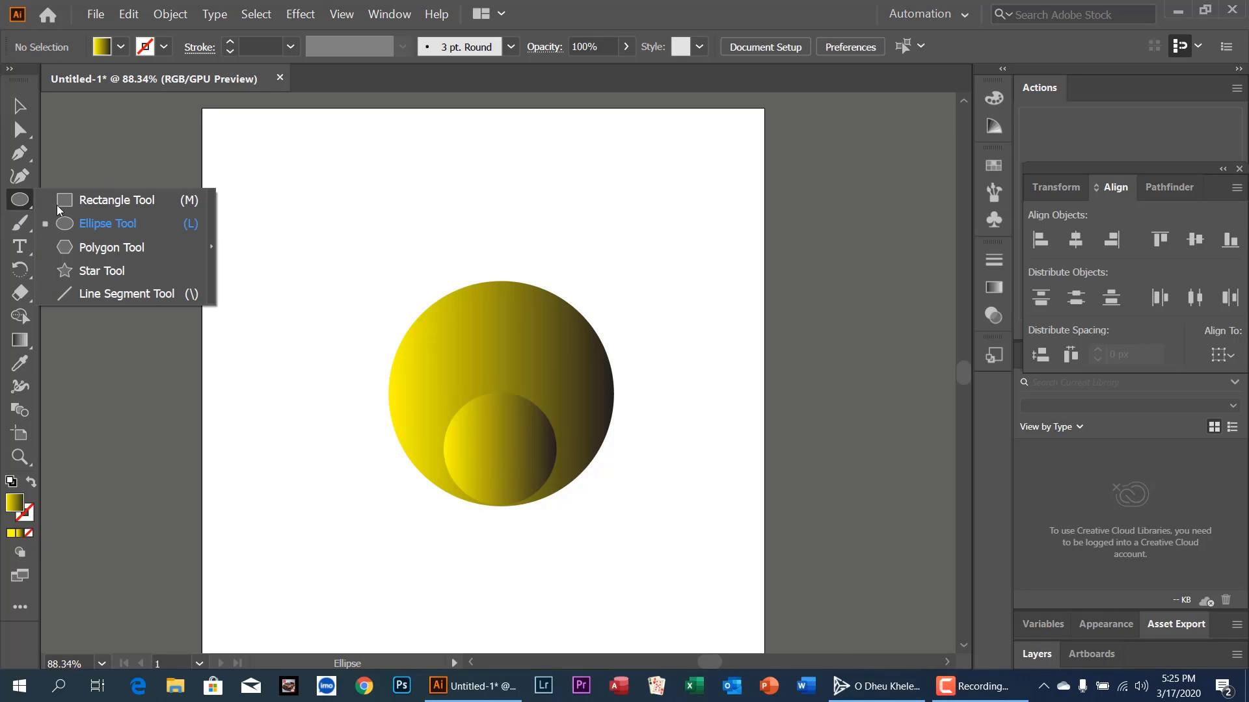
click(116, 297)
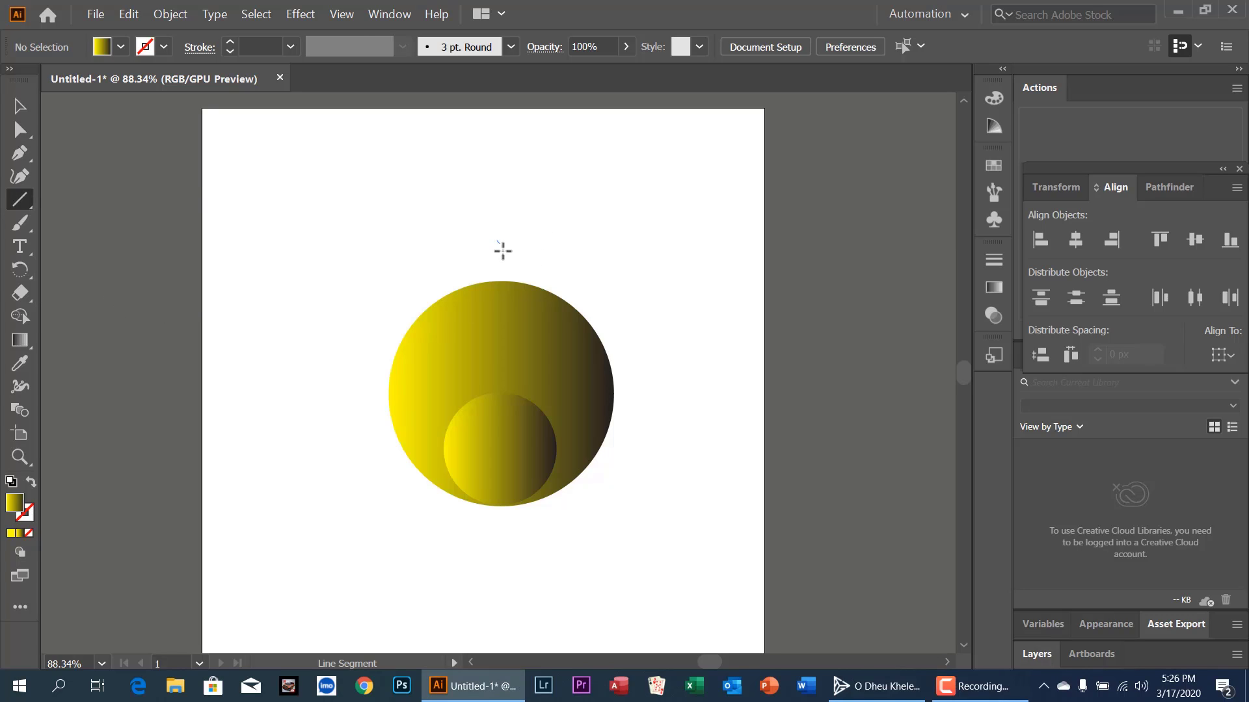
drag(497, 241, 534, 563)
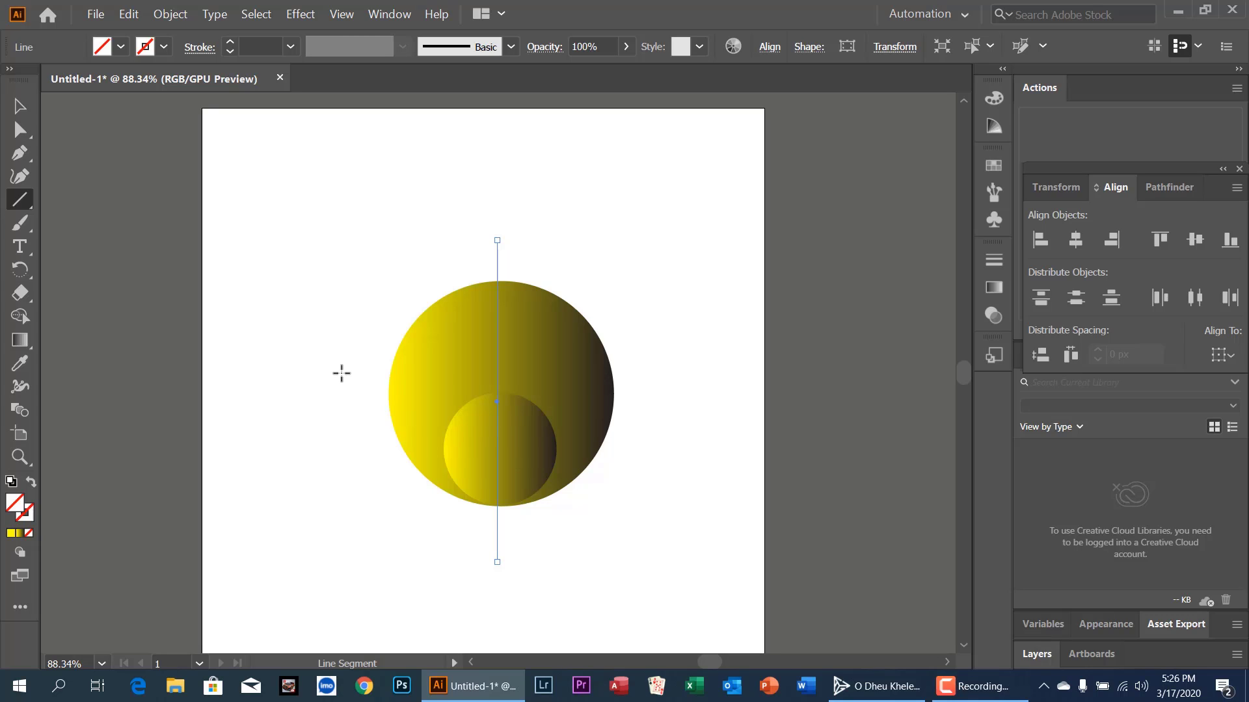
Draw a straight horizontal line across the large circle and move it down to the circle's centre height.
drag(342, 374, 697, 395)
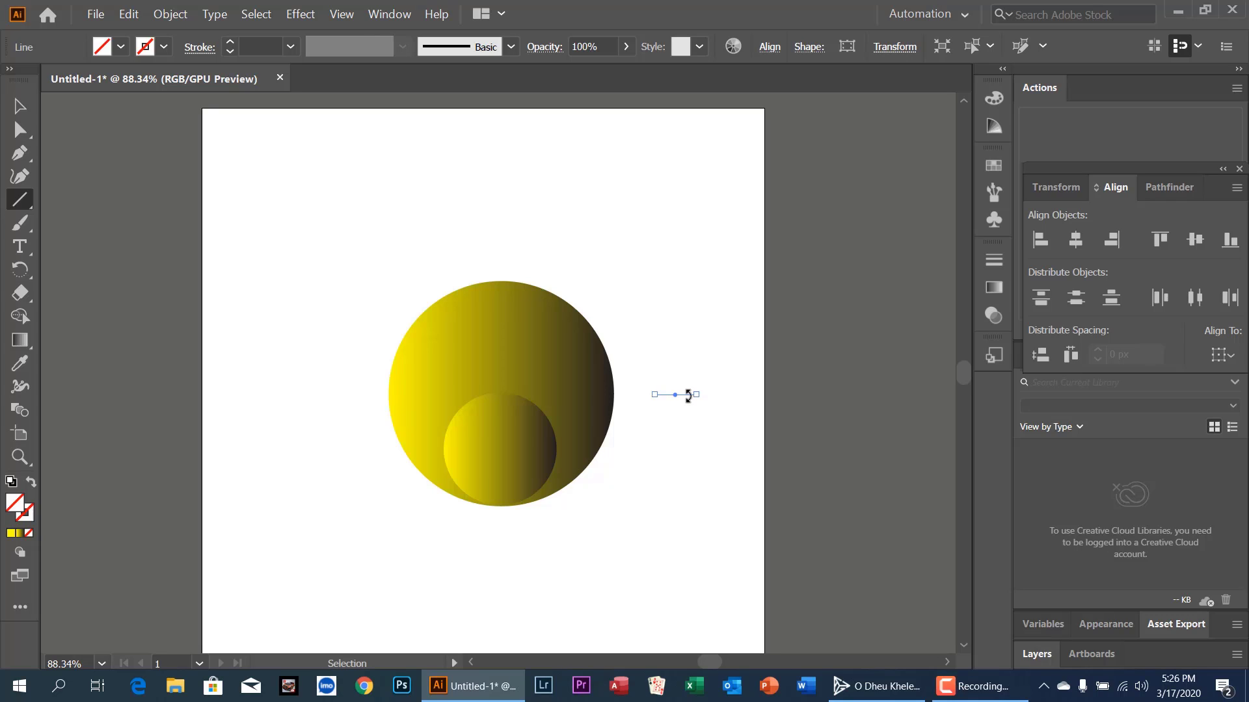
key(ctrl+z)
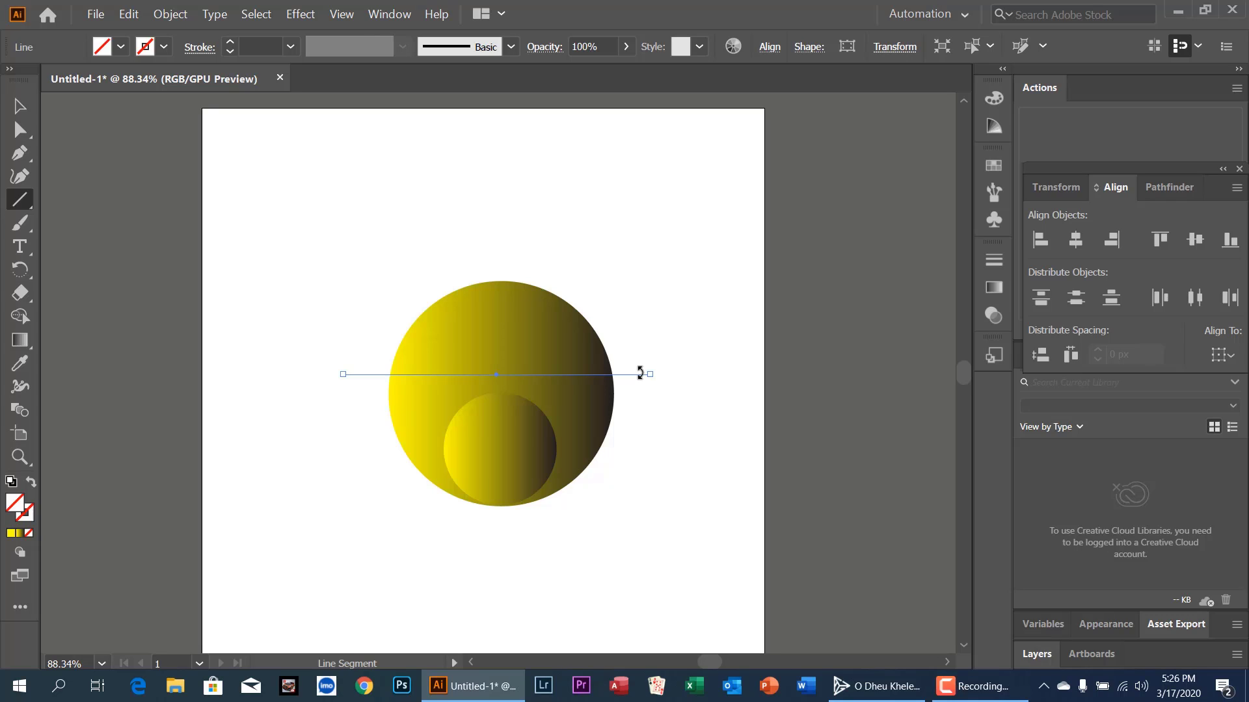
click(19, 106)
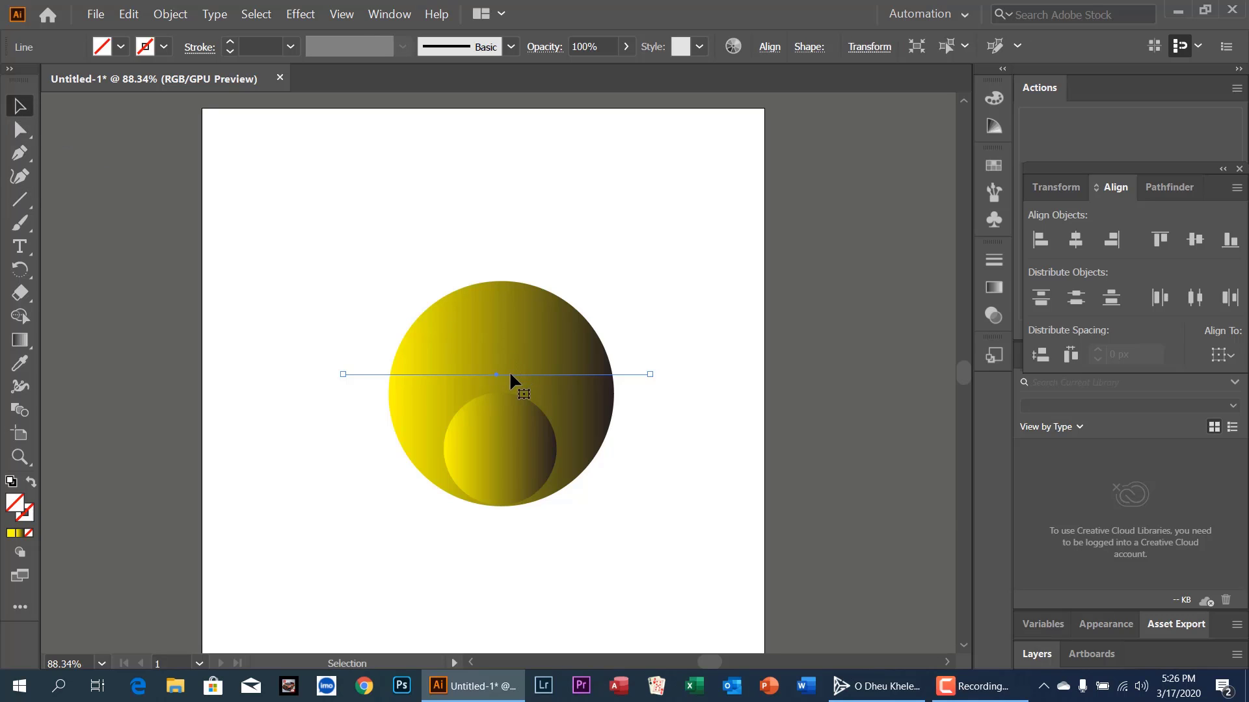
drag(510, 377, 506, 393)
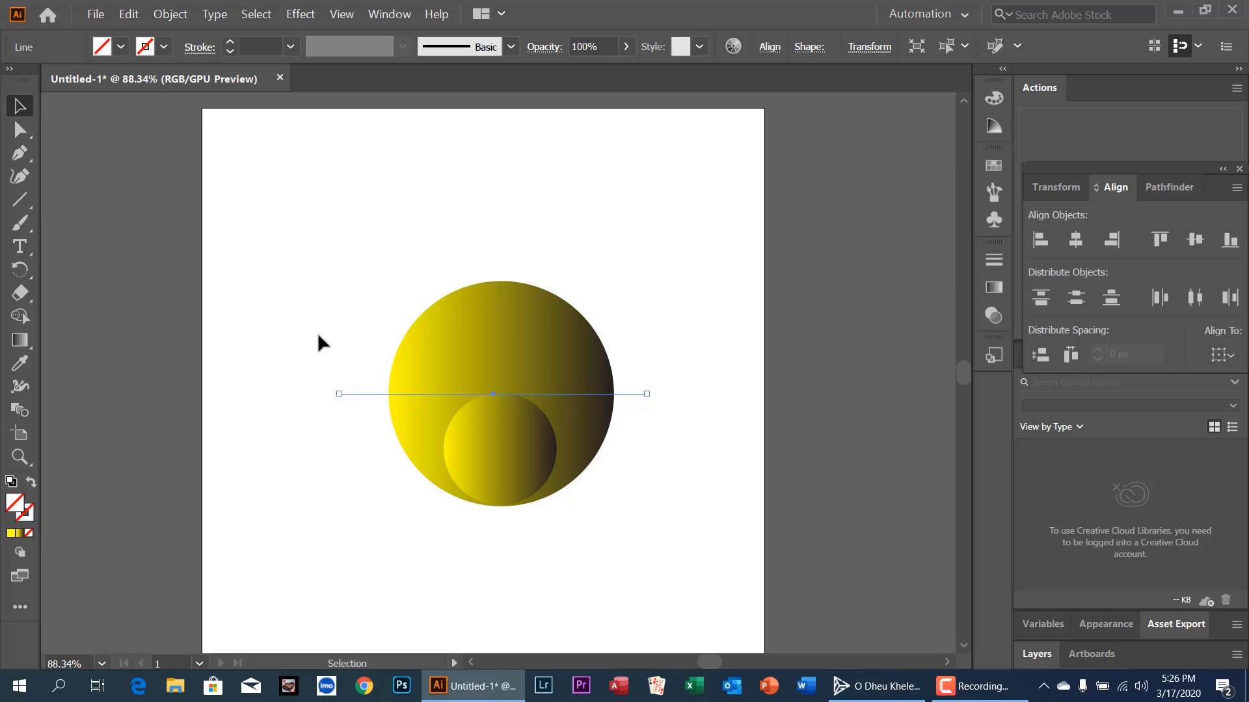
Select both circles and cut the small one out of the large one with Minus Front.
click(514, 473)
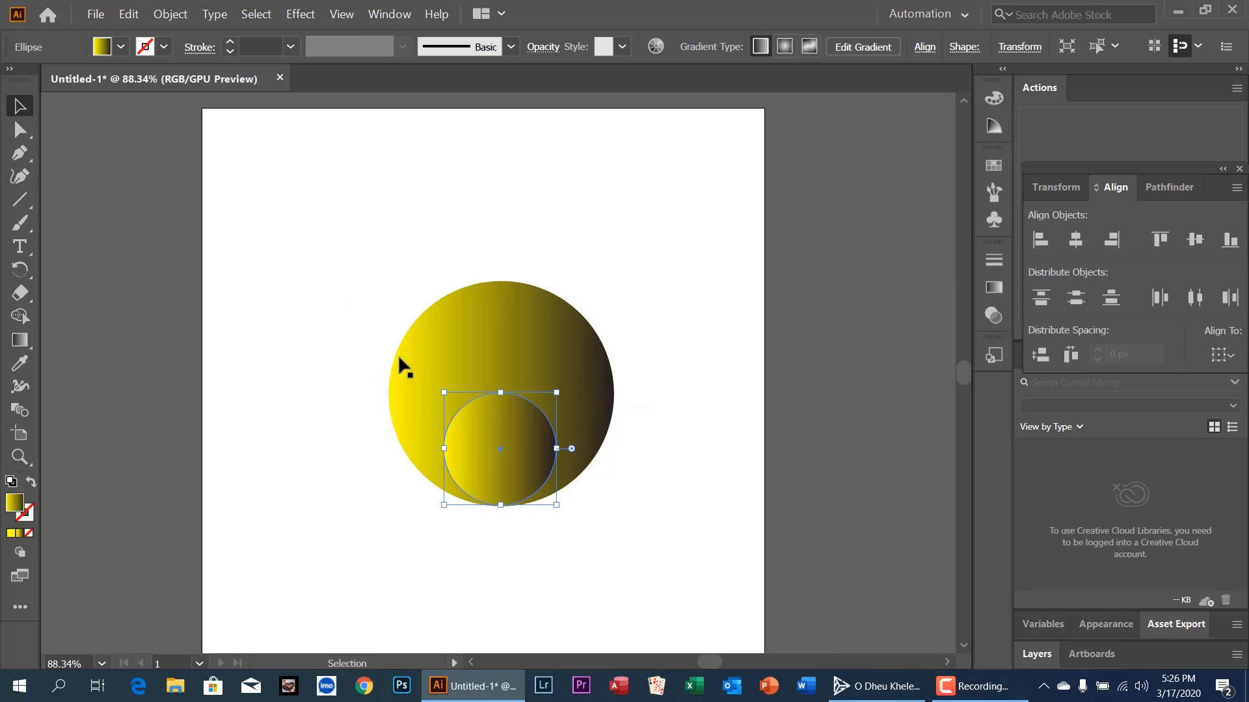
drag(414, 451, 454, 457)
click(455, 457)
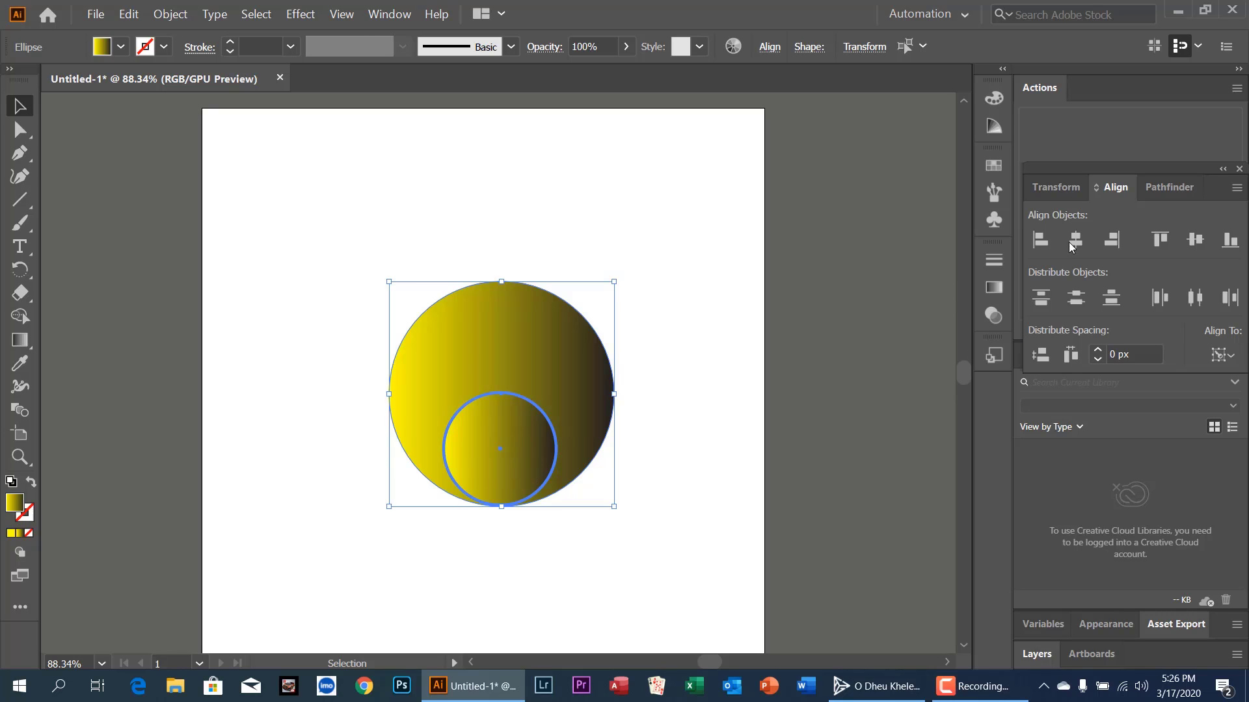
click(1168, 193)
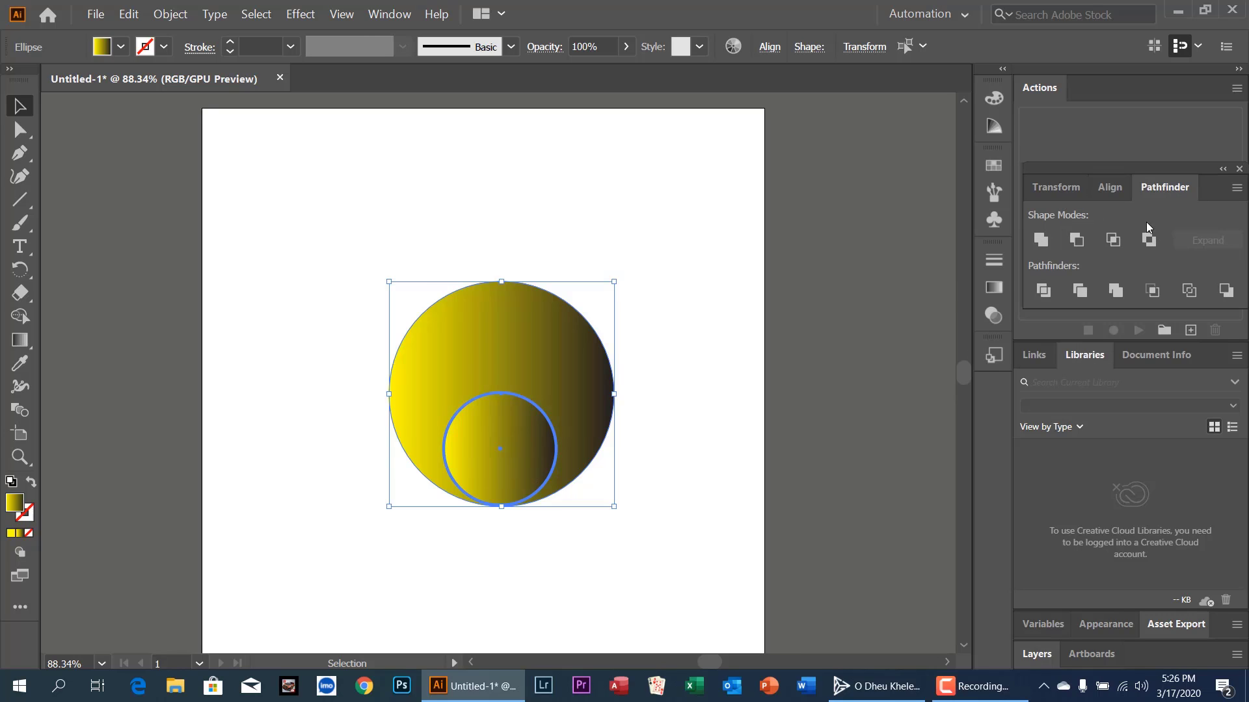
click(1074, 242)
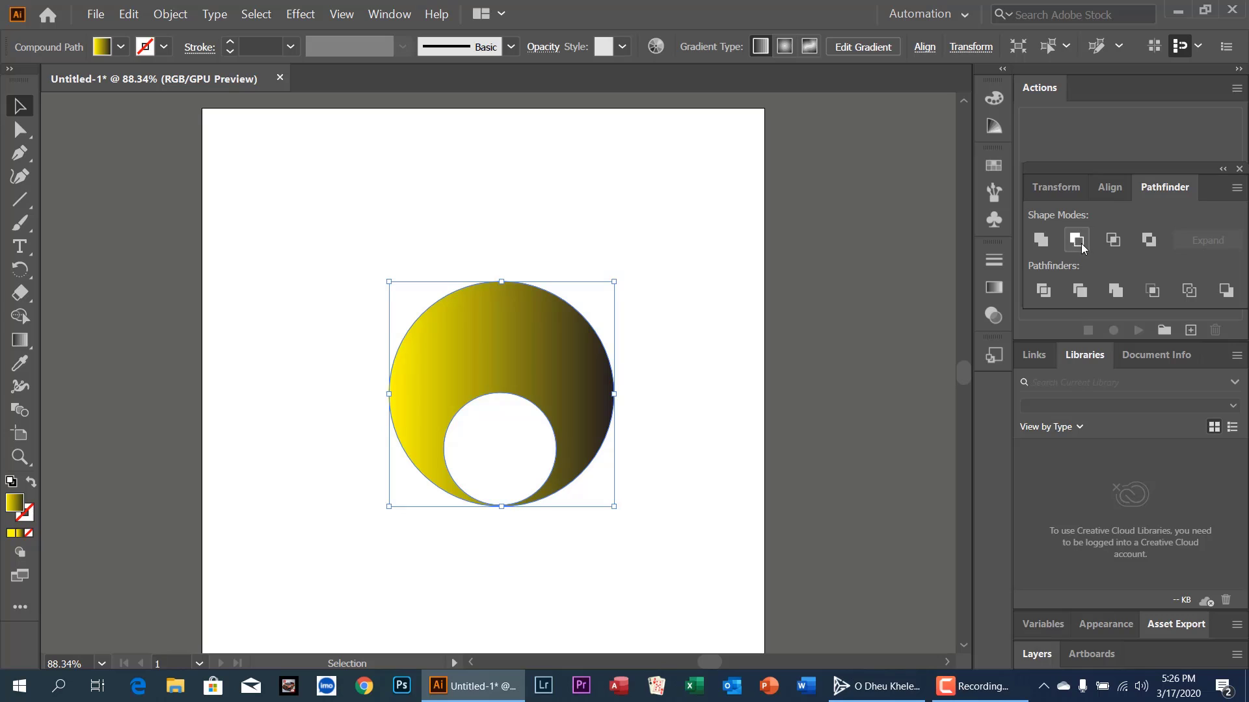
click(723, 392)
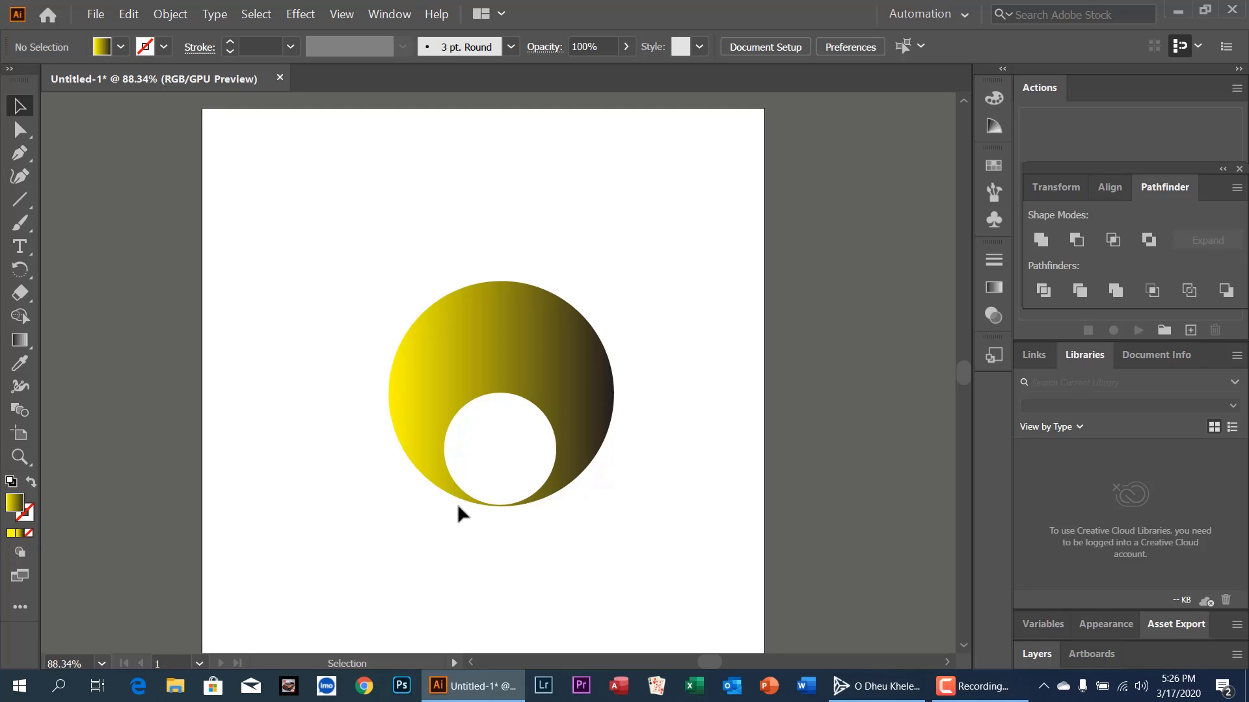
Split the cut-out circle along the vertical line with Divide Objects Below.
drag(466, 518, 549, 550)
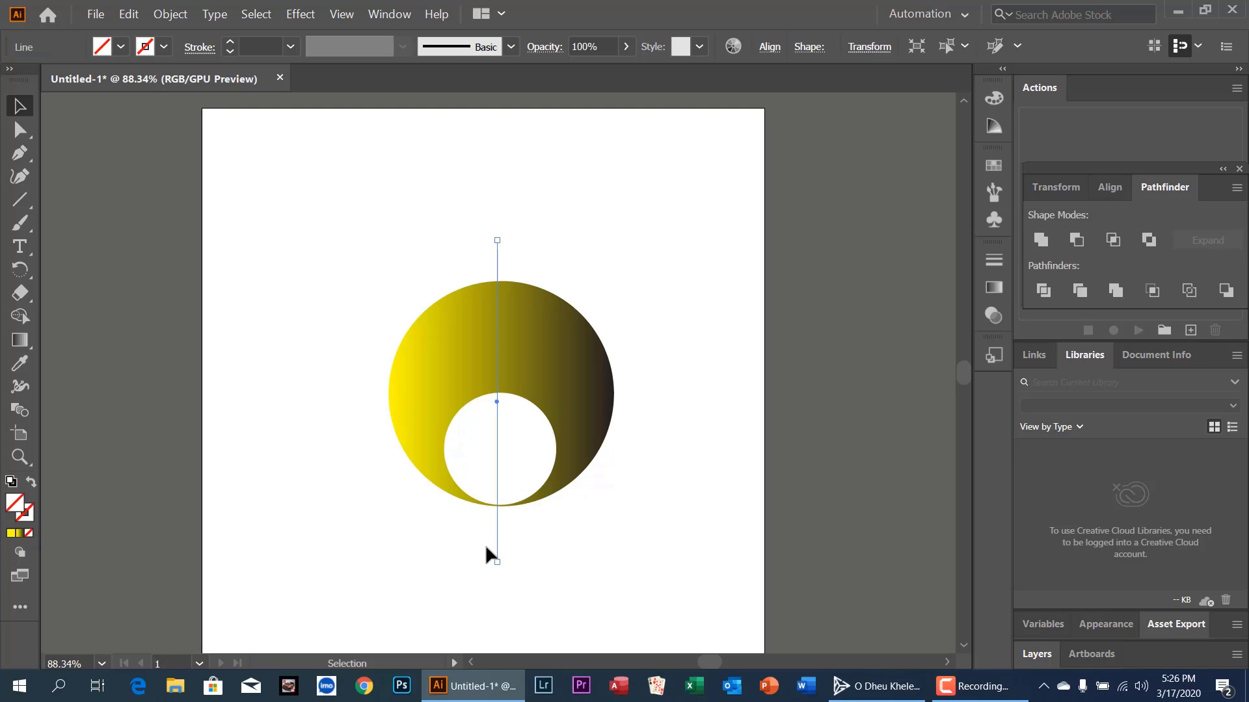
click(165, 14)
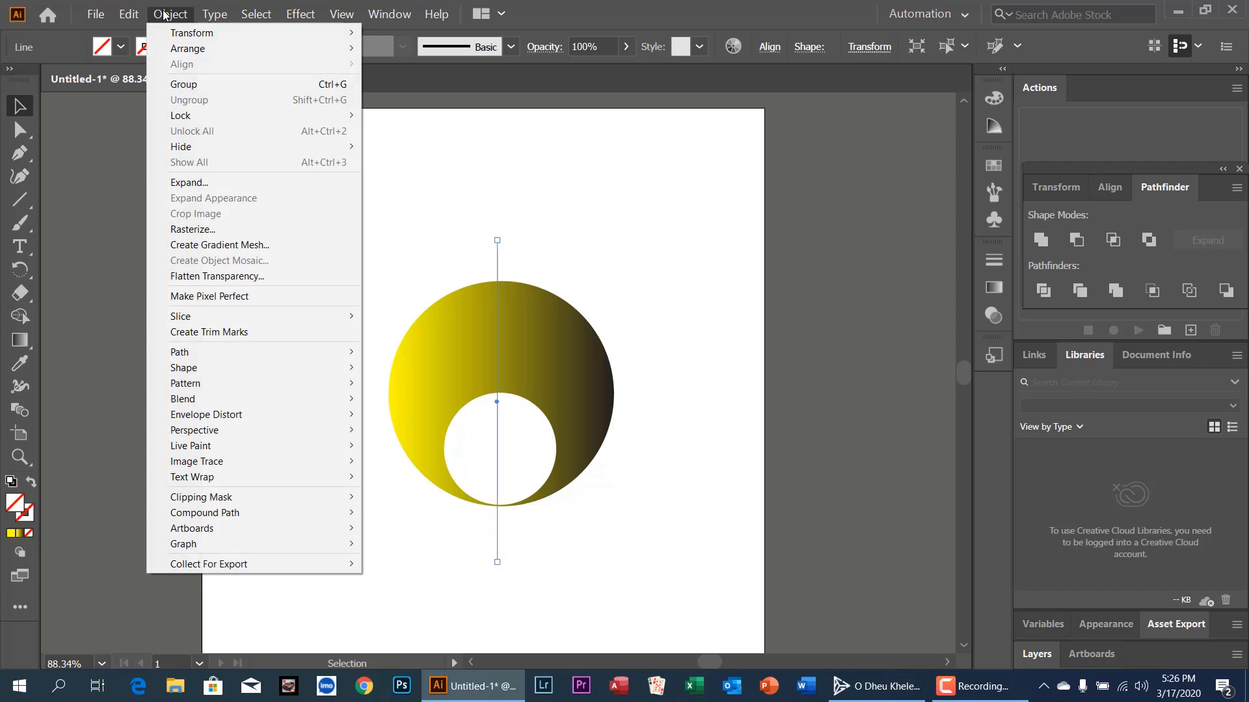
mouse_move(264, 352)
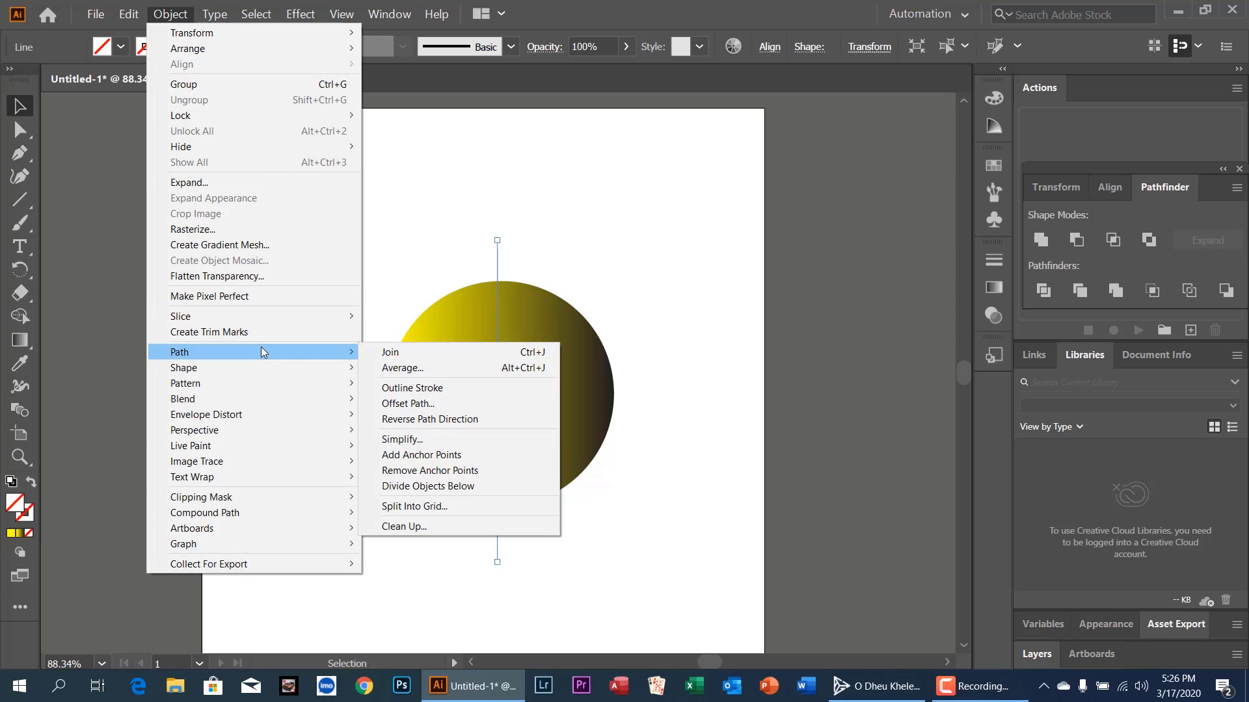
click(445, 487)
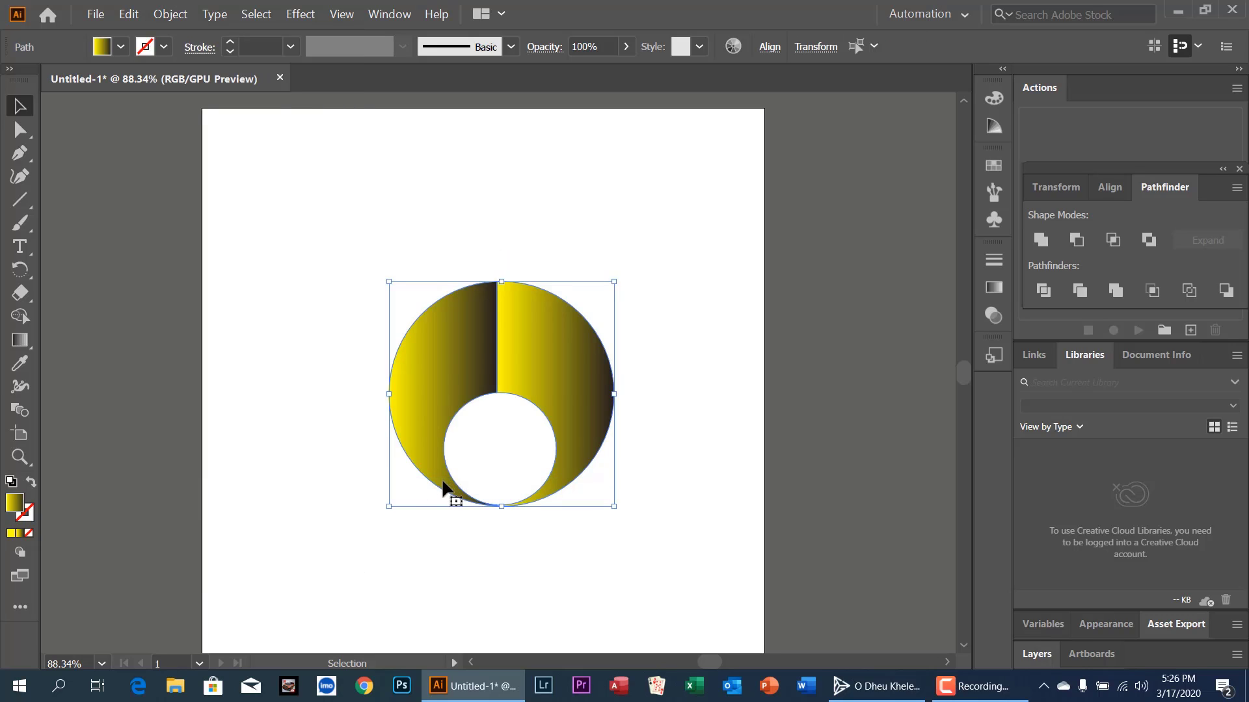
click(530, 241)
Split the two halves along the horizontal line with Divide Objects Below.
drag(643, 311, 625, 465)
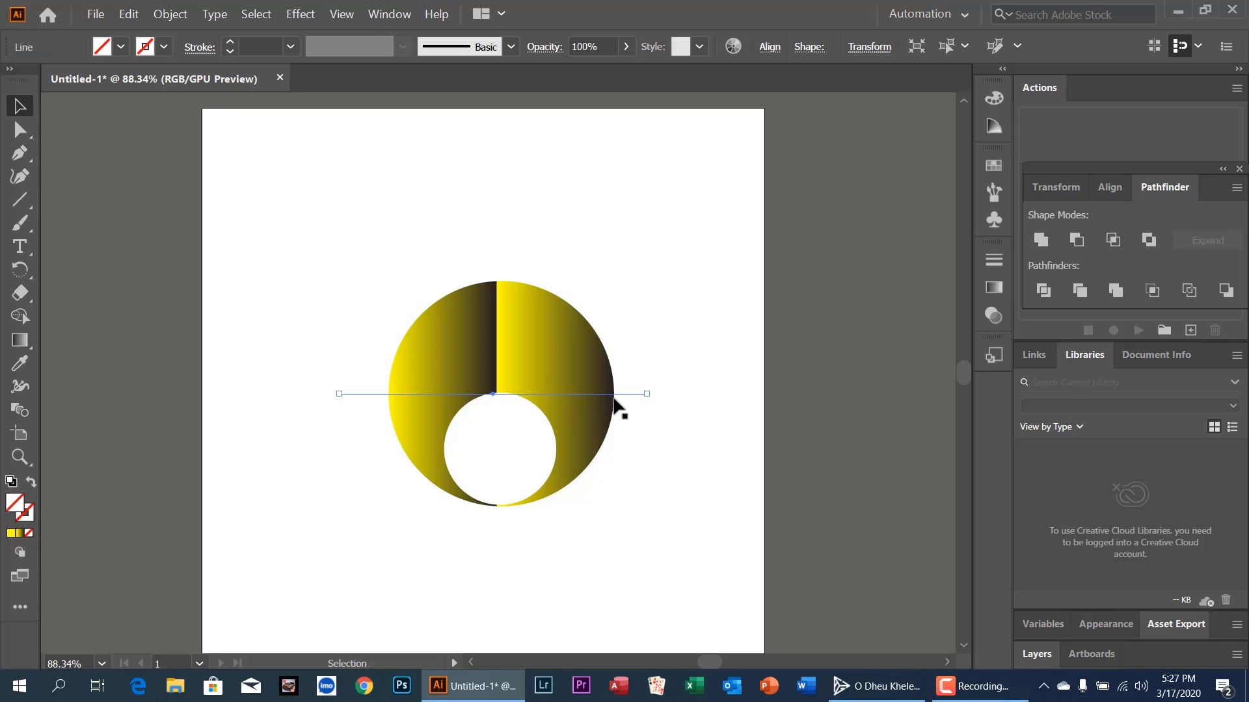
click(178, 15)
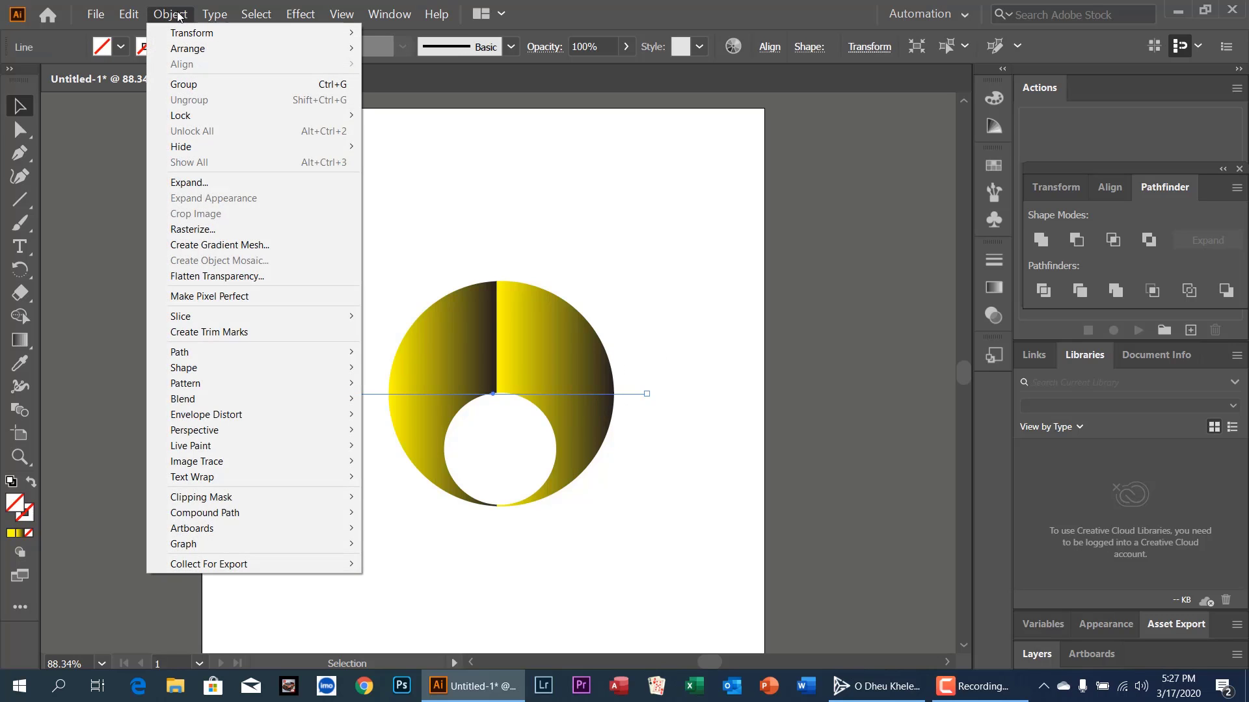
mouse_move(320, 353)
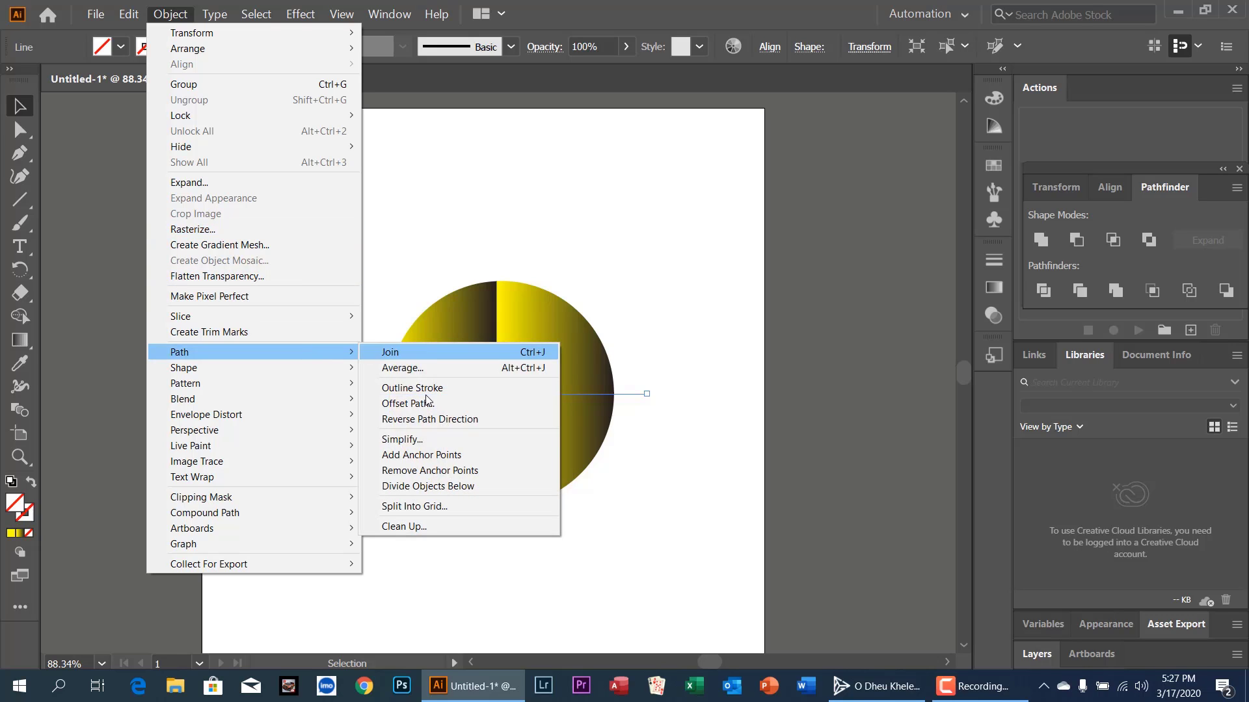
click(421, 491)
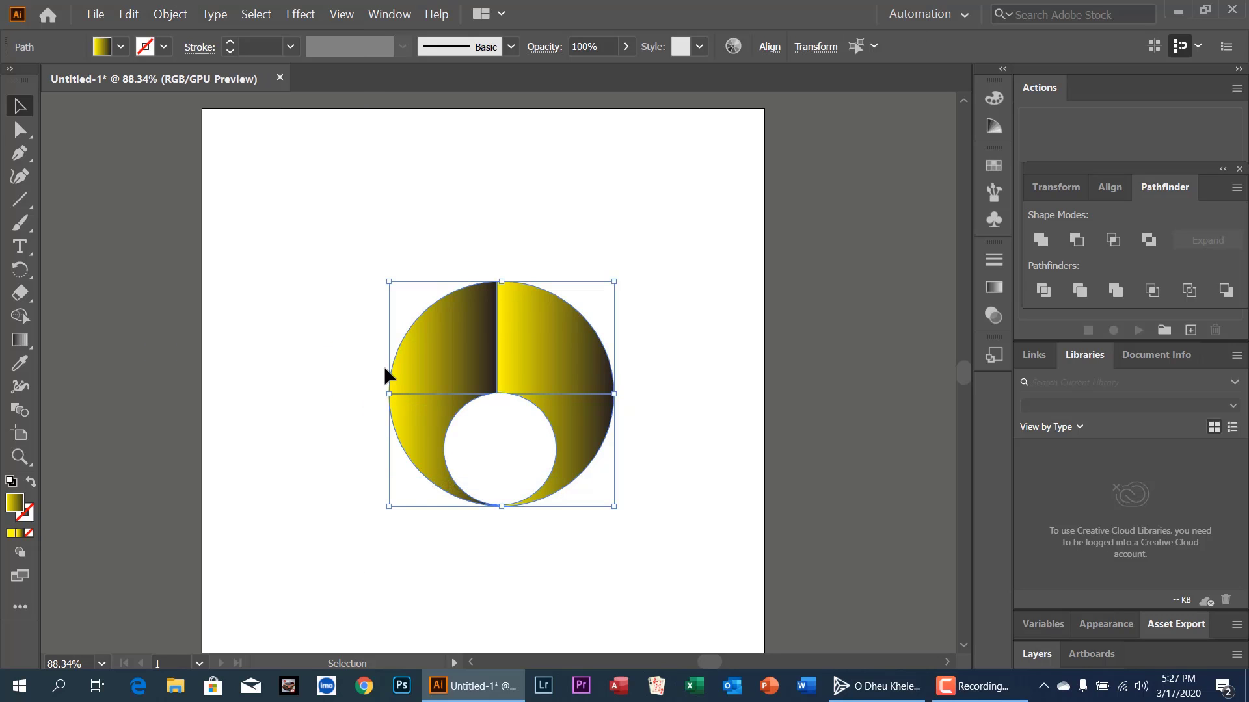
Select the quarter pieces of the divided circle one at a time to check that they are separate.
right_click(532, 333)
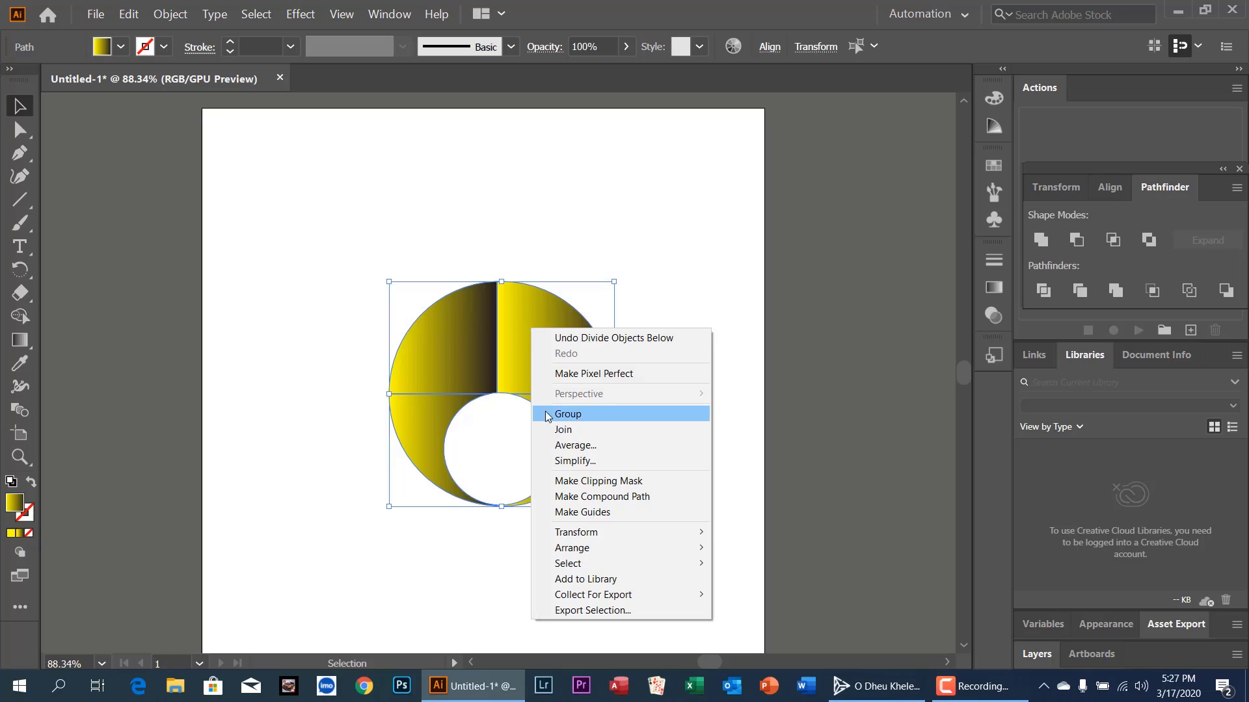
click(285, 335)
click(449, 329)
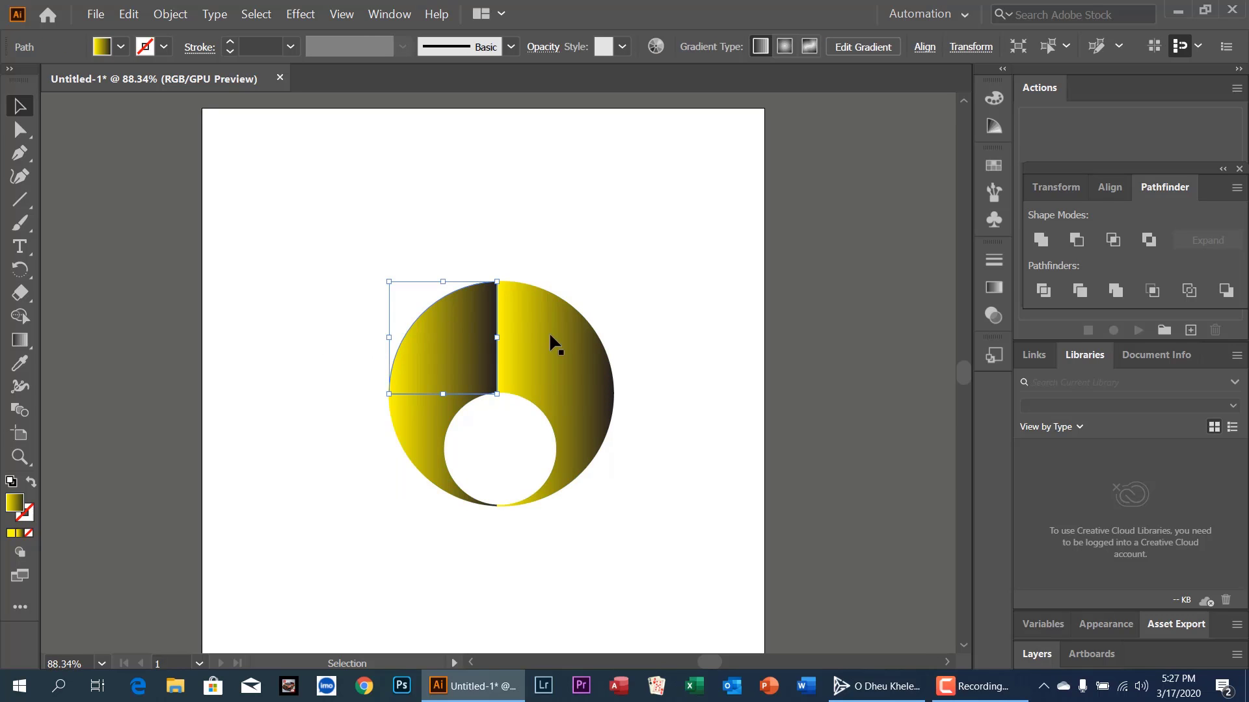
click(554, 343)
click(571, 433)
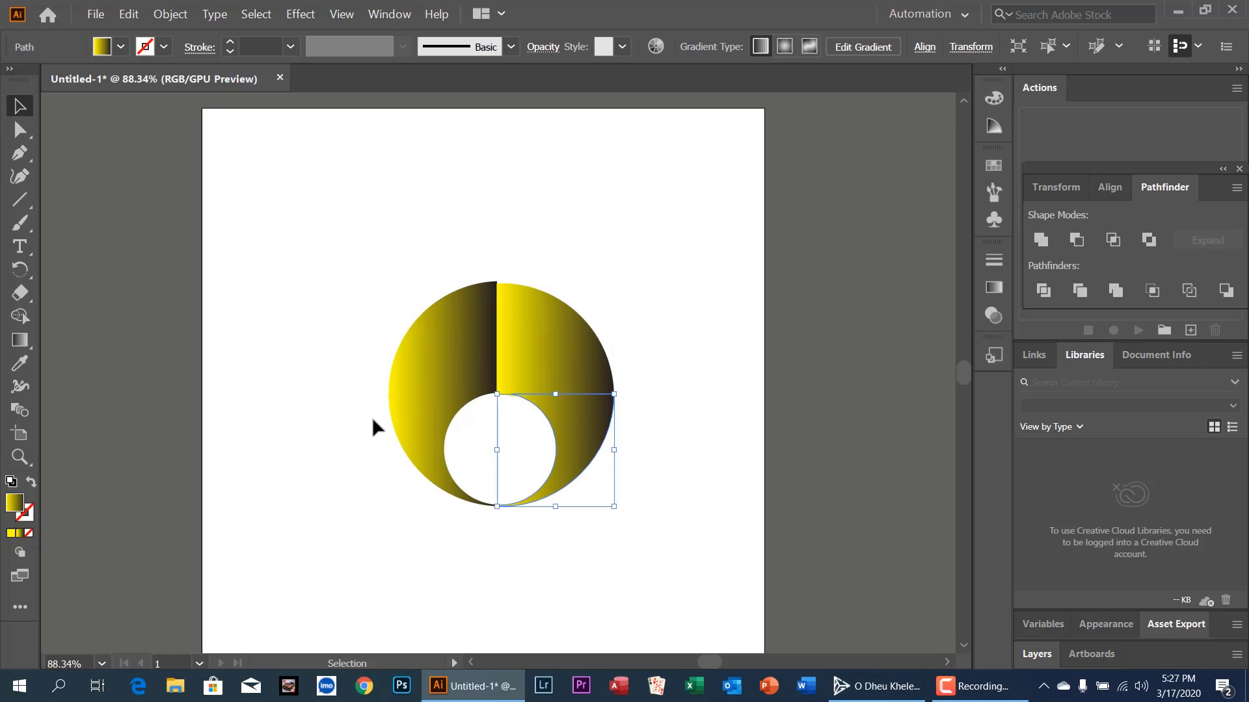
Paste the small gradient circle and move it into the round hole of the divided large circle.
click(418, 399)
click(410, 217)
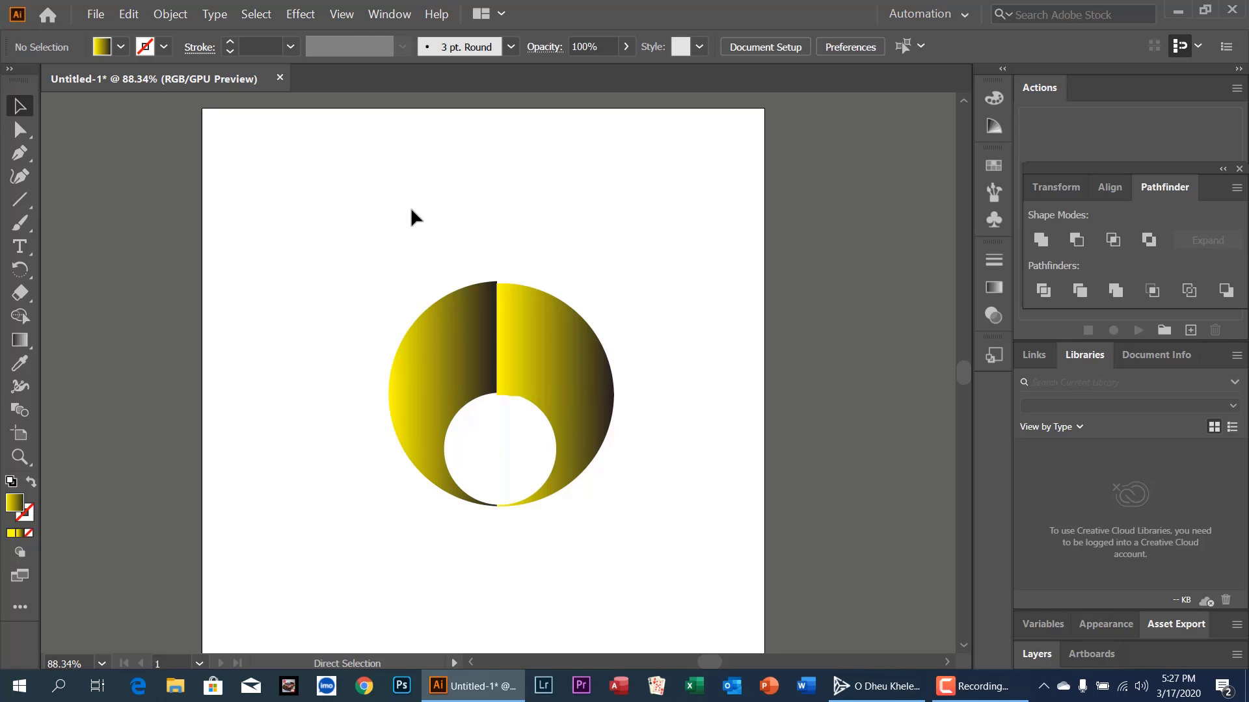
click(129, 15)
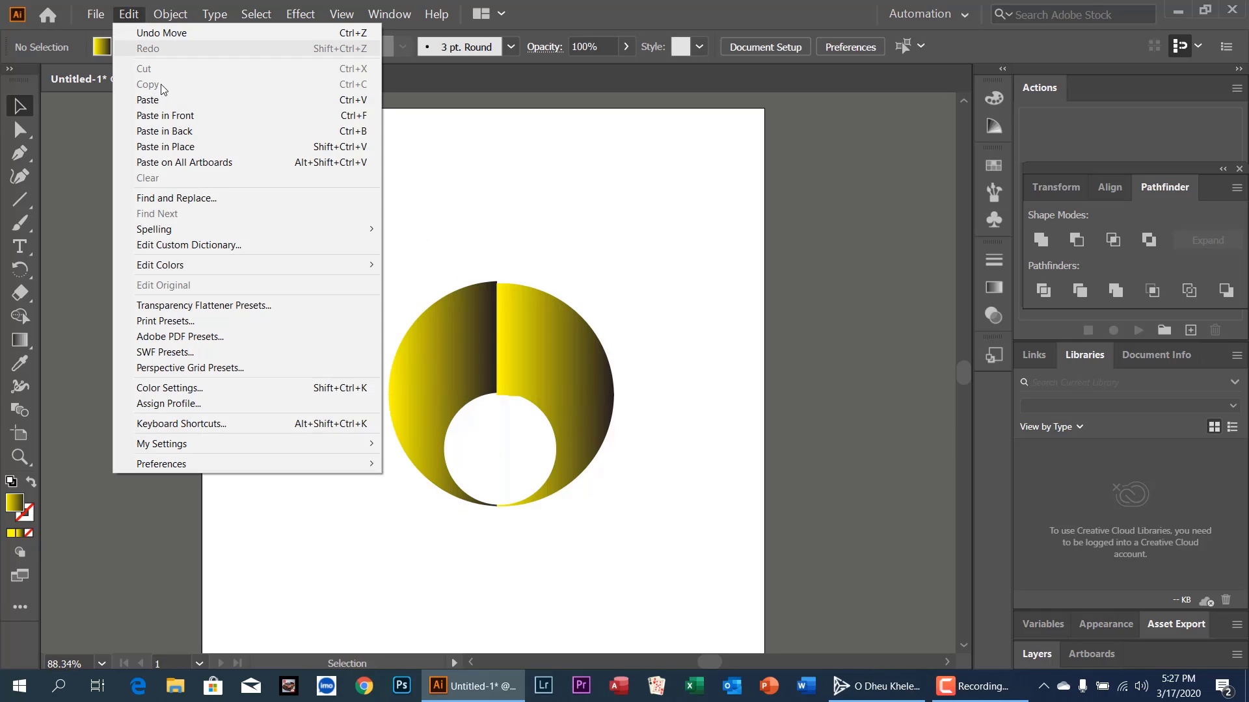
click(163, 103)
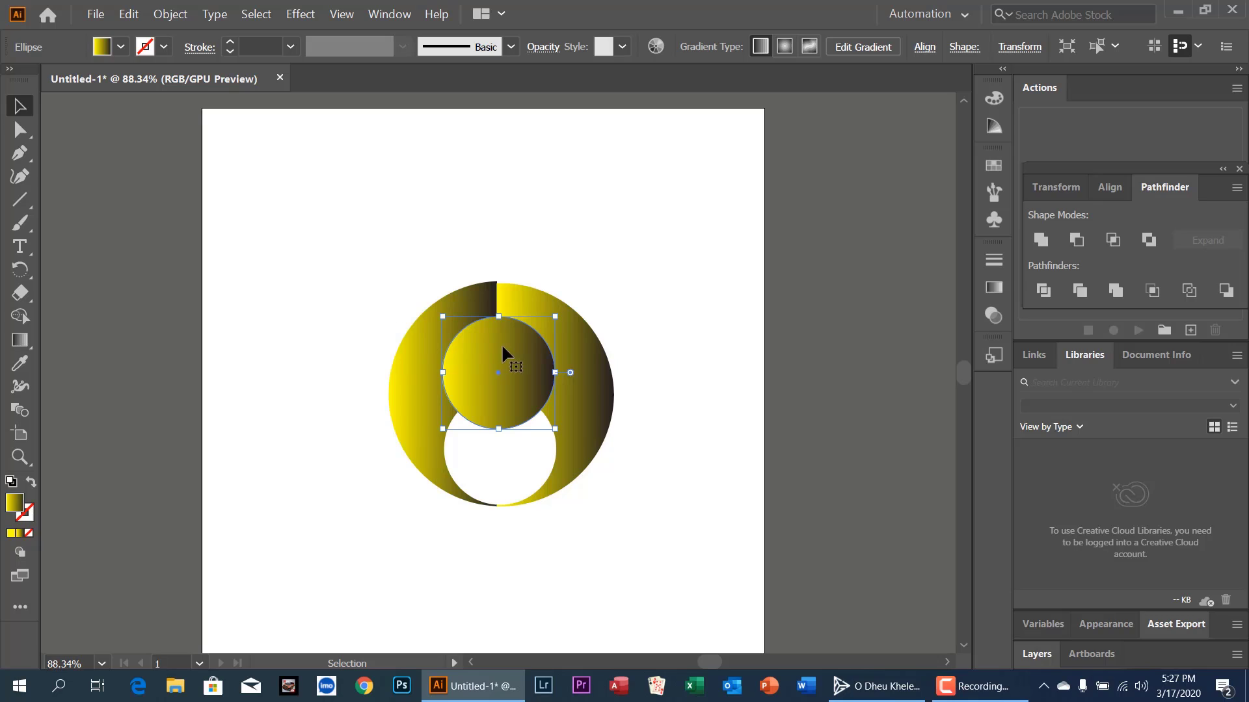
drag(519, 351, 519, 414)
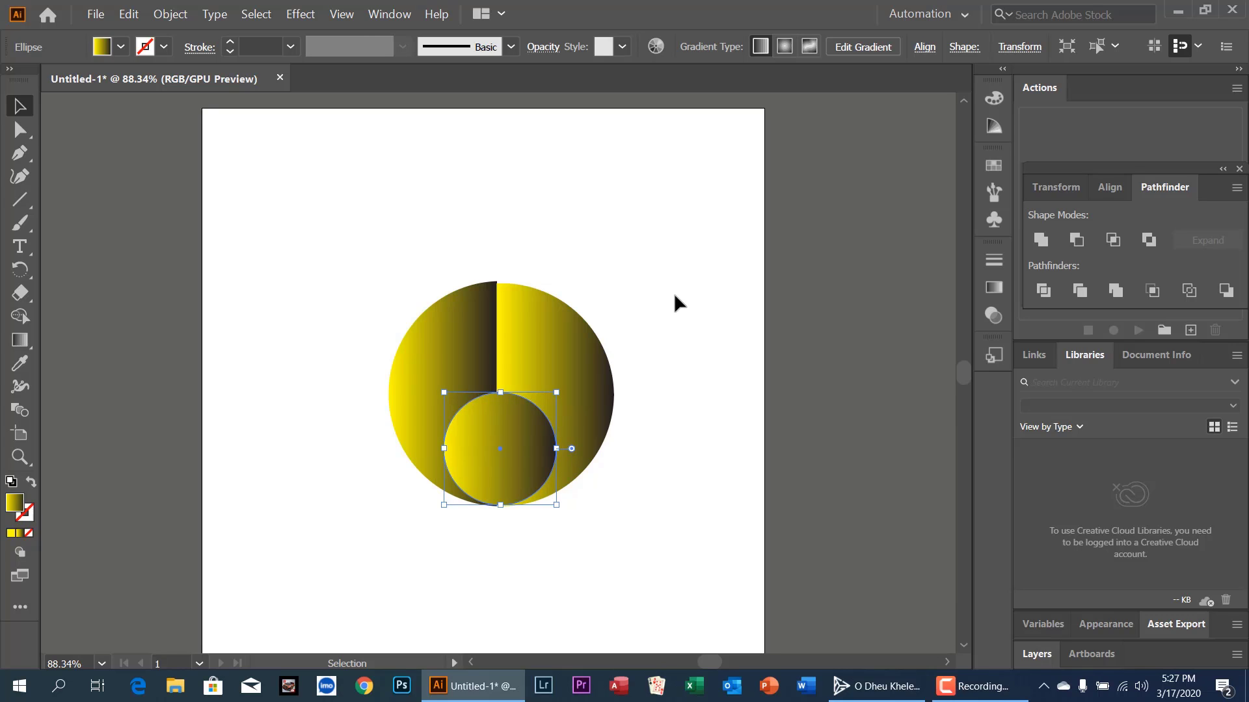
click(643, 235)
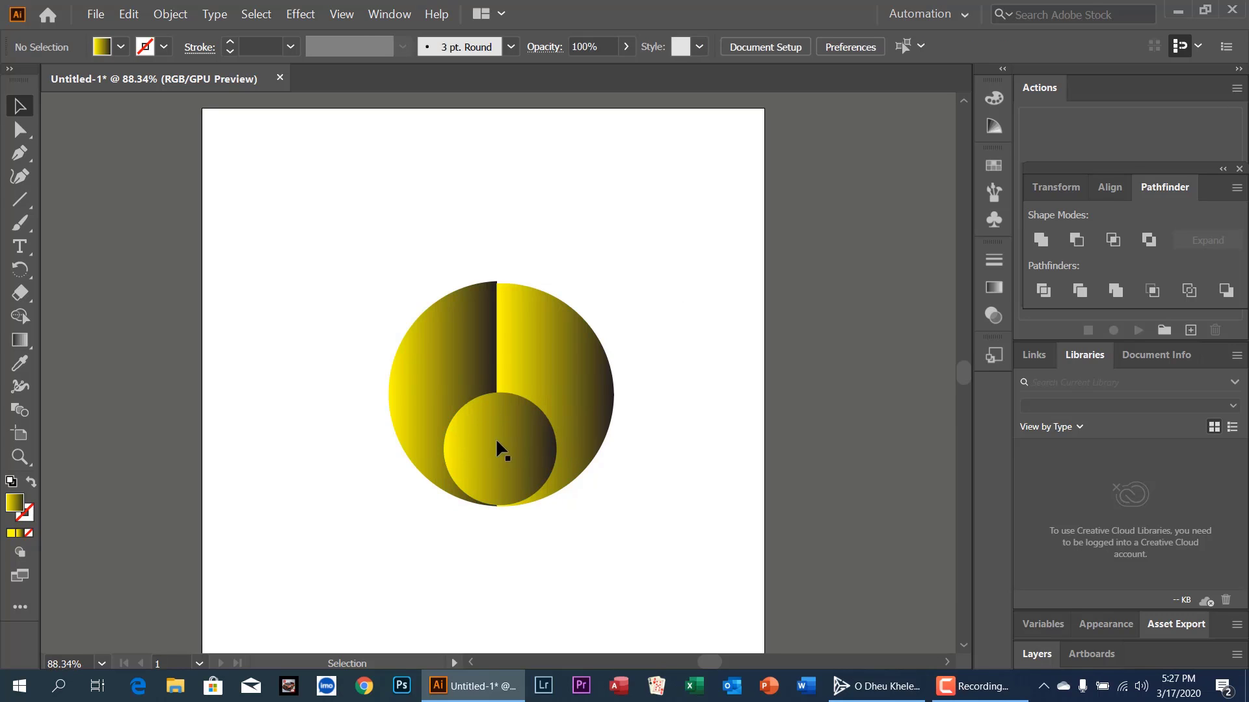
Cut away the upper-right, upper-left and lower-right quarters of the large circle, keeping only the lower-left piece and the small circle.
click(545, 345)
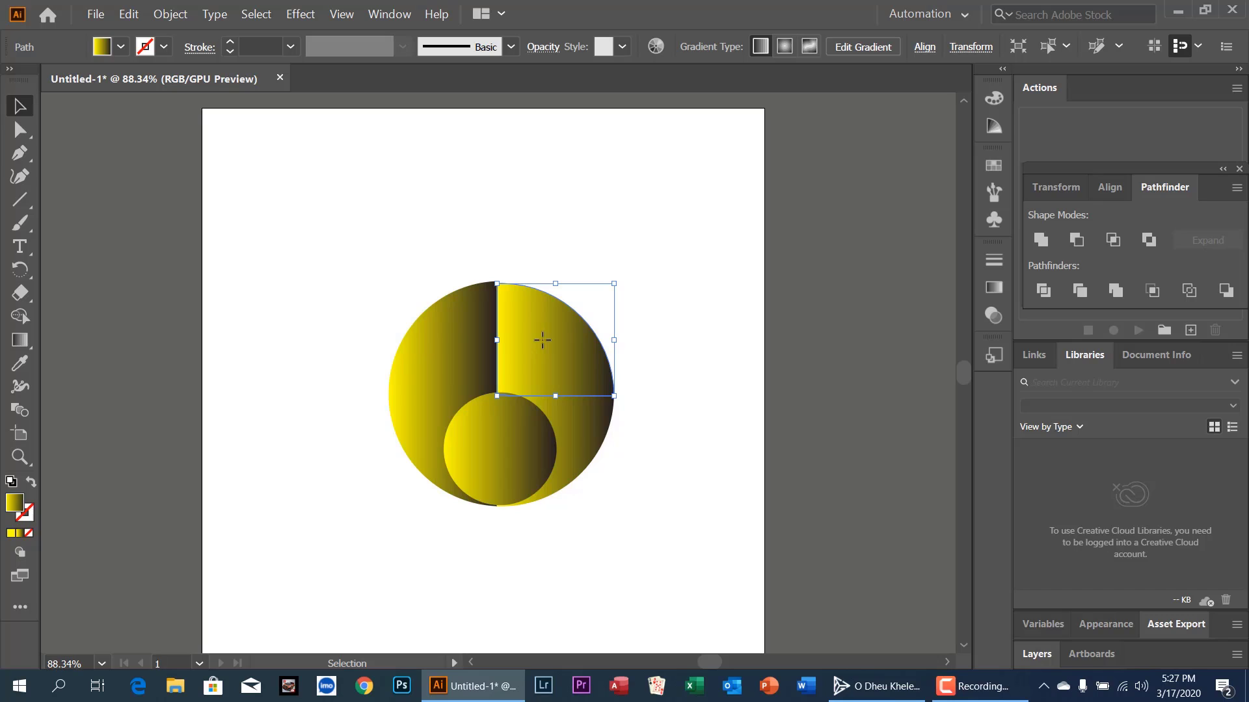
click(129, 15)
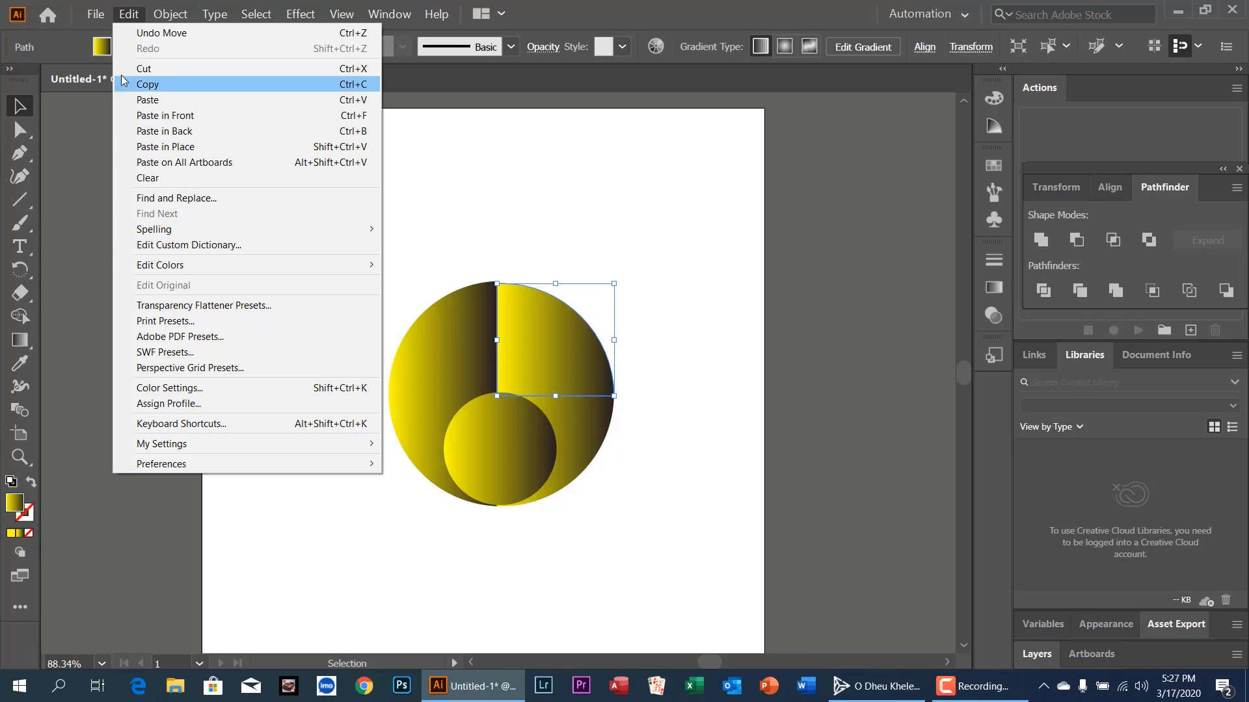
click(144, 69)
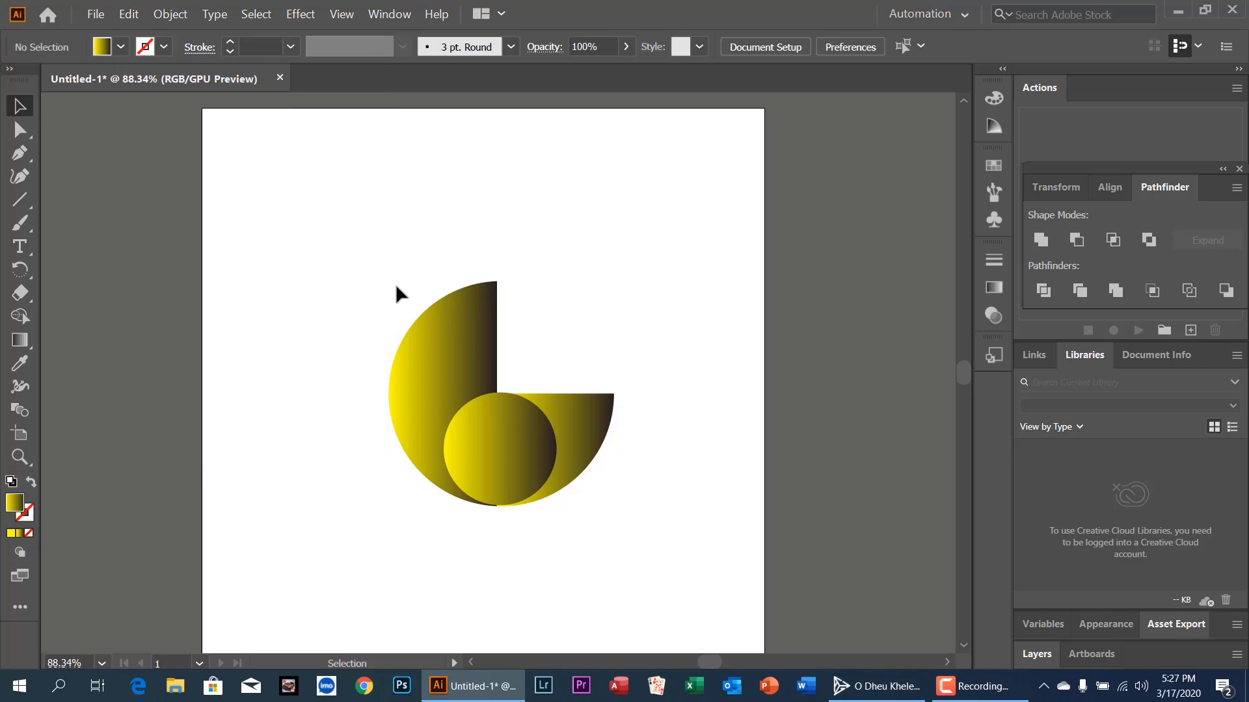
click(437, 326)
click(168, 15)
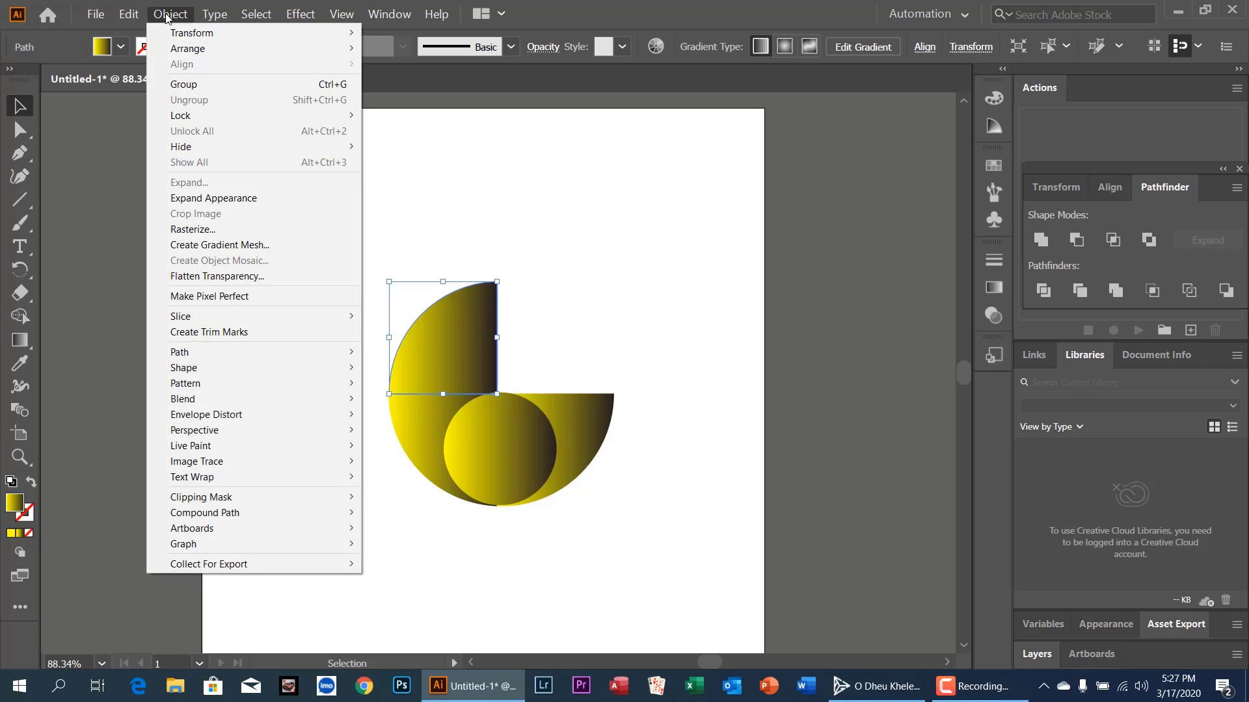
mouse_move(130, 17)
click(145, 69)
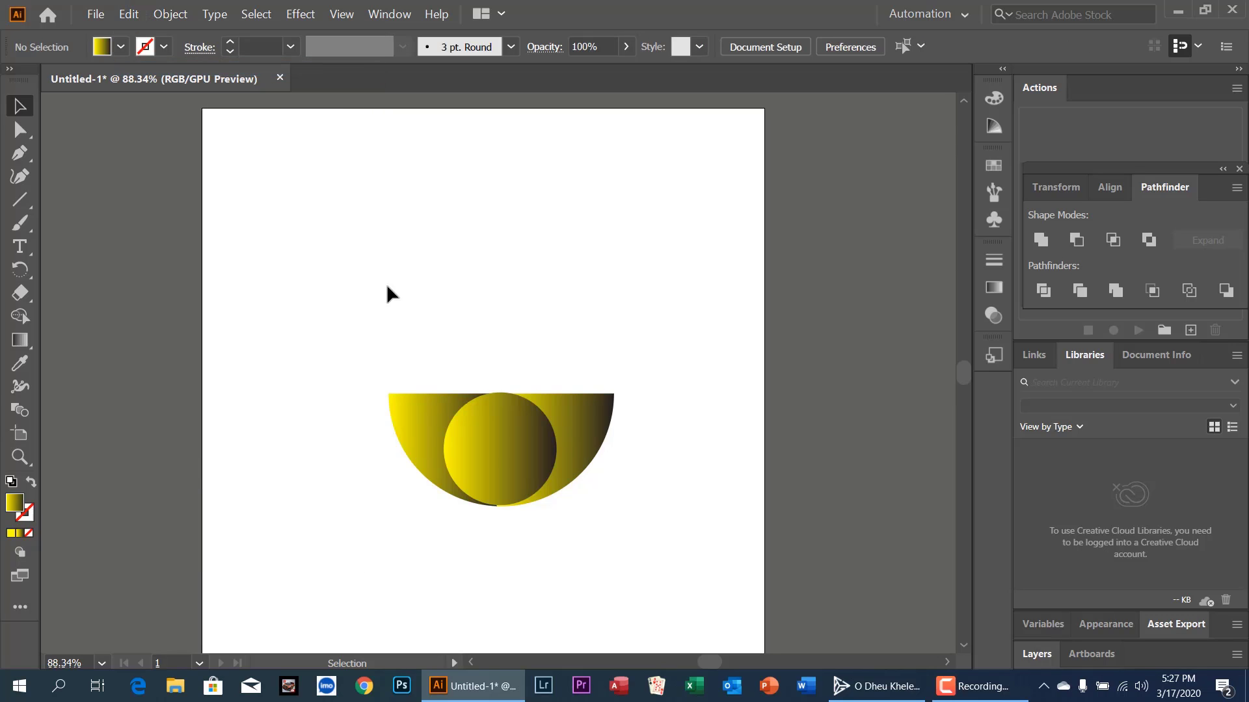
click(593, 419)
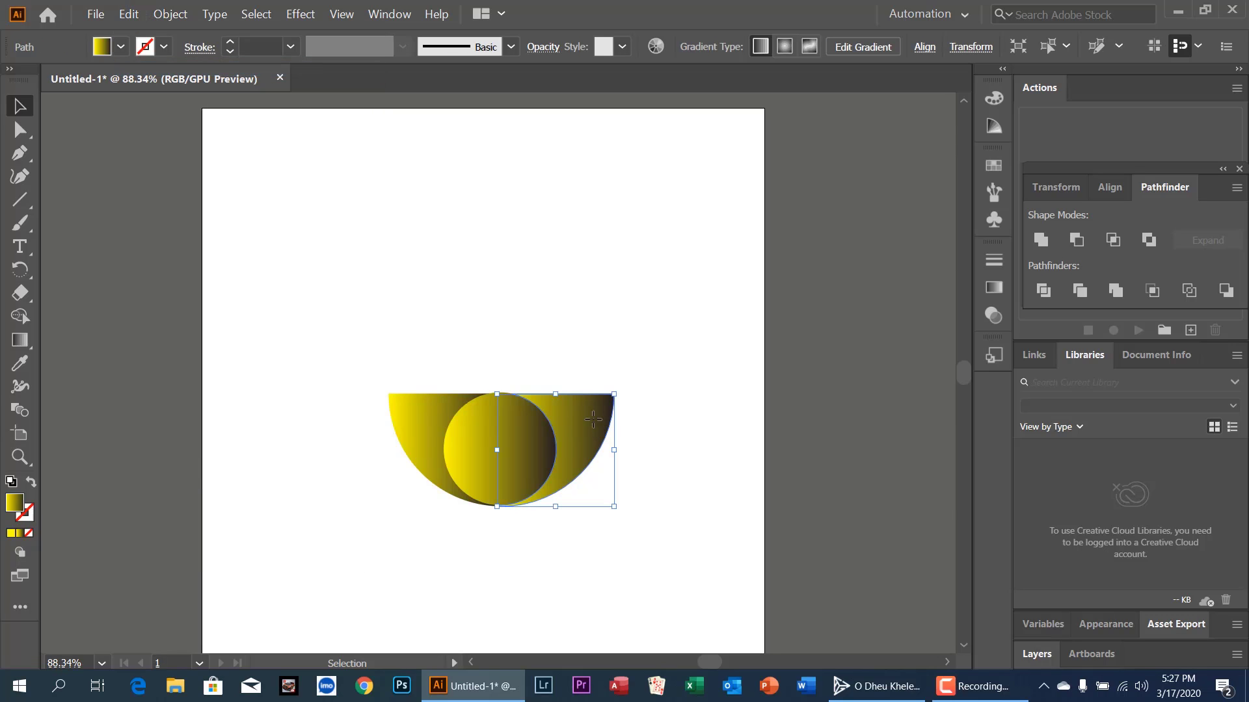
click(171, 14)
mouse_move(129, 14)
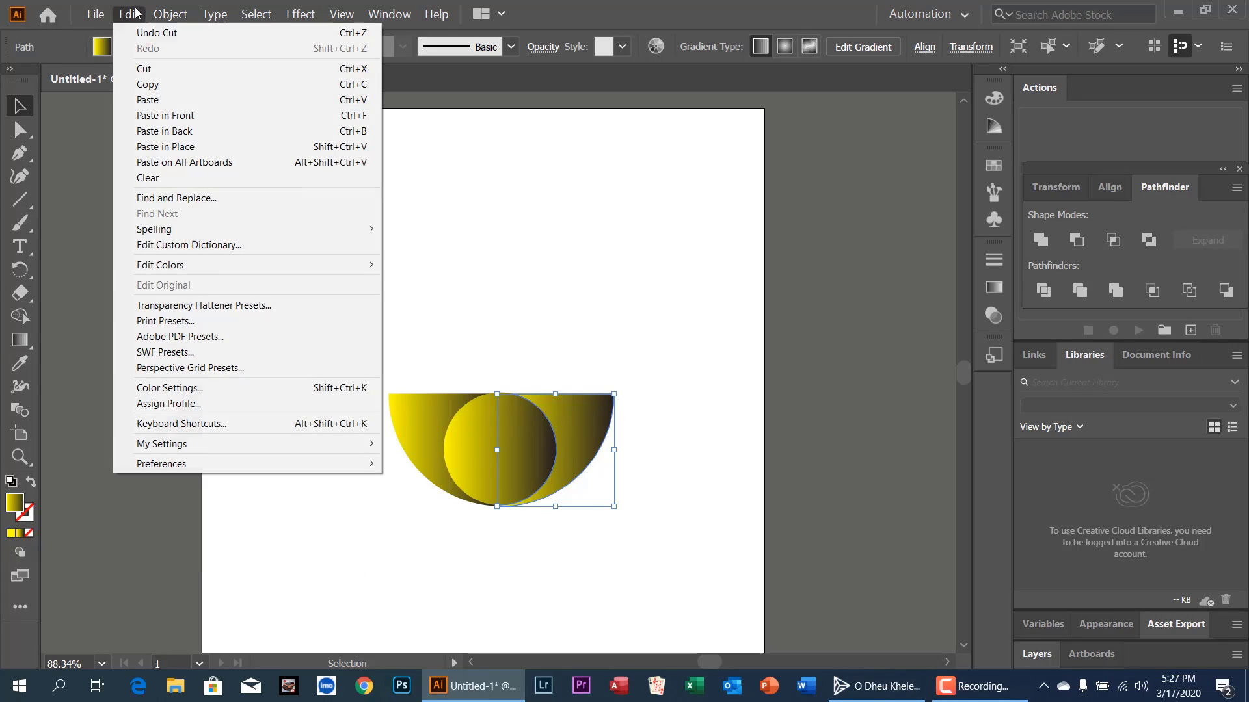
click(145, 69)
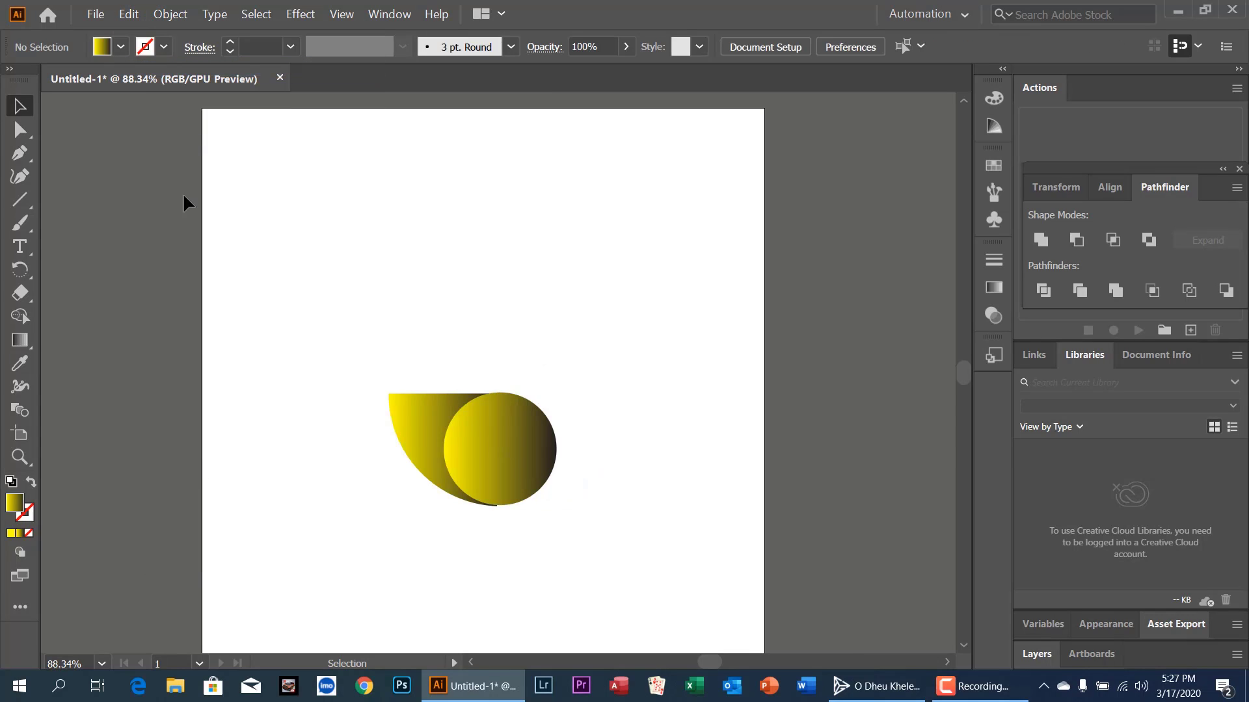
Try nudging the remaining lower-left piece slightly against the small circle.
click(429, 423)
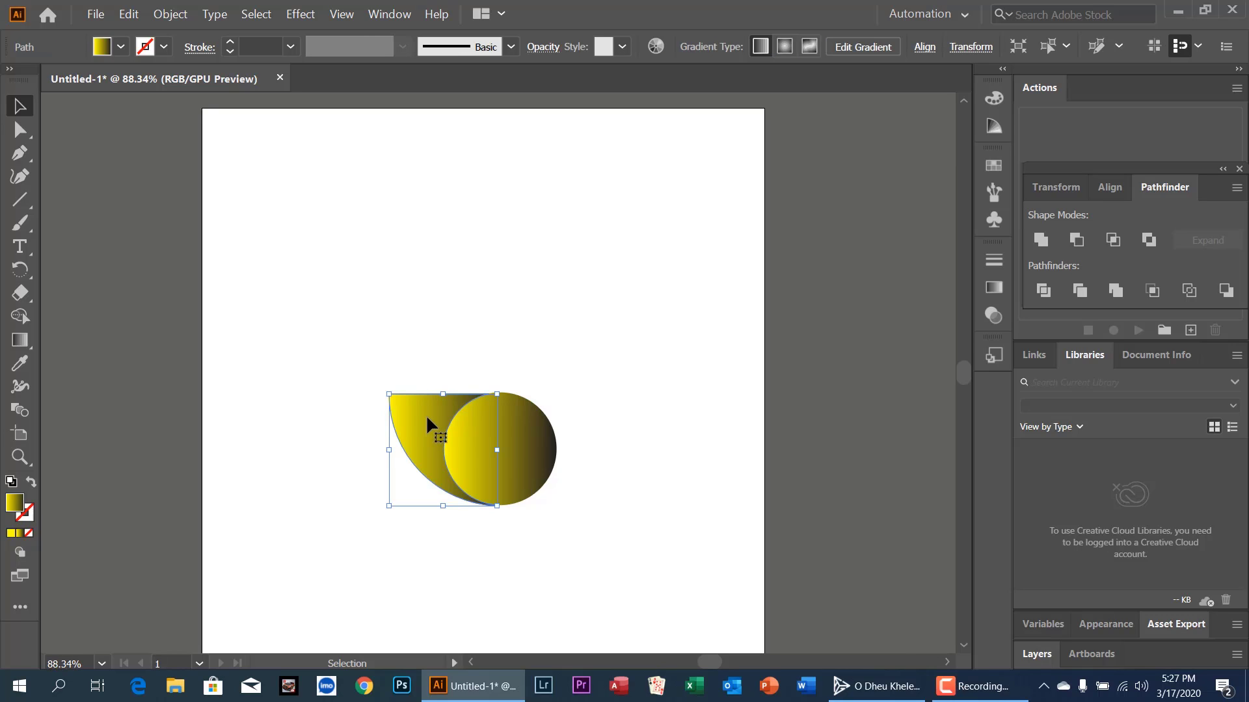
key(Up)
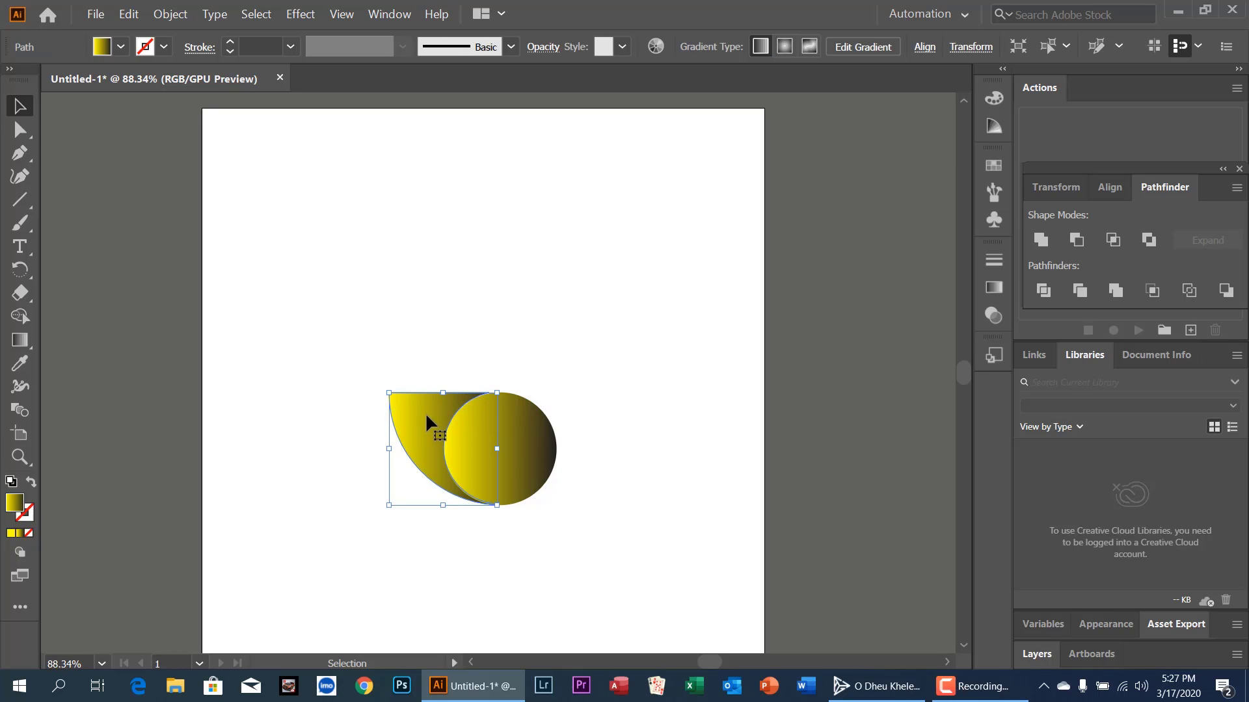
key(Right)
key(Down)
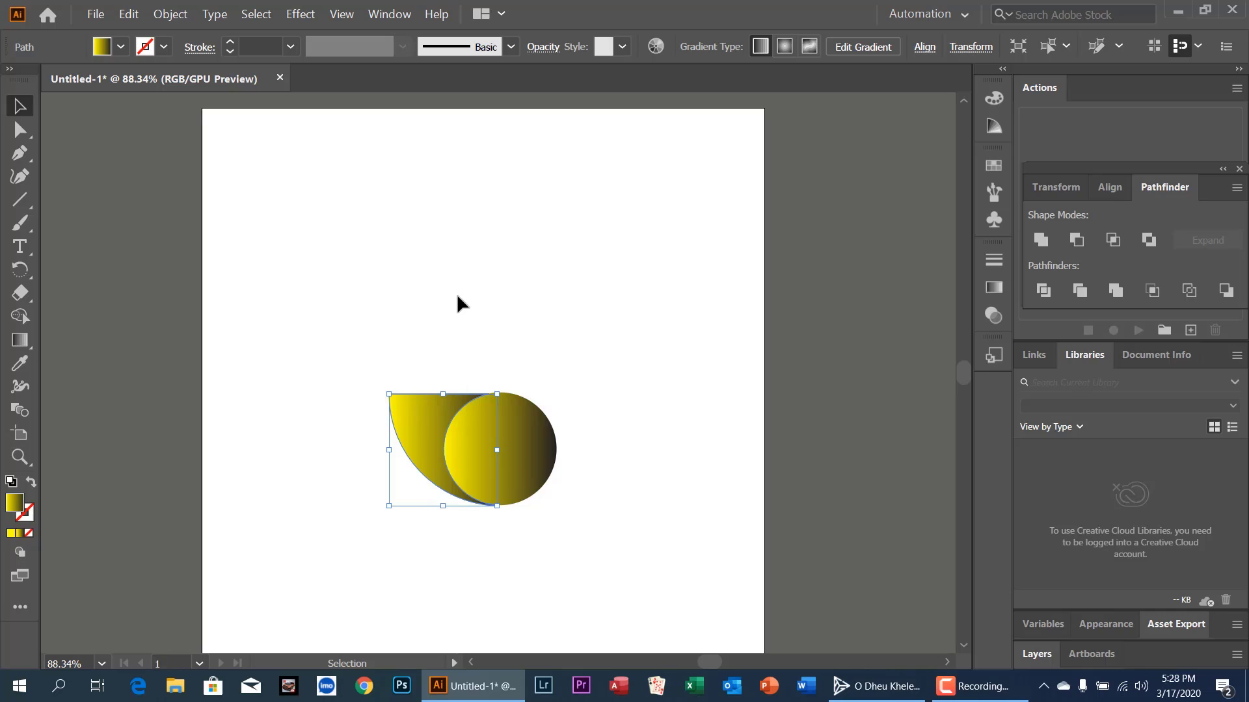
click(460, 311)
Select the remaining piece and switch the workspace from Automation to Essentials.
click(419, 403)
click(22, 151)
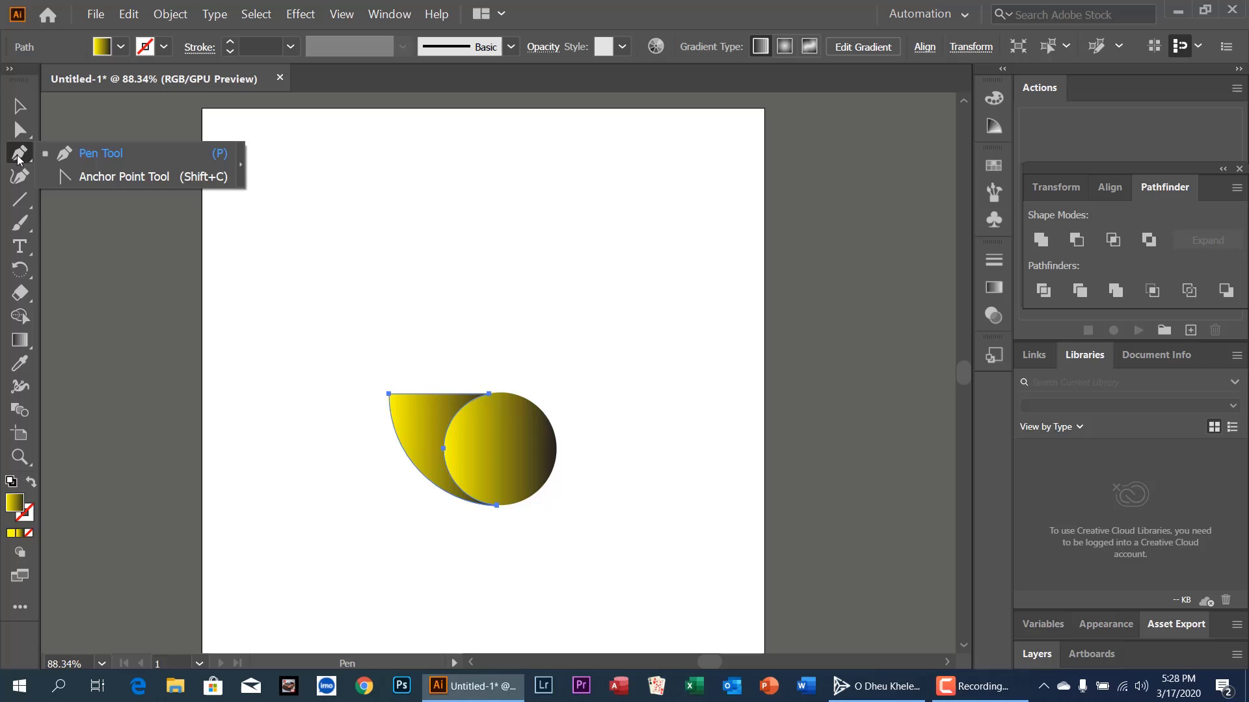
click(943, 19)
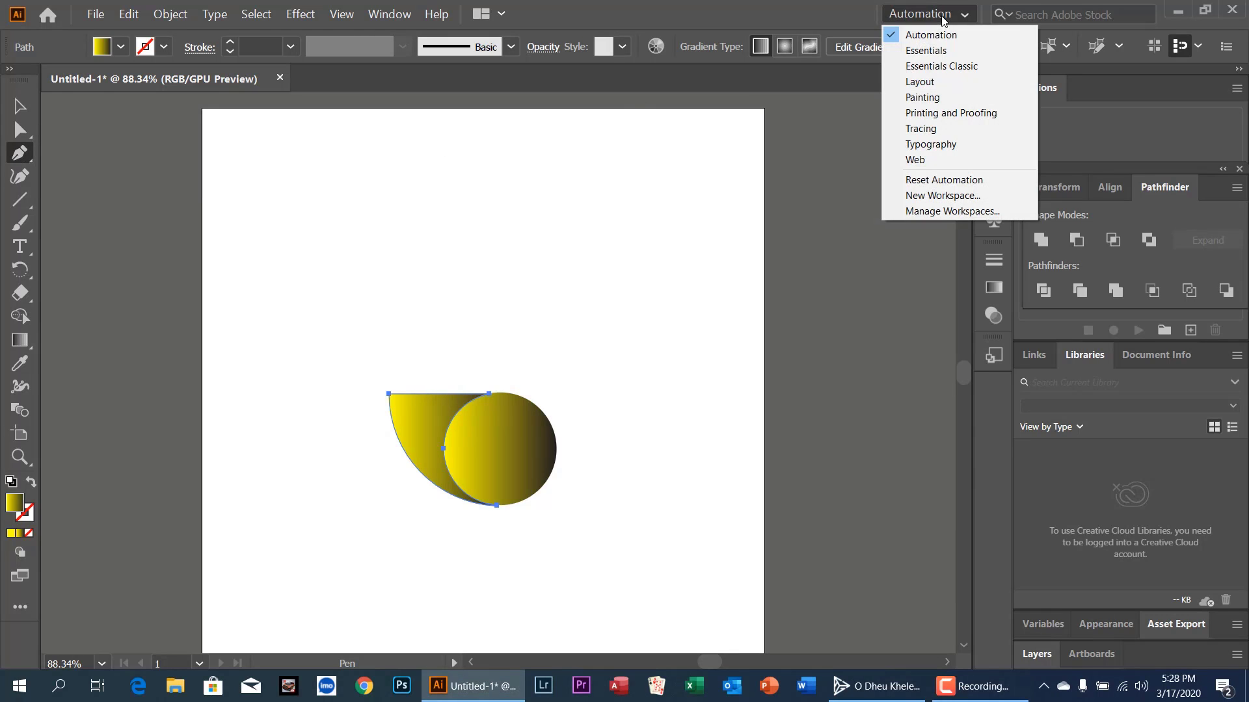
click(935, 52)
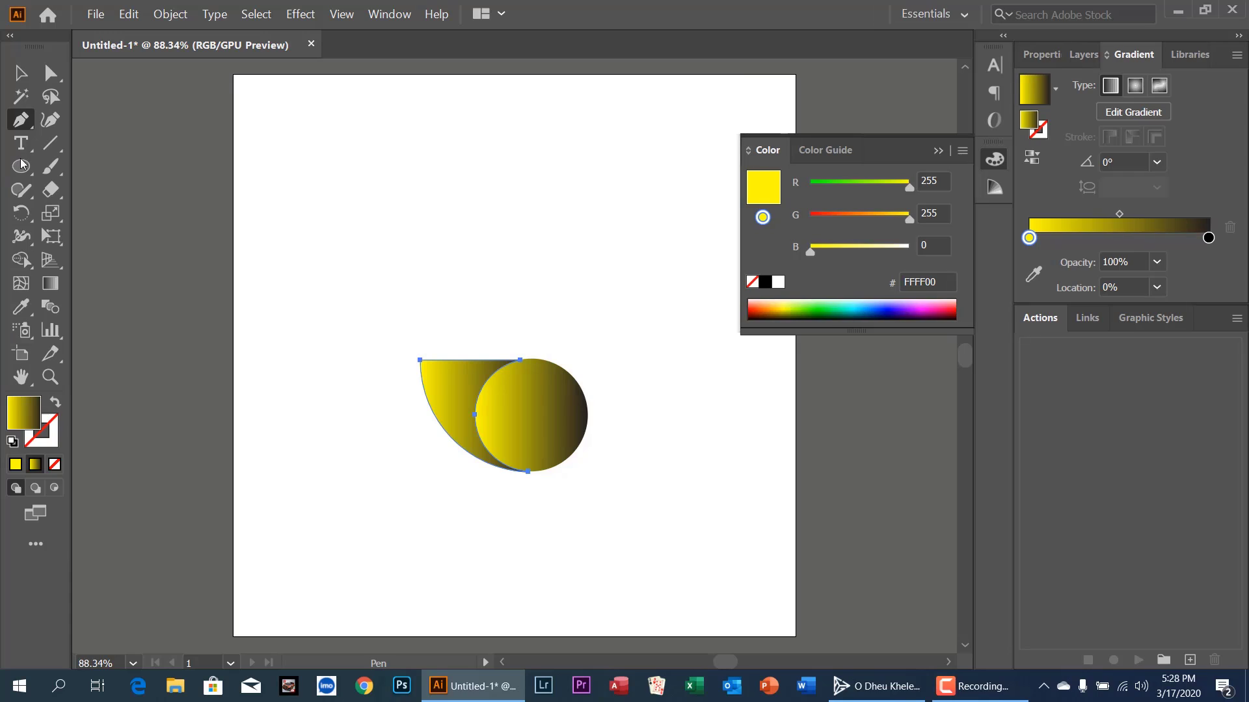
Delete the piece's upper-right anchor point and pull the curve handle beside the circle upward to round the piece into a petal.
click(21, 120)
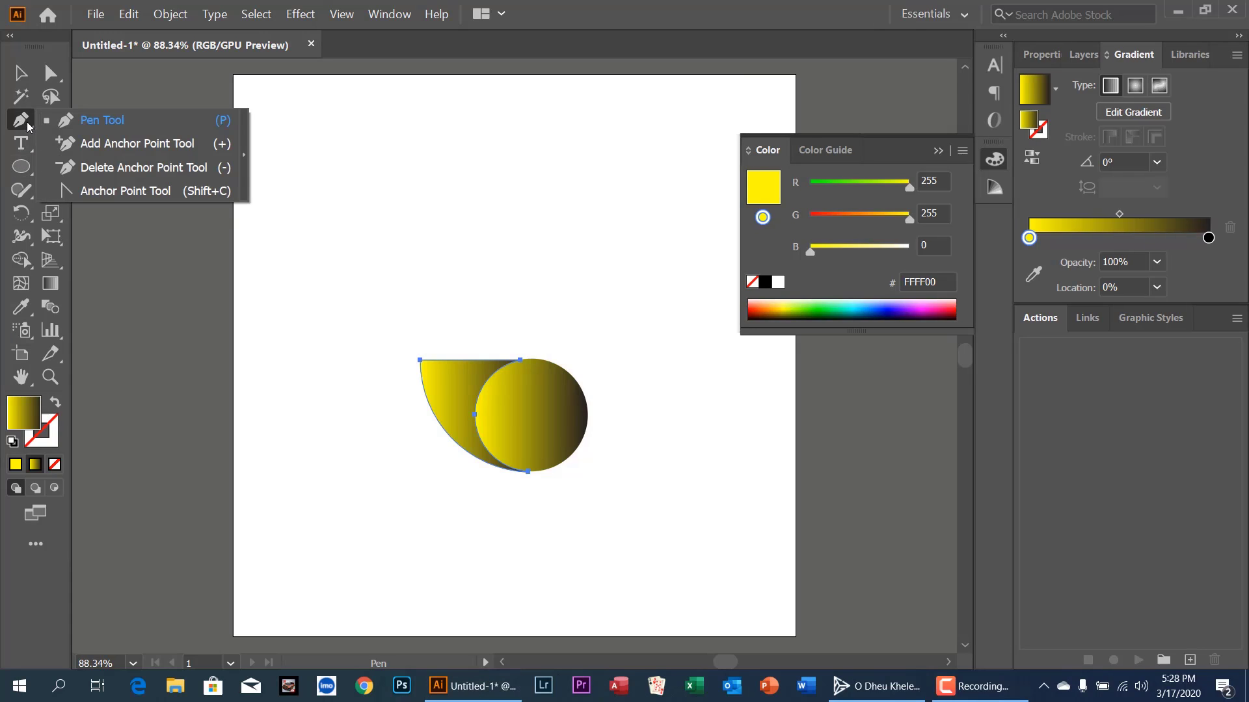
click(76, 169)
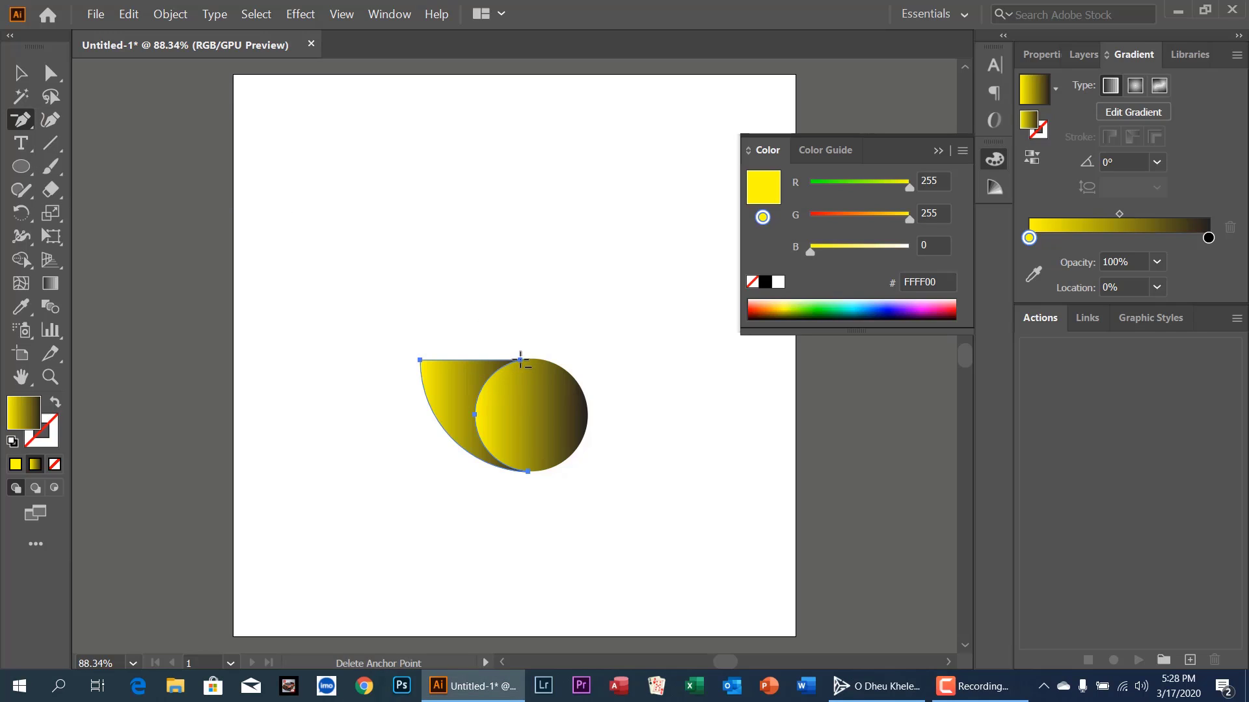
click(520, 359)
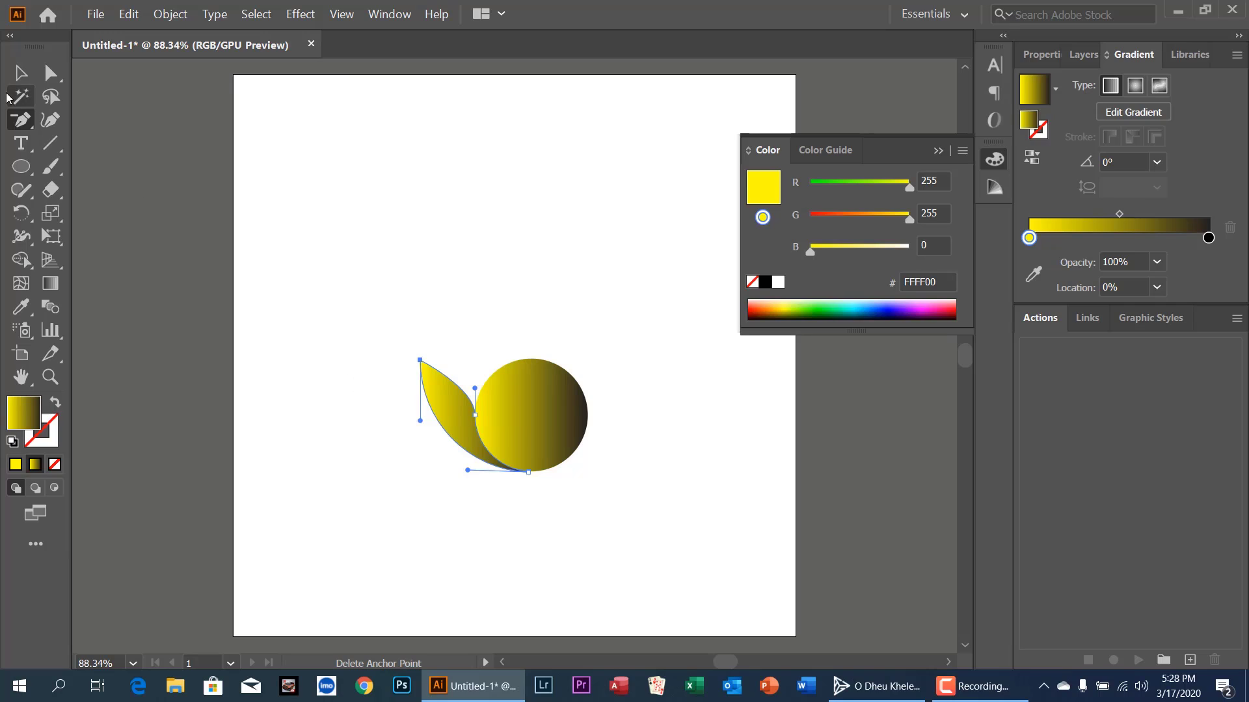
click(50, 75)
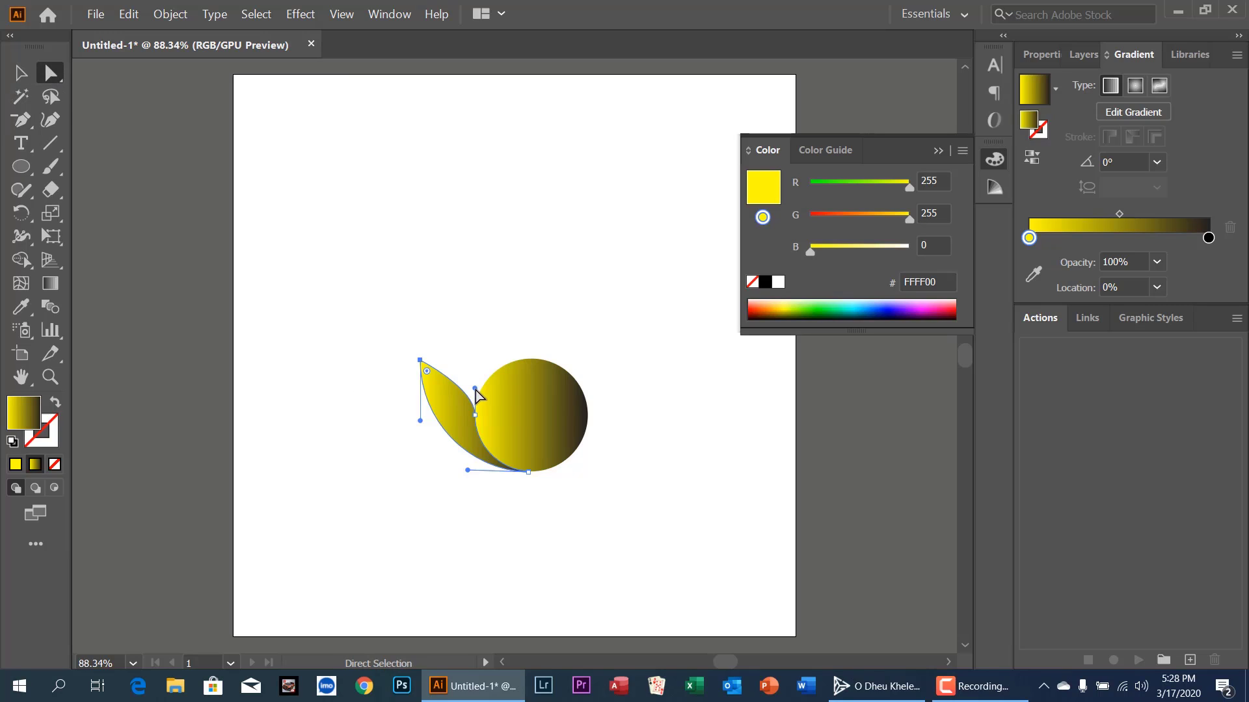
drag(475, 388, 469, 340)
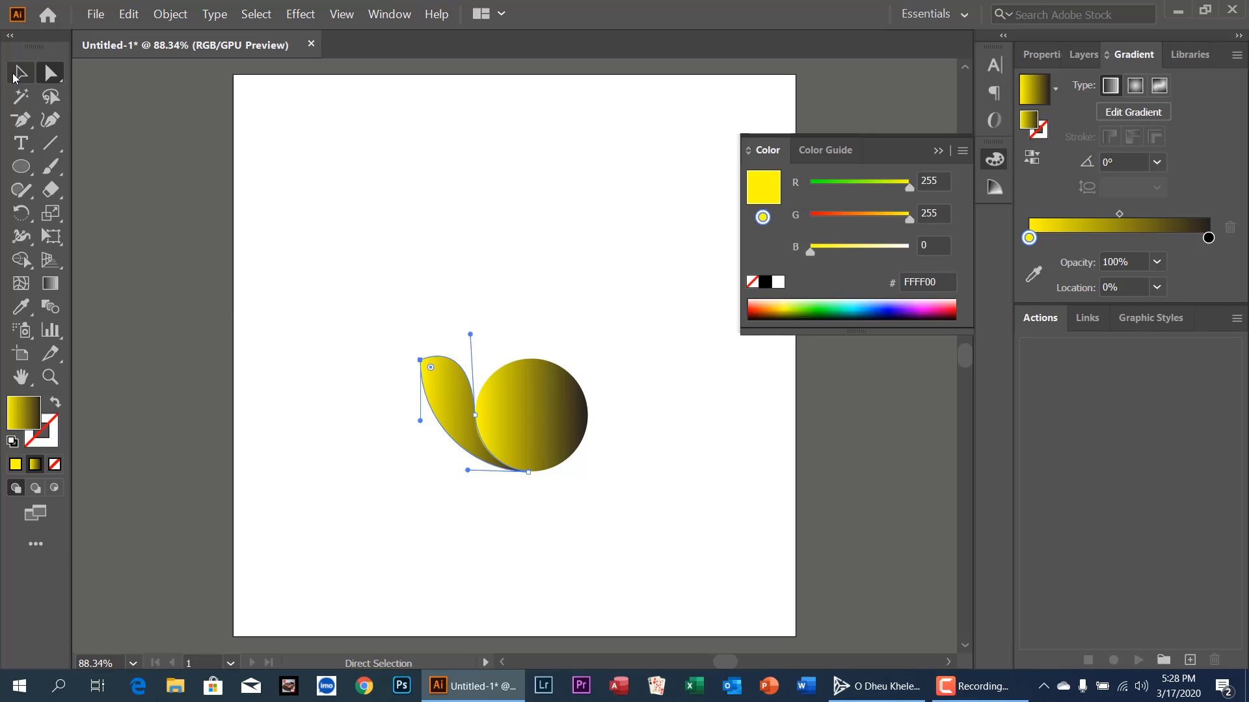
click(26, 79)
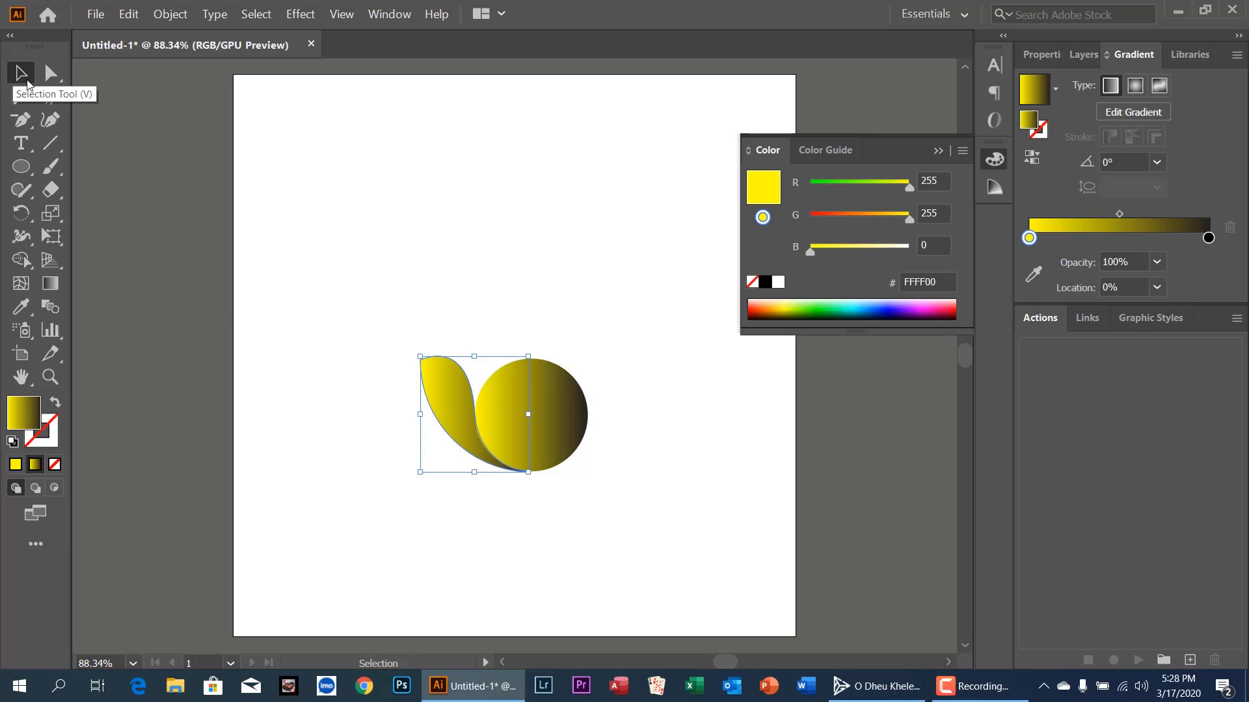
click(22, 213)
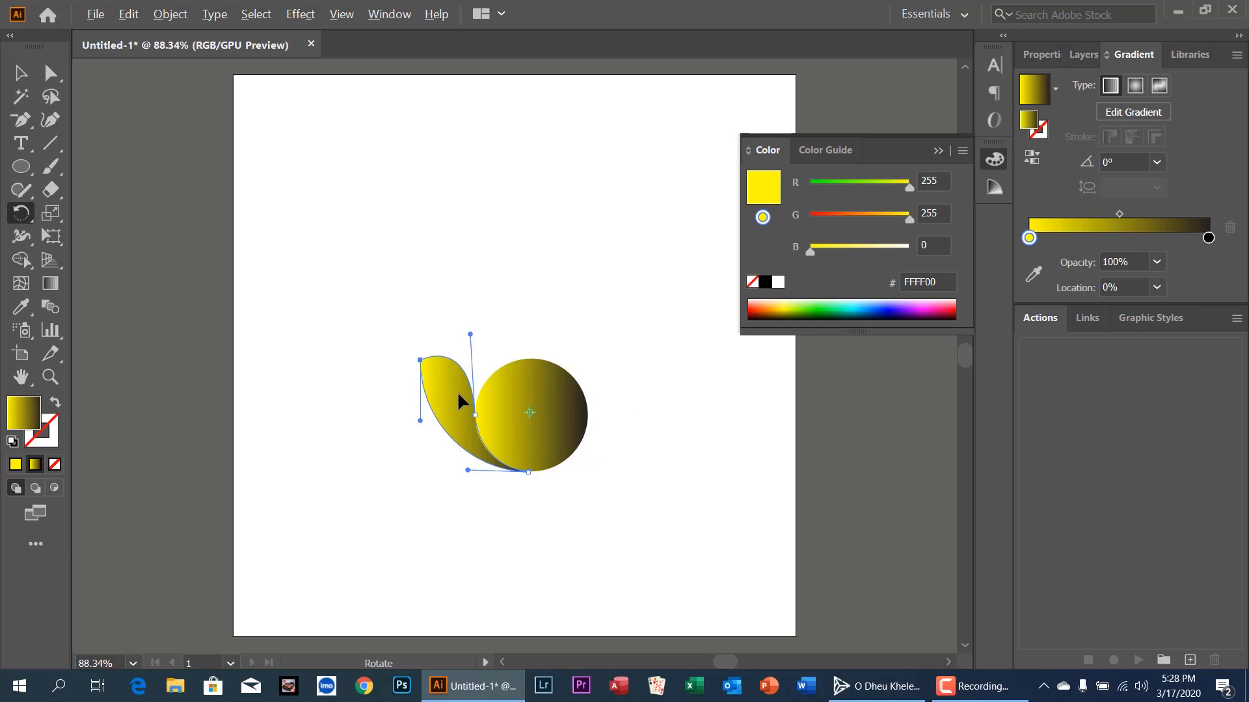
key(alt)
drag(463, 400, 478, 379)
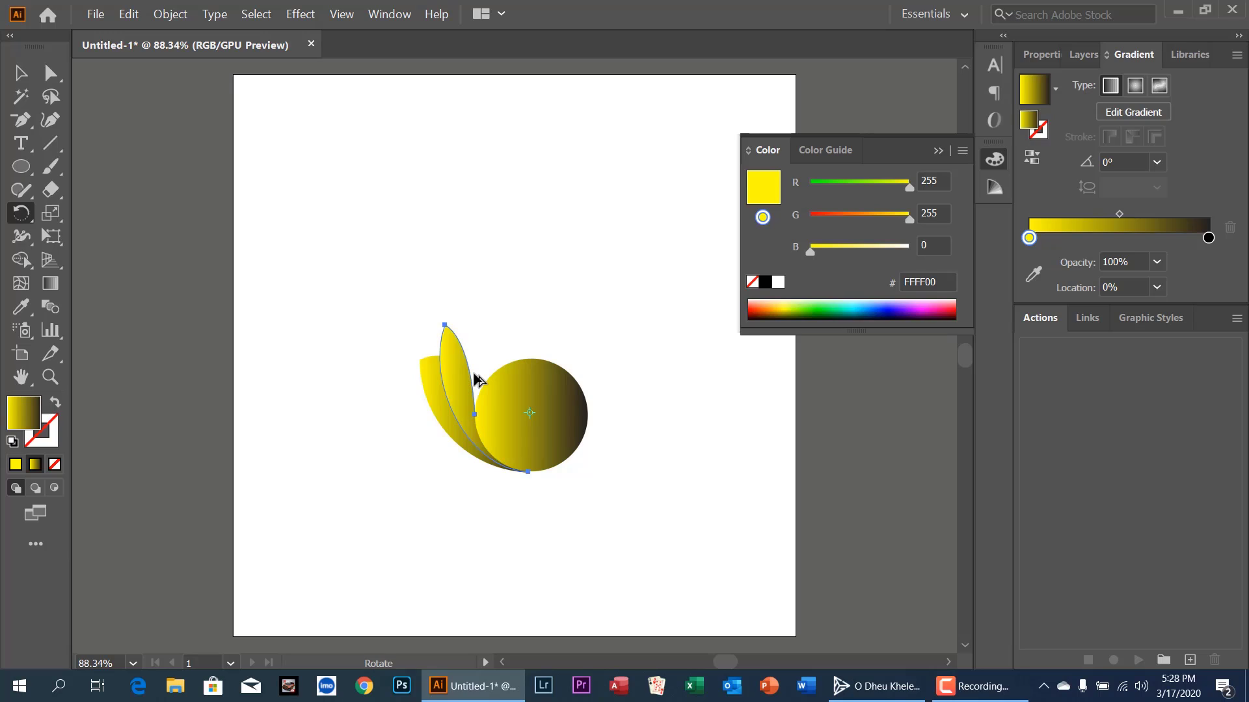
key(ctrl+z)
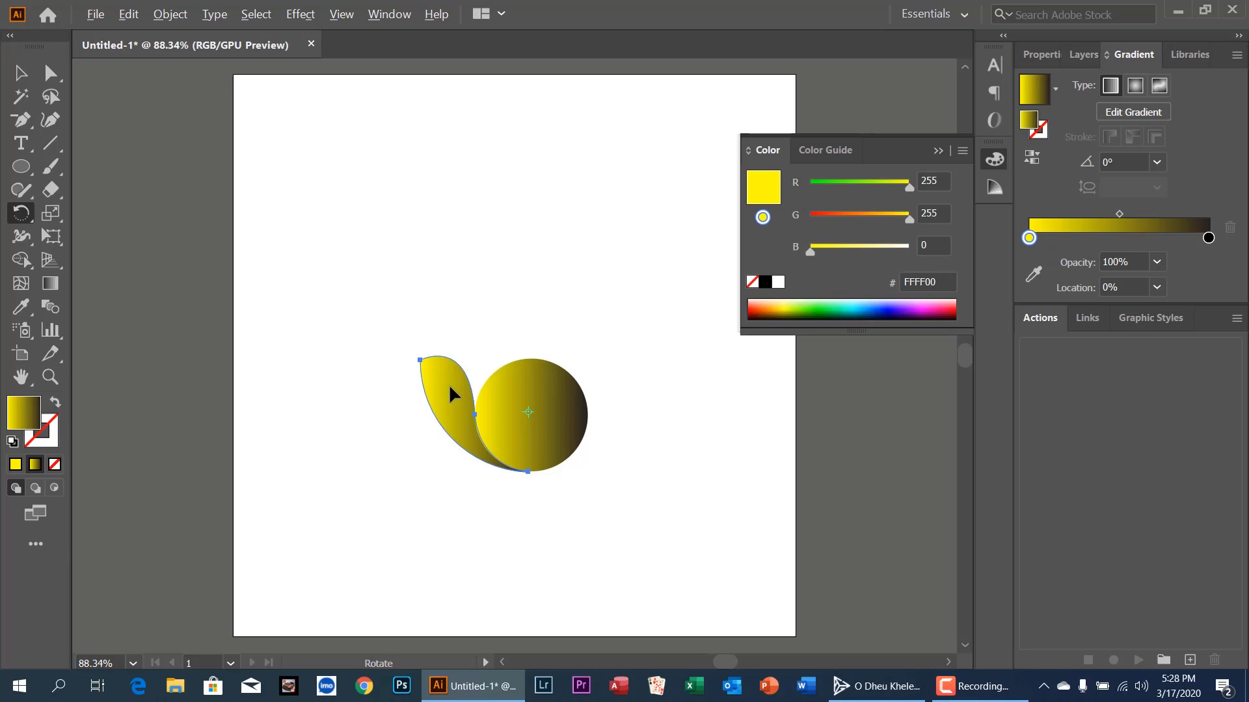
Rotate a copy of the petal by about -16.91° around the small circle's centre and repeat the transformation four times.
drag(453, 393, 468, 370)
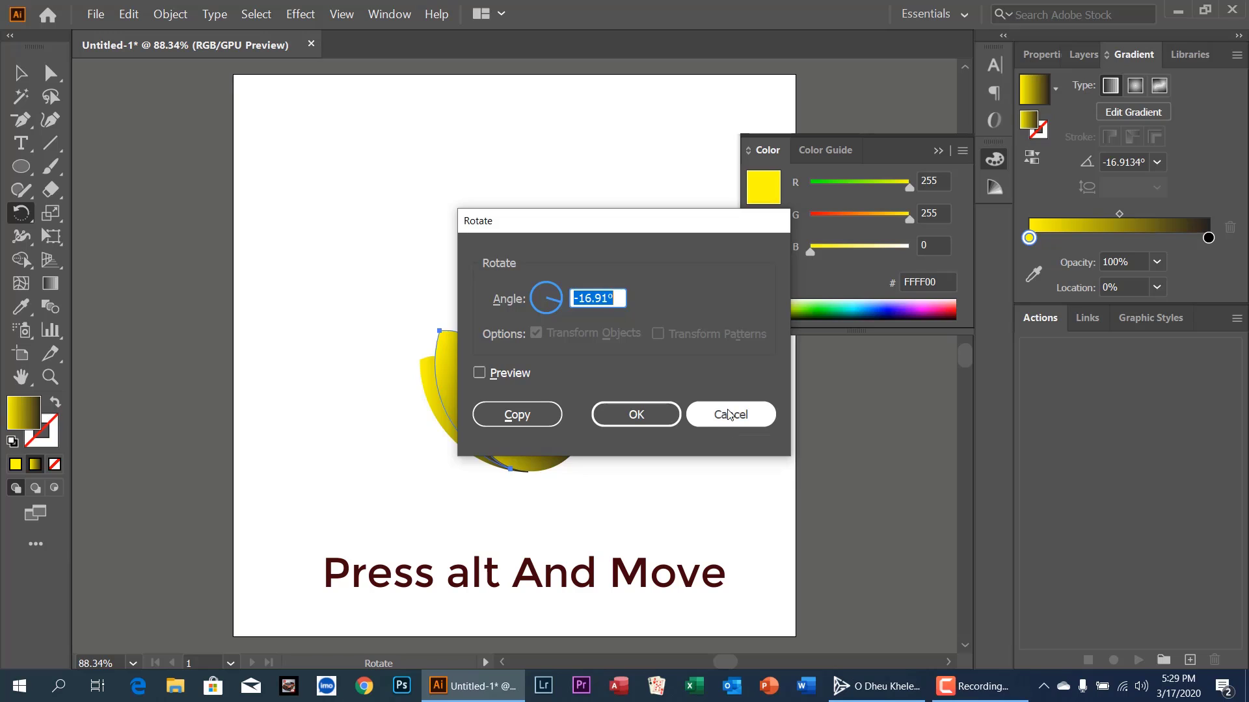
click(729, 414)
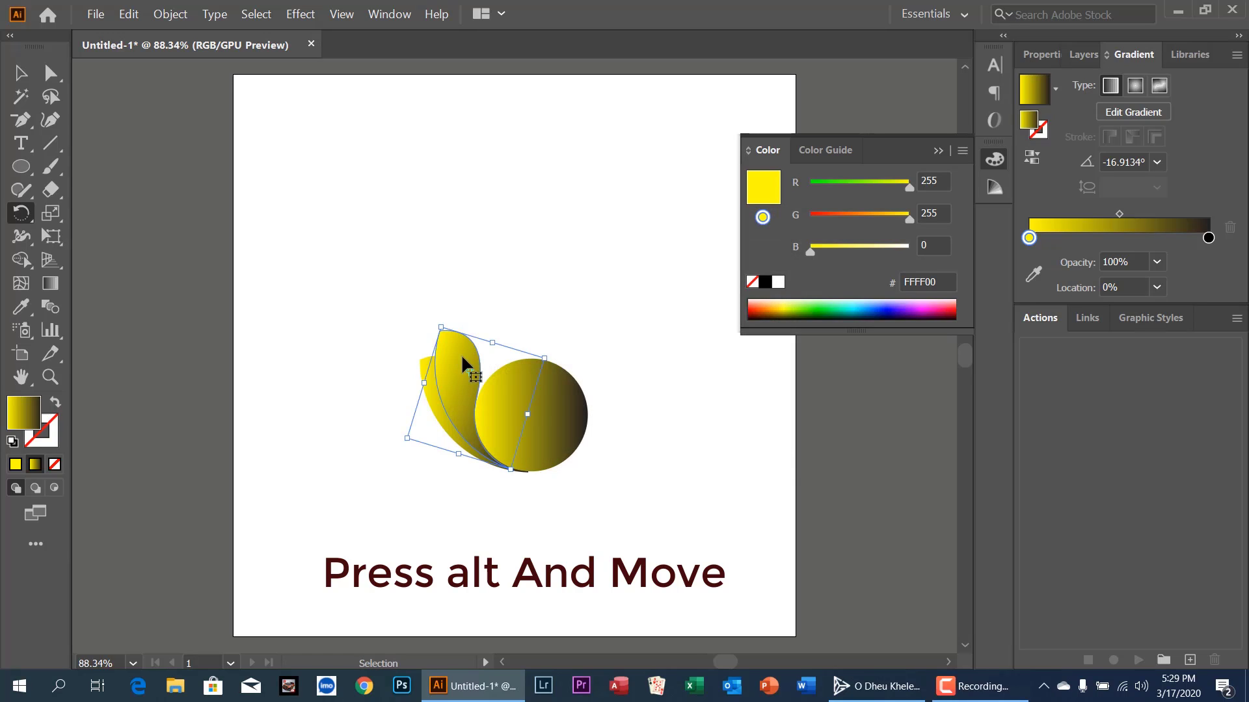
key(ctrl+d)
key(ctrl+d)
key(ctrl+d)
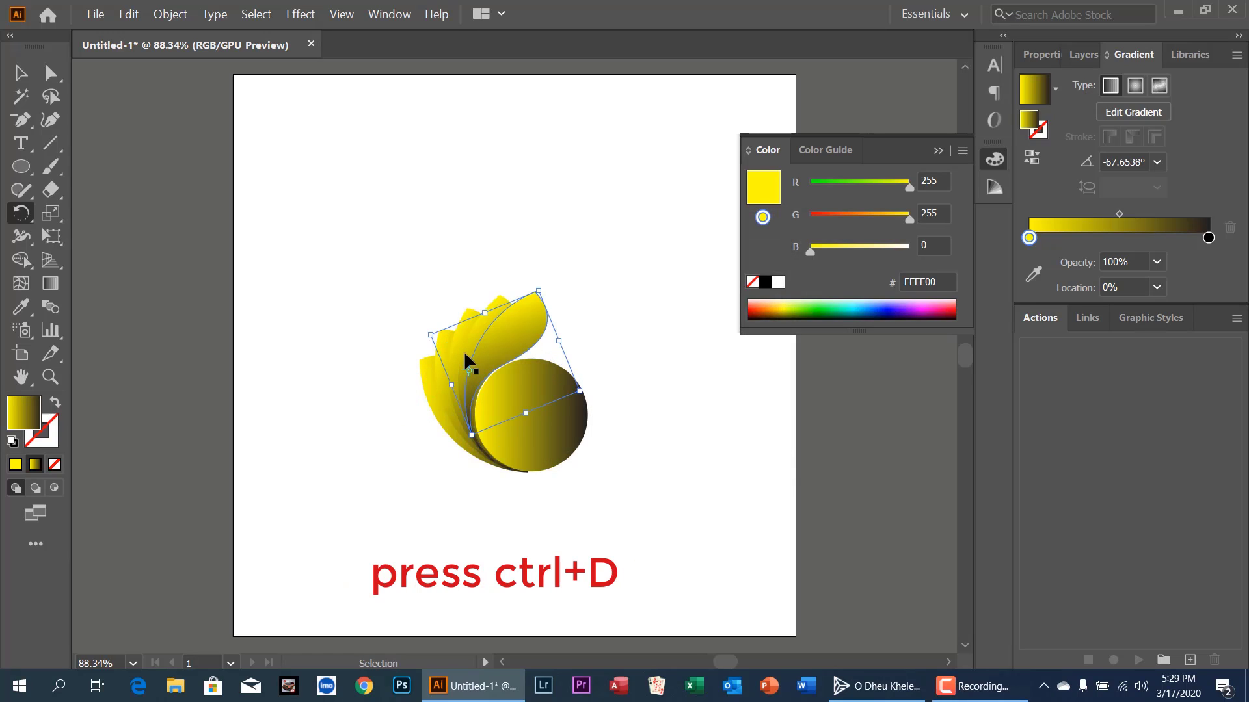
key(ctrl+d)
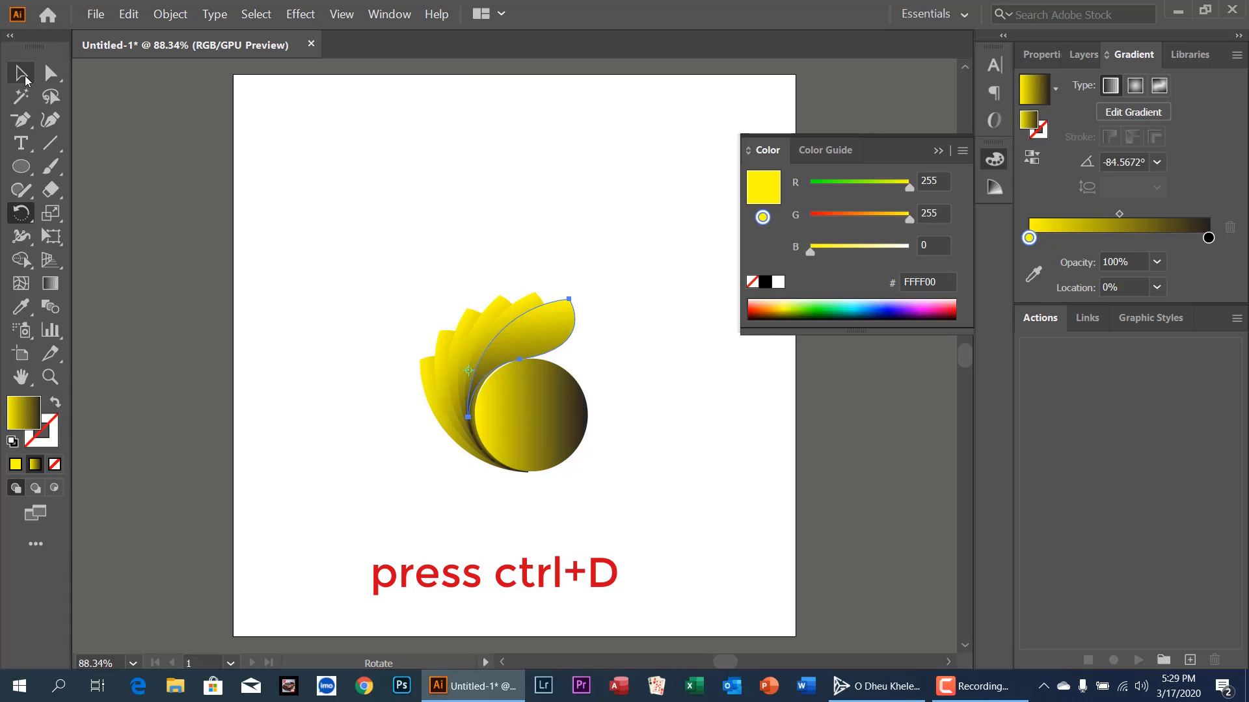
click(25, 77)
click(561, 254)
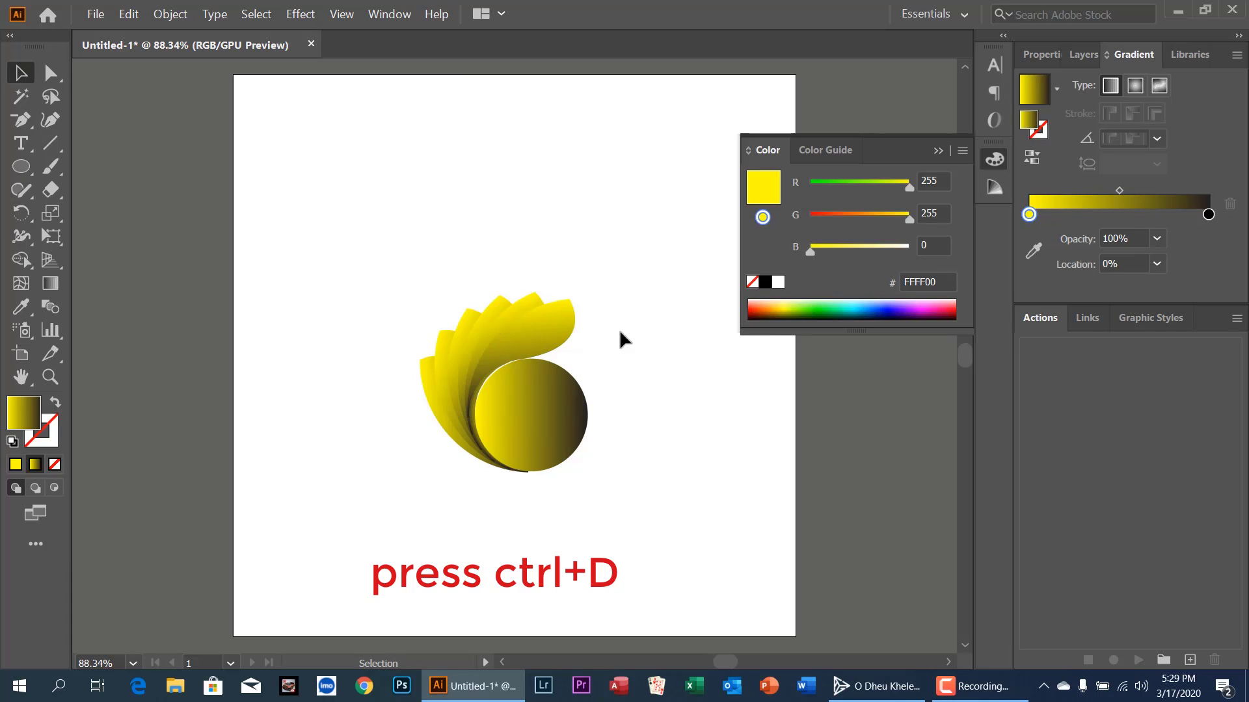
Try deleting the small circle inside the fan of petals.
click(522, 422)
key(Delete)
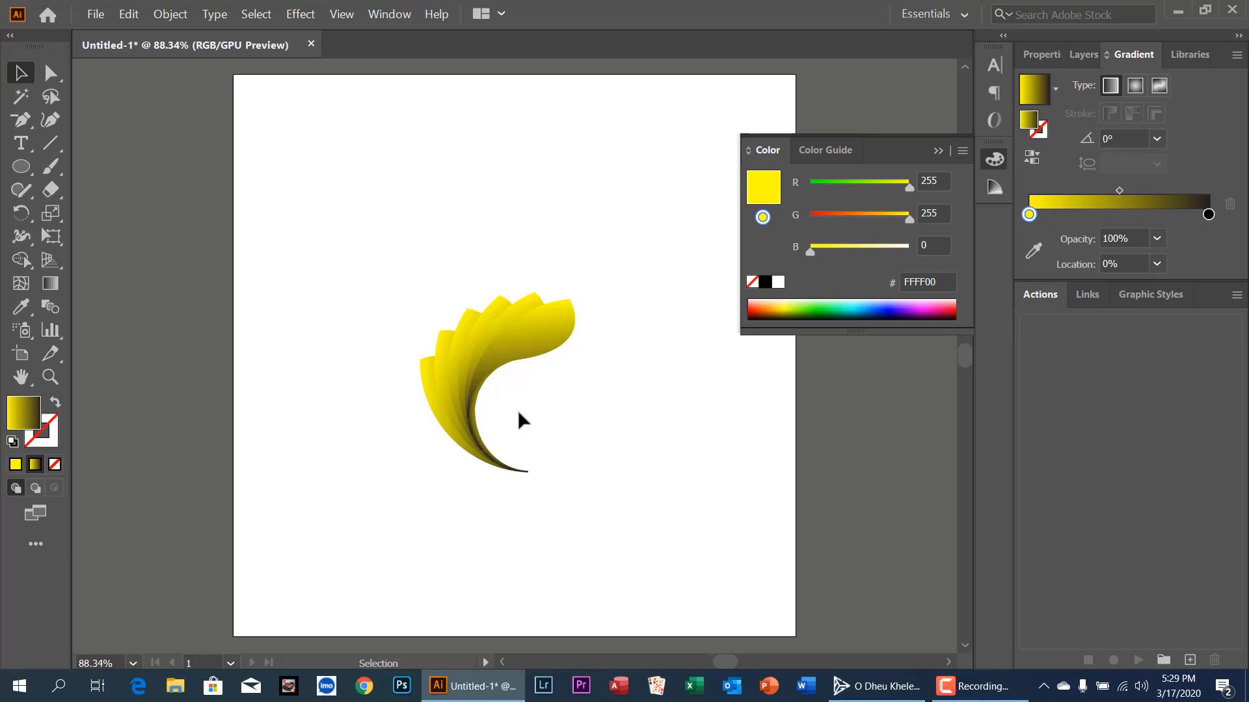
key(ctrl+z)
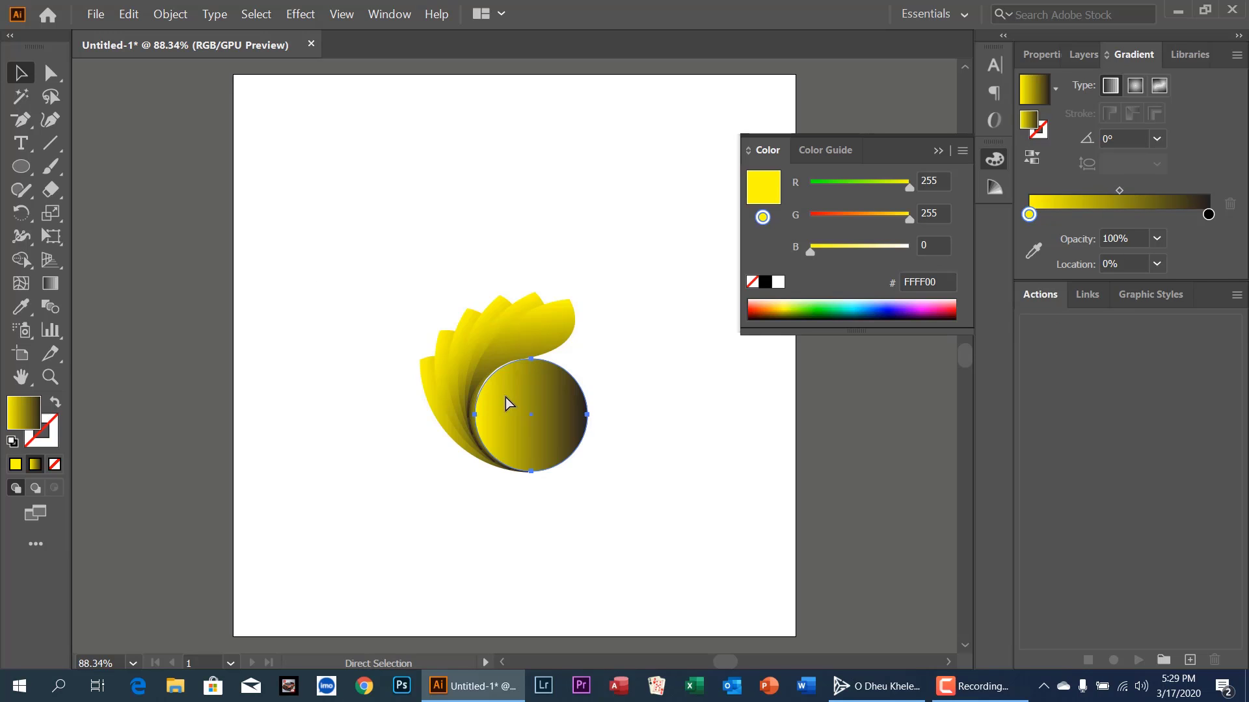
Cut the selected small circle out of the fan of petals.
click(128, 16)
click(147, 68)
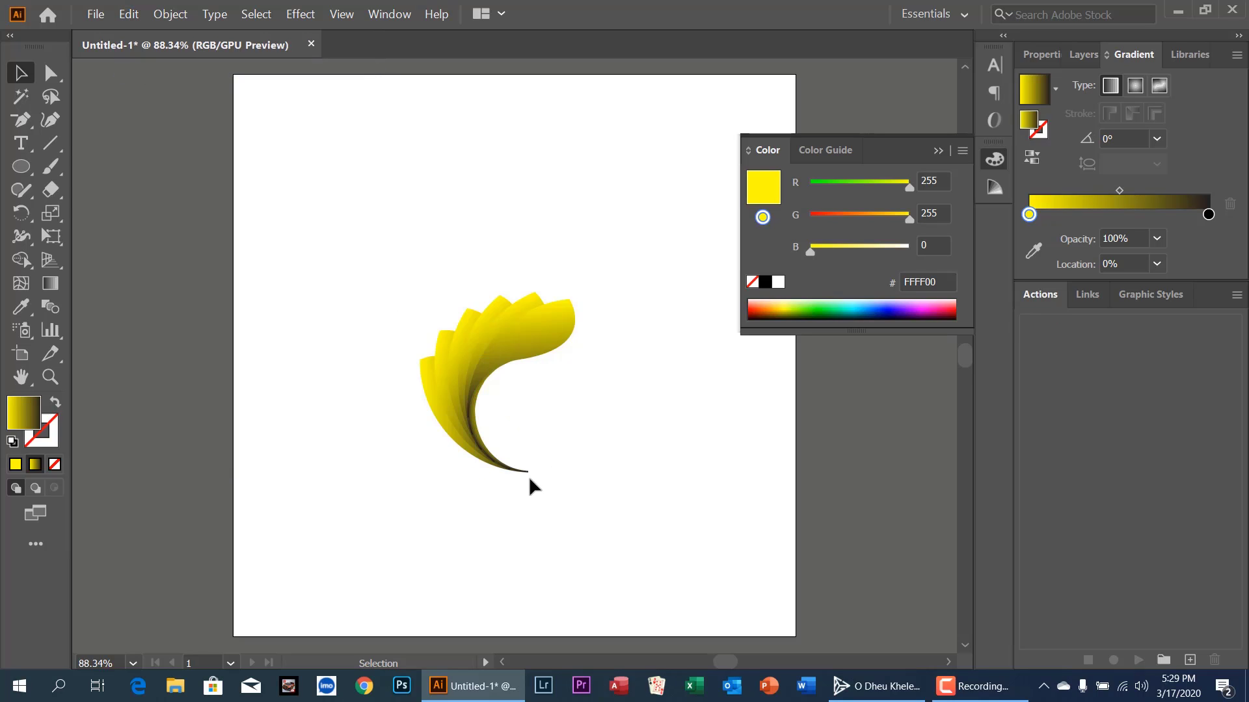
drag(530, 481, 548, 474)
Select all the petals and scale the fan up proportionally about its centre to roughly twice its size.
drag(396, 259, 611, 501)
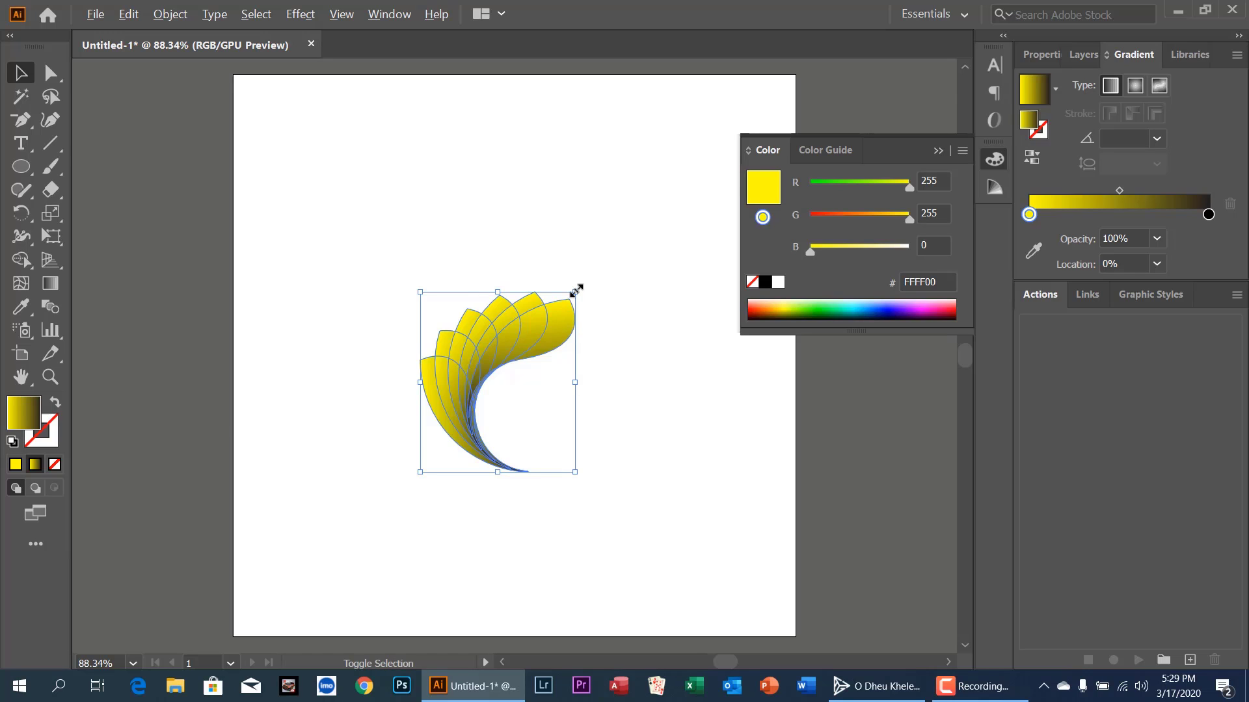
drag(574, 287, 734, 191)
scroll(446, 354, down, 2)
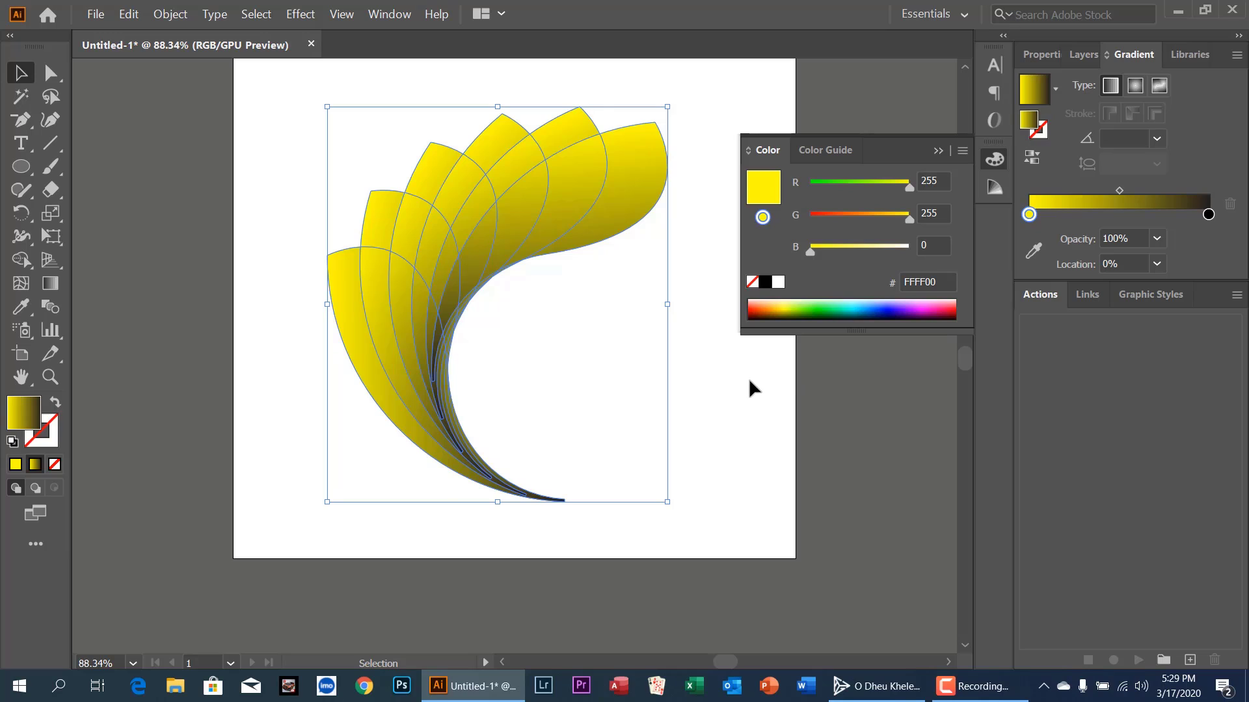
click(749, 388)
click(437, 357)
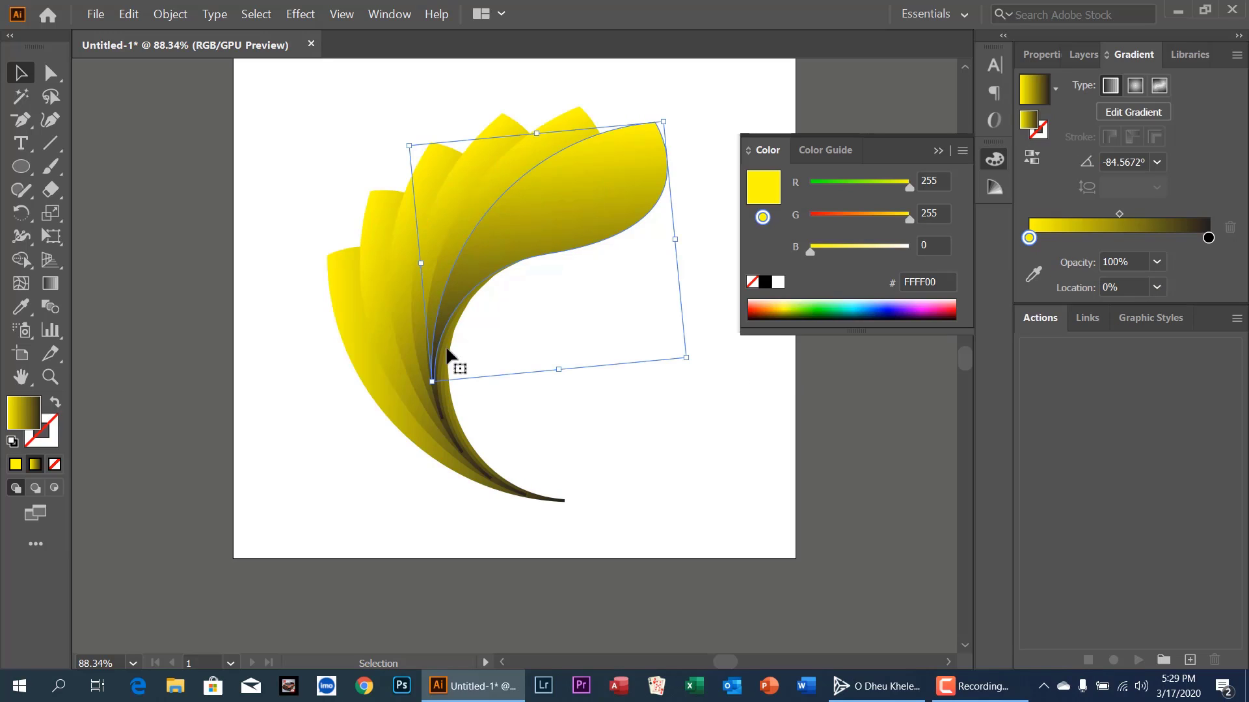
click(736, 428)
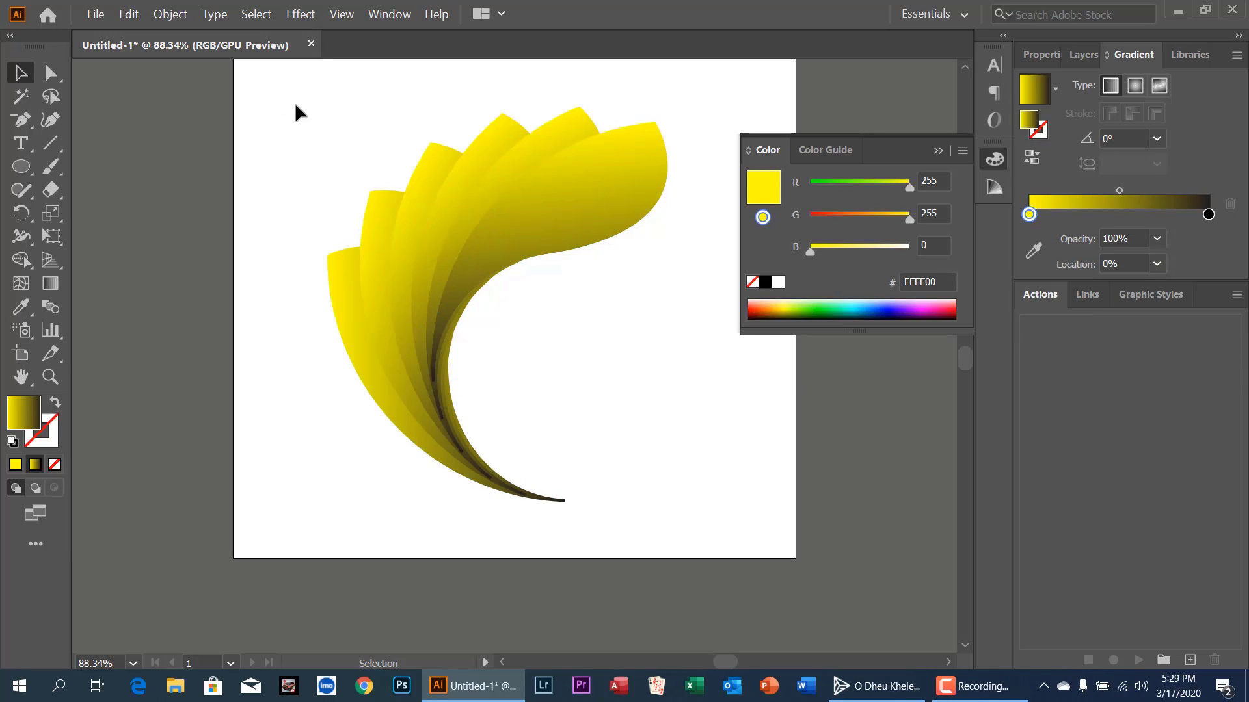
Select the whole fan of petals and set its gradient angle to 45°, then deselect the artwork.
drag(278, 97, 723, 513)
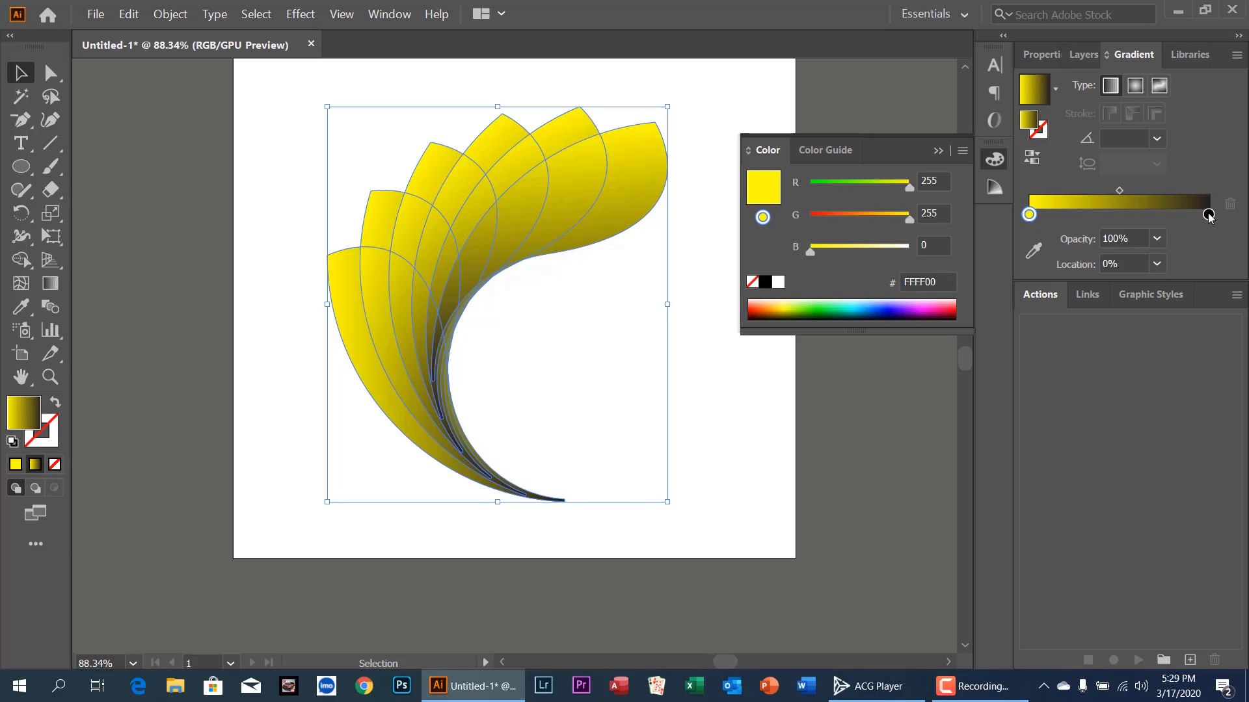
click(1158, 139)
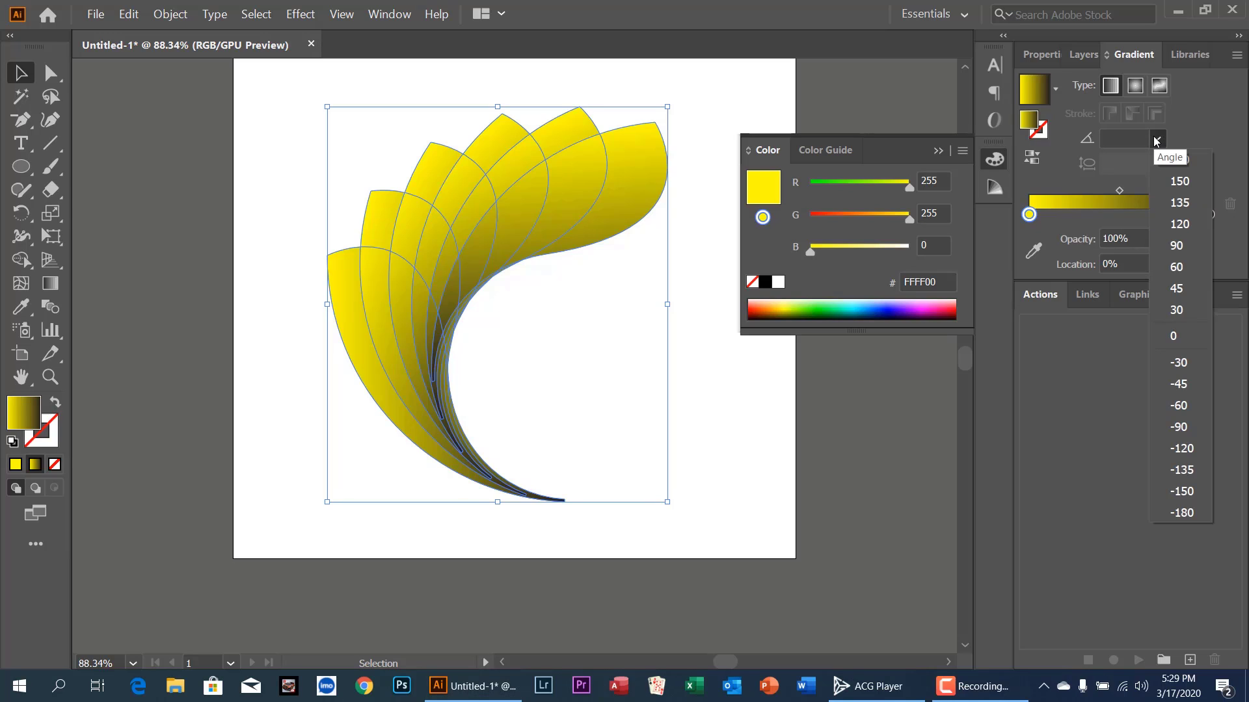
click(1184, 286)
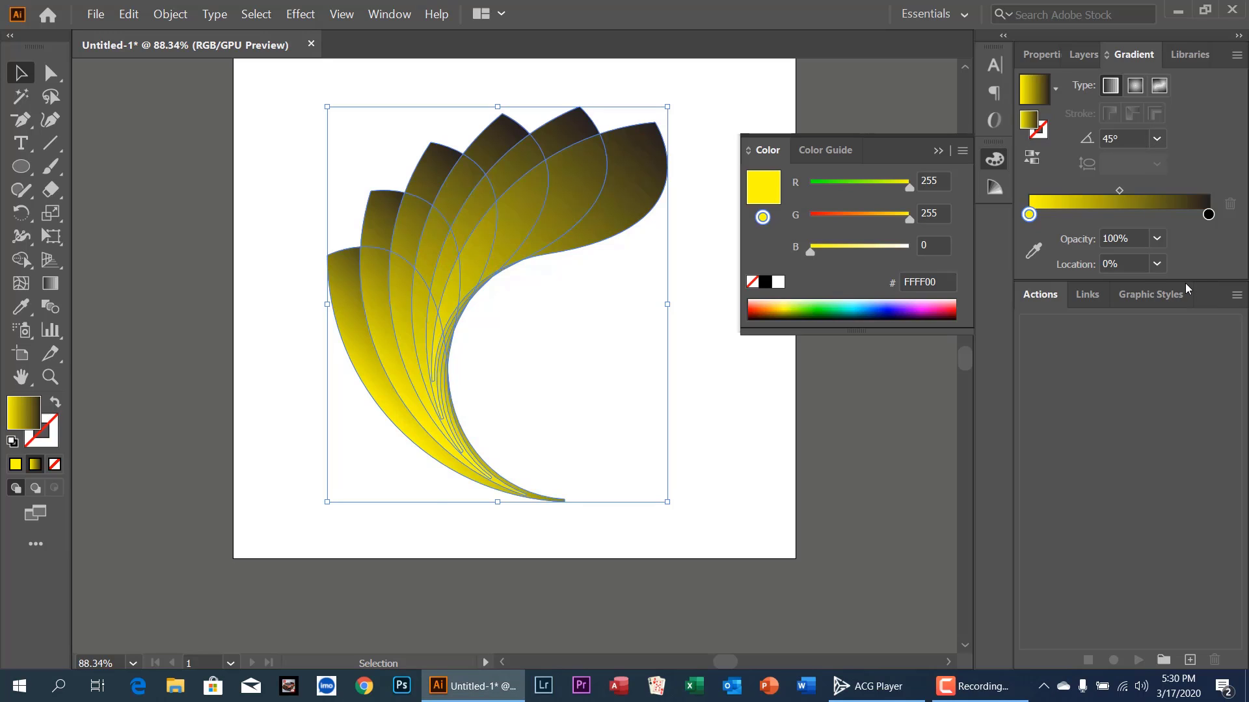
click(51, 76)
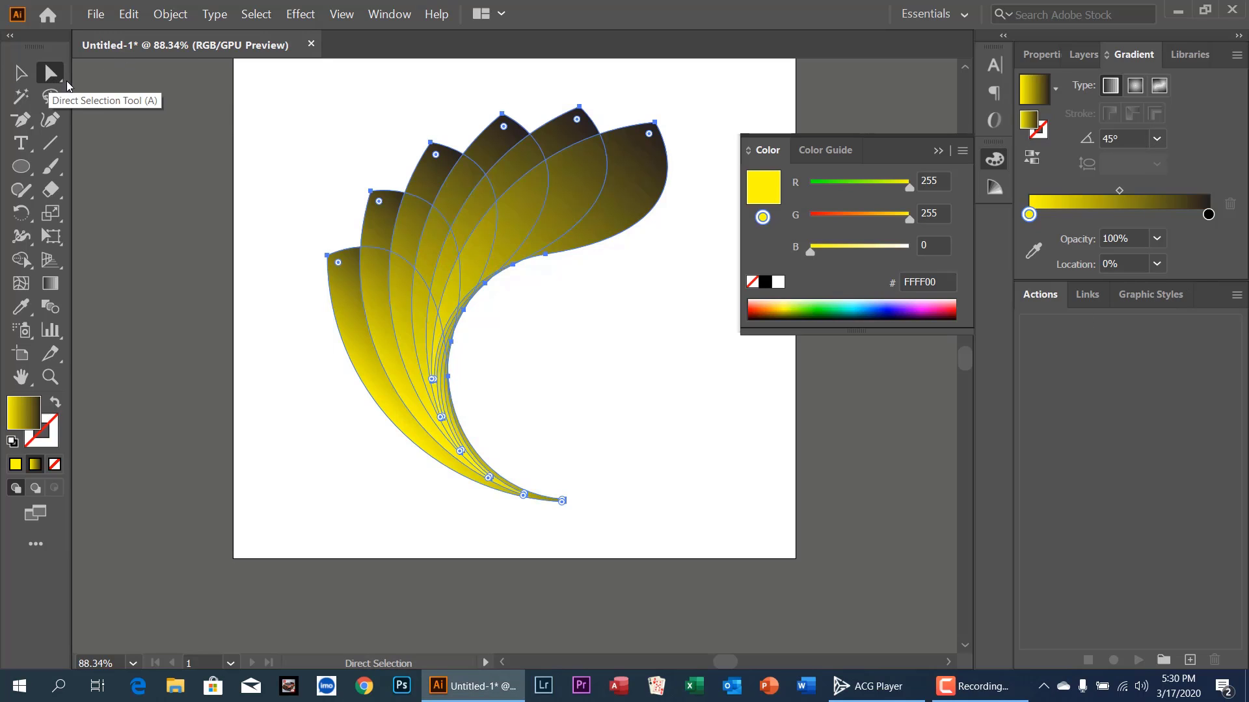
click(189, 155)
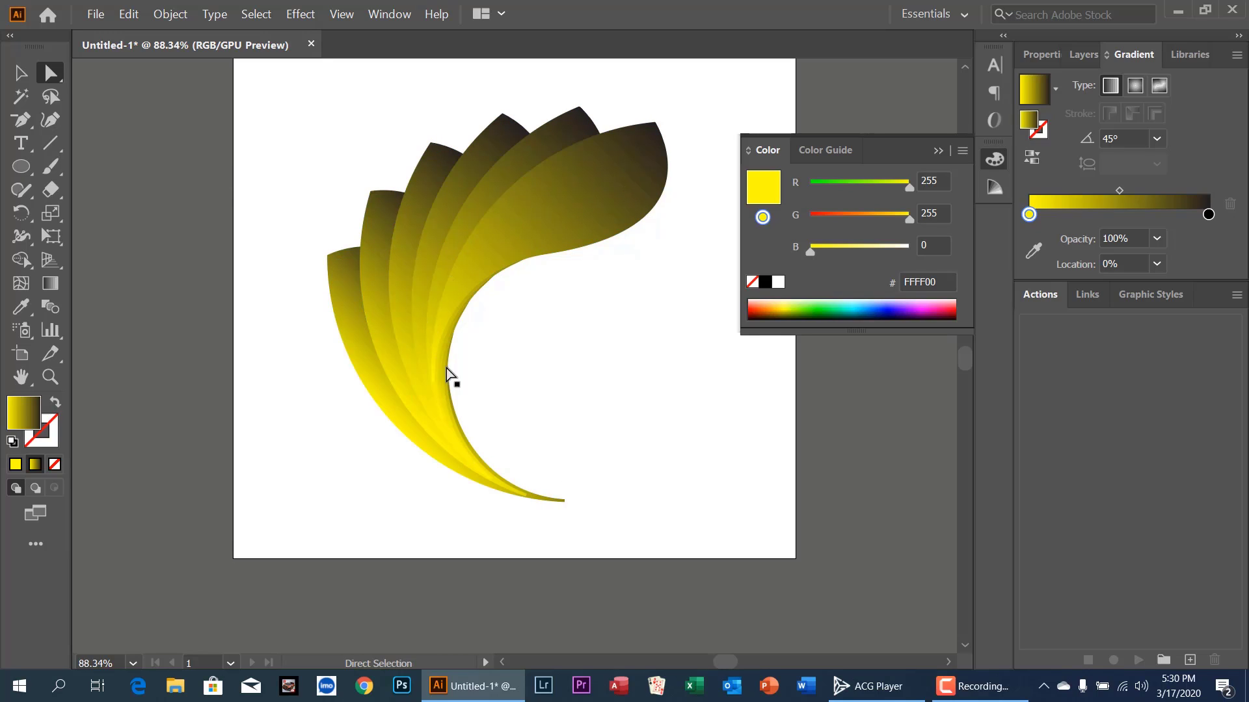
click(24, 76)
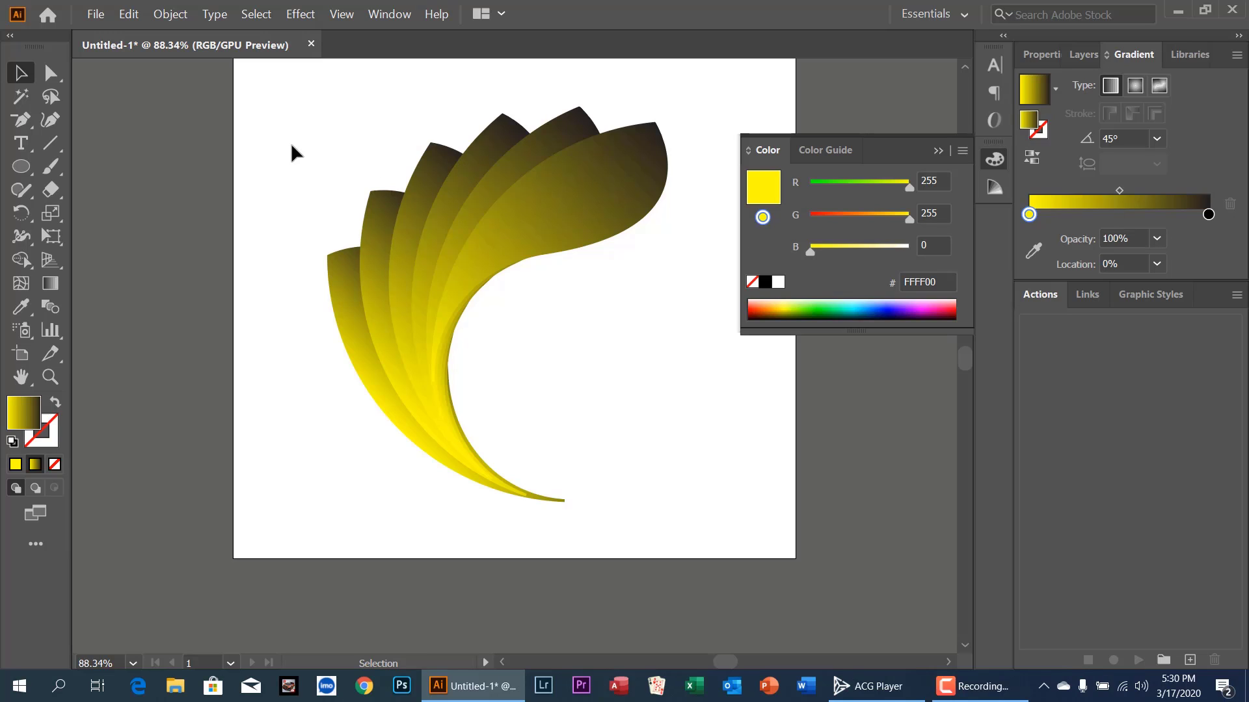
Add a middle stop at about 46% to the gradient of all petals and colour it light brown (A67C52).
drag(323, 137, 725, 467)
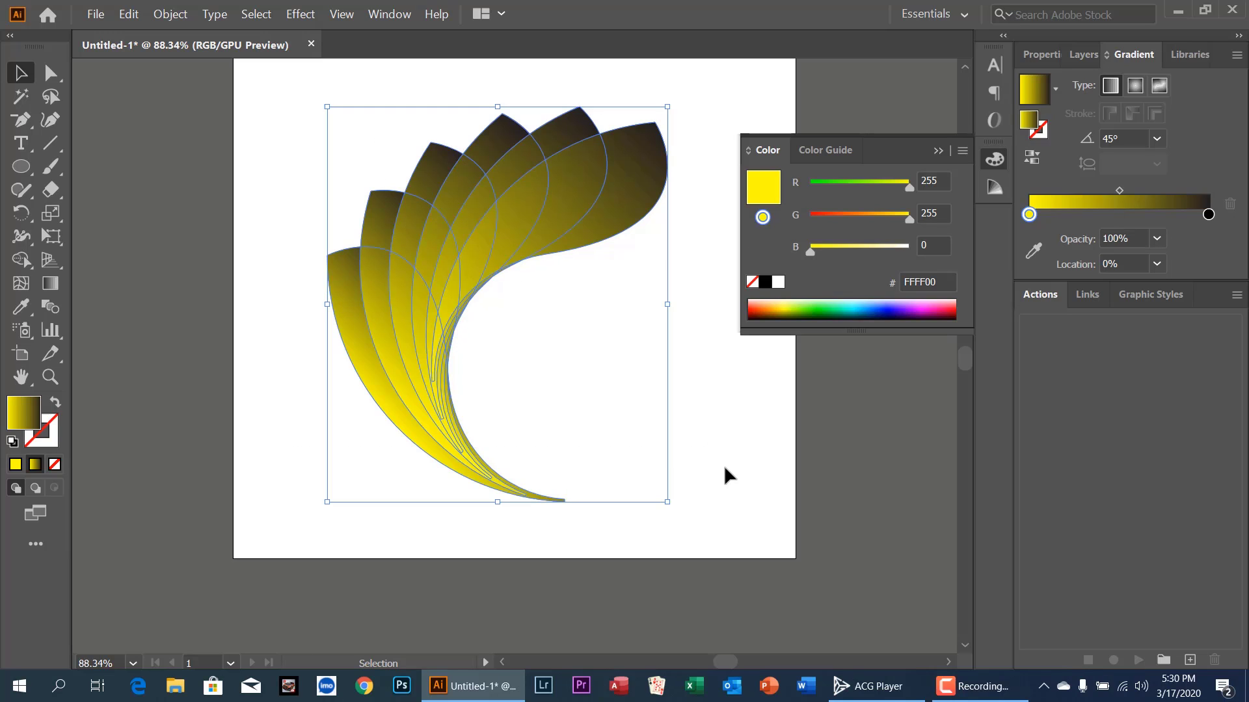
click(1112, 215)
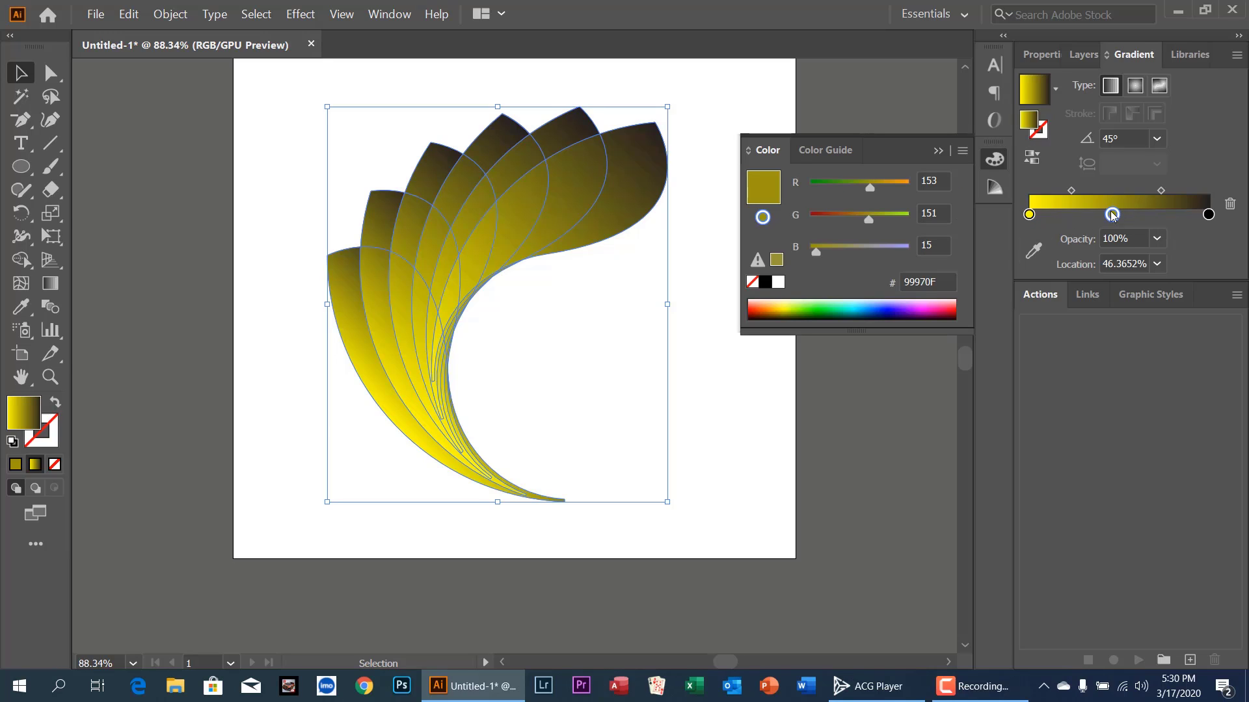
double_click(1112, 214)
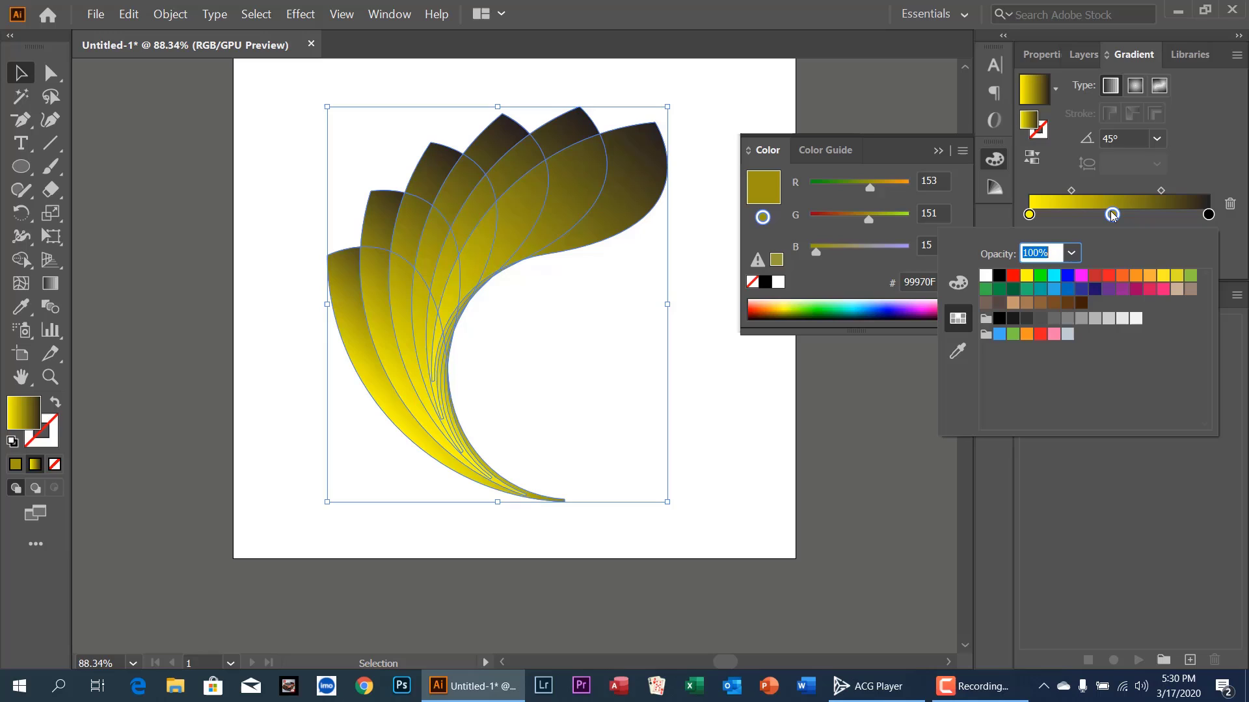
click(1028, 303)
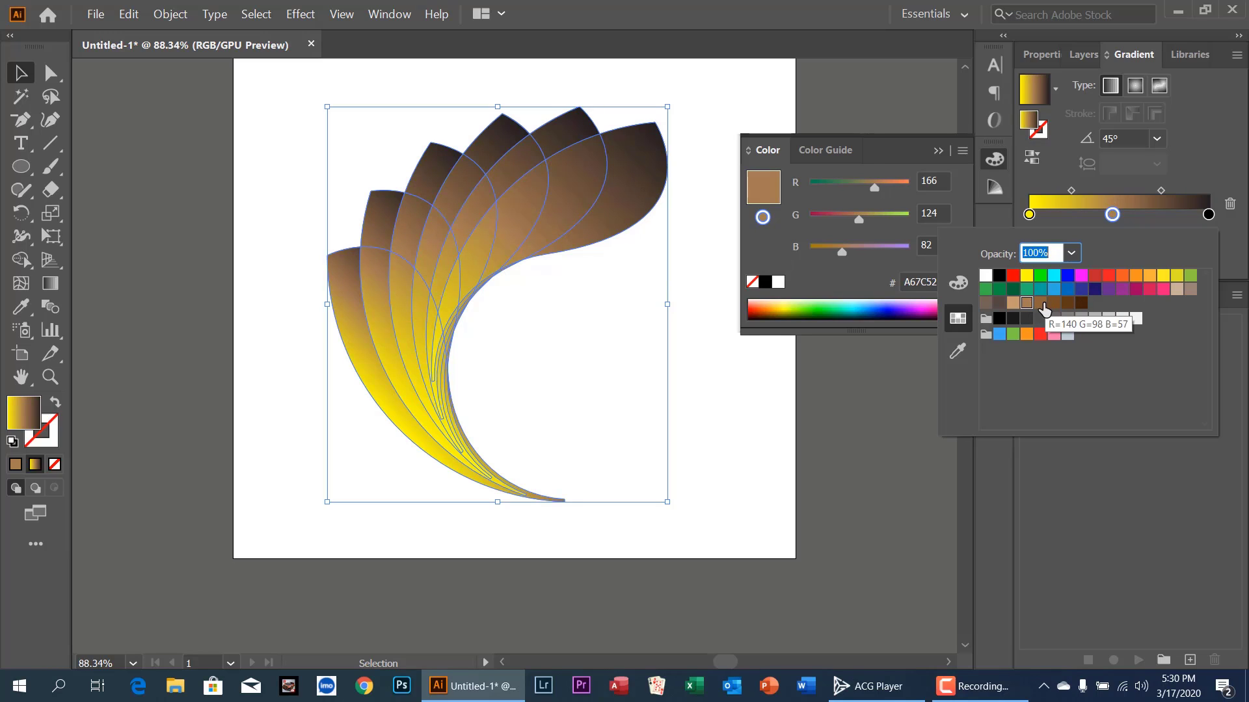
click(1041, 303)
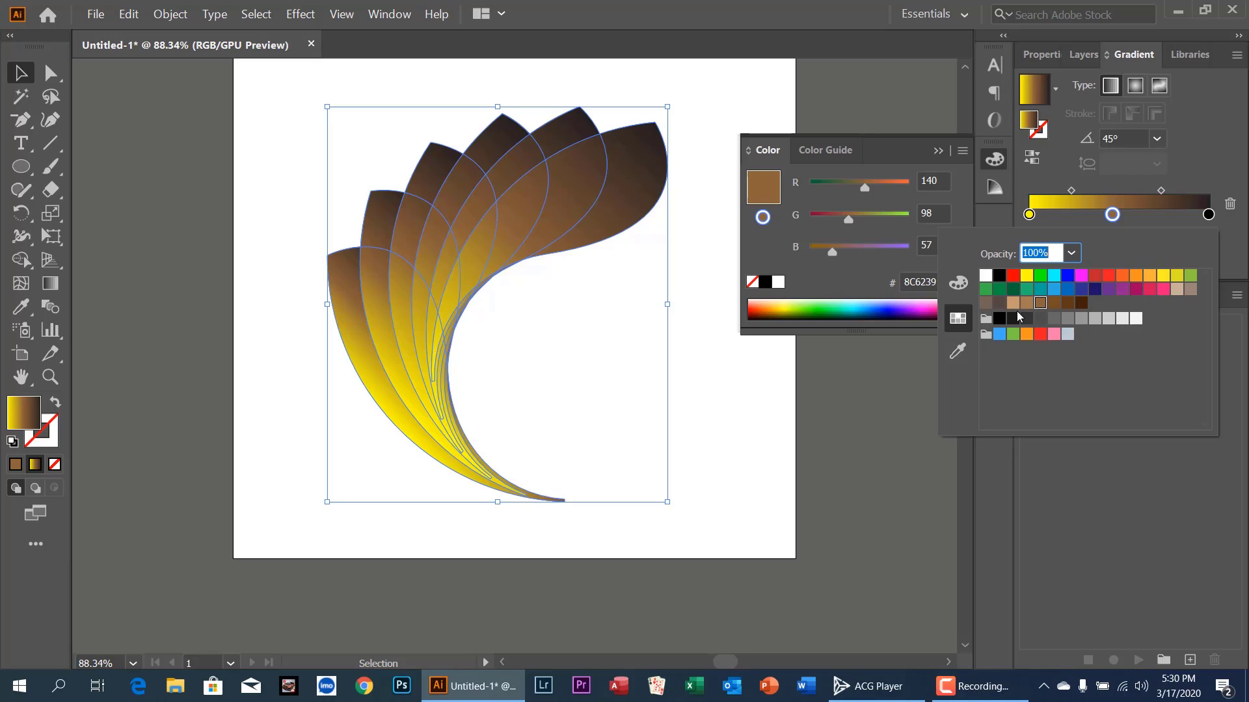
click(1026, 304)
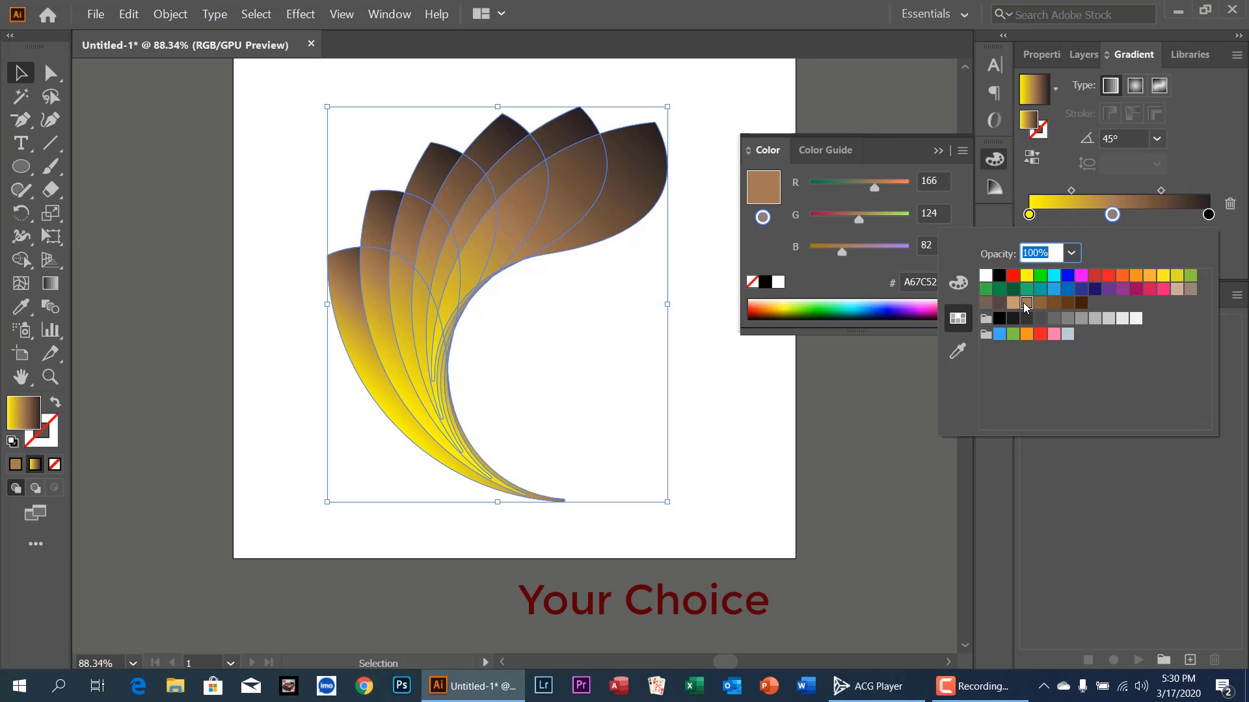
click(907, 391)
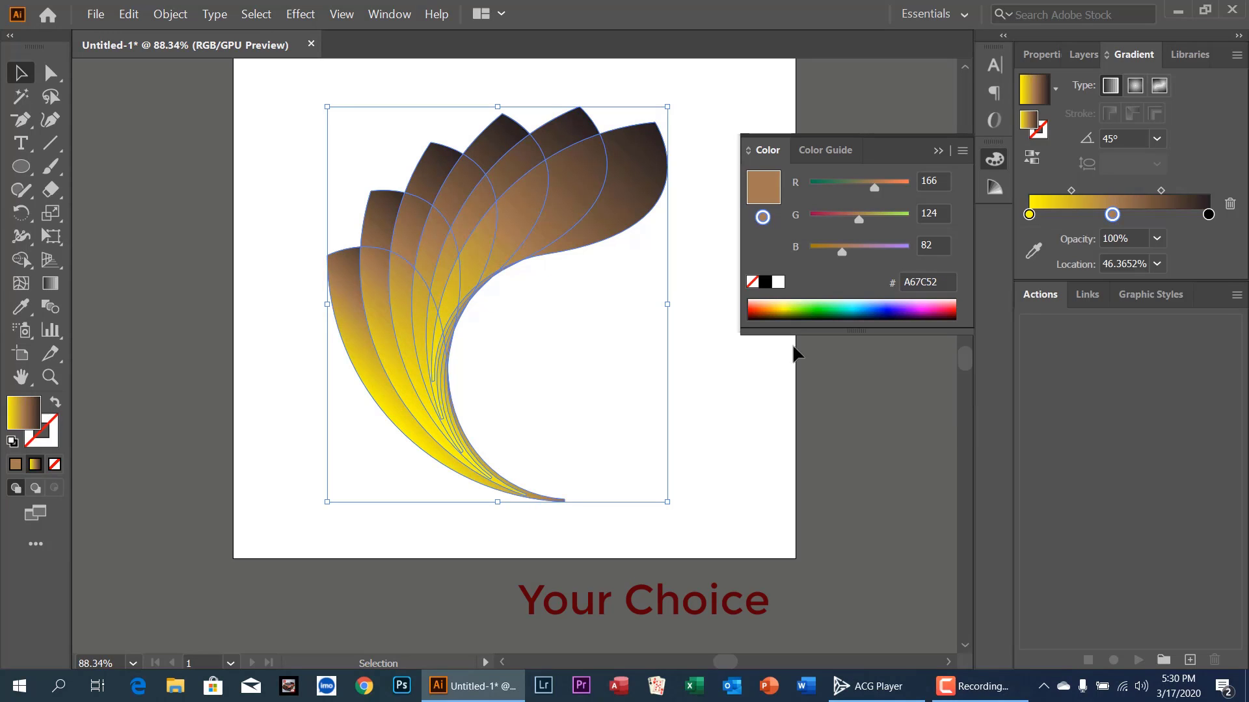
click(125, 98)
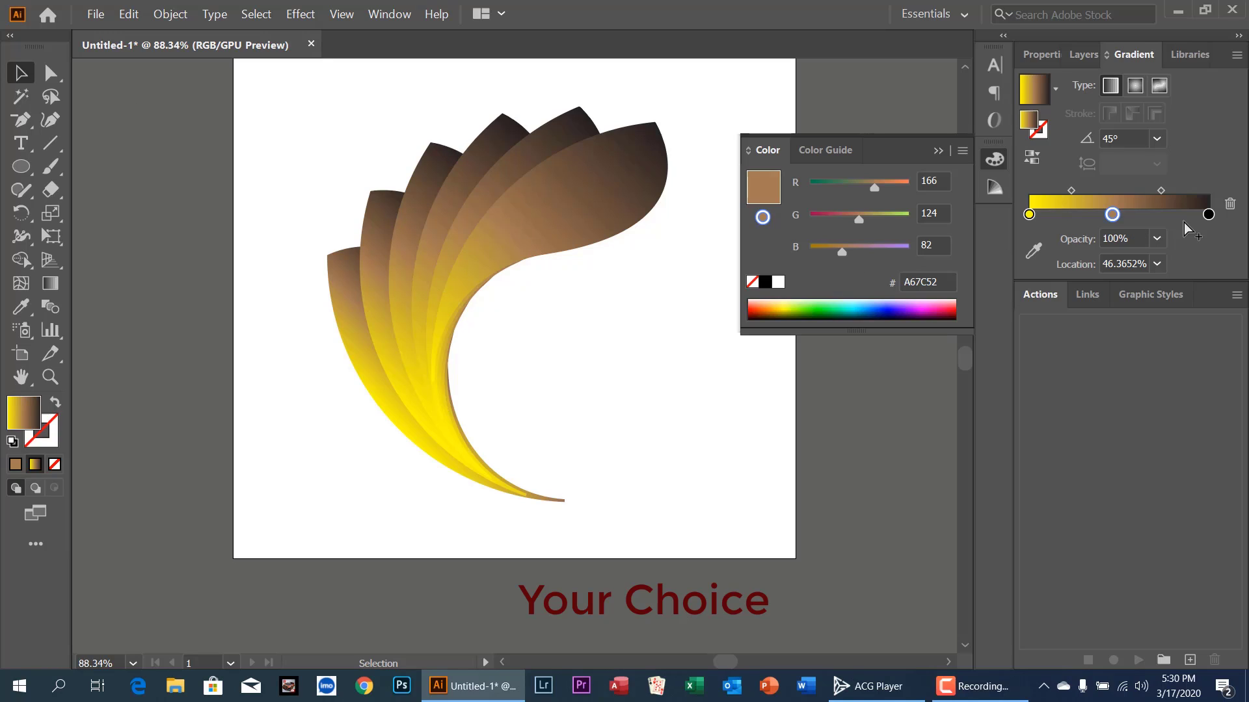
Reselect all the petals and recolour the black end stop of their gradient to light orange (FBB03B), trying several brown swatches first.
drag(1112, 215, 1206, 215)
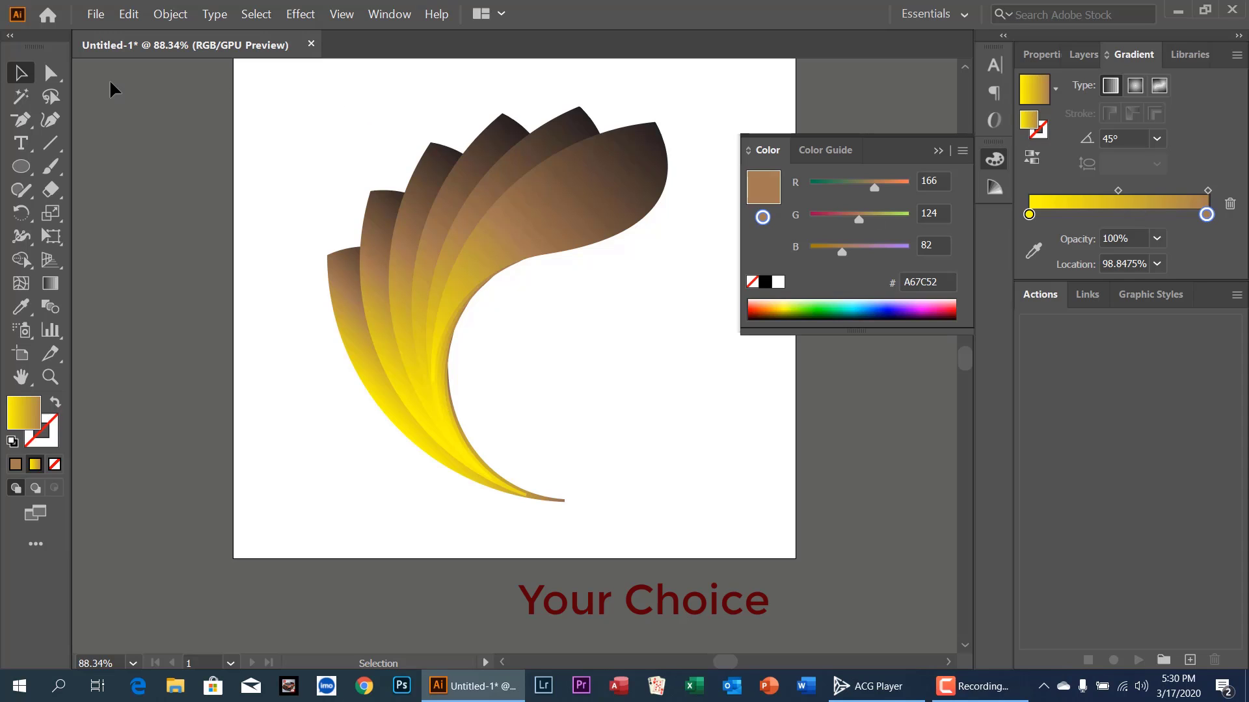
drag(268, 82, 733, 515)
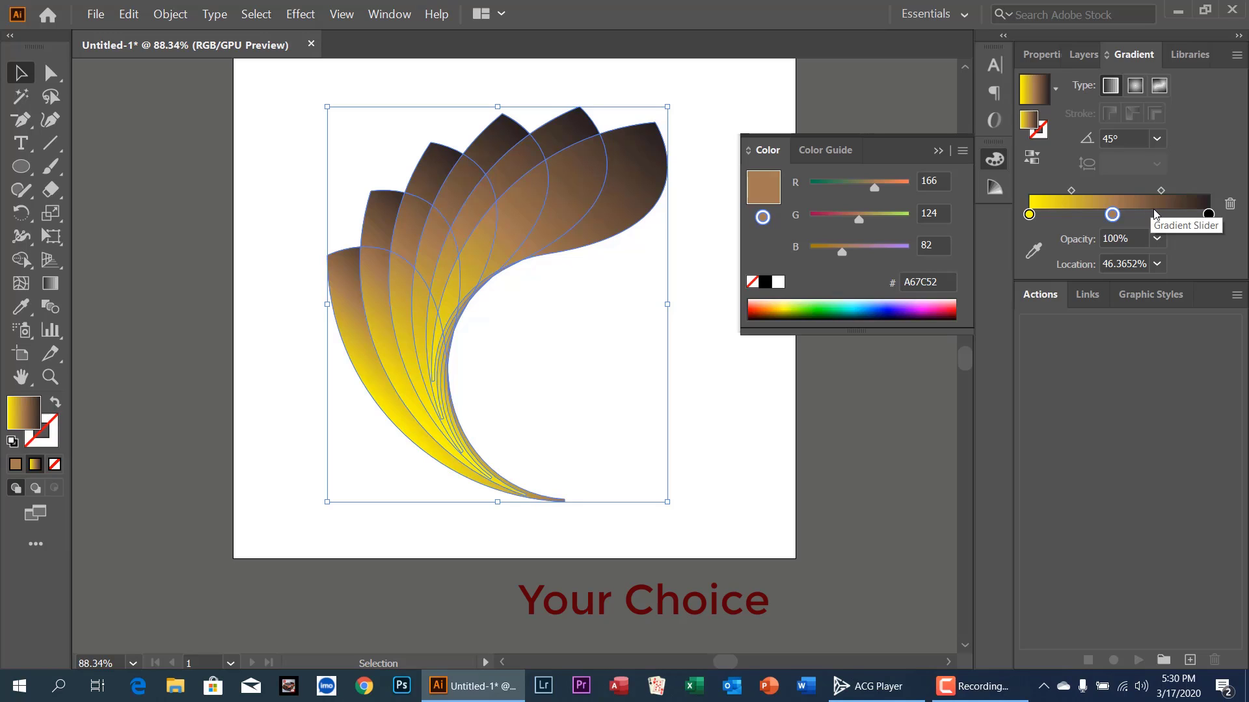
double_click(1208, 215)
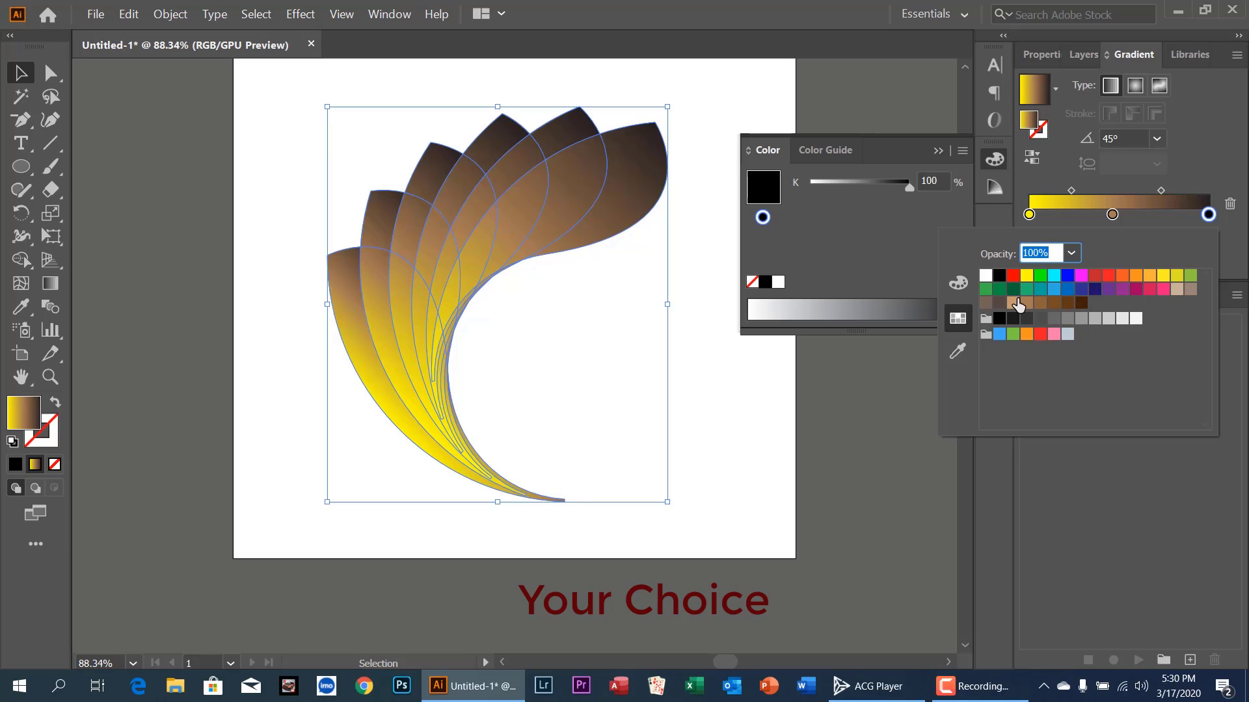
click(1013, 303)
click(1032, 303)
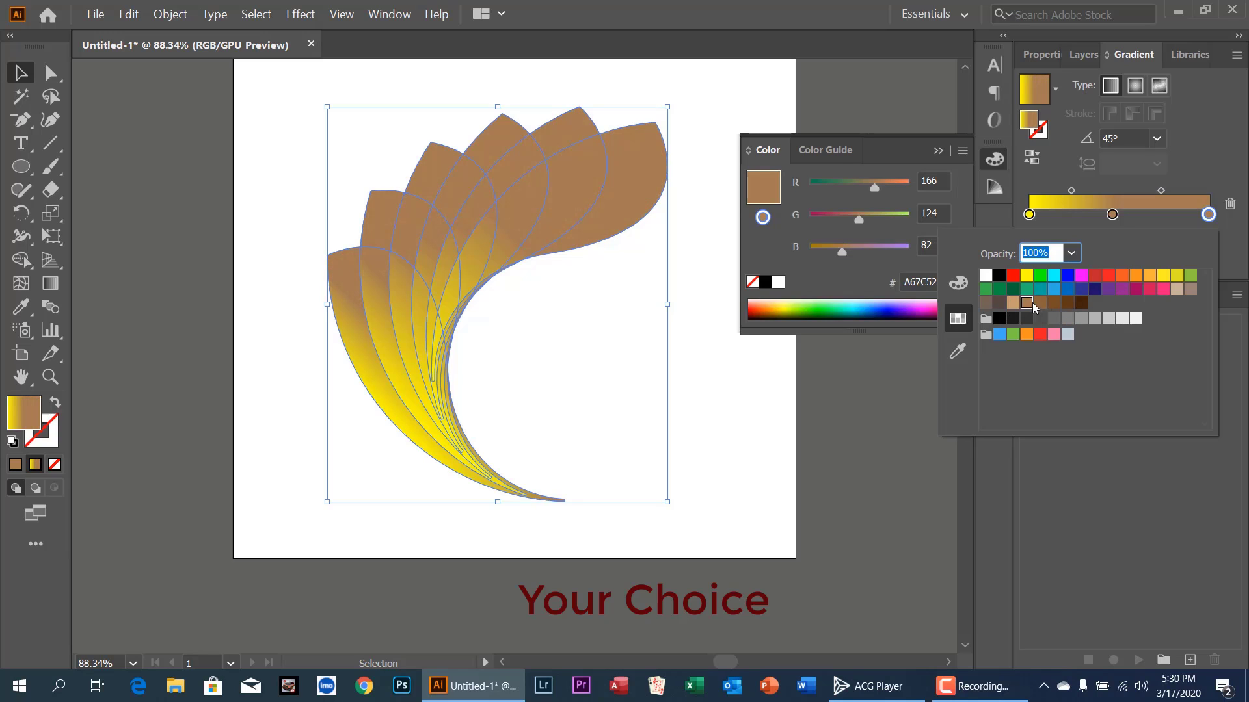
click(1052, 303)
click(1070, 303)
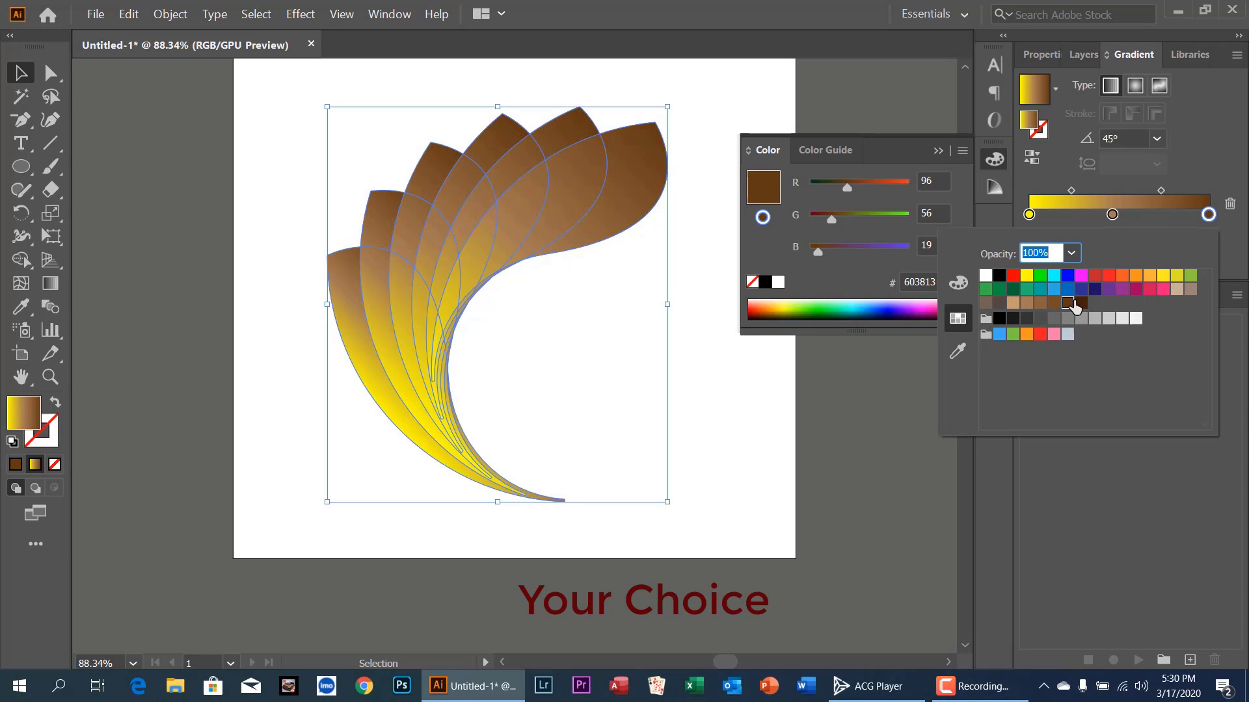
click(1079, 304)
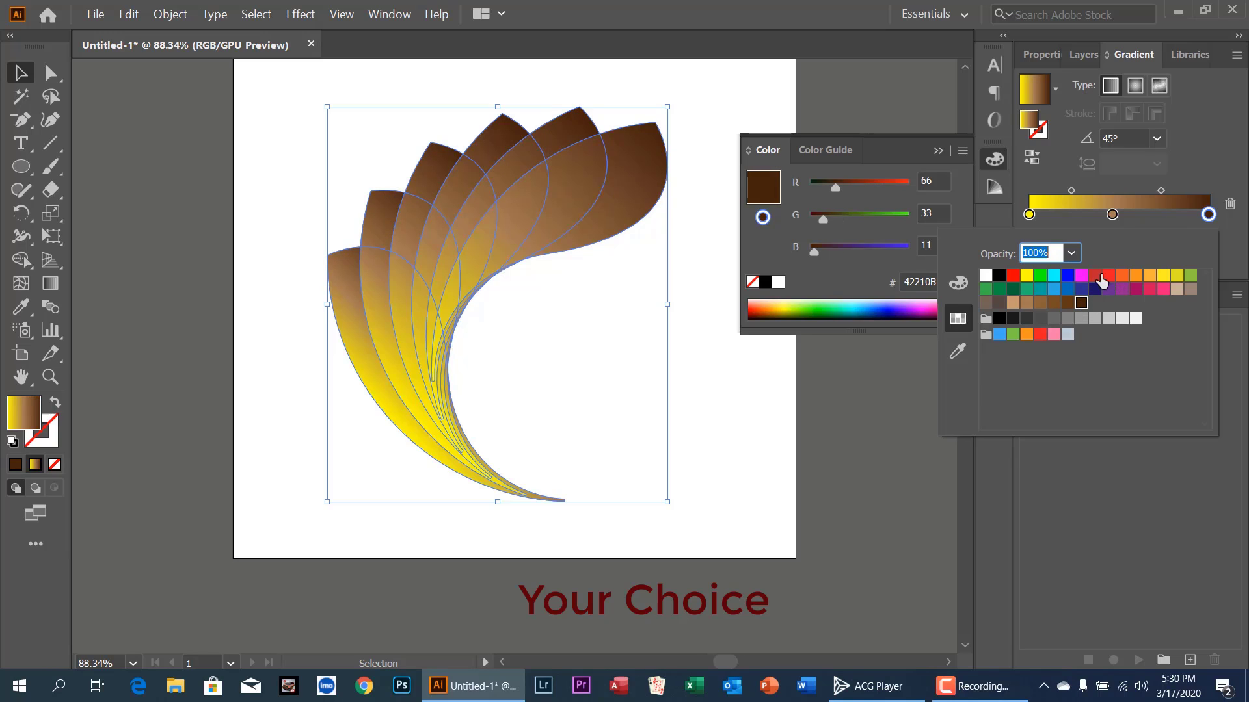
click(1102, 276)
click(1149, 277)
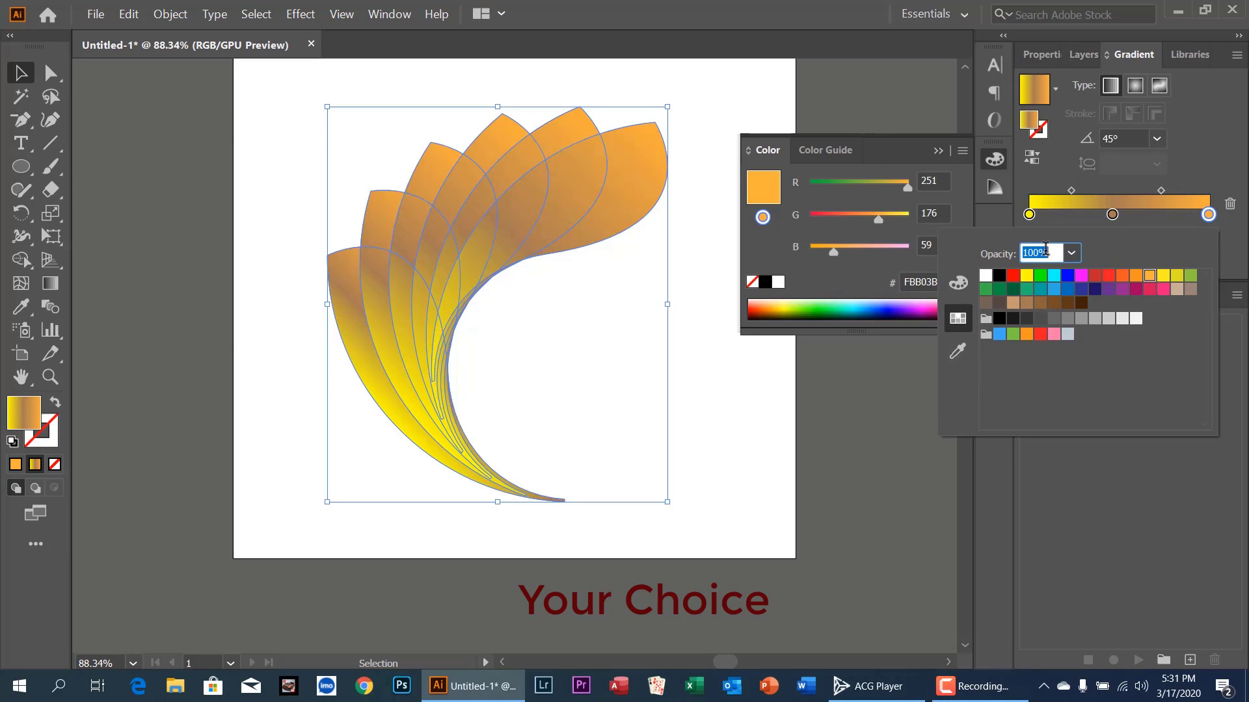
Try brown, yellow, cyan and magenta for the gradient's yellow start stop, settle on light orange (FBB03B), and deselect the petals.
click(1028, 215)
click(1029, 215)
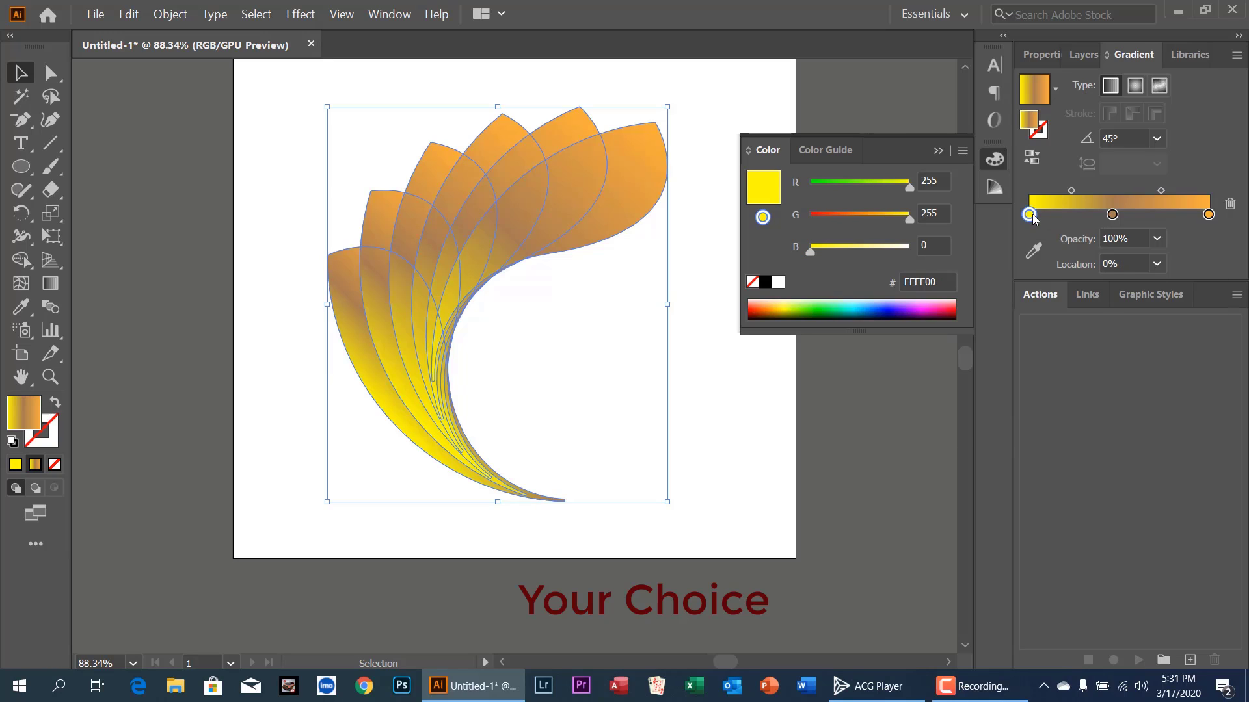
double_click(1029, 215)
click(1013, 303)
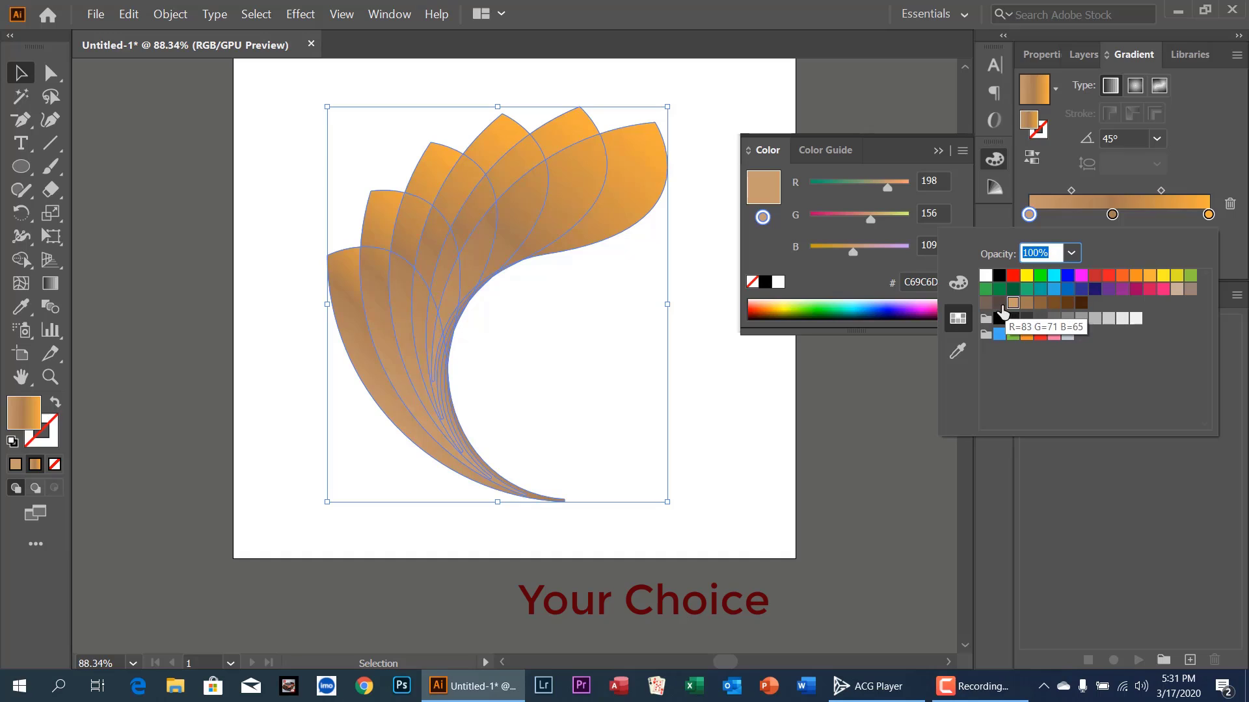
click(1000, 303)
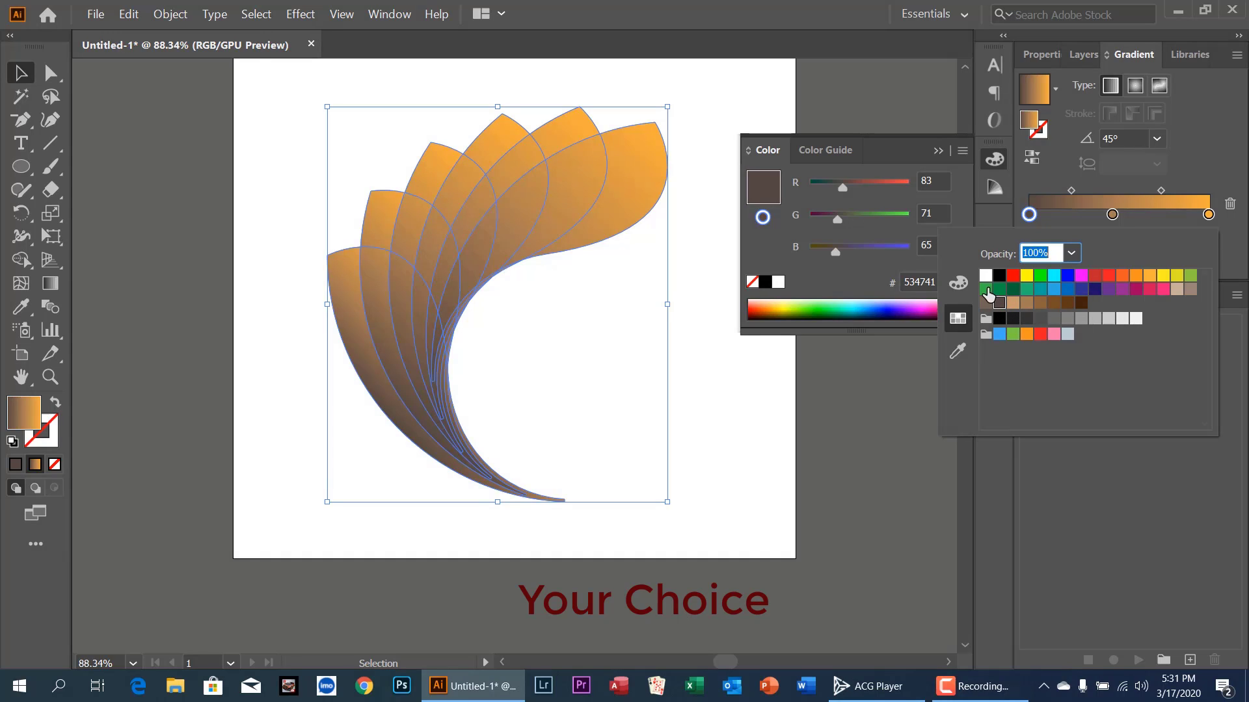
click(1027, 276)
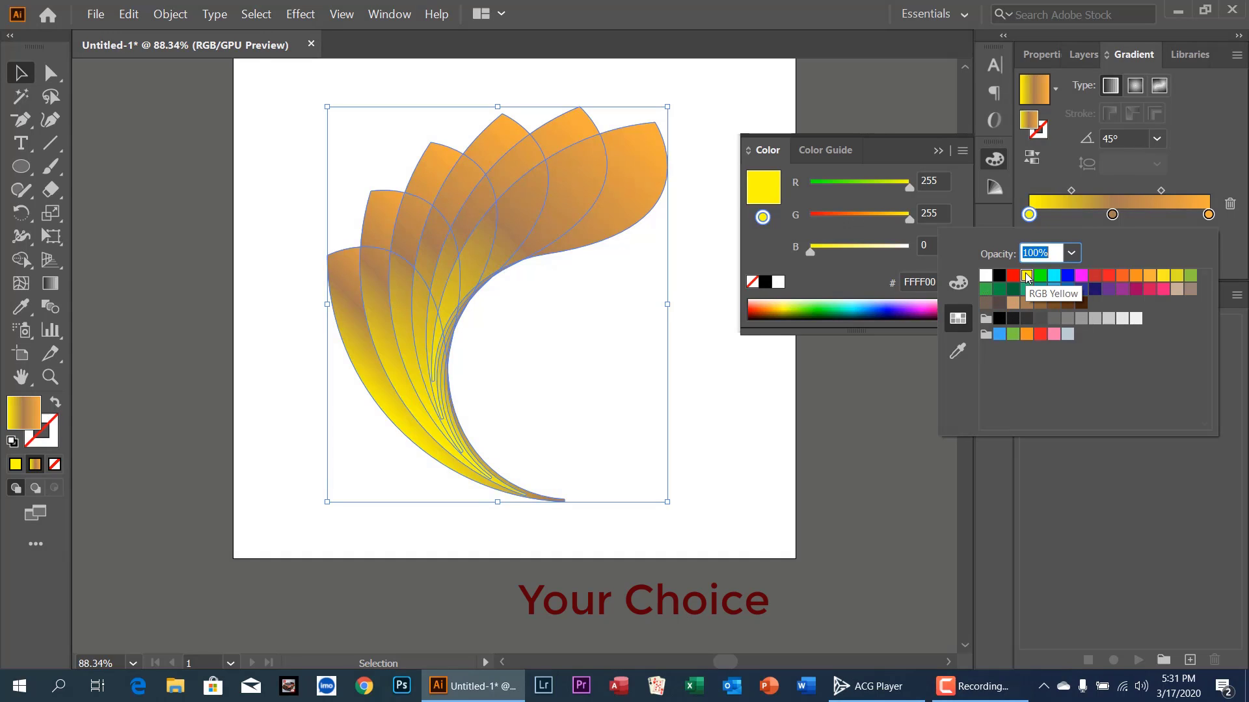
click(1040, 275)
click(1053, 276)
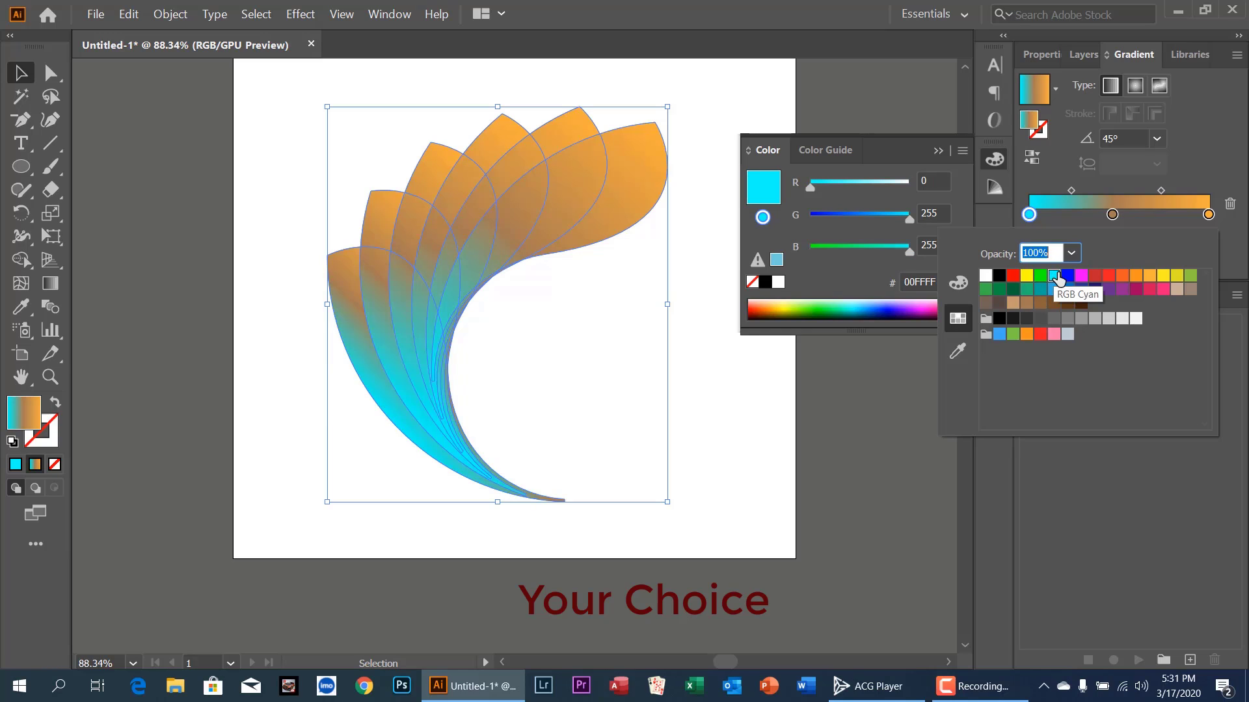
click(1081, 275)
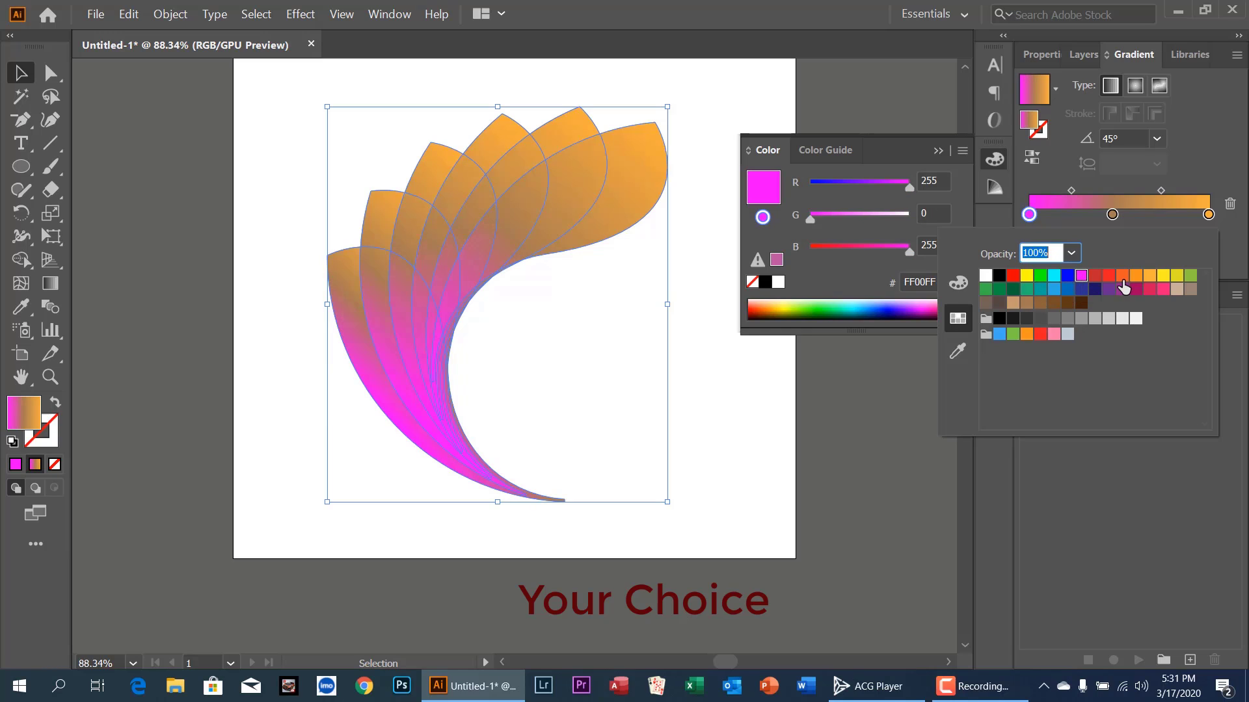
click(1122, 275)
click(1135, 276)
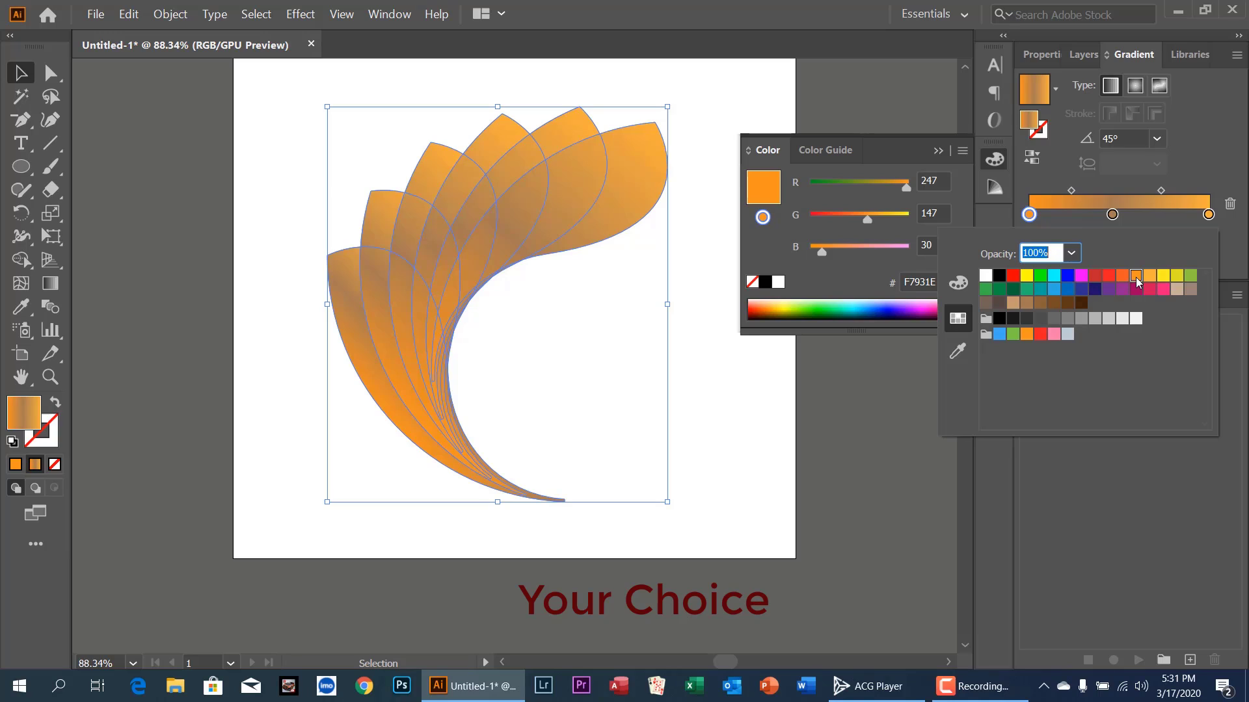
click(1149, 276)
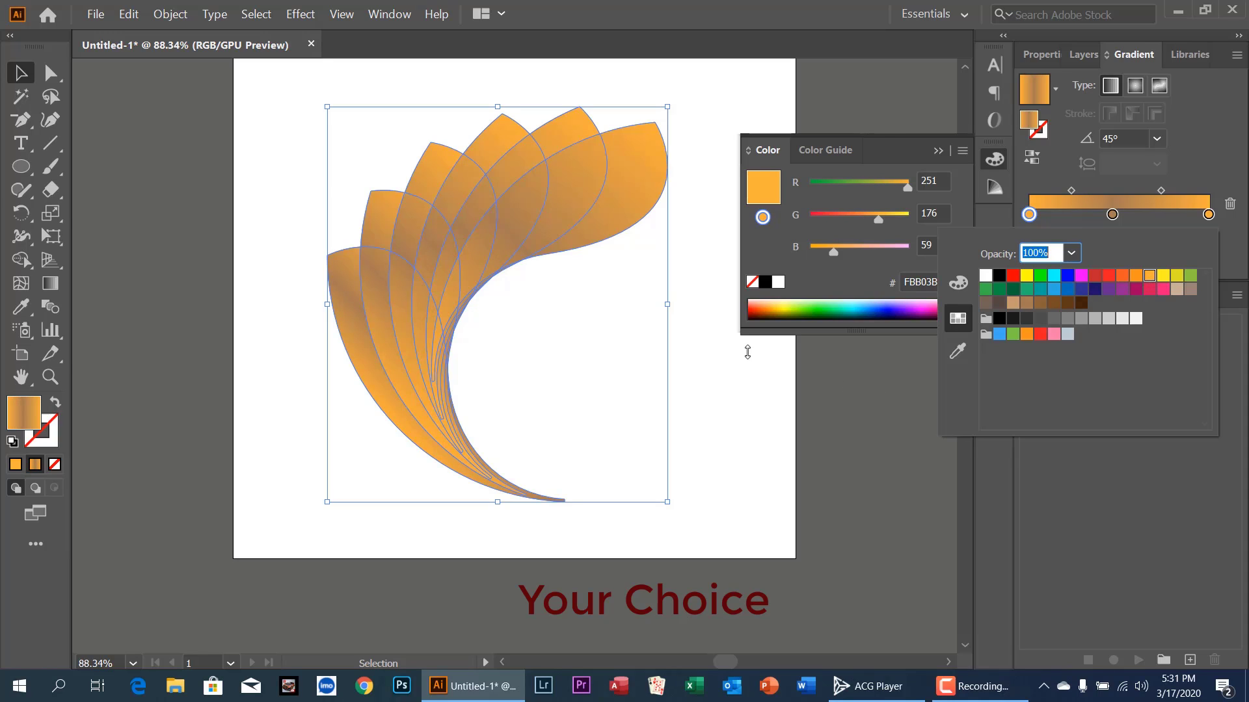
click(18, 73)
click(216, 129)
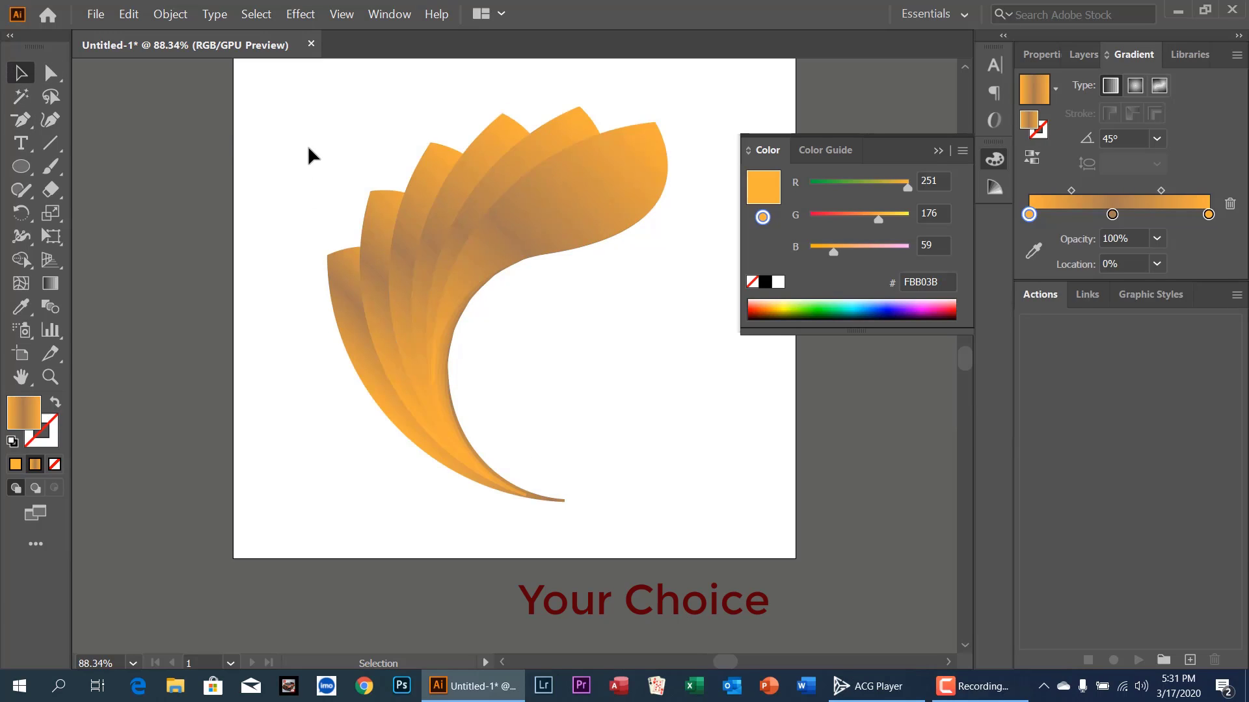
Select all the petals and recolour their middle gradient stop, trying greys, teal and blue before choosing red (ED1C24).
drag(312, 153, 720, 474)
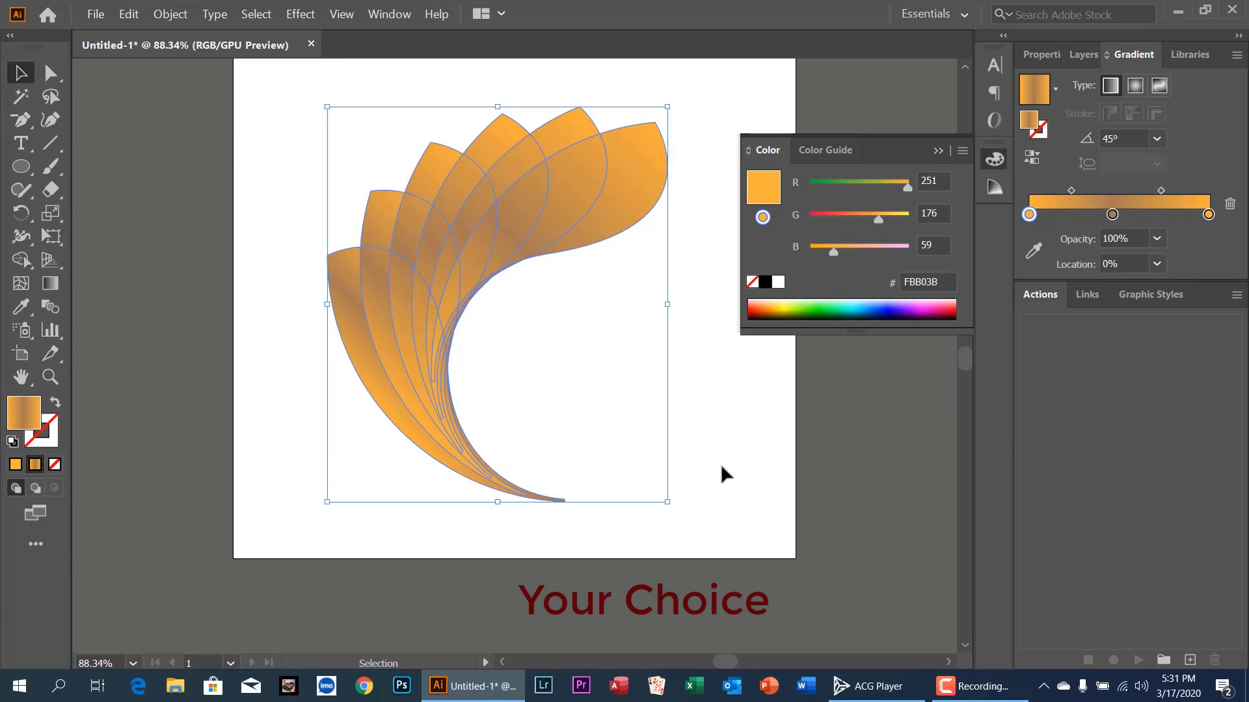
double_click(1113, 216)
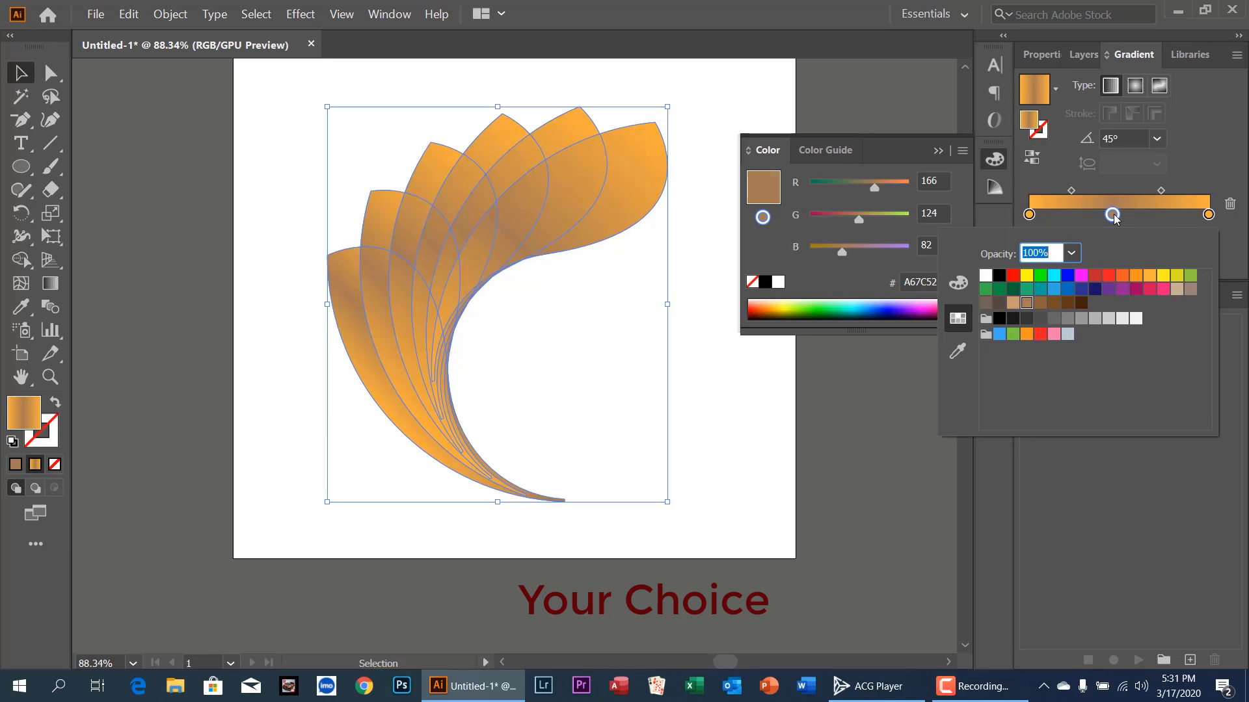
click(1066, 318)
click(1094, 319)
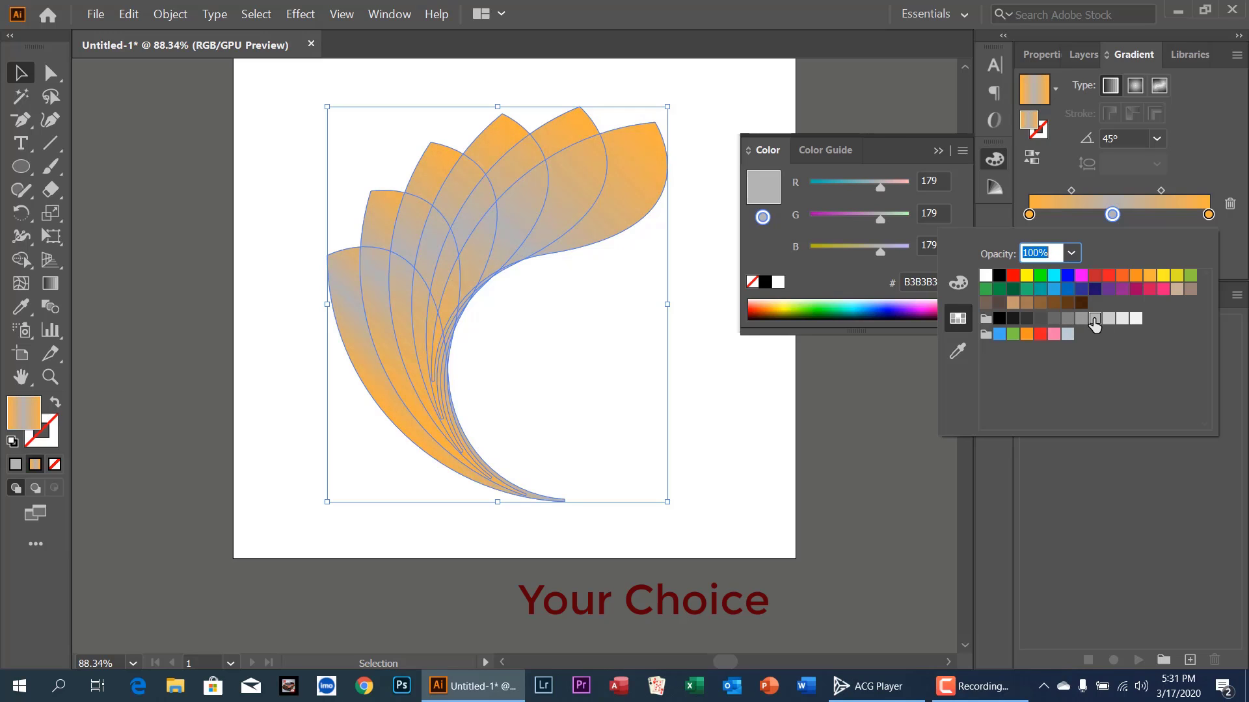
click(1053, 318)
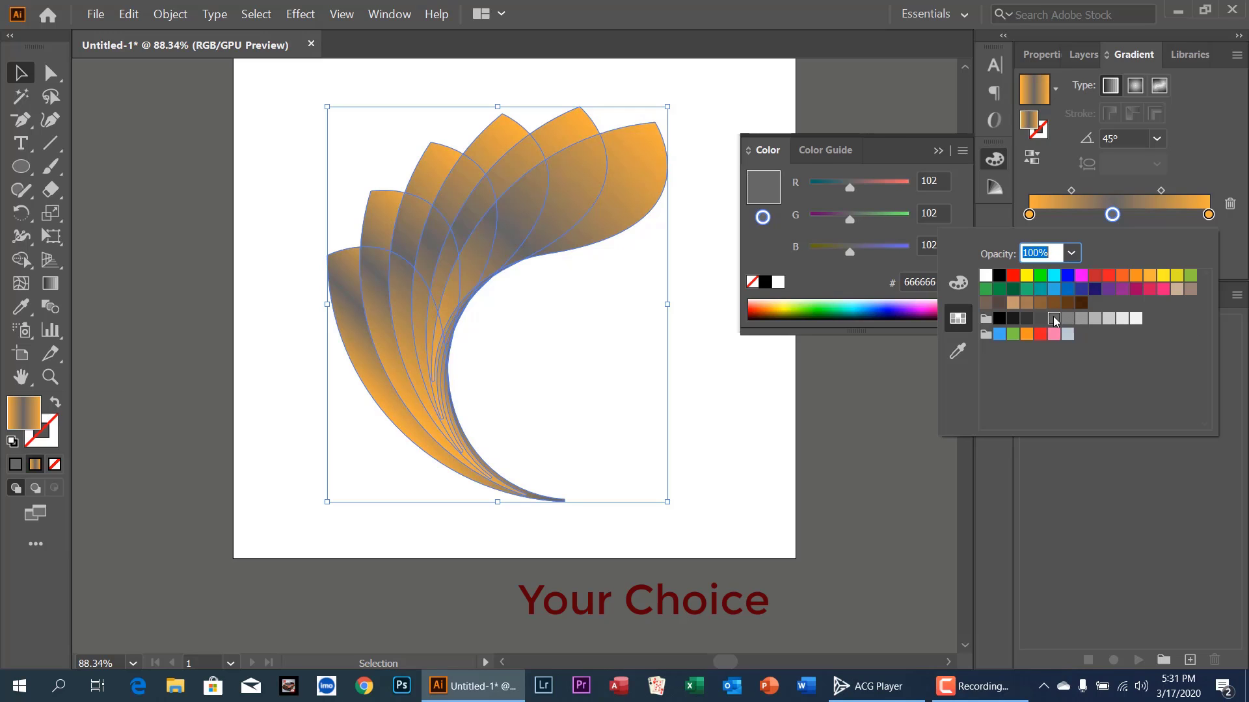
click(1040, 289)
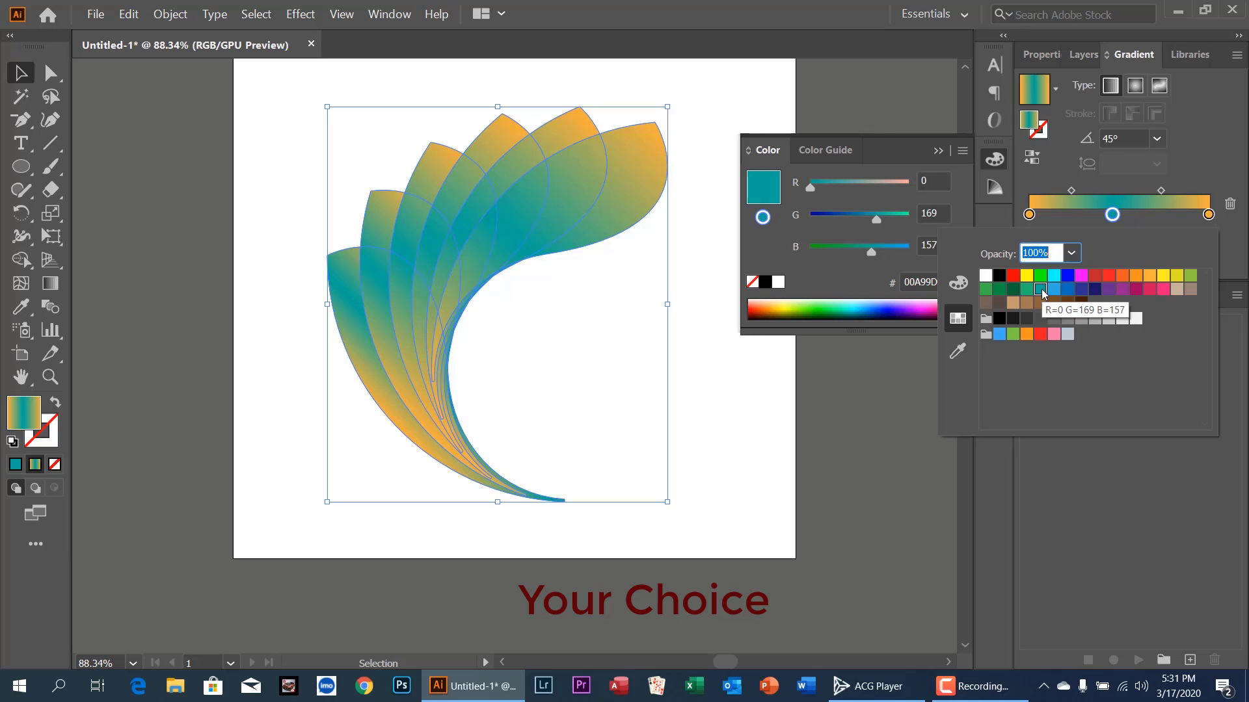
click(1068, 275)
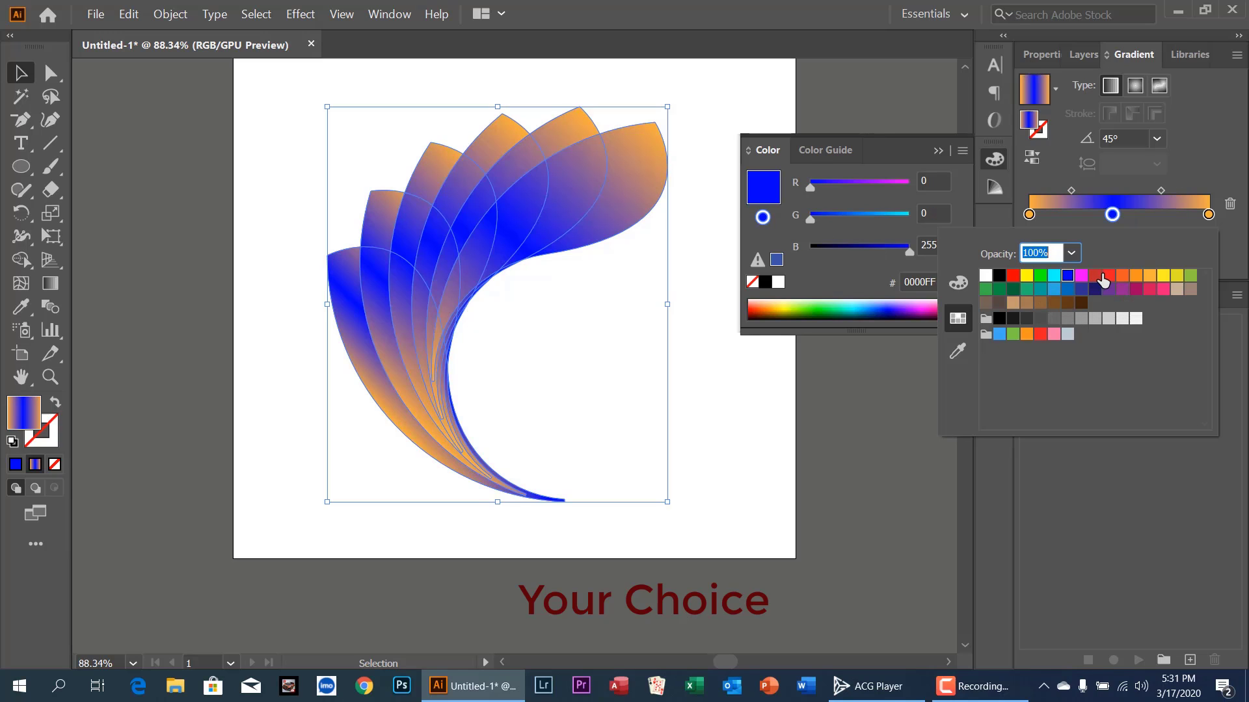
click(1107, 276)
Try orange (F7931E), light orange, two greens and yellow (FFFF00) for the middle gradient stop, and deselect the petals.
click(1136, 276)
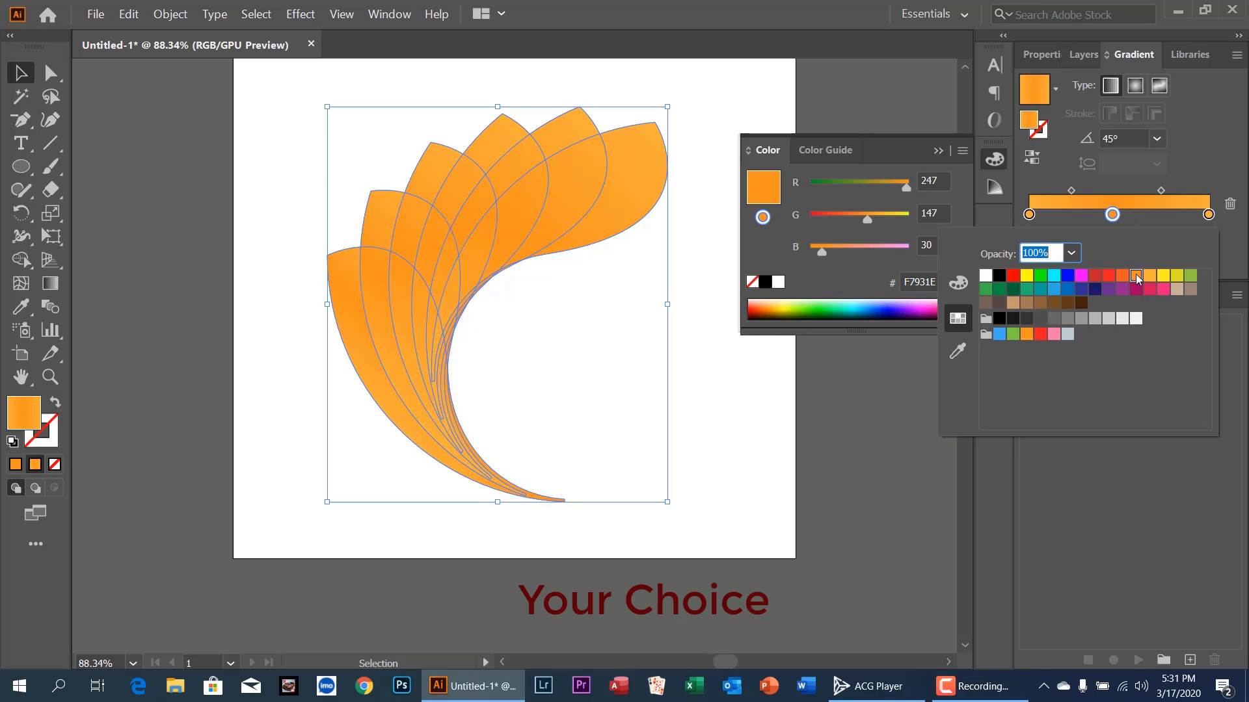
click(1150, 275)
click(1187, 276)
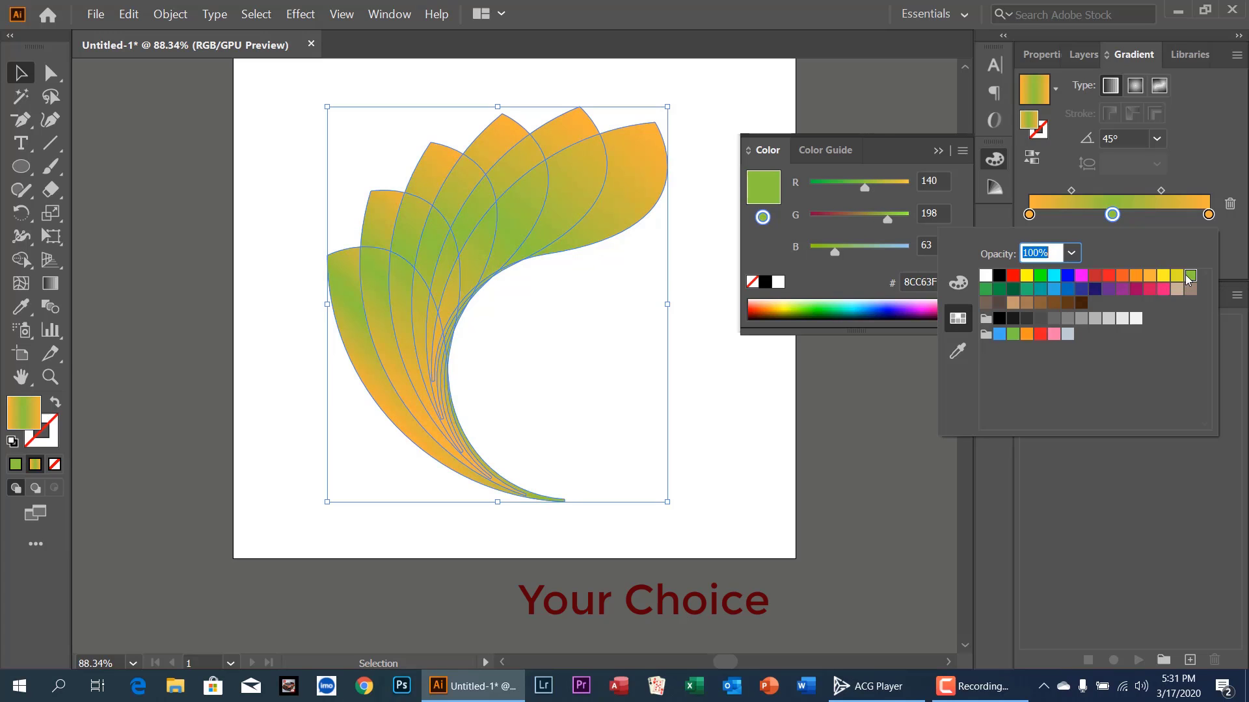
click(1039, 275)
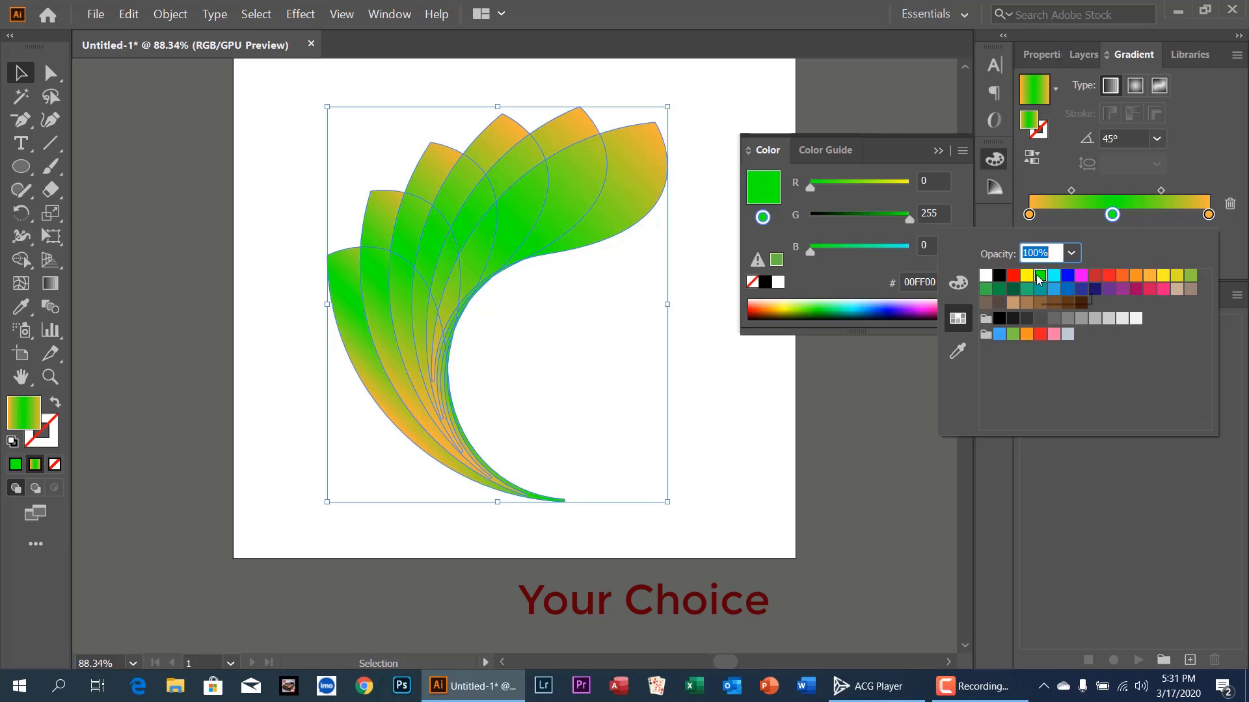
click(1026, 276)
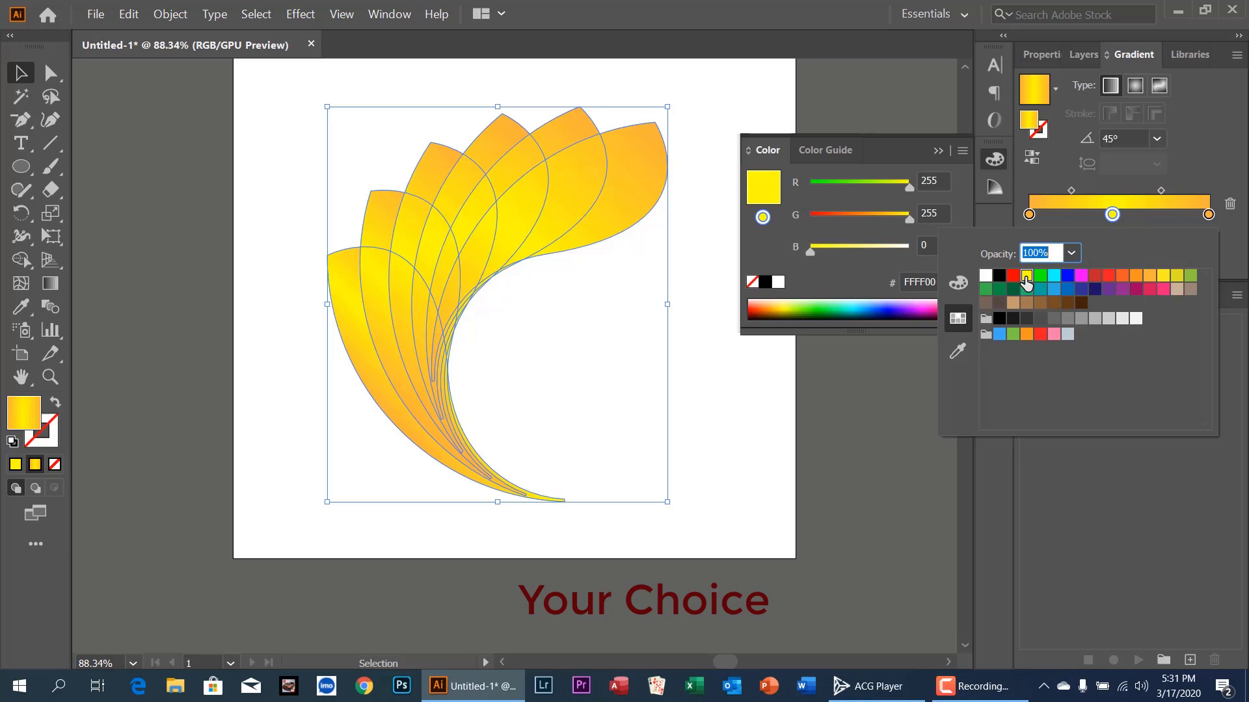
click(841, 402)
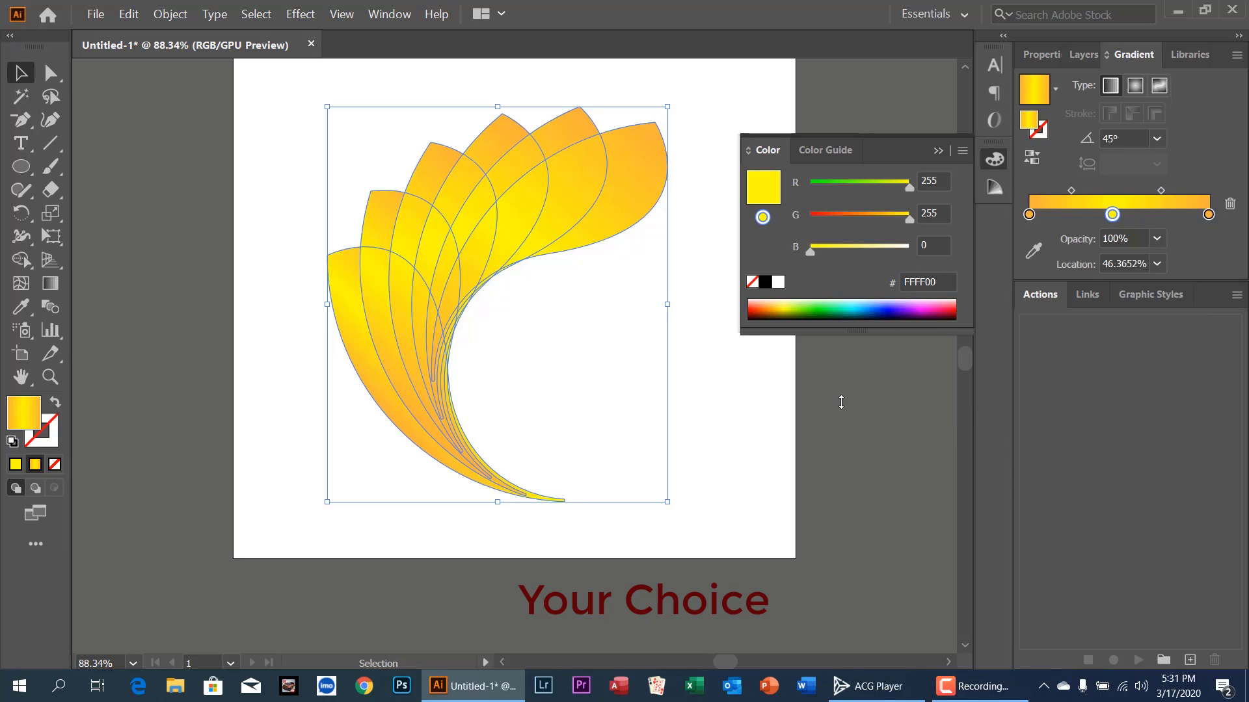
click(842, 403)
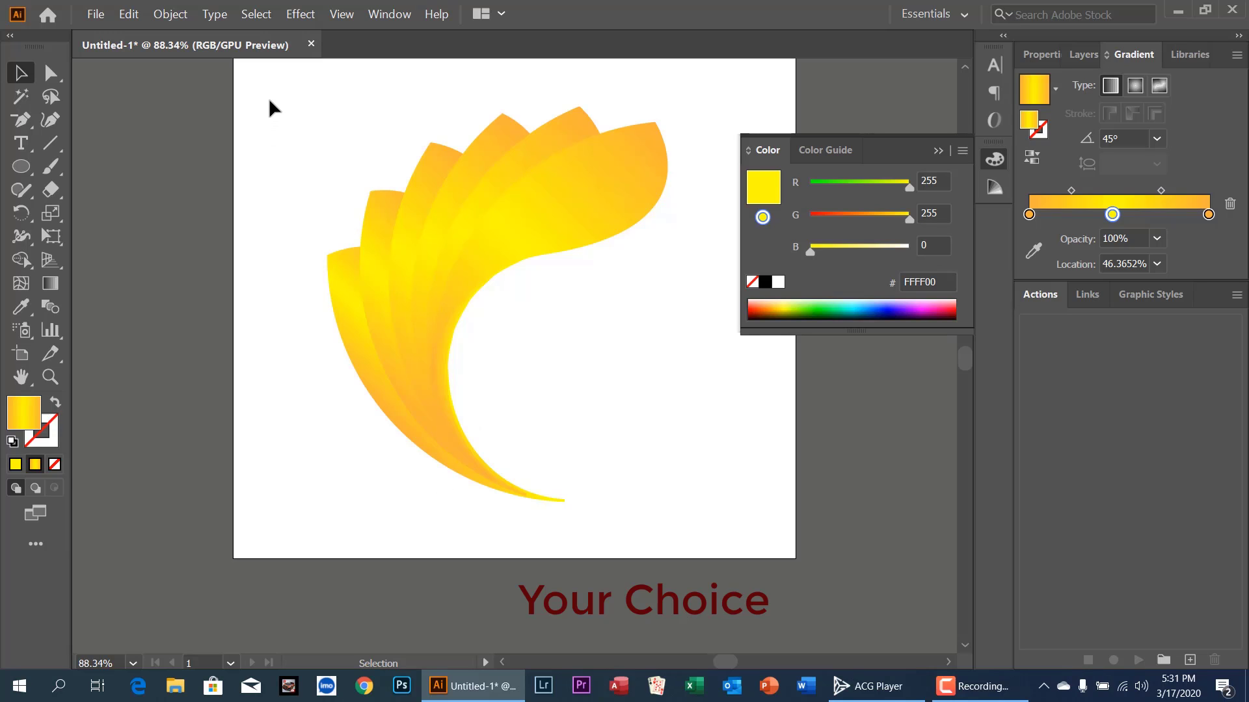
drag(269, 101, 757, 520)
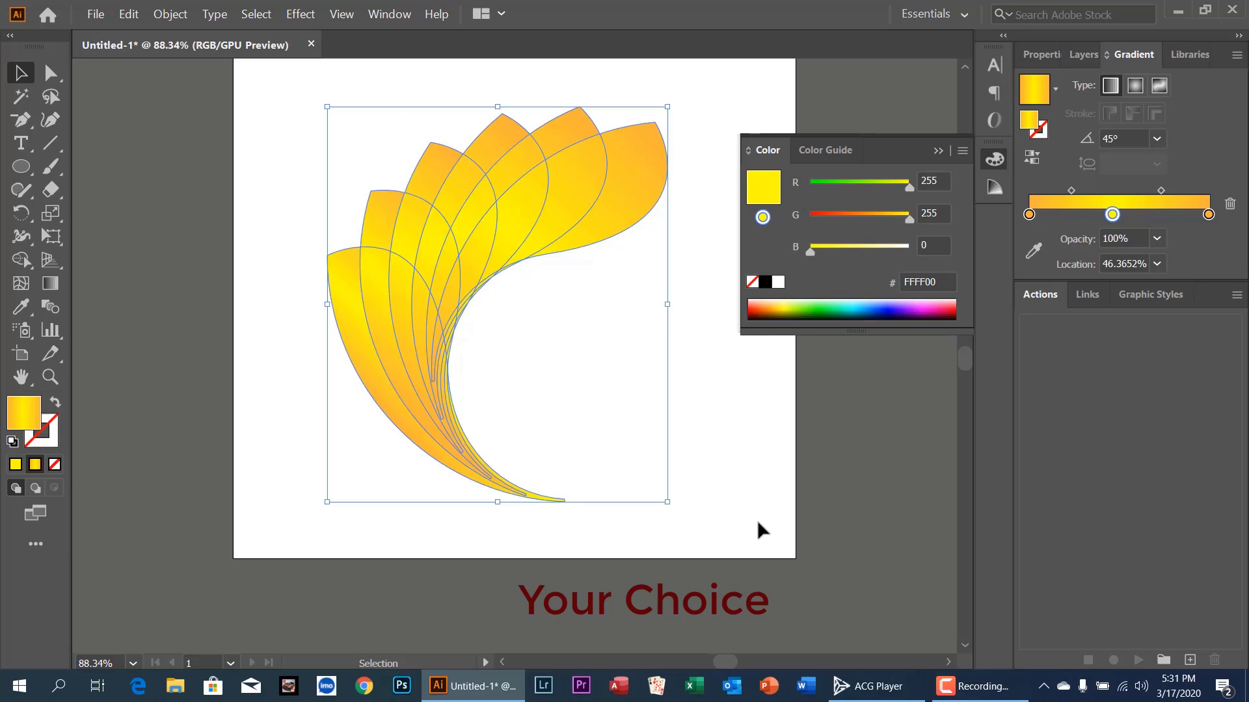
click(741, 511)
drag(283, 117, 701, 501)
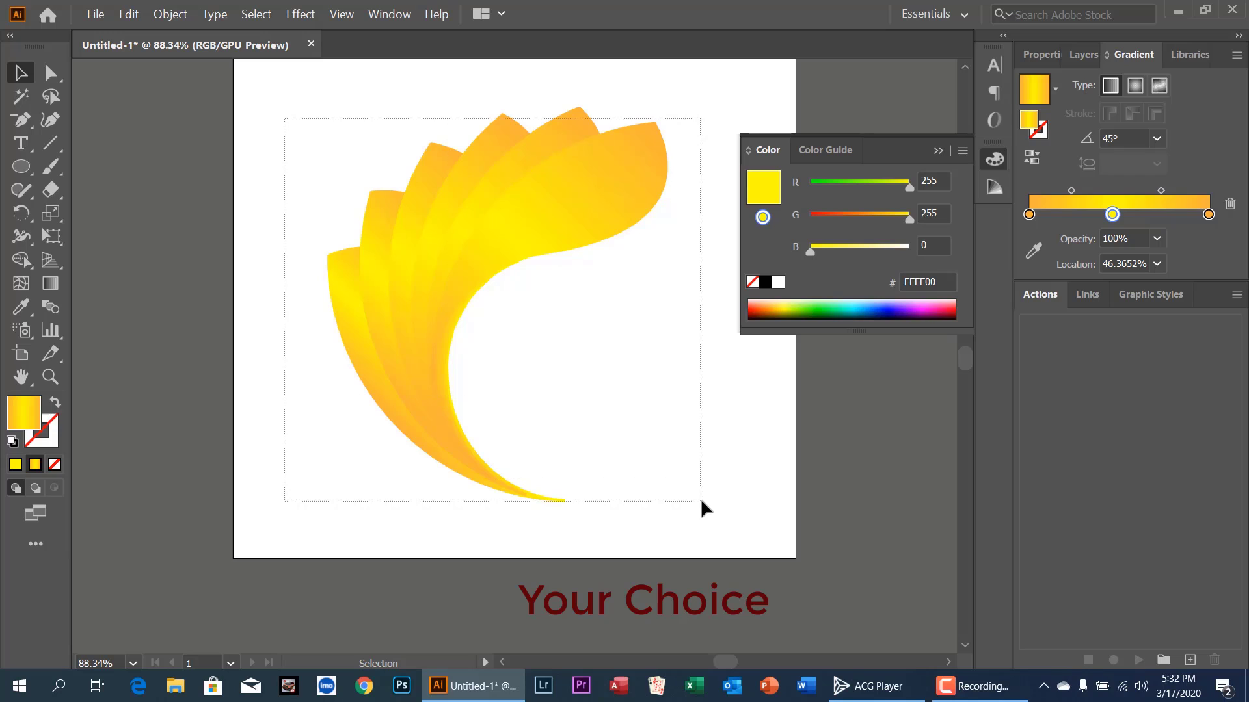
click(700, 494)
drag(276, 104, 673, 426)
drag(363, 169, 695, 469)
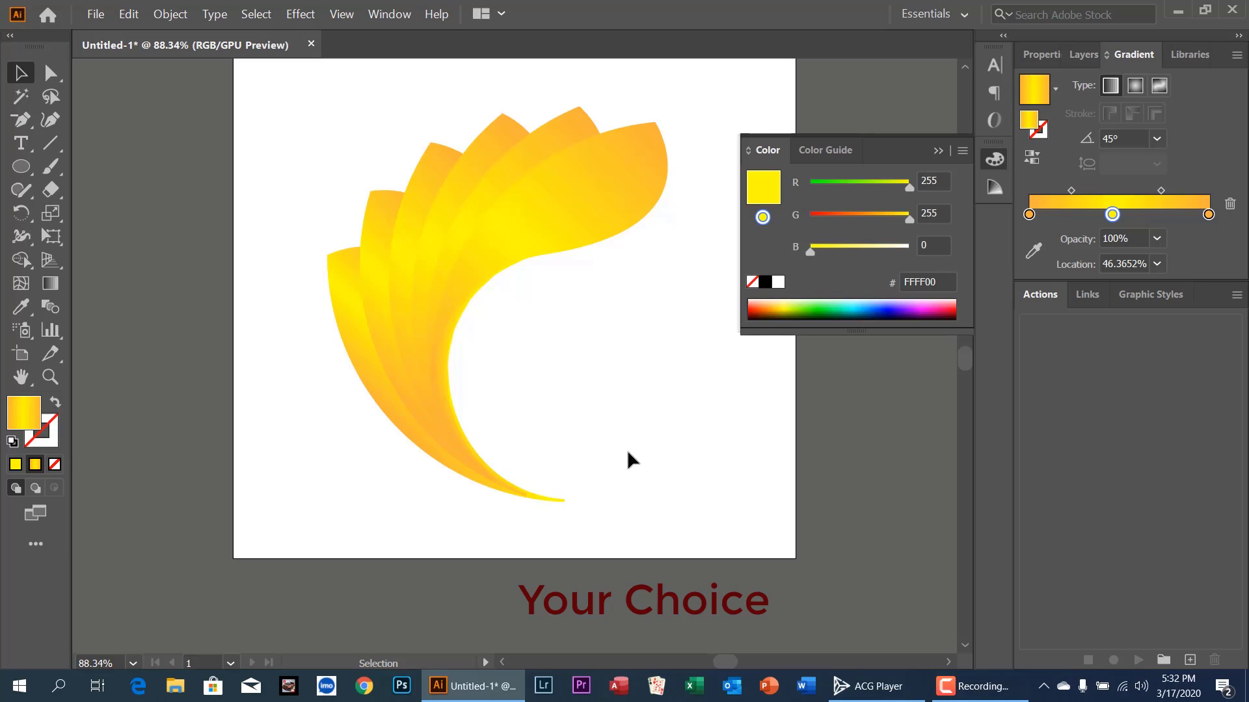
Select the whole fan of petals and switch to the Painting workspace.
drag(271, 105, 735, 510)
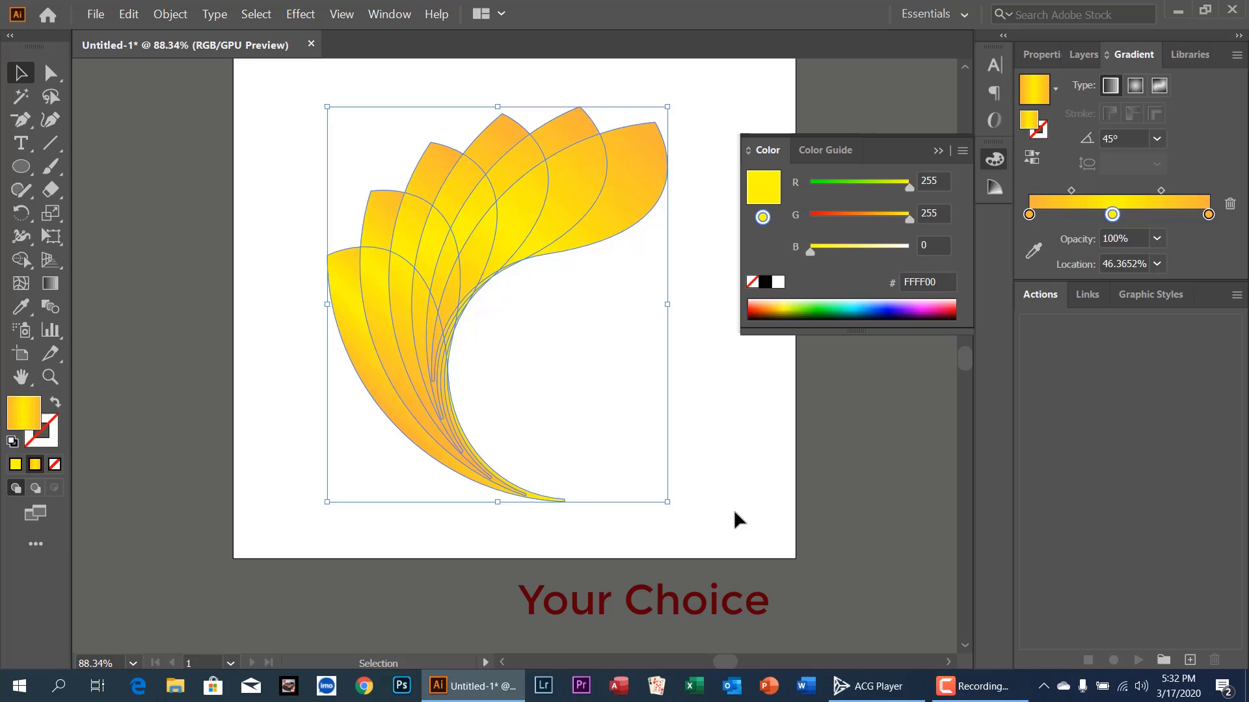
click(965, 21)
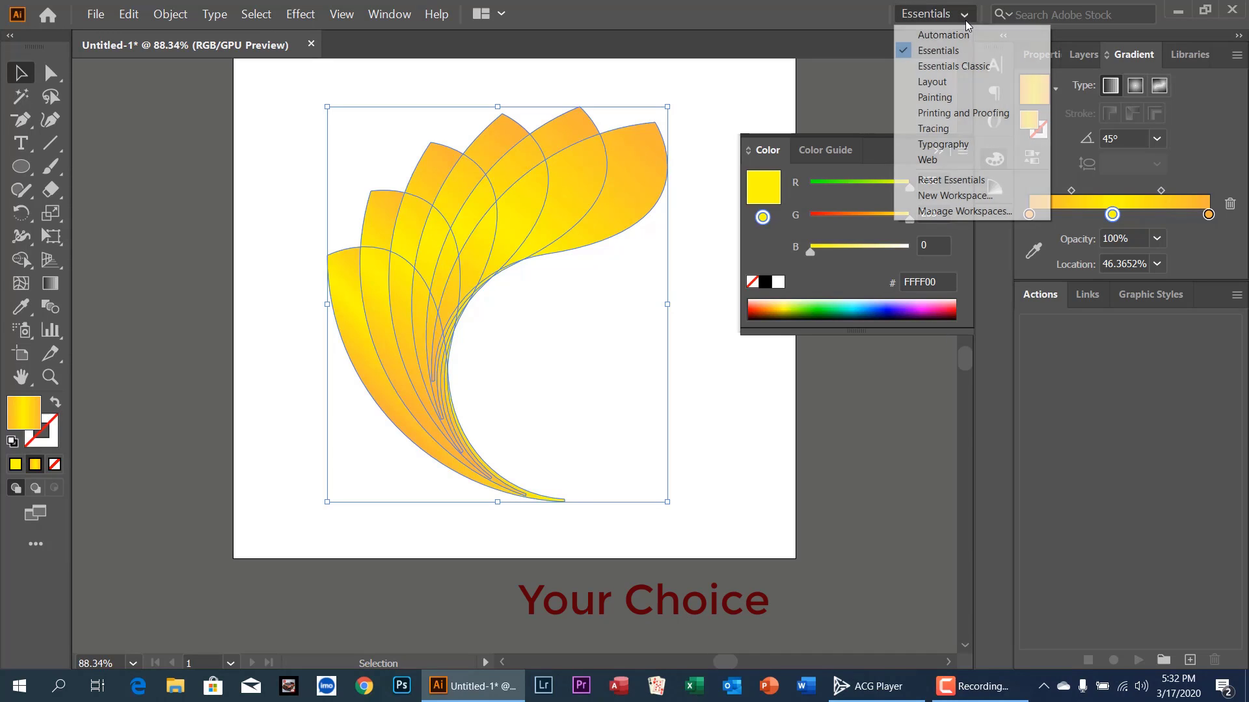
click(941, 96)
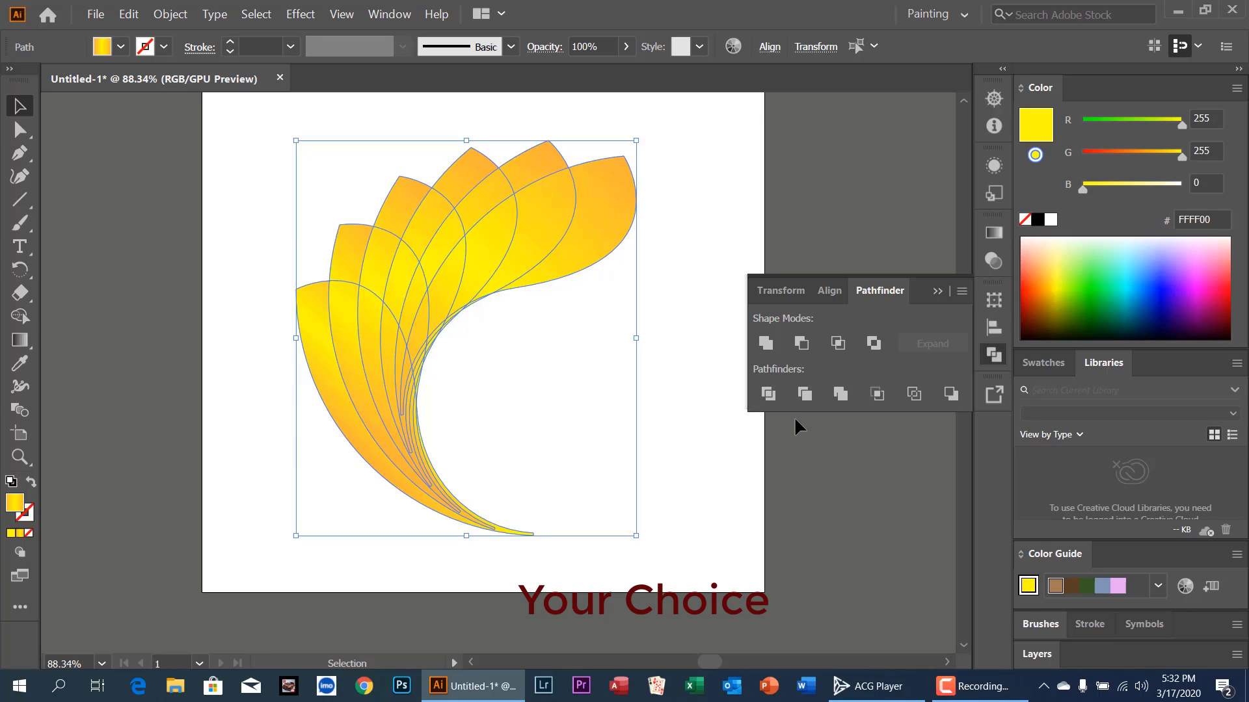
Divide the overlapping petals with Pathfinder, ungroup the divided pieces and deselect them.
click(770, 399)
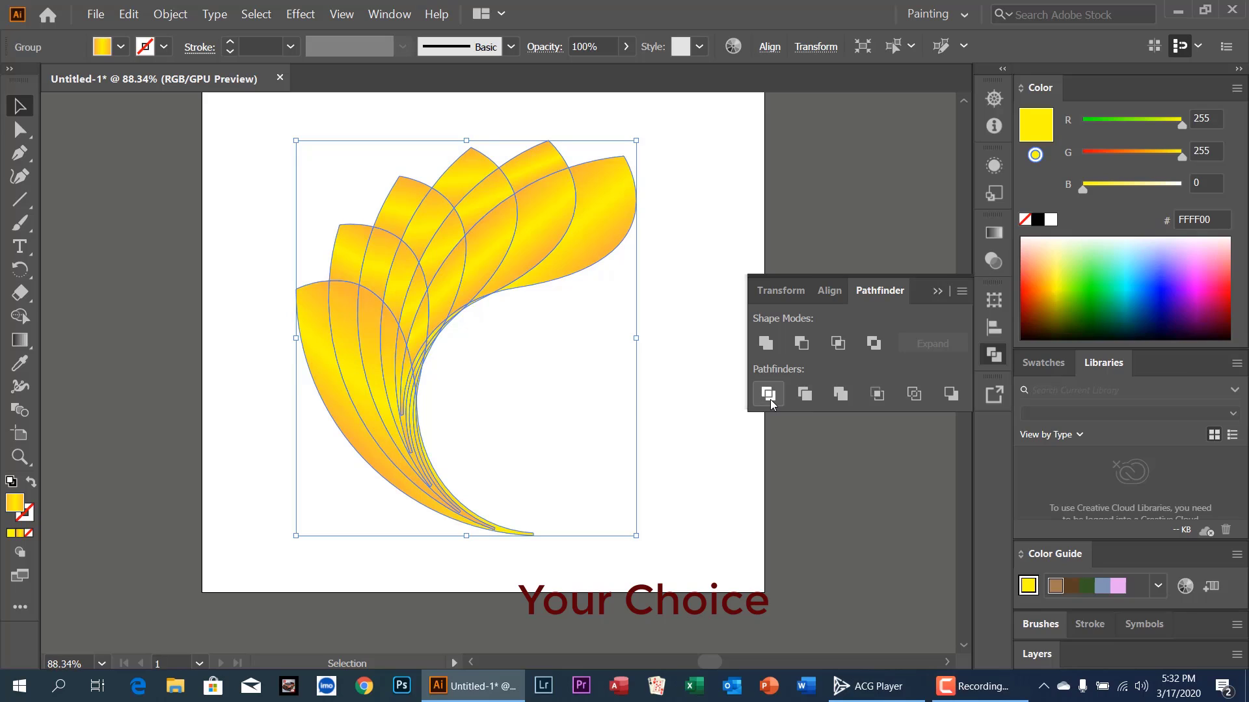
click(563, 378)
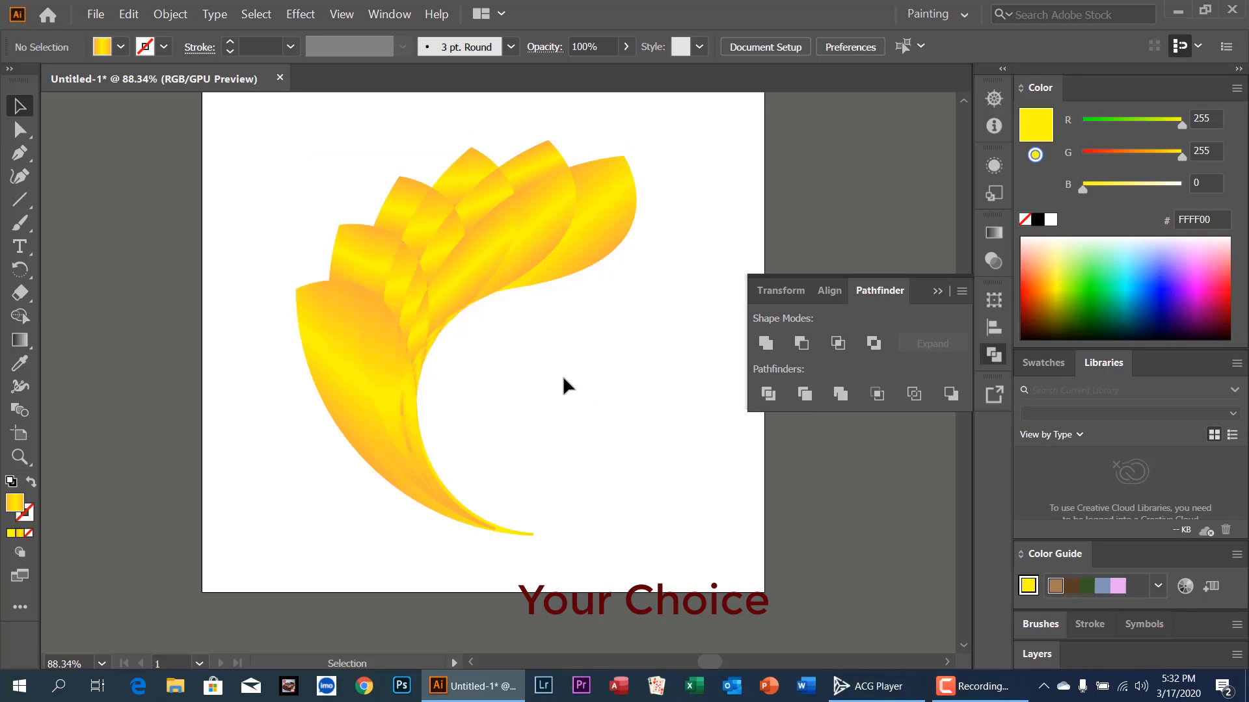
click(392, 269)
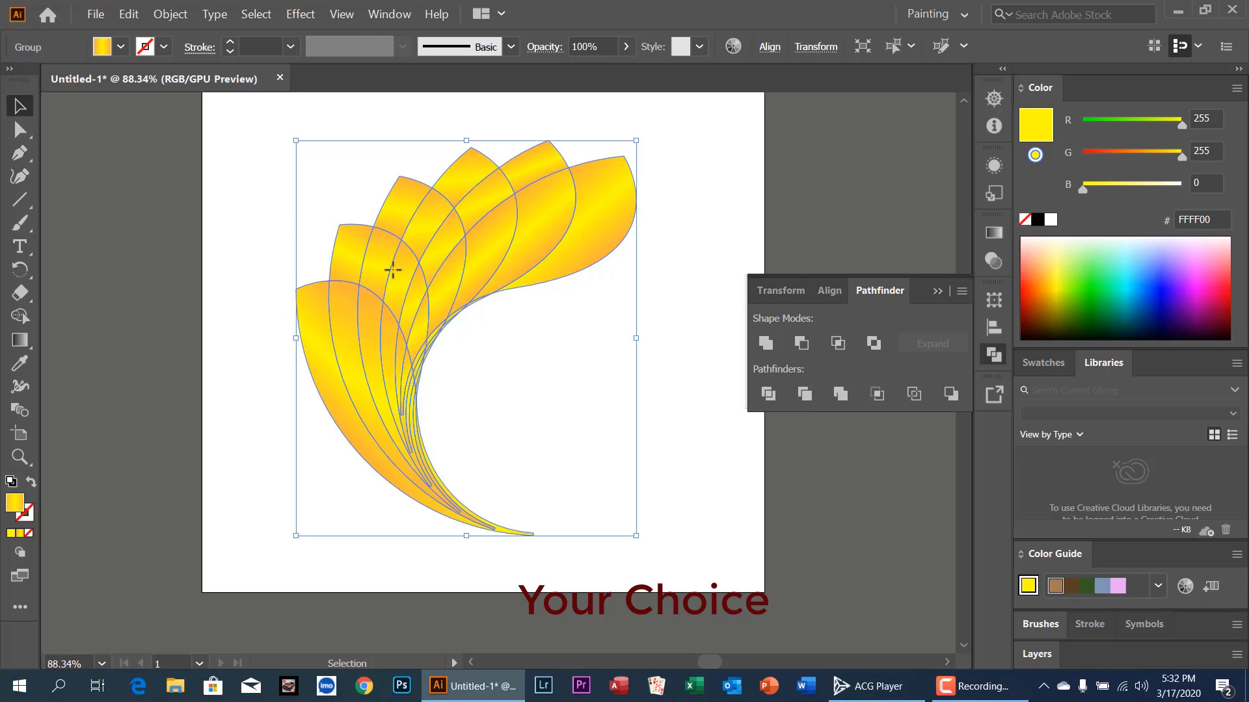
right_click(393, 270)
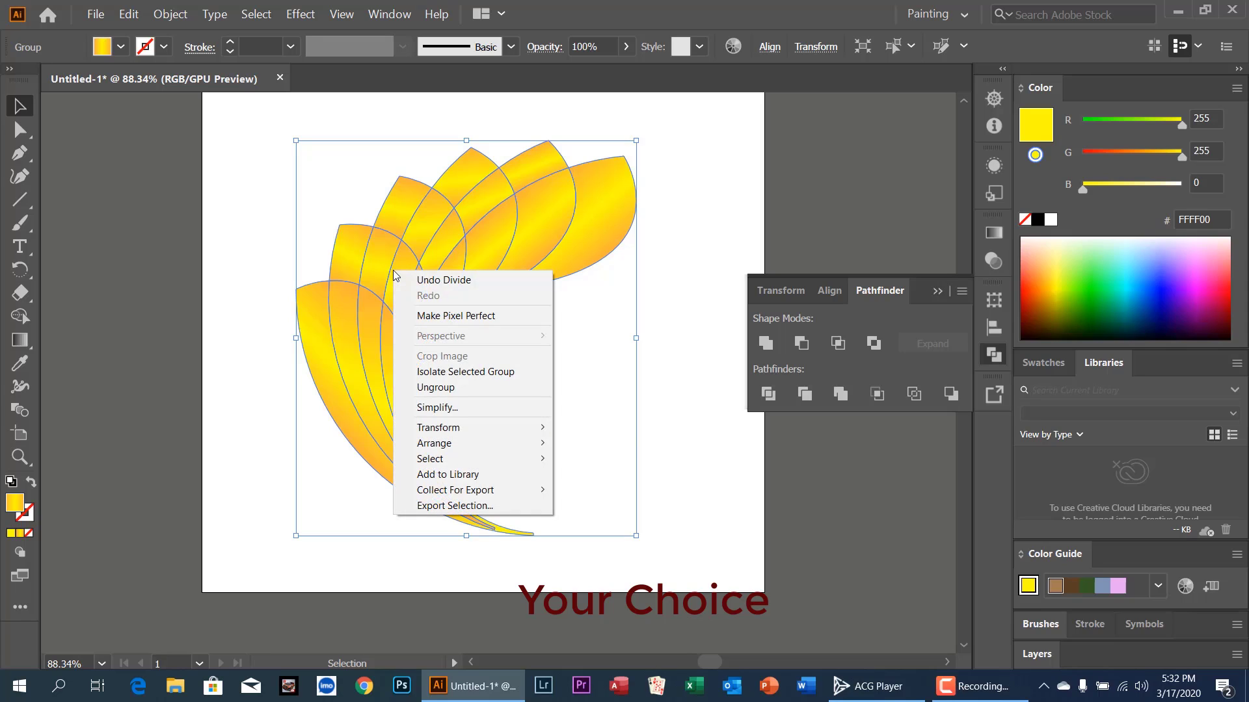
click(449, 389)
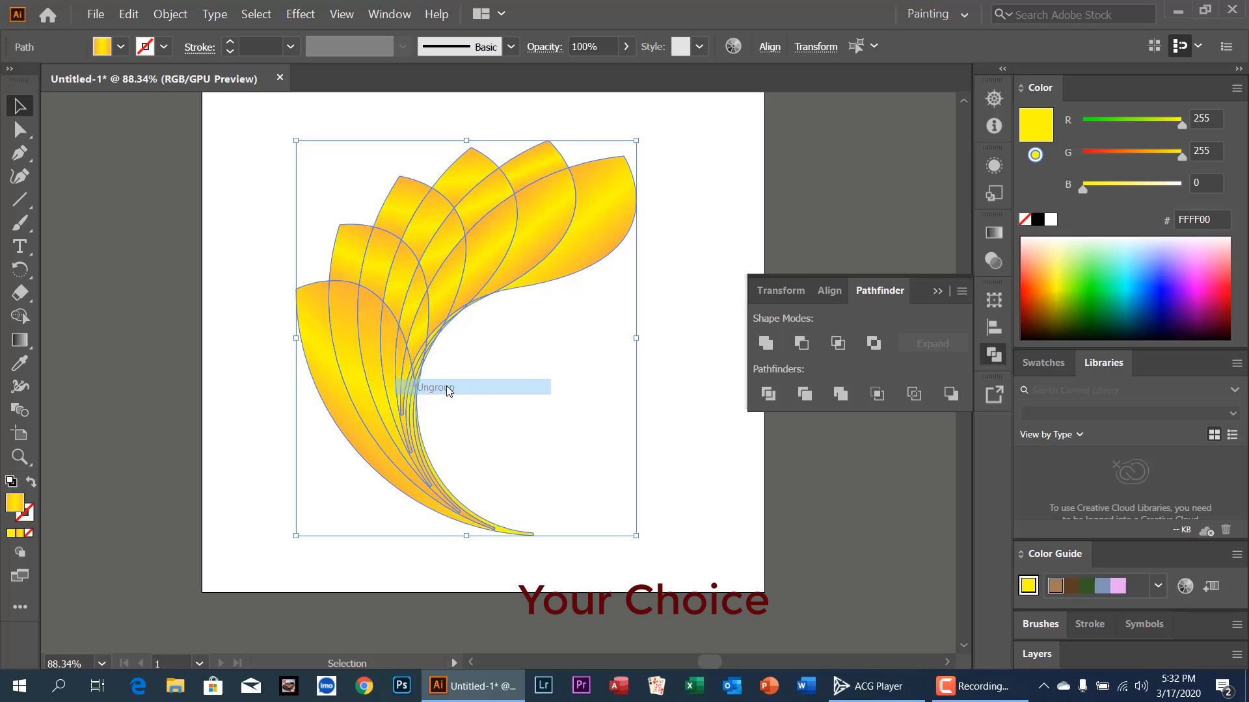
click(768, 242)
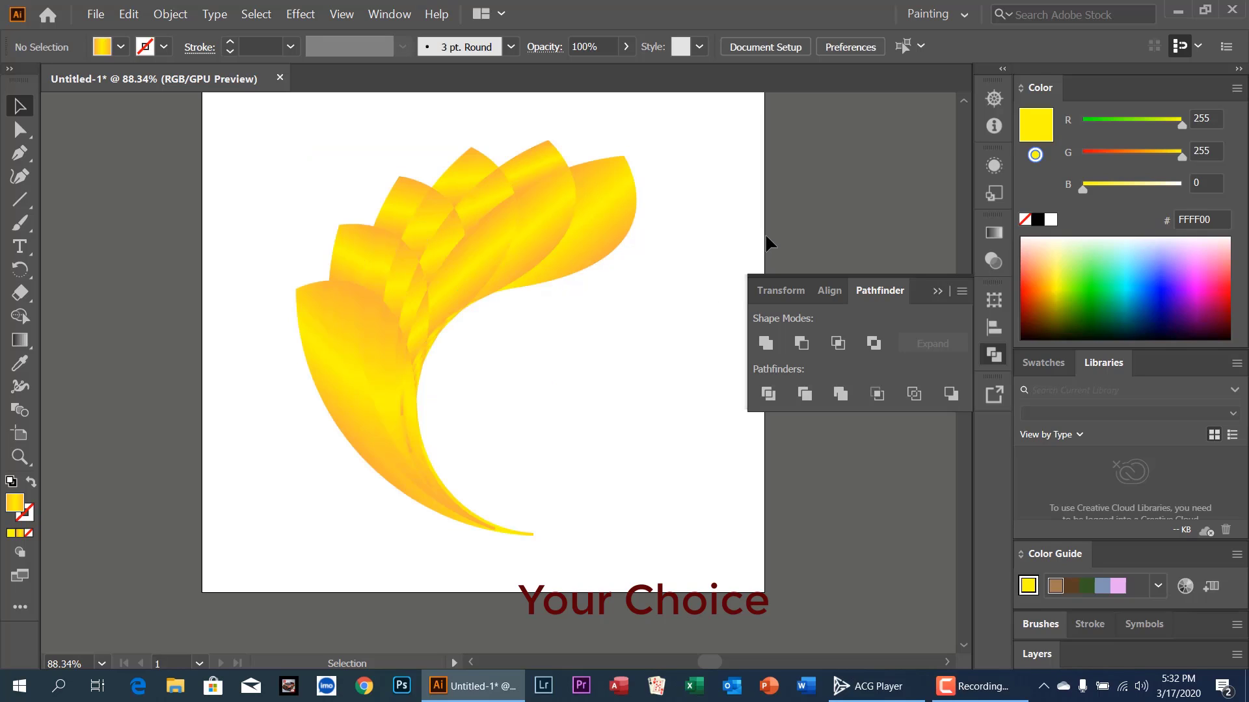
Try deleting the narrow overlap piece between the second and third petals, undo the deletion and deselect it.
click(399, 274)
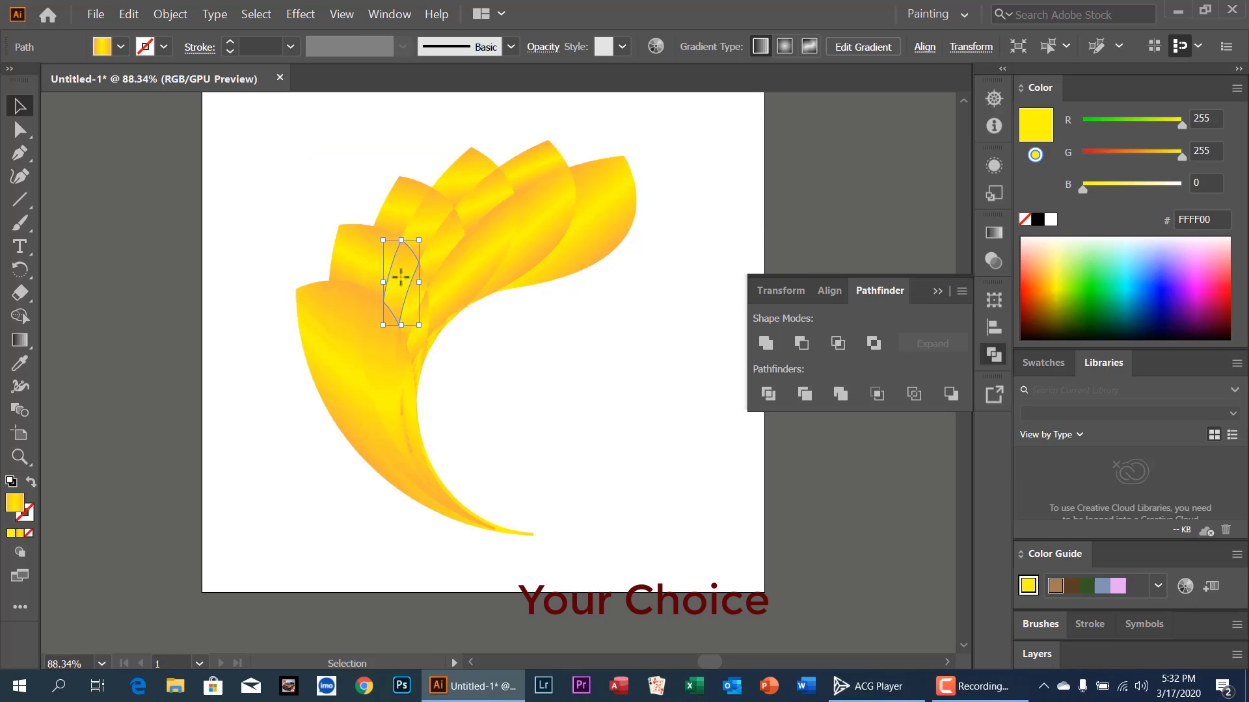
key(Delete)
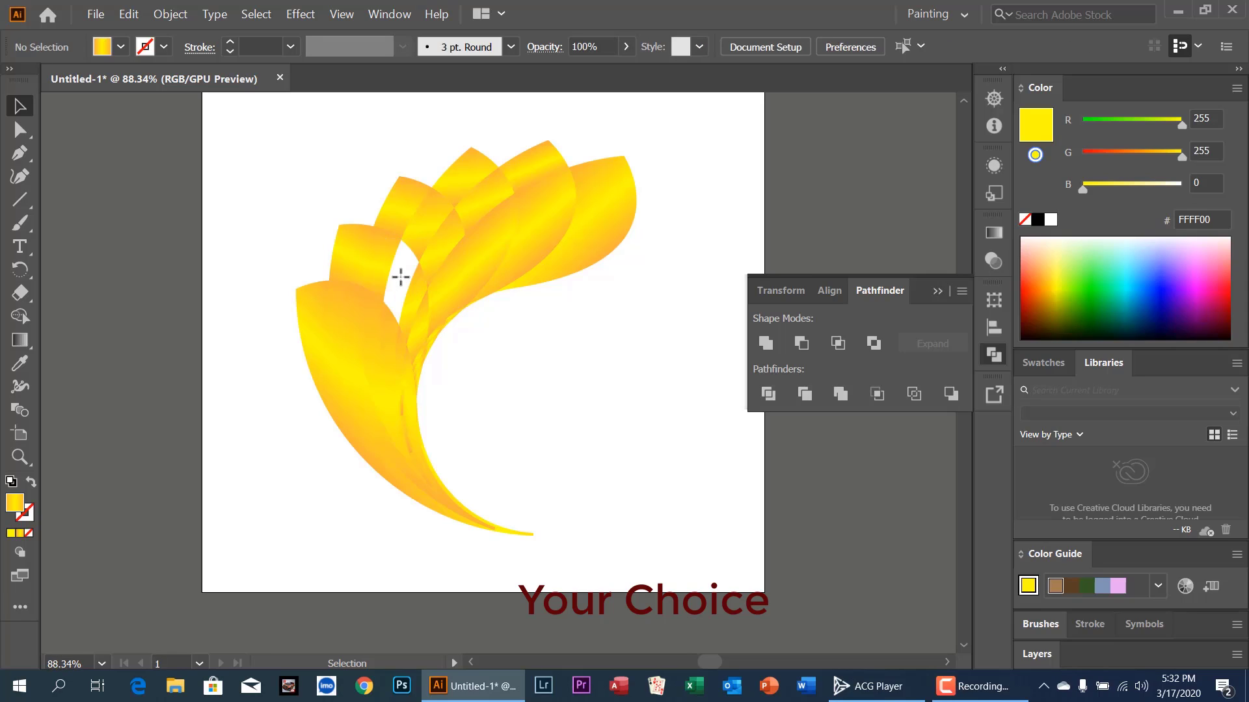
key(ctrl+z)
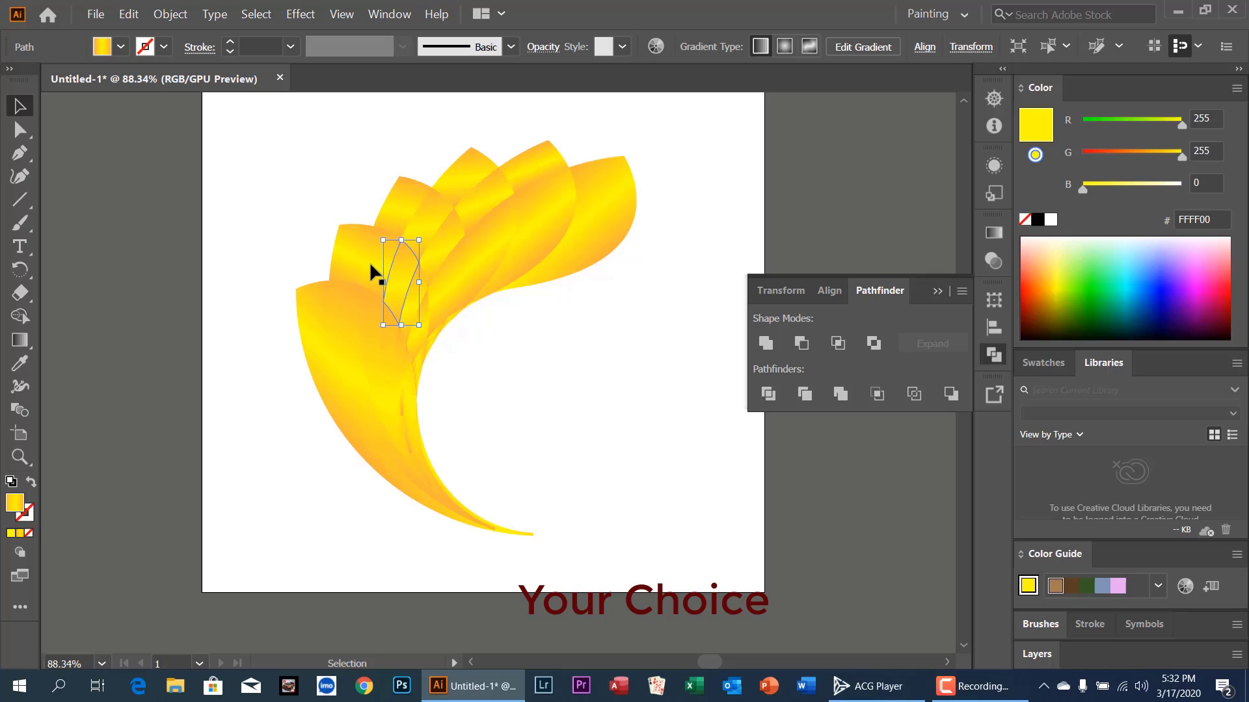
click(294, 208)
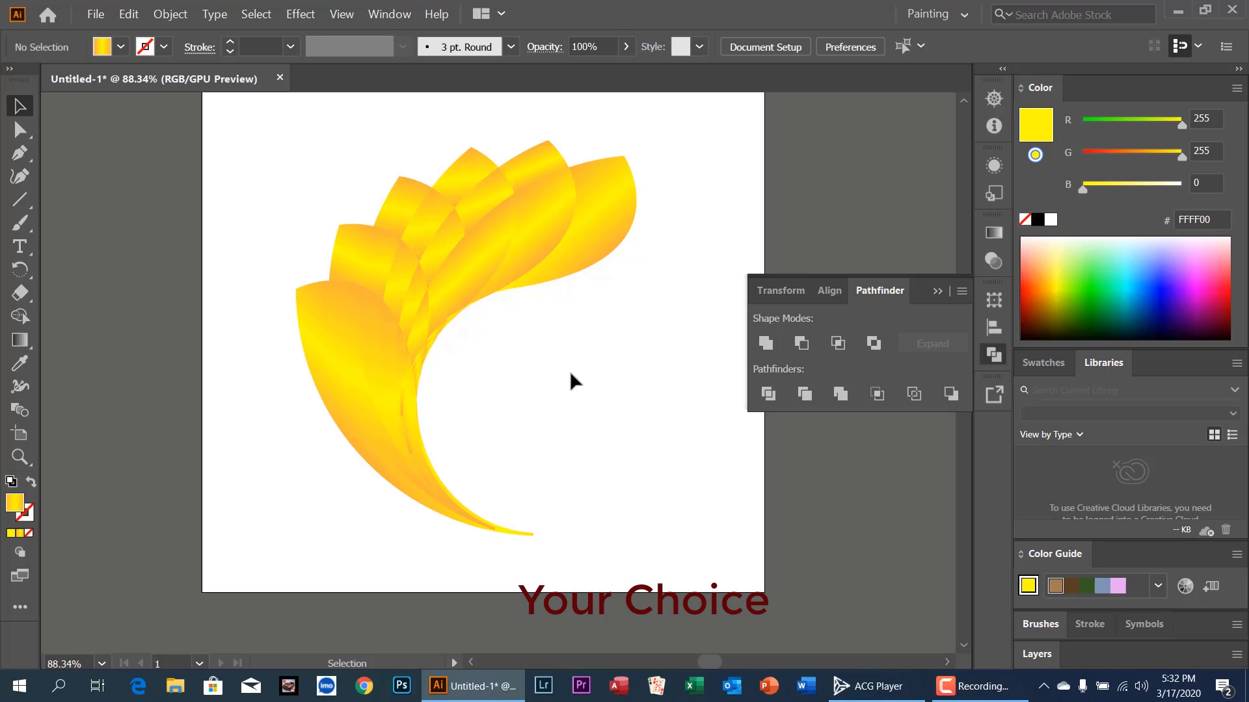
Select all the divided pieces of the fan, group them and deselect the artwork.
drag(243, 110, 681, 531)
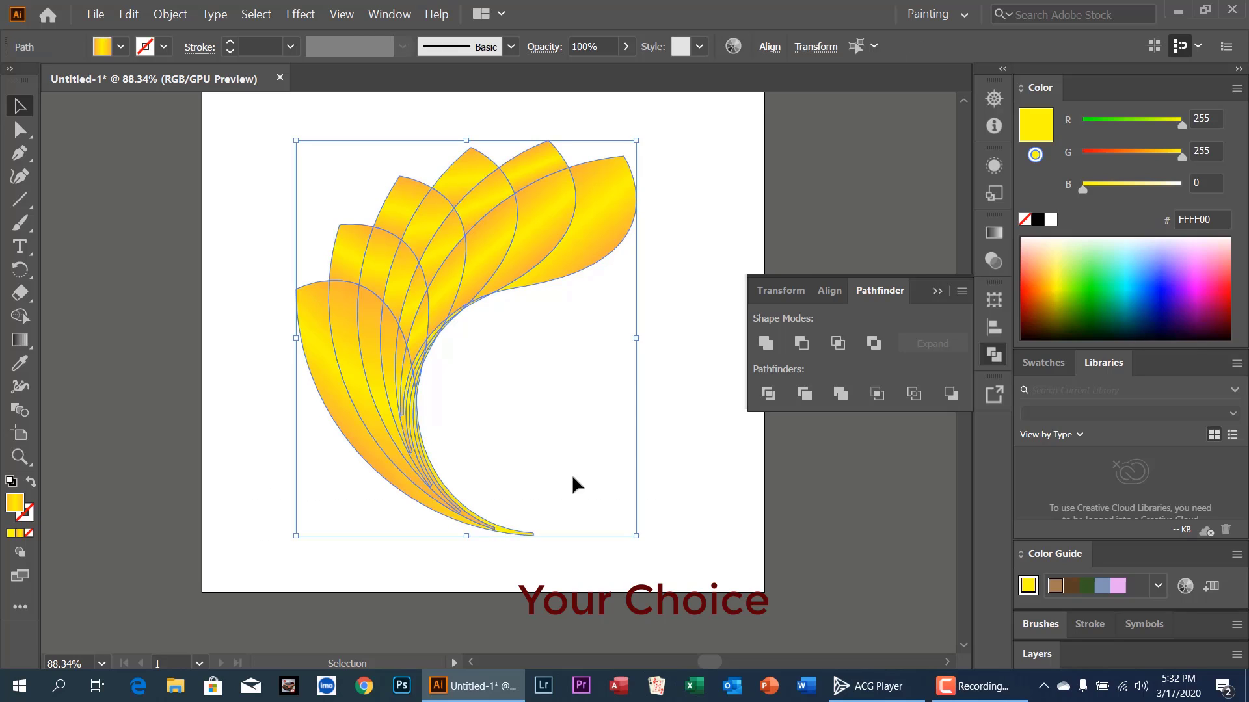
right_click(414, 299)
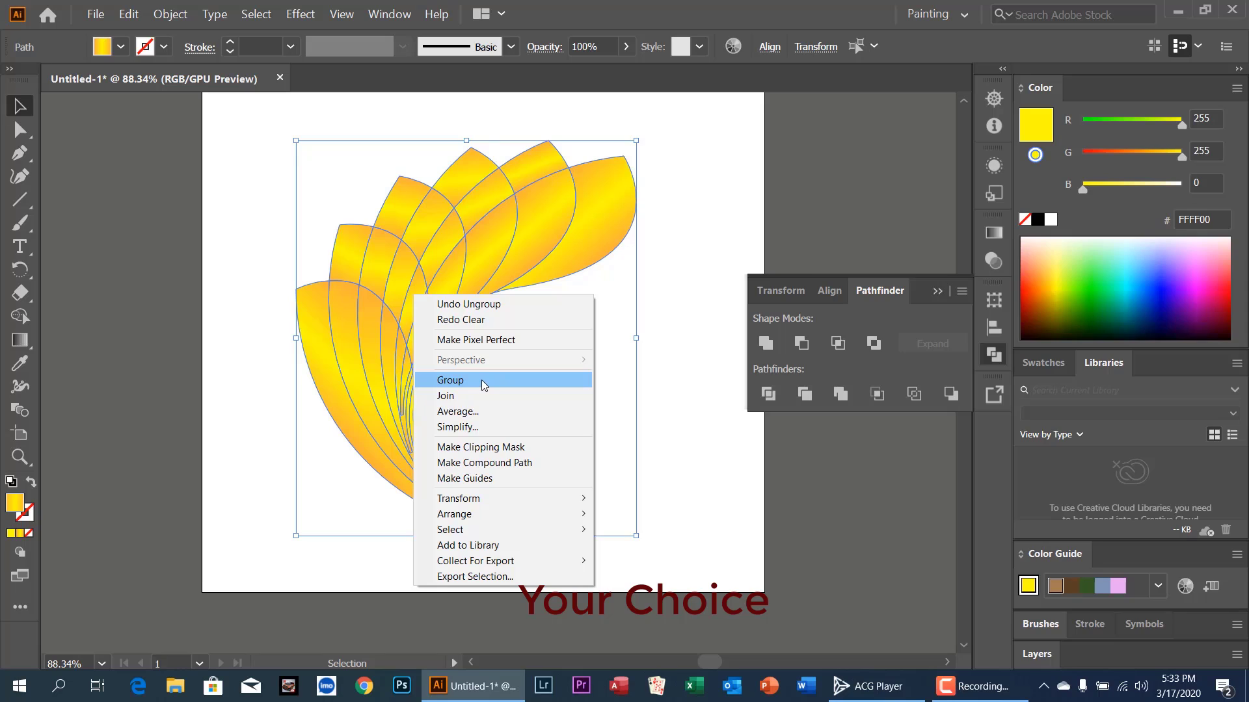
click(743, 143)
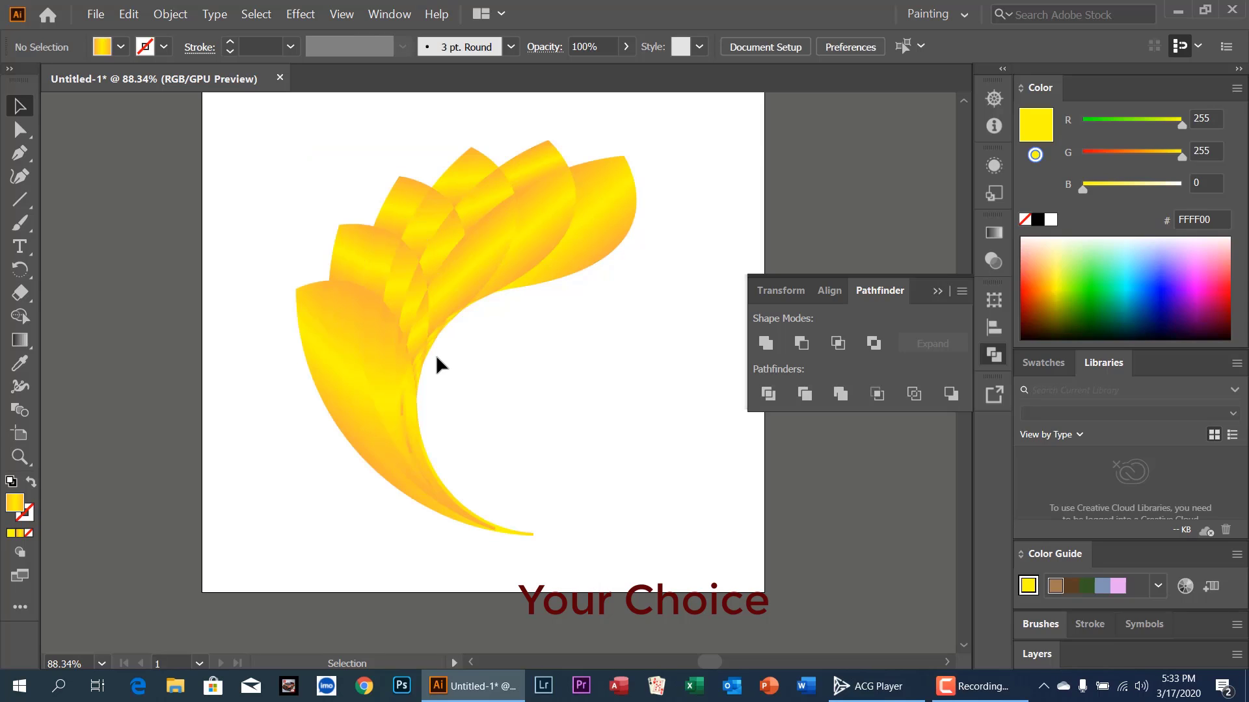
Undo the grouping, the Divide and the recent colour trials back to the red (ED1C24) middle gradient stop, and deselect the petals.
key(ctrl+a)
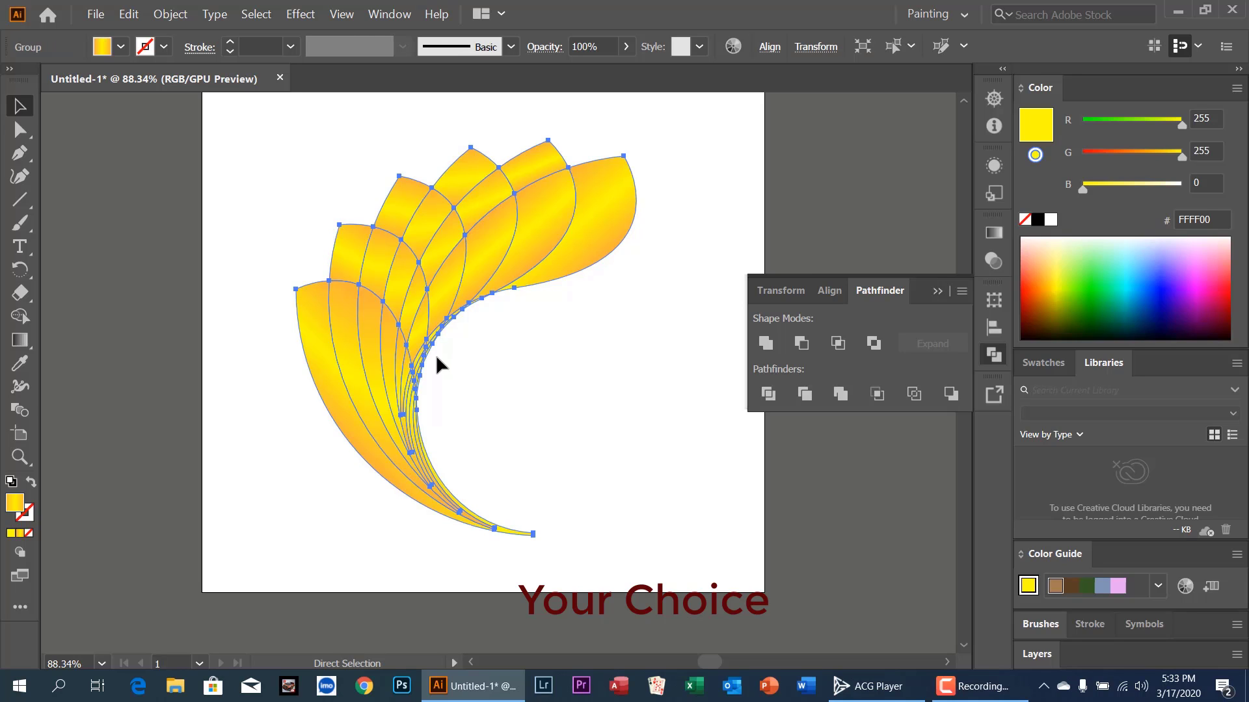
key(ctrl+z)
key(ctrl+z)
key(ctrl+z)
key(ctrl+z)
key(ctrl+z)
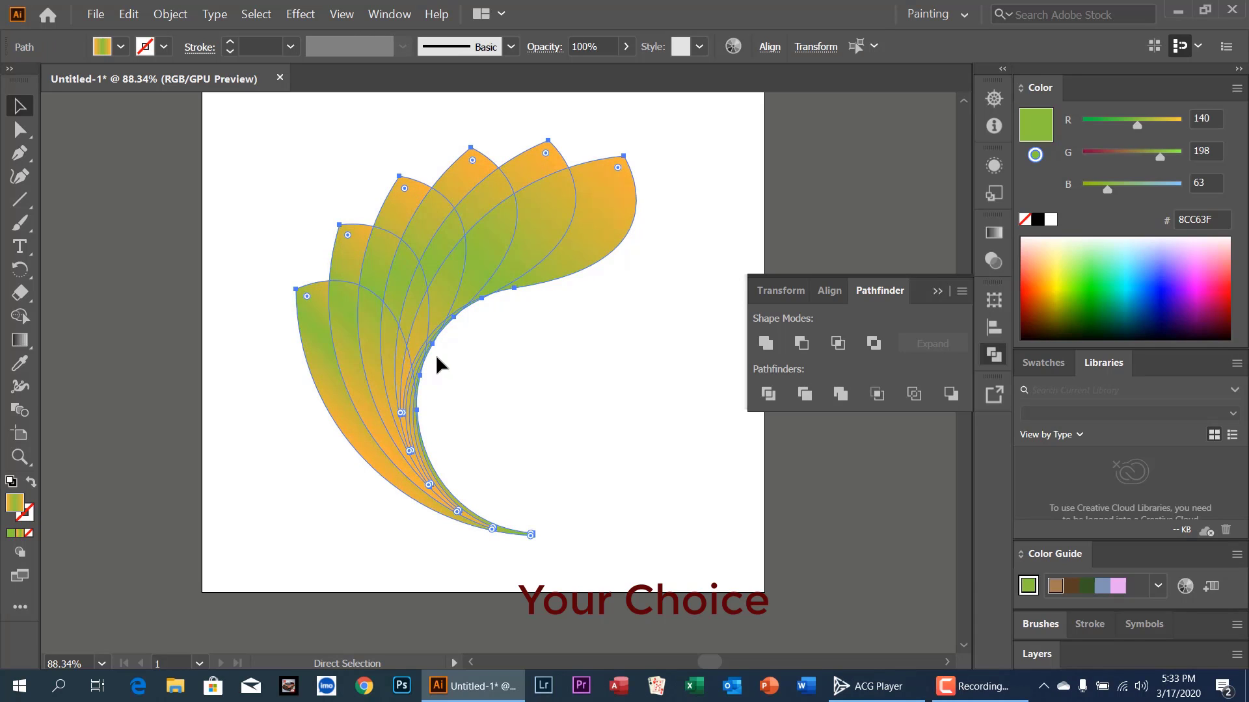
key(ctrl+z)
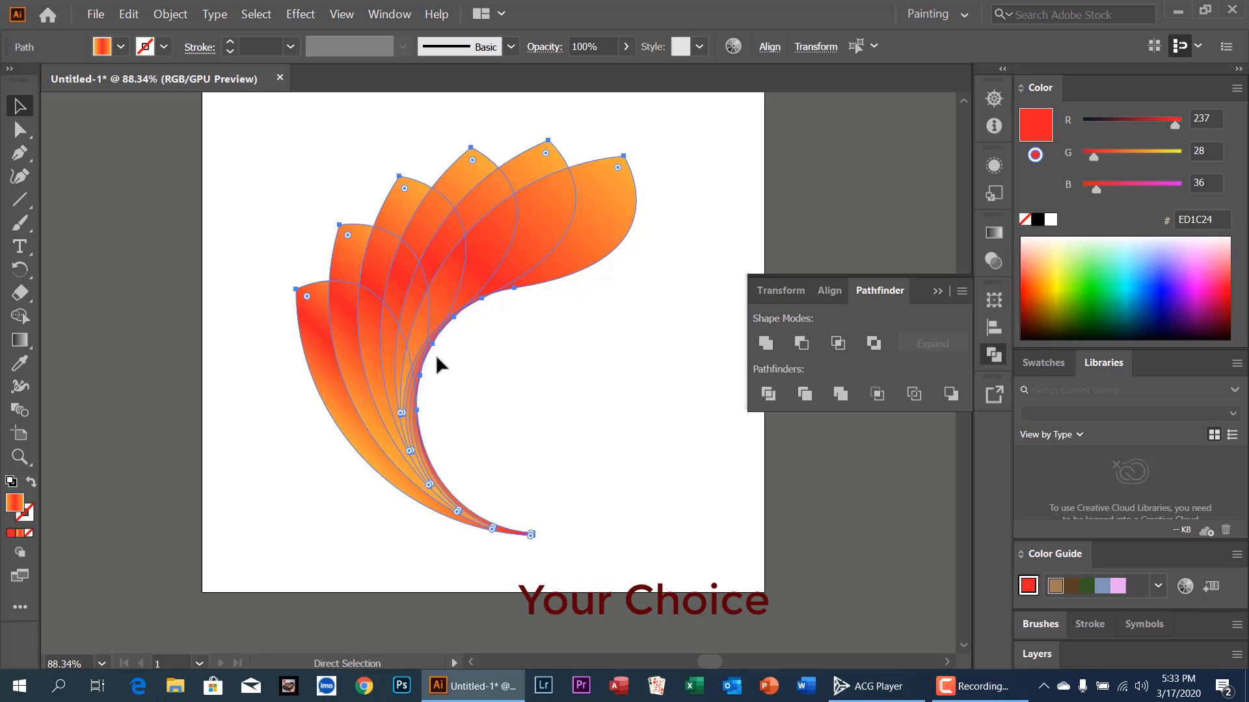
click(436, 356)
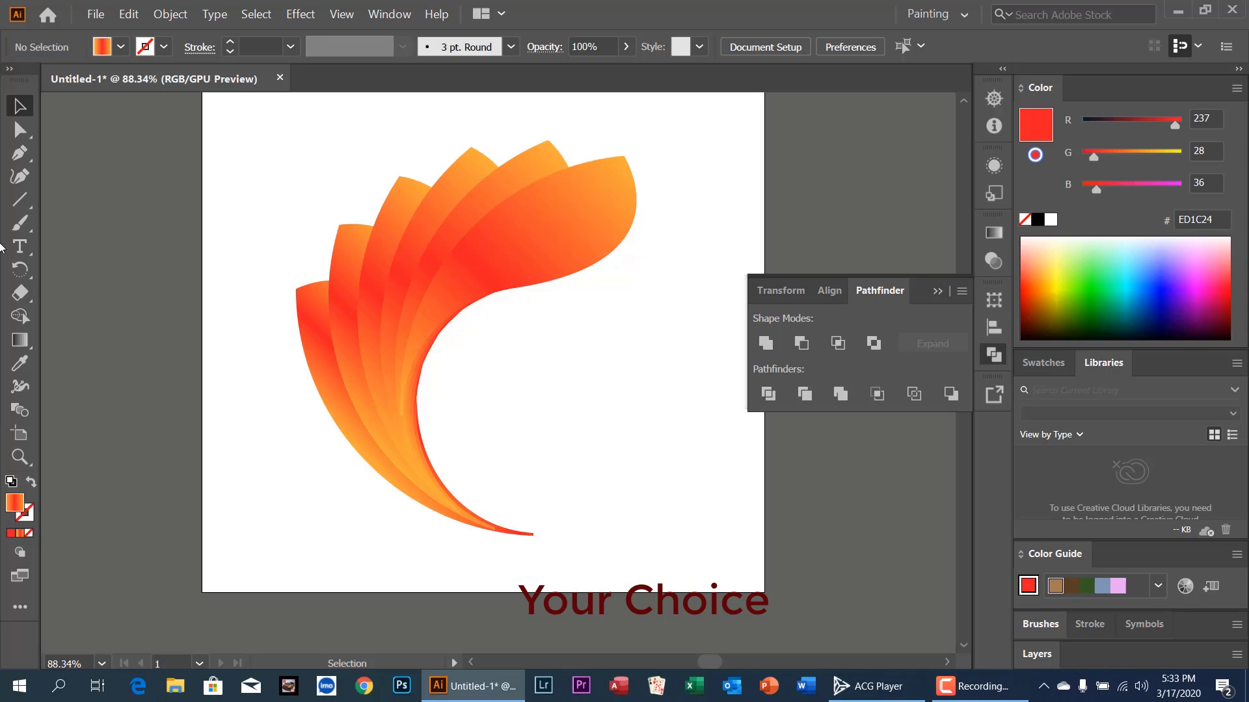
Place a point text object in the open space inside the fan and set its font to 2015 Cruiser.
click(19, 246)
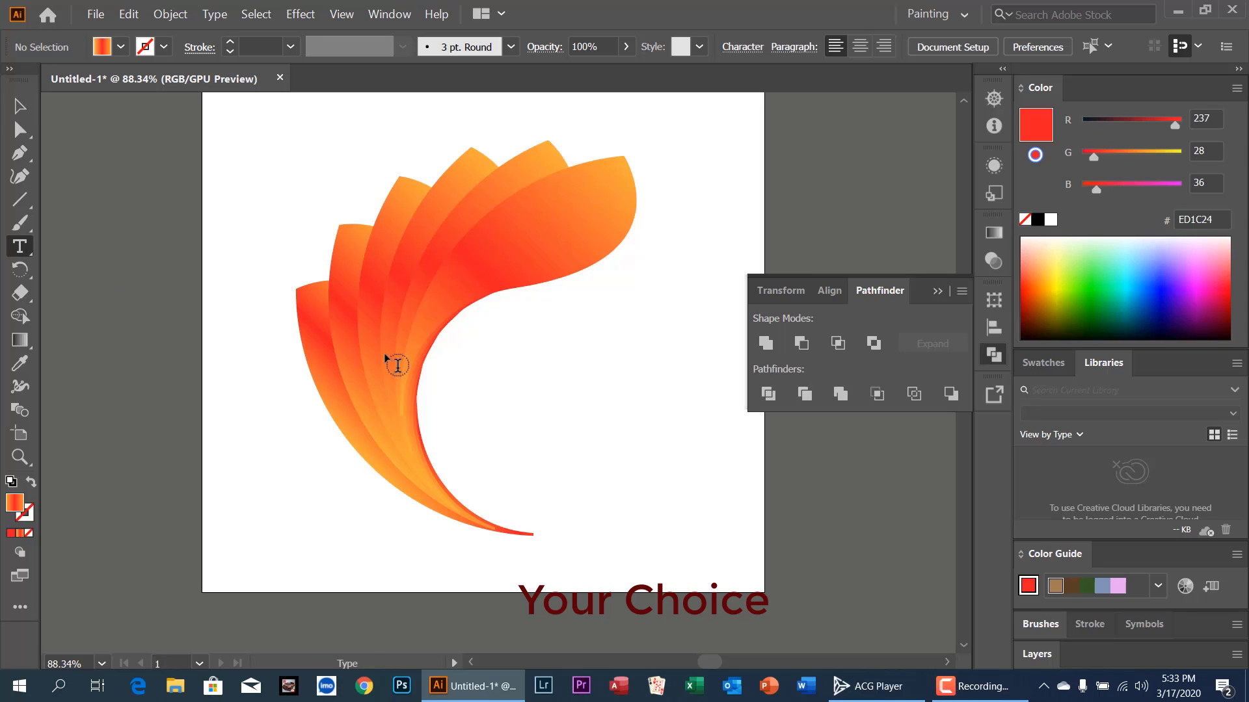
click(478, 393)
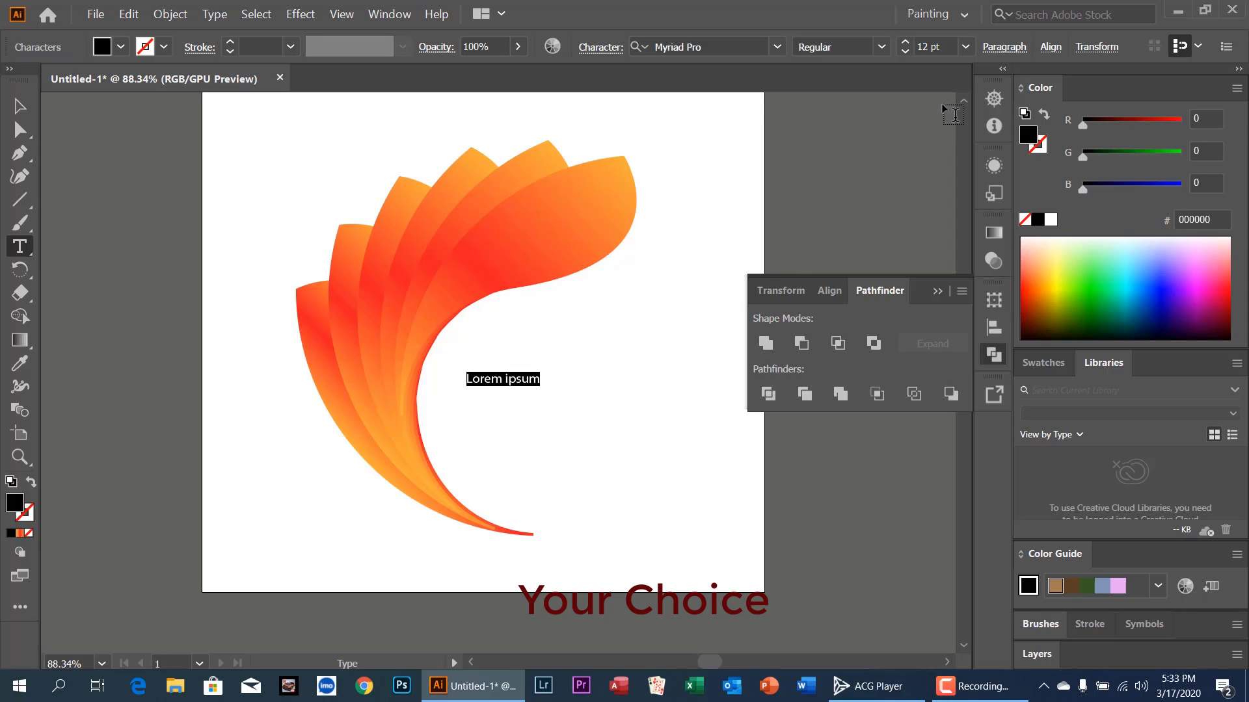
click(778, 47)
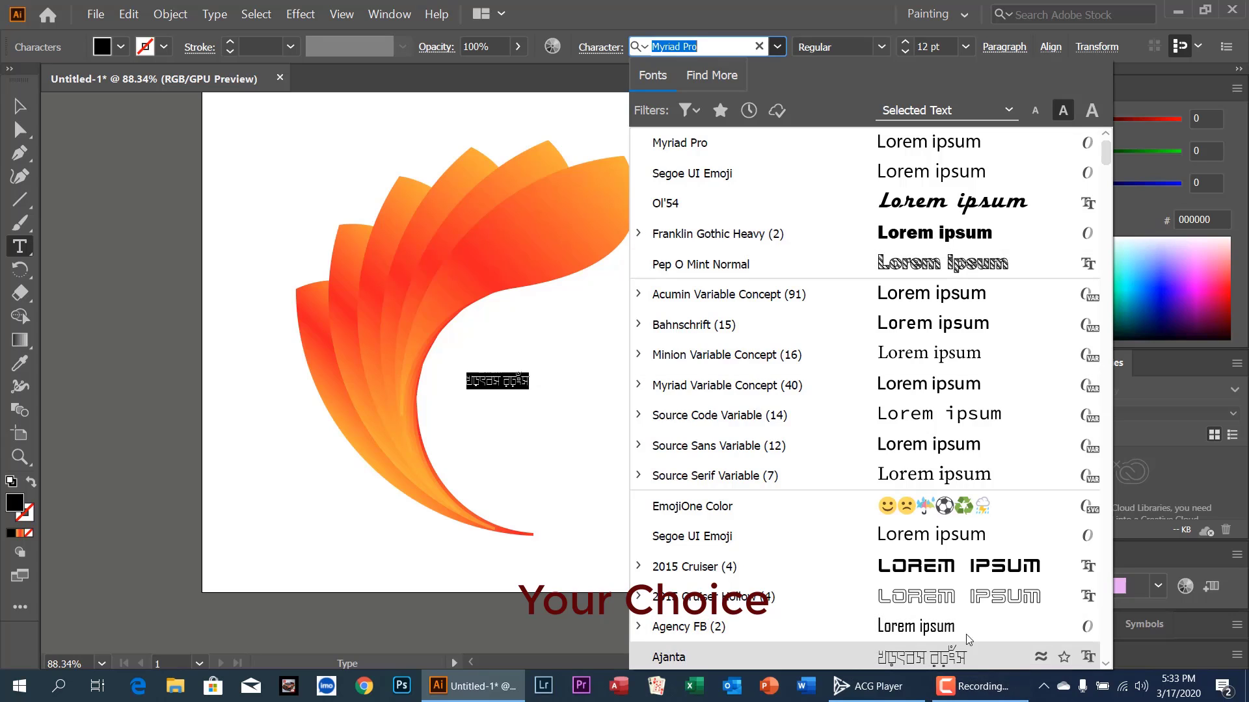
click(966, 570)
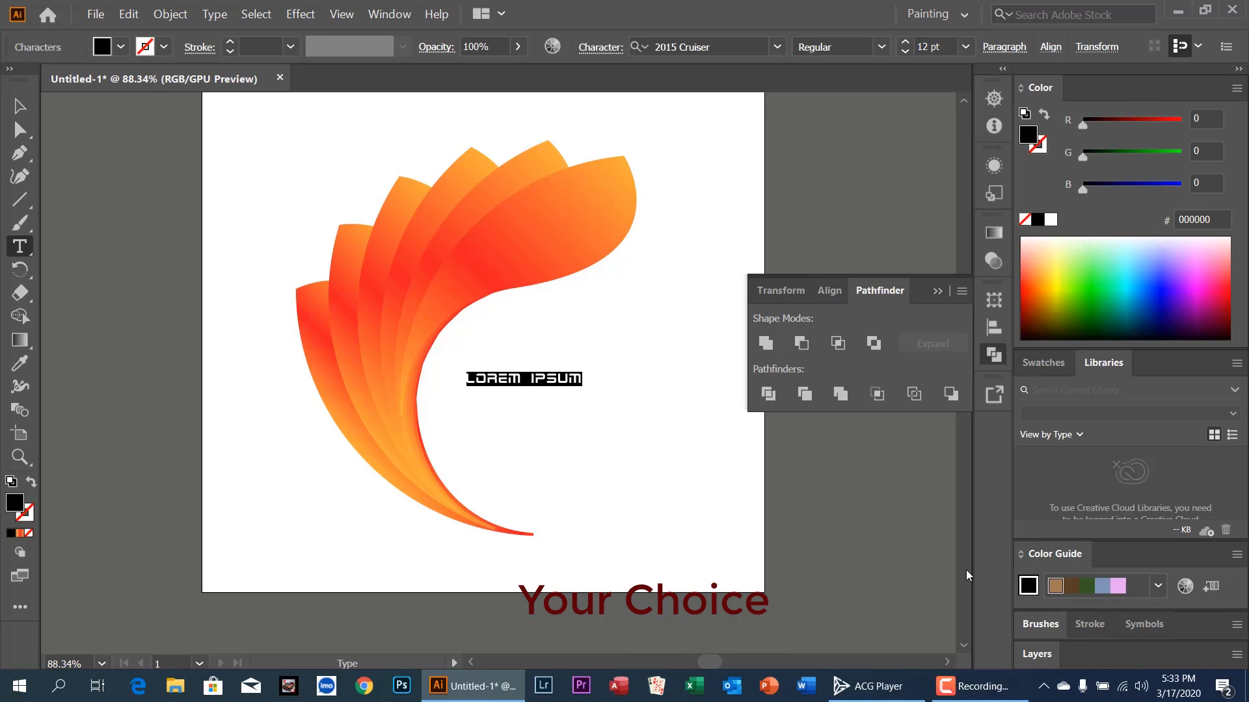
Replace the placeholder text with "TGO 3600" and make the final 0 a superscript degree mark.
text(T)
key(BackSpace)
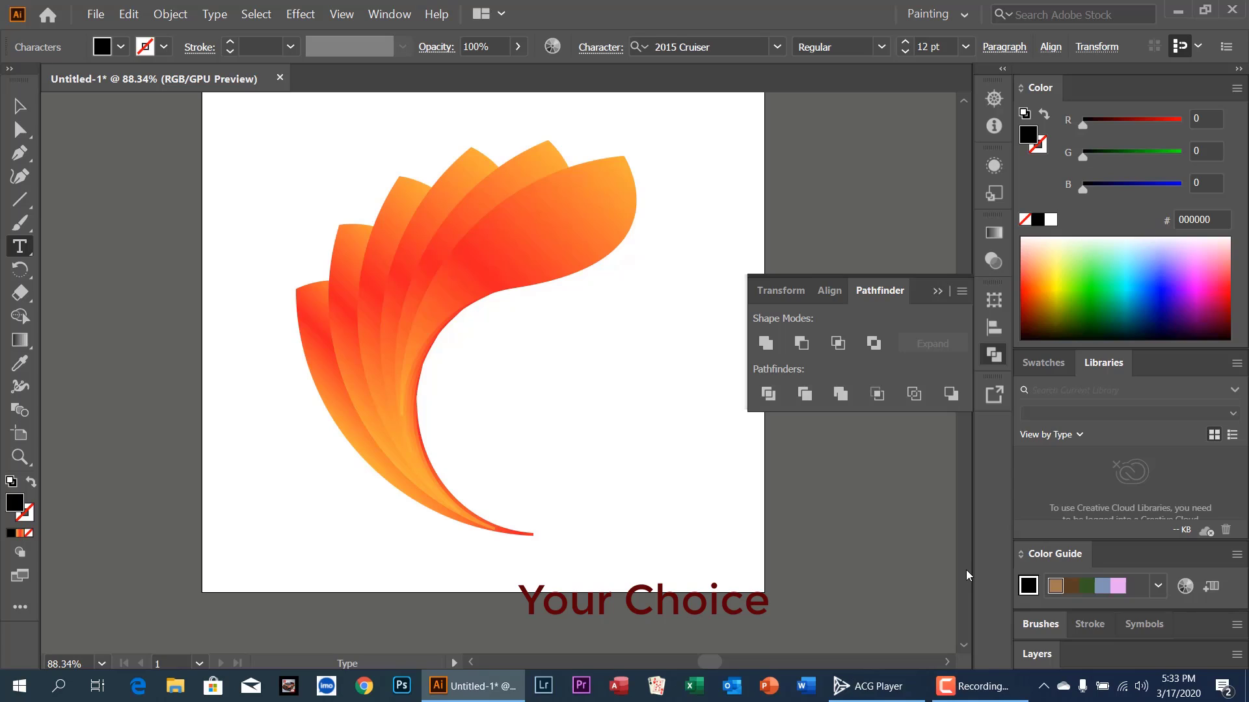
text(TGO 3600)
key(shift+Left)
key(Escape)
key(ctrl+shift+equal)
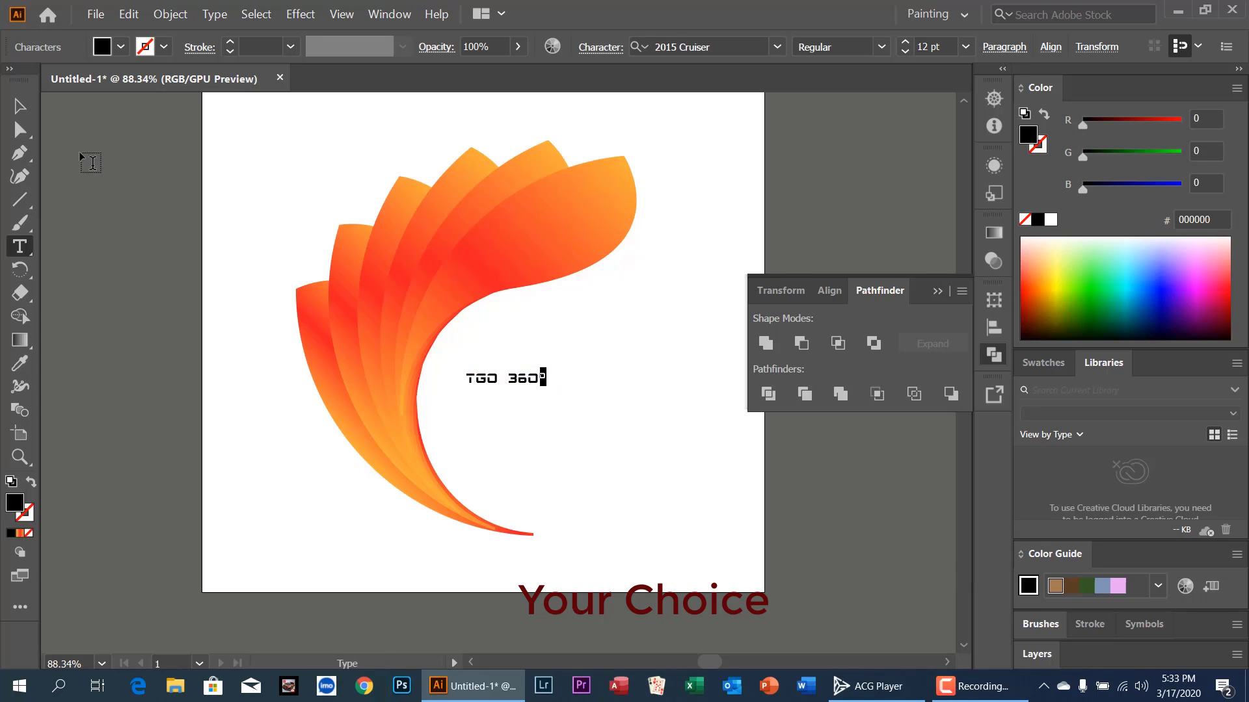
Enlarge the TGO 360° text from its centre and move it just beside the inner curve of the fan.
click(28, 114)
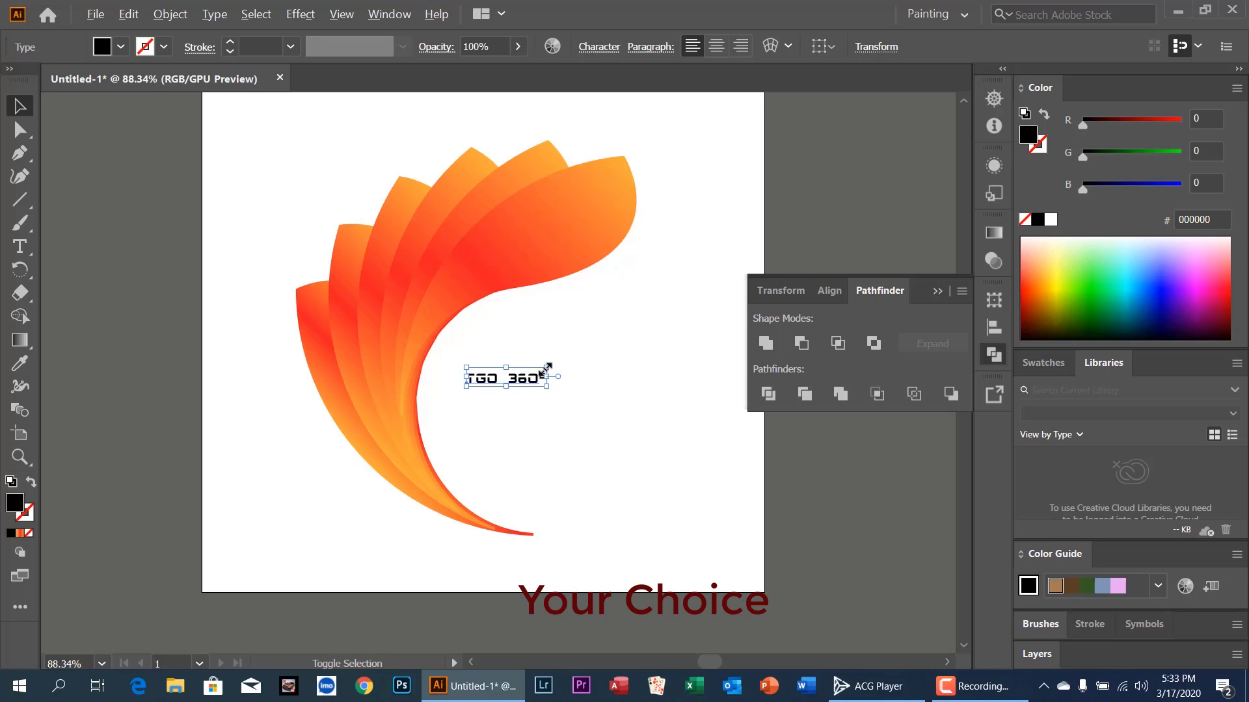
drag(547, 368, 614, 325)
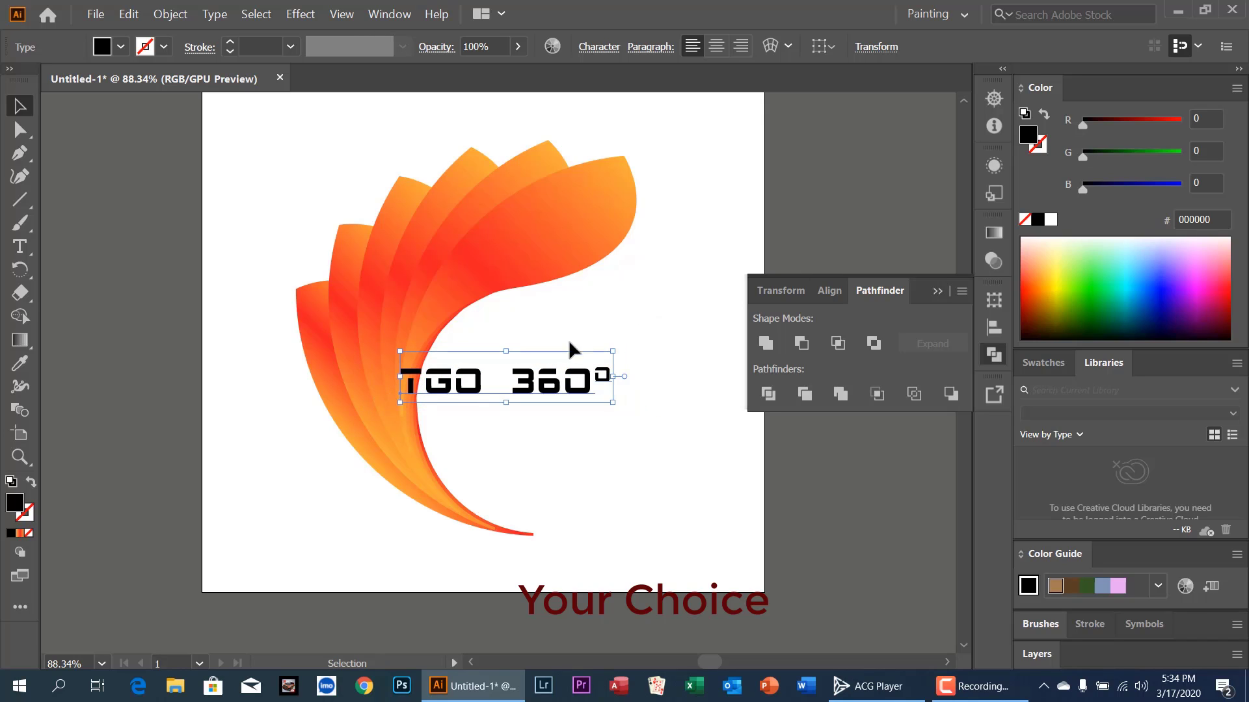
drag(546, 384, 590, 368)
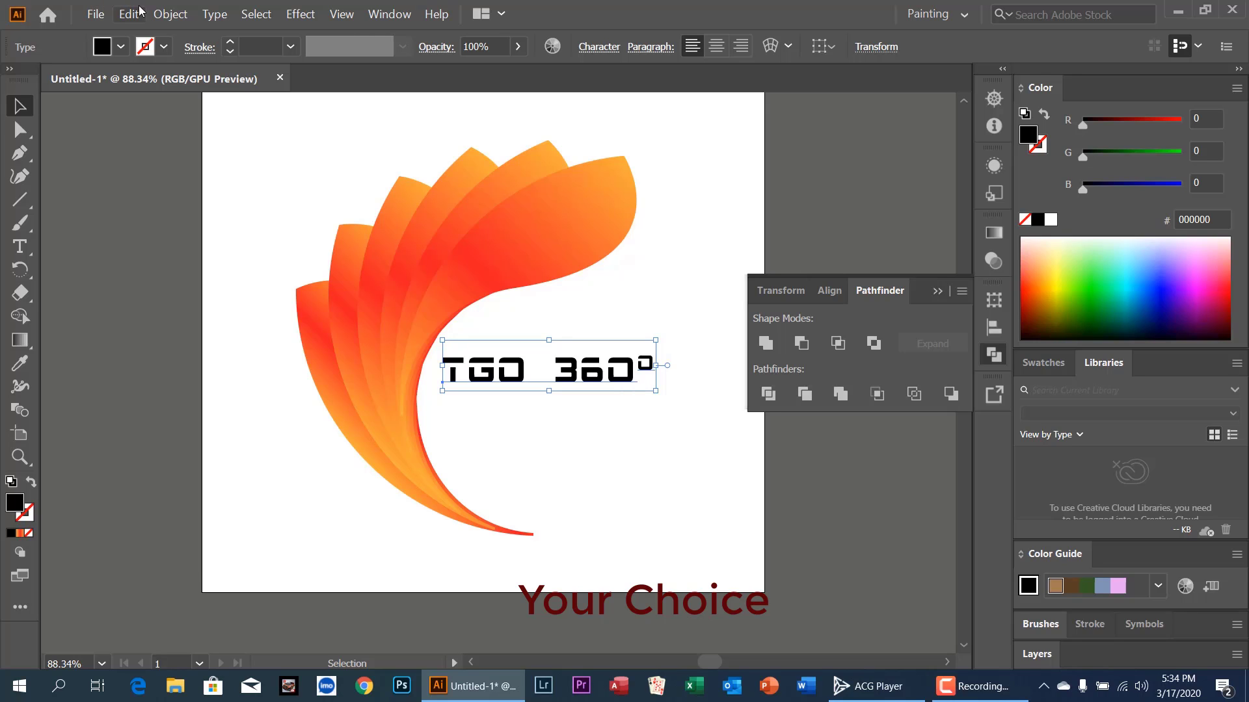
Expand the TGO 360° text's object and fill into outlines and deselect it.
click(166, 14)
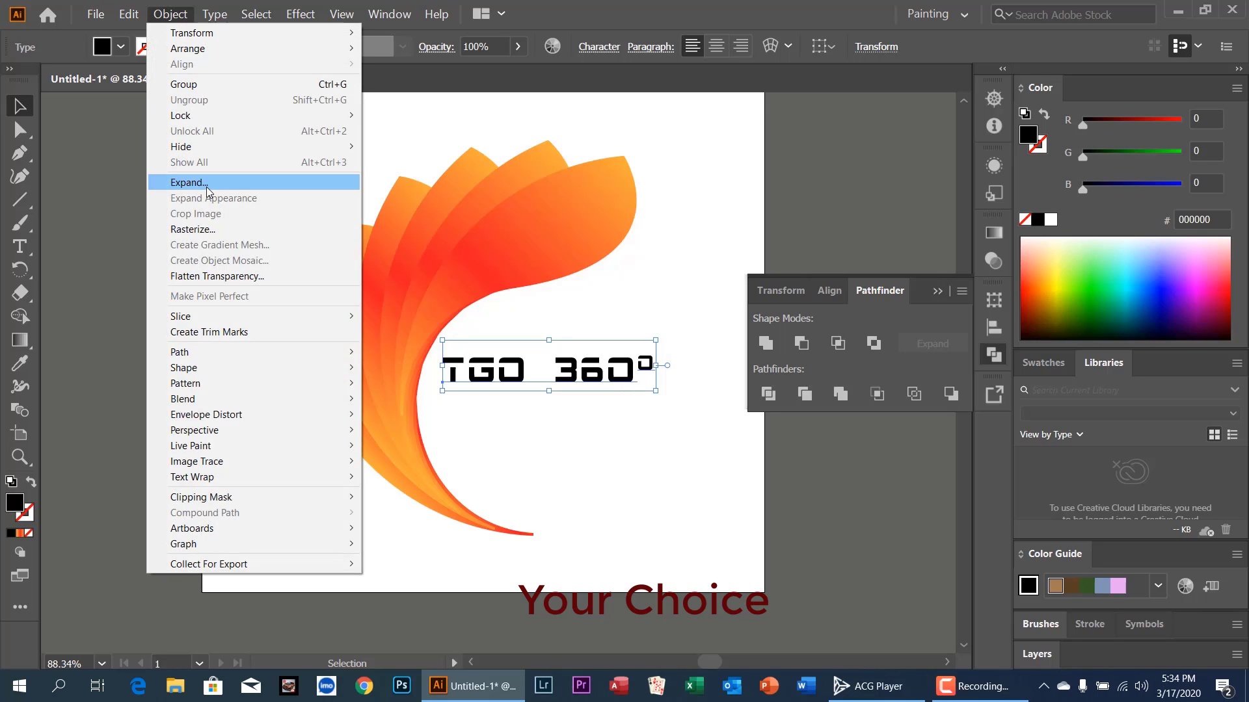
click(207, 185)
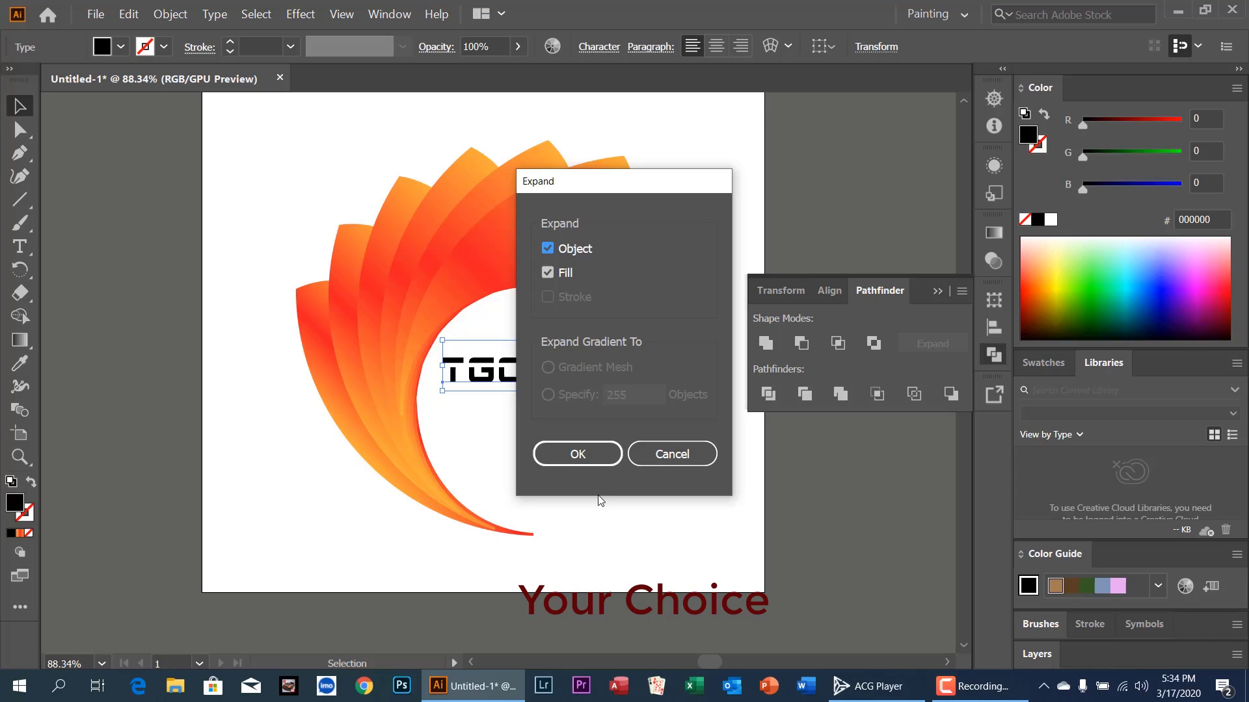
click(597, 455)
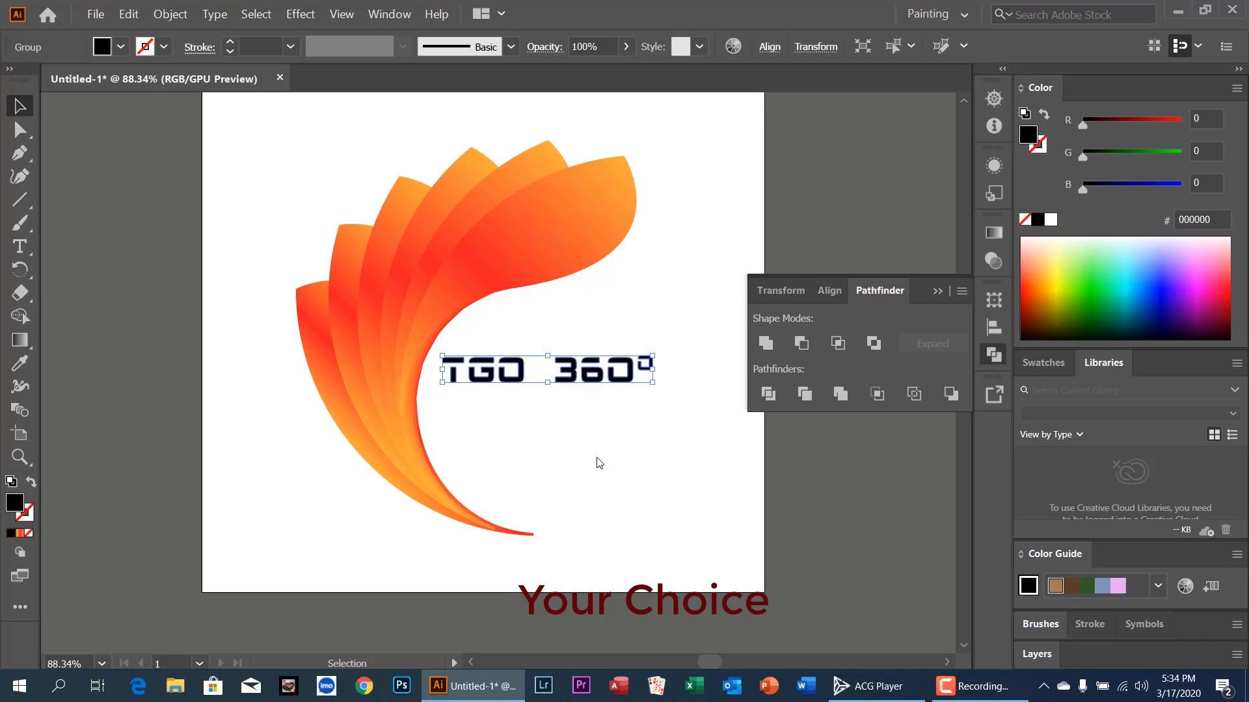
click(599, 463)
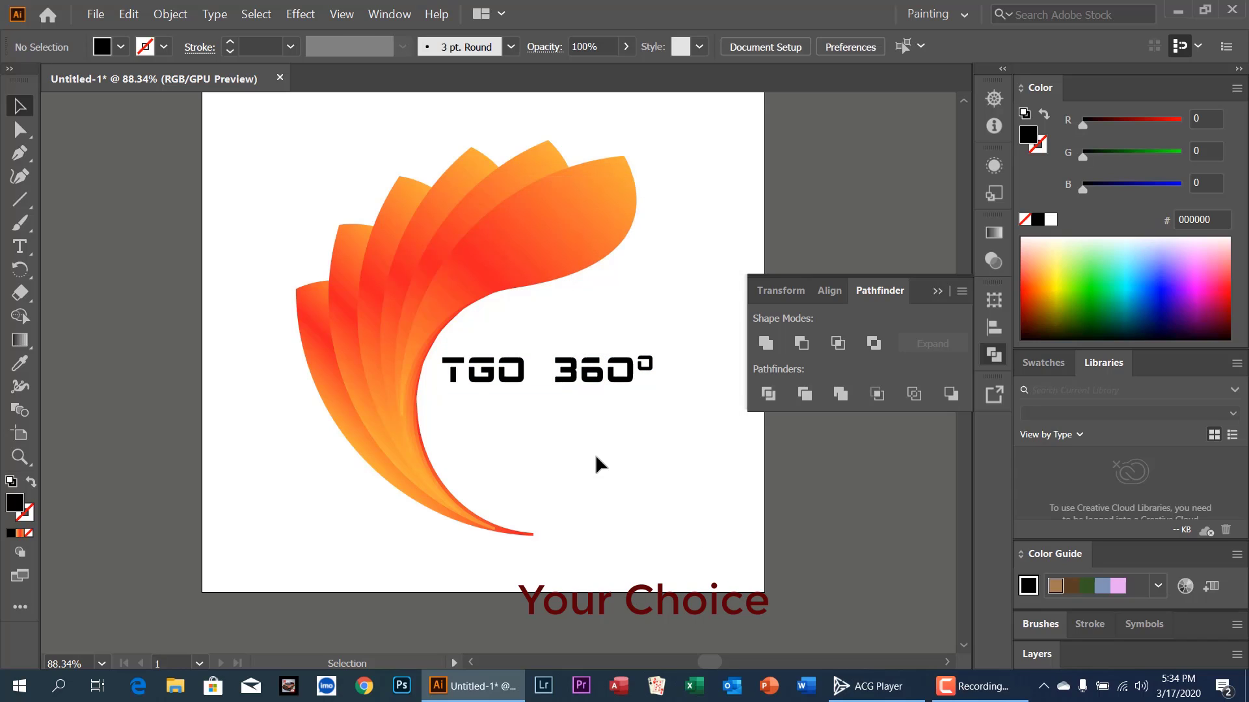
Fill the outlined TGO 360° lettering with the orange and red gradient, try the freeform gradient type and deselect it.
click(580, 378)
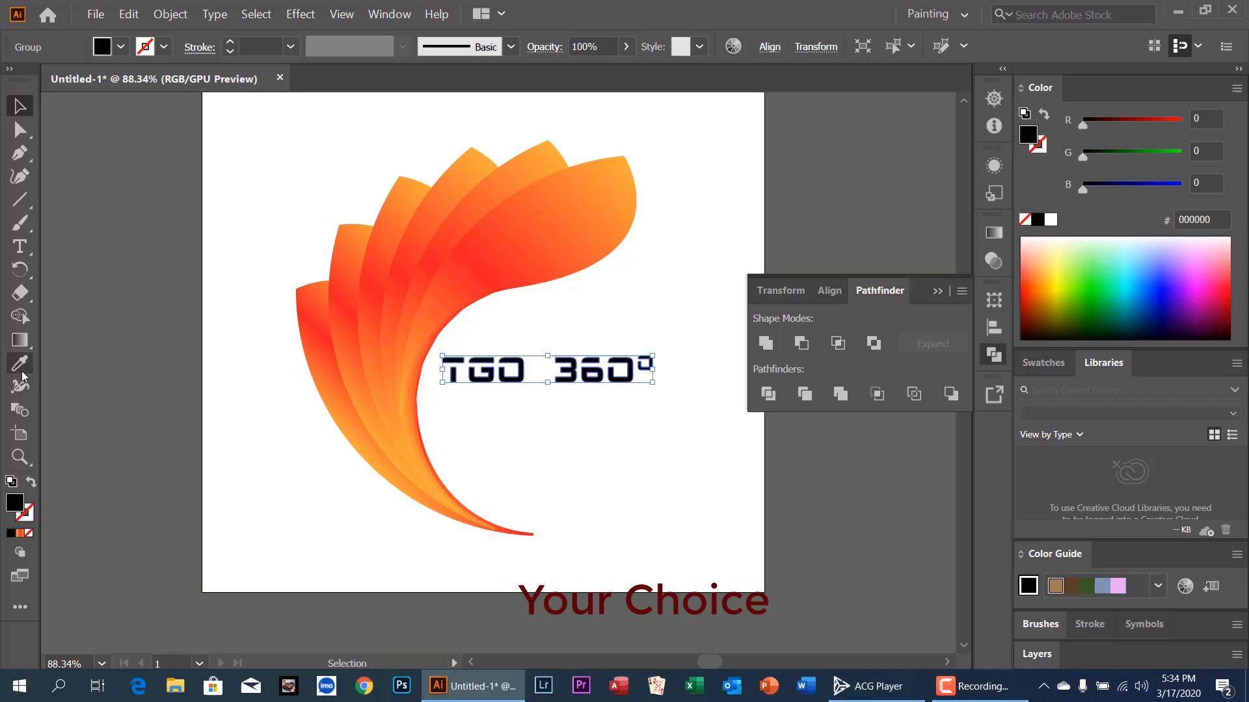
click(19, 339)
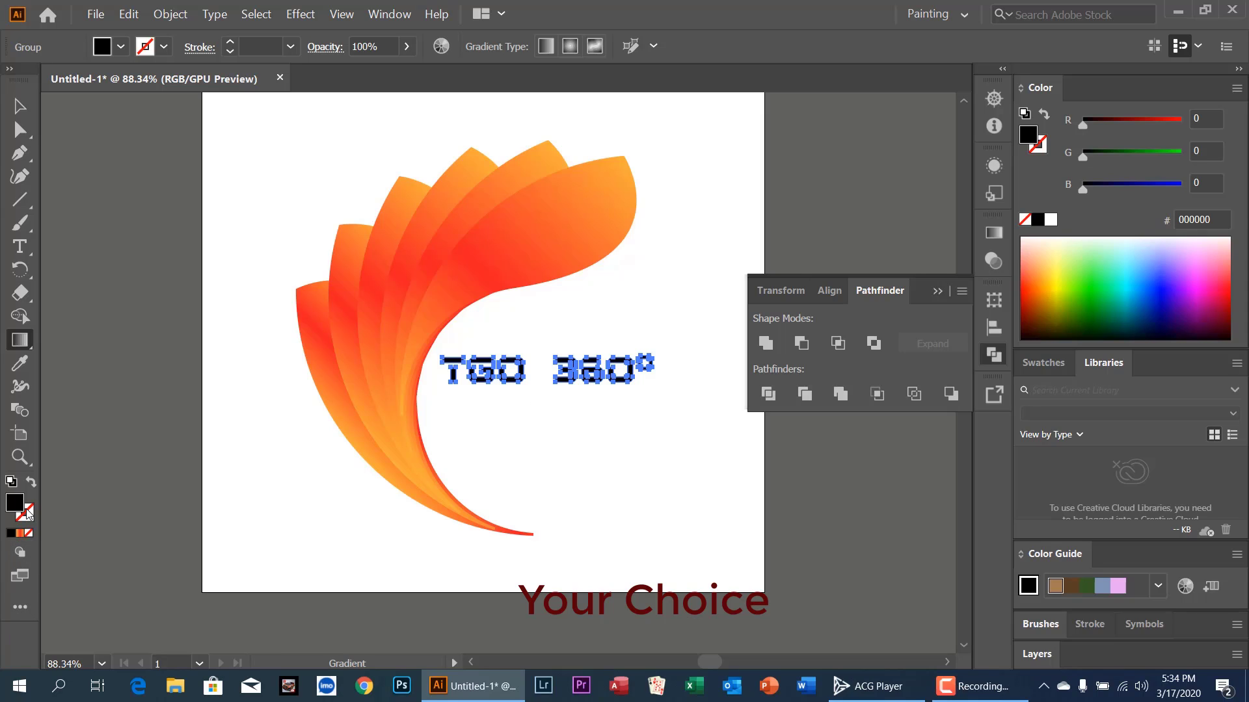
click(22, 534)
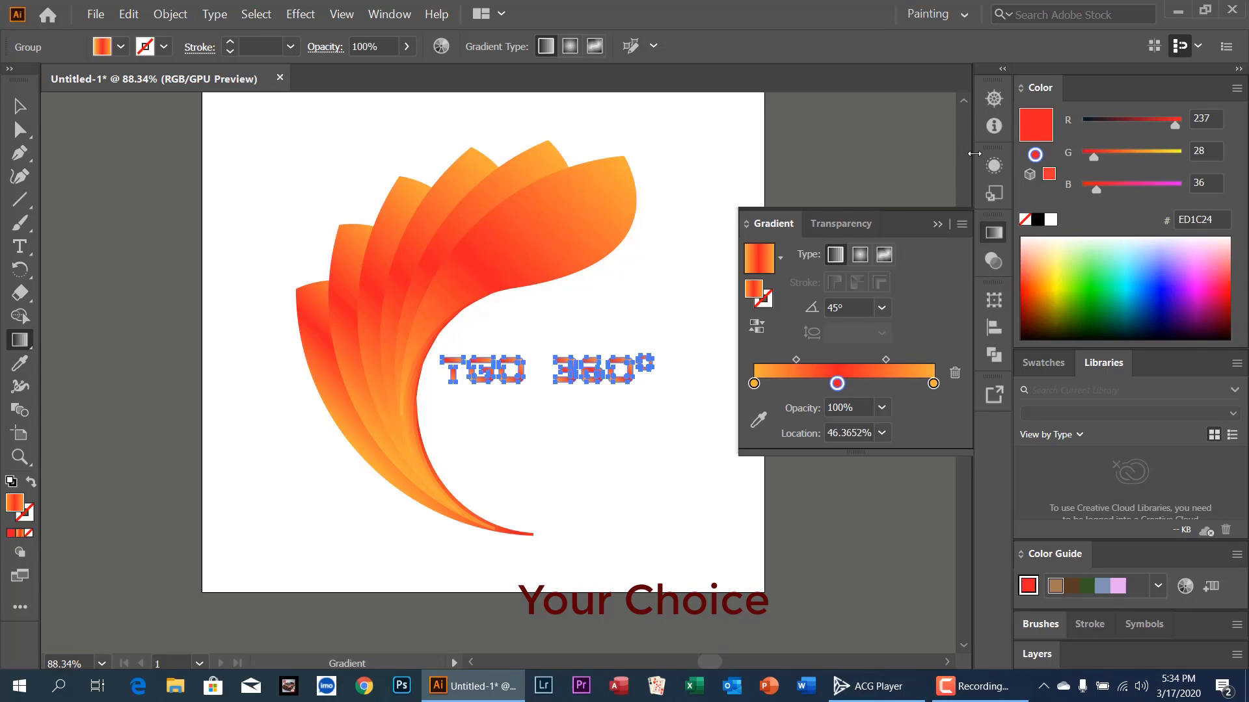
click(886, 255)
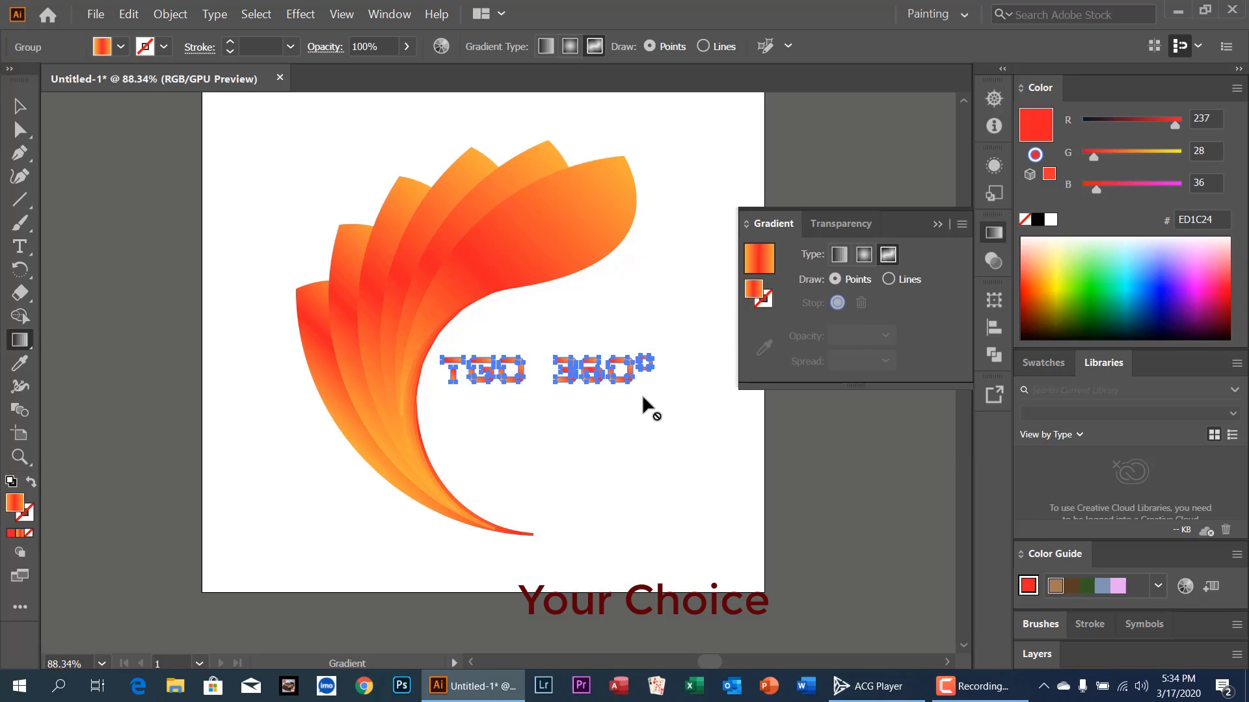
click(19, 106)
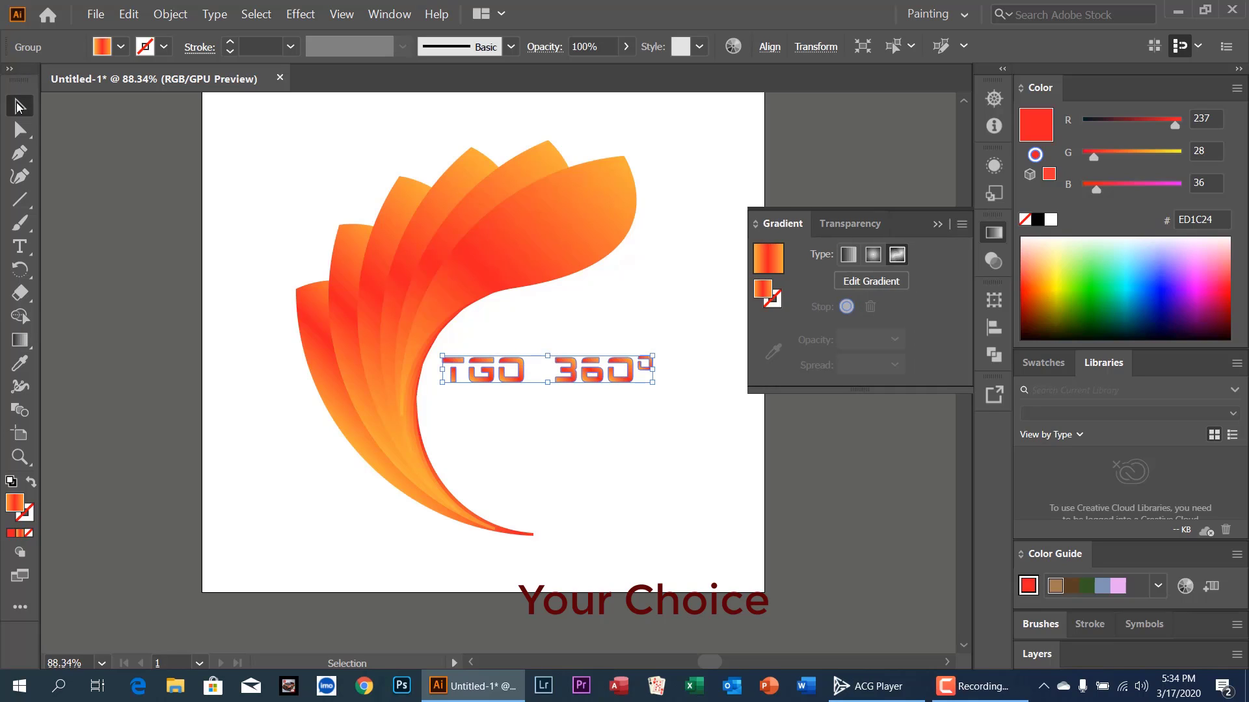
click(121, 188)
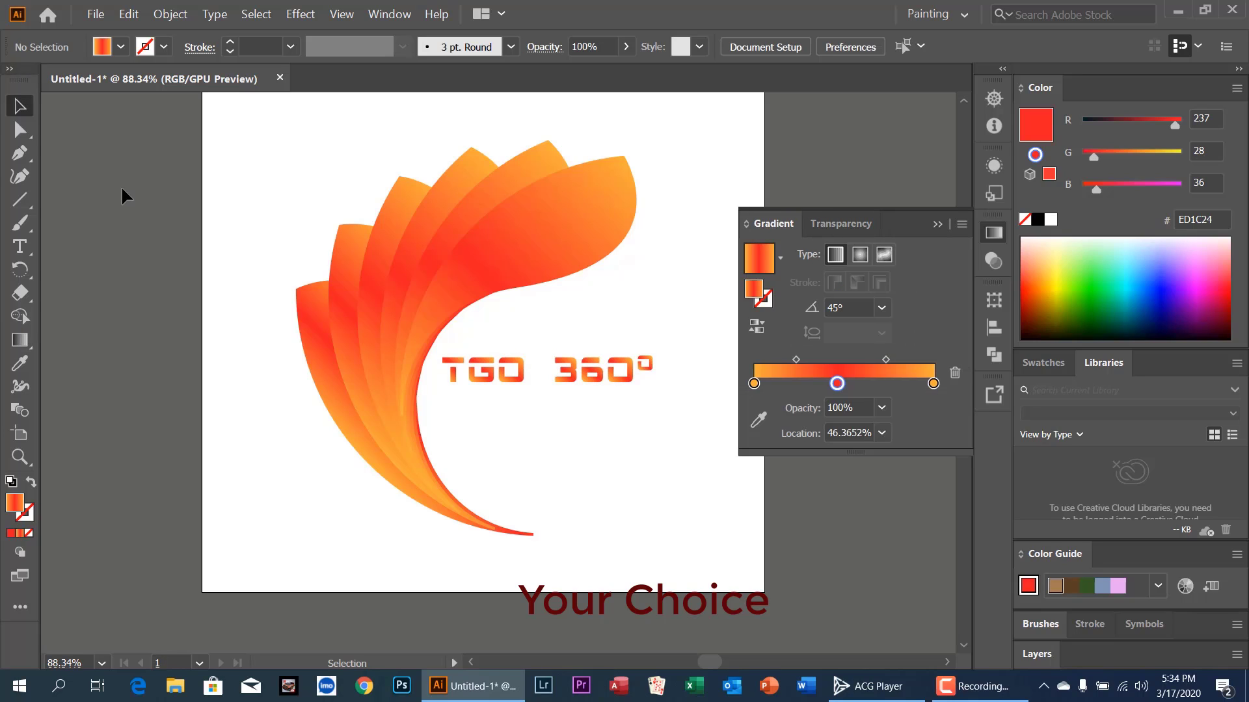
Try a radial gradient on the TGO 360° lettering, set it to linear at 0° and deselect it.
click(523, 376)
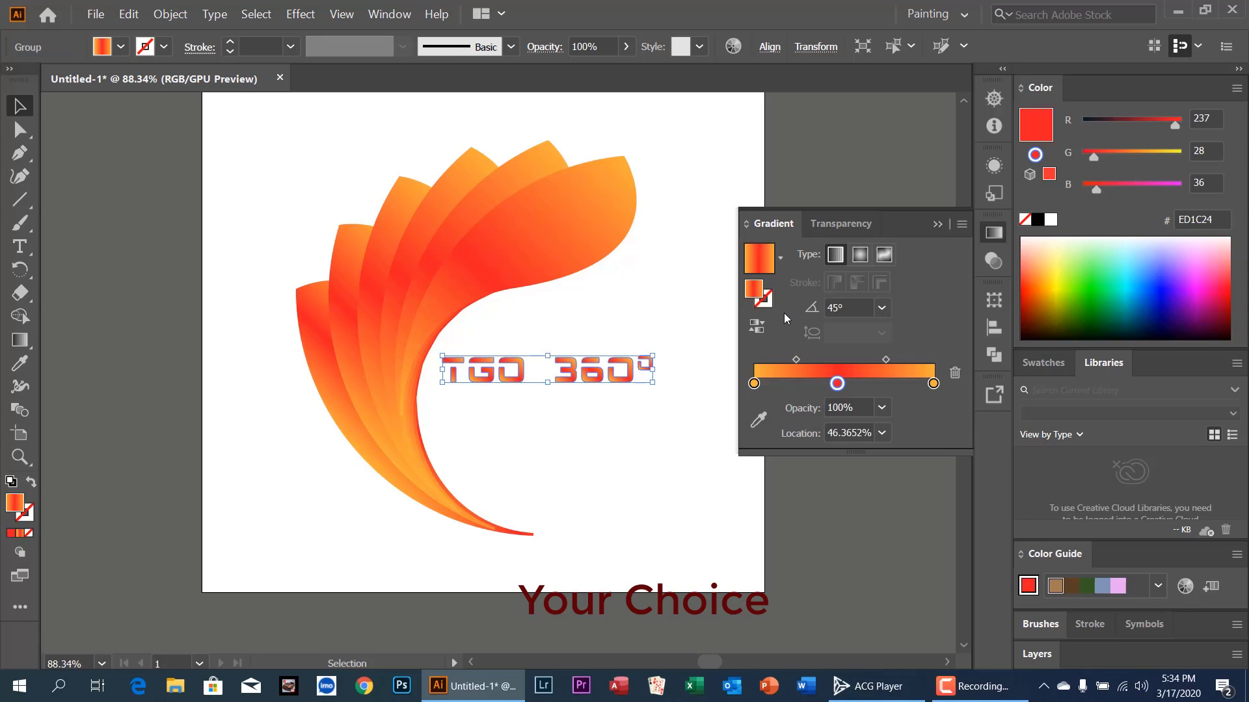
click(864, 262)
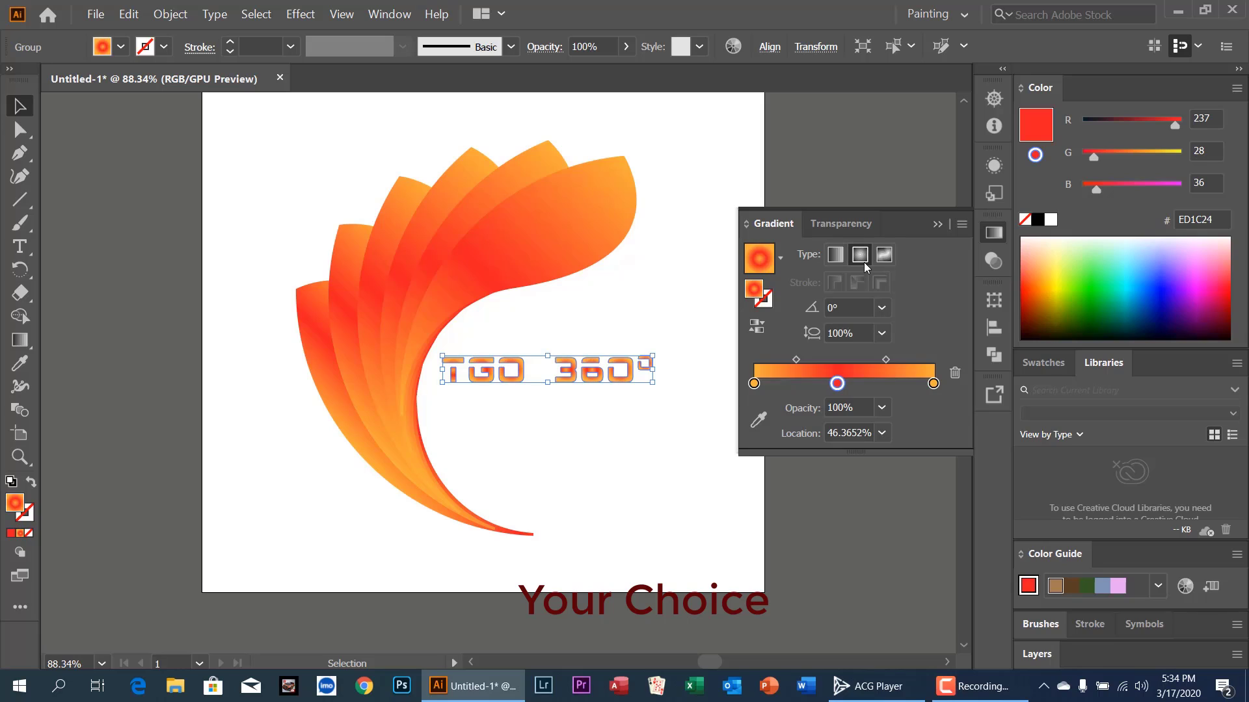
click(833, 259)
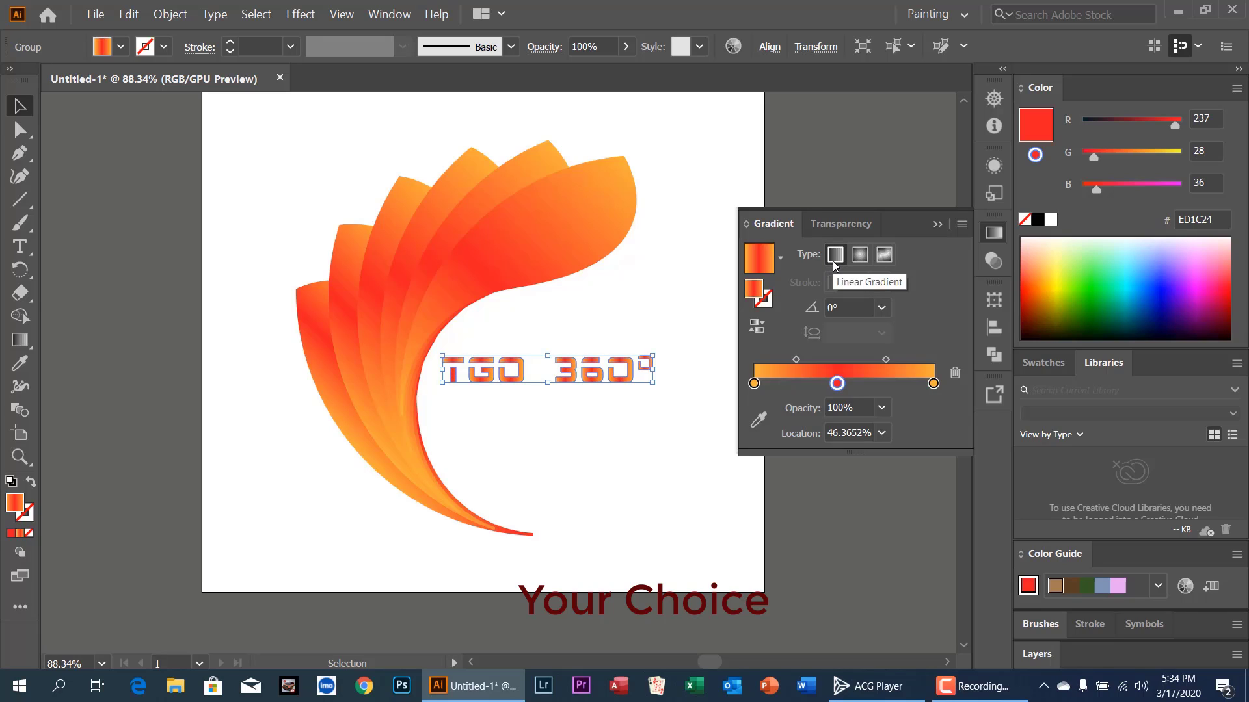
click(648, 273)
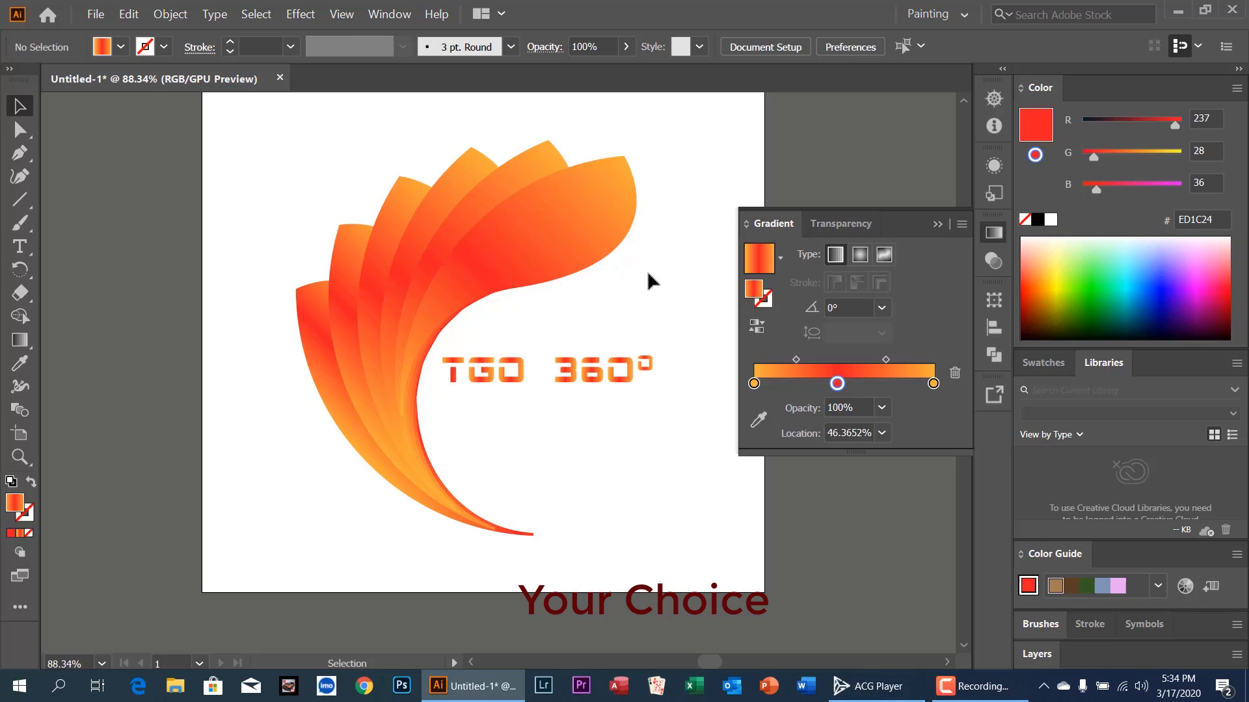
Select all the petals, try the freeform gradient type and expand their appearance.
drag(273, 185, 436, 345)
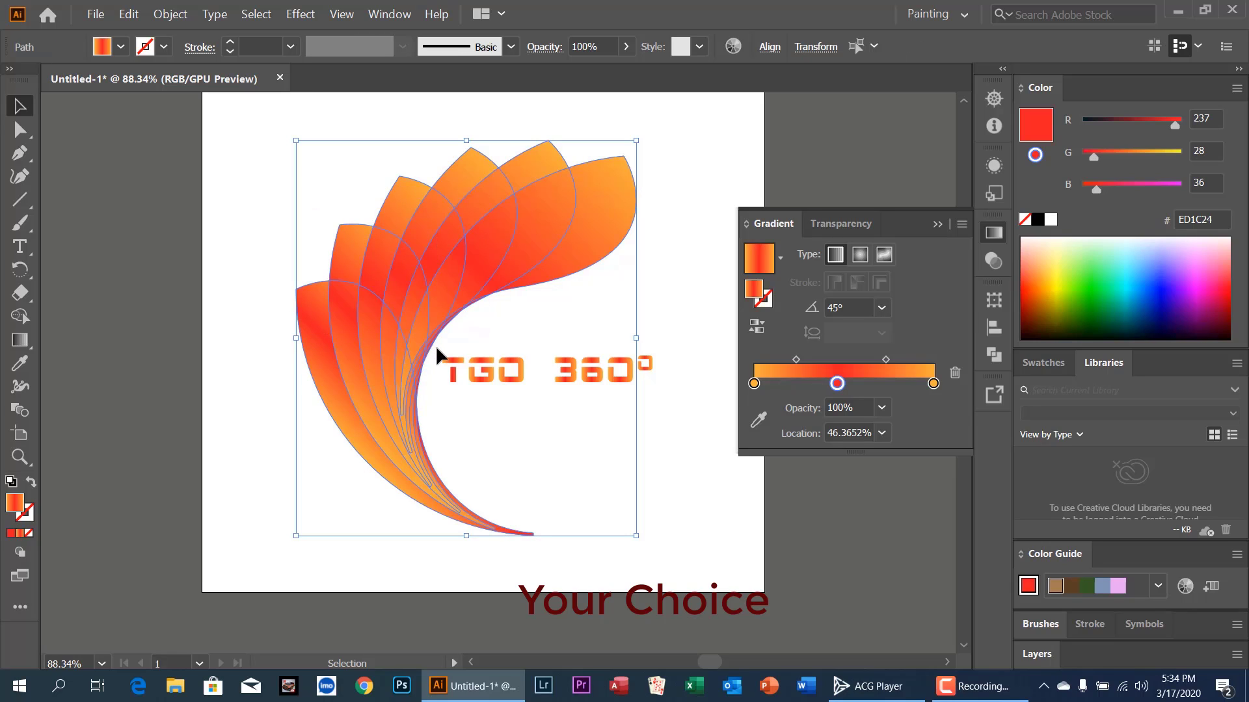
click(883, 259)
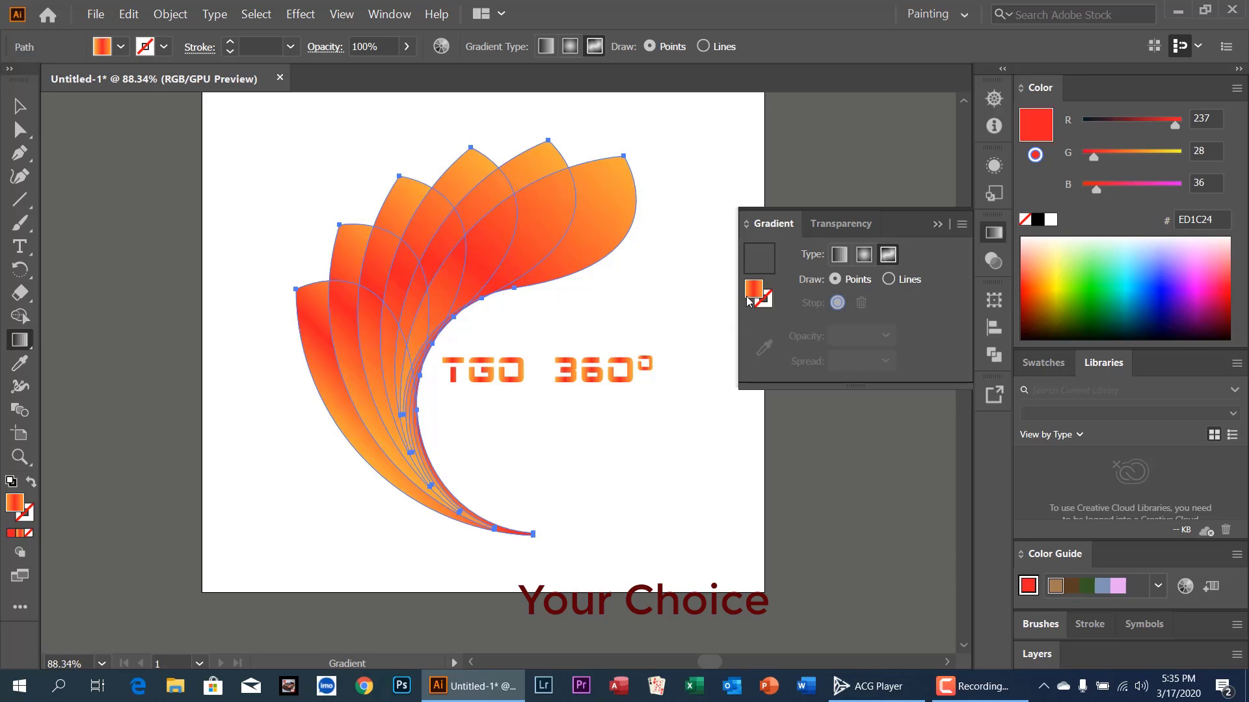
click(171, 16)
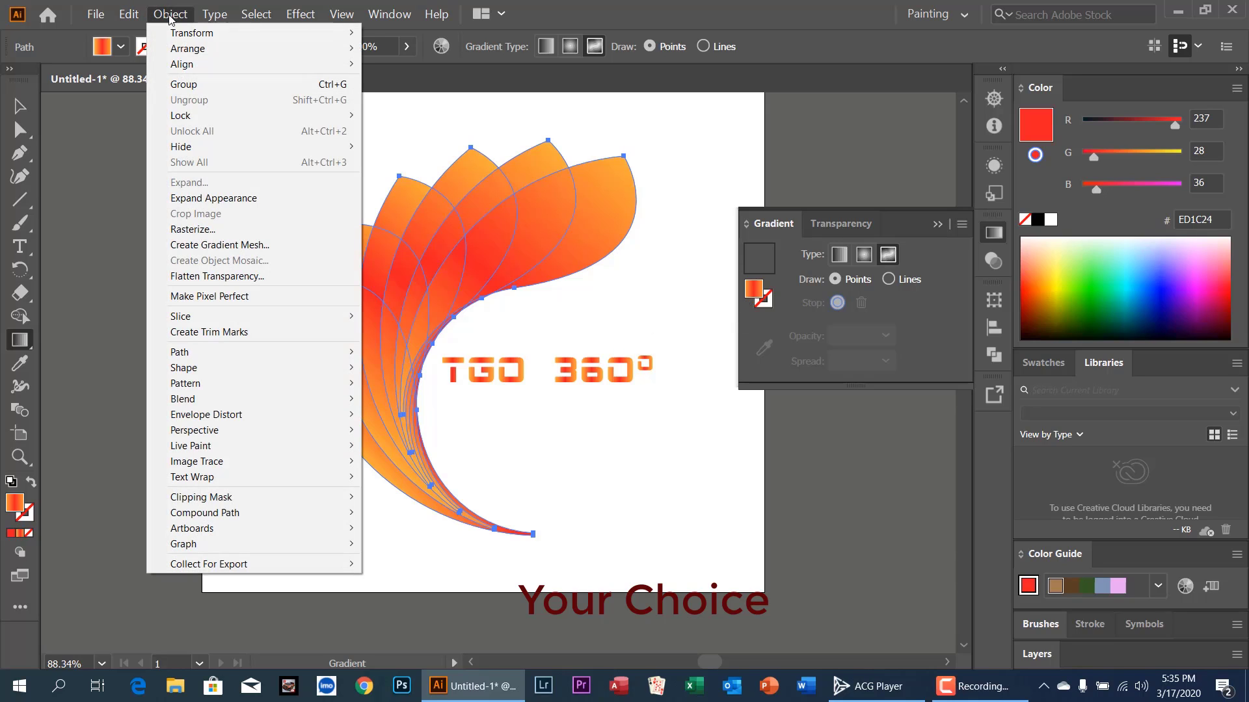
click(188, 198)
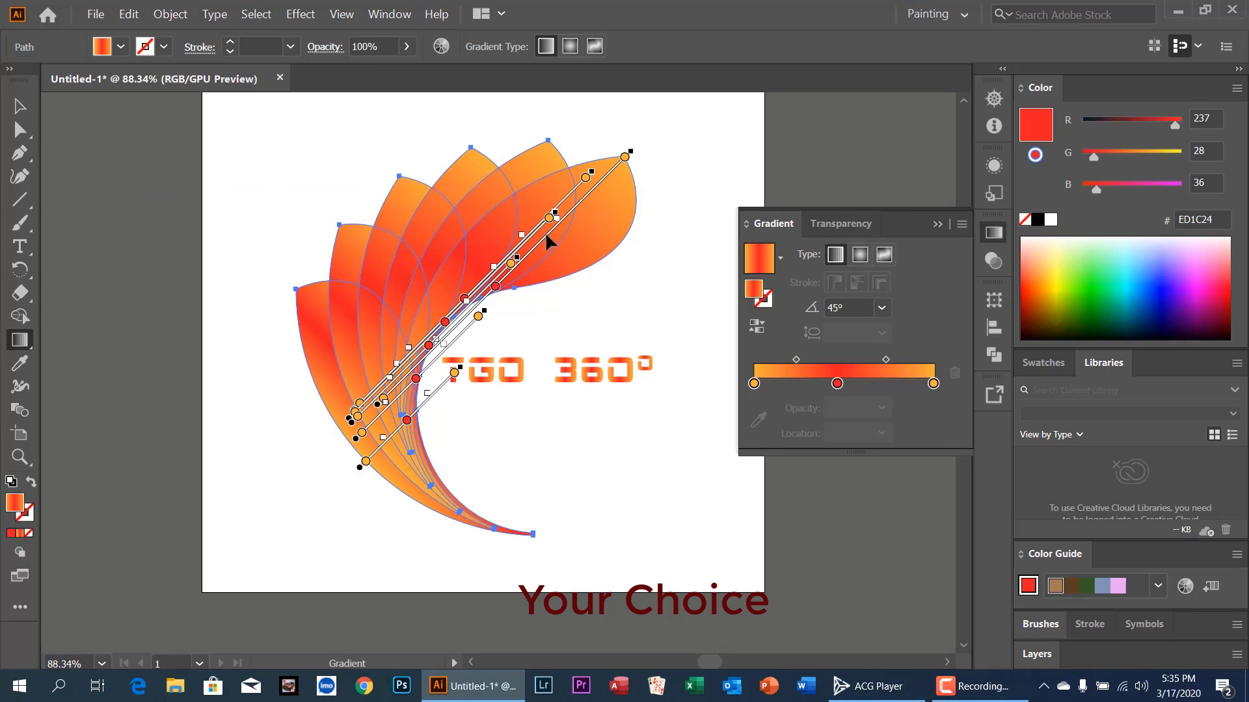
Shift the linear gradients of the front petals toward the fan's inner curve, making their tips light orange, and deselect the petals.
mouse_move(545, 233)
mouse_down()
mouse_move(508, 238)
mouse_move(532, 231)
mouse_move(537, 209)
mouse_move(504, 251)
mouse_move(473, 262)
mouse_up()
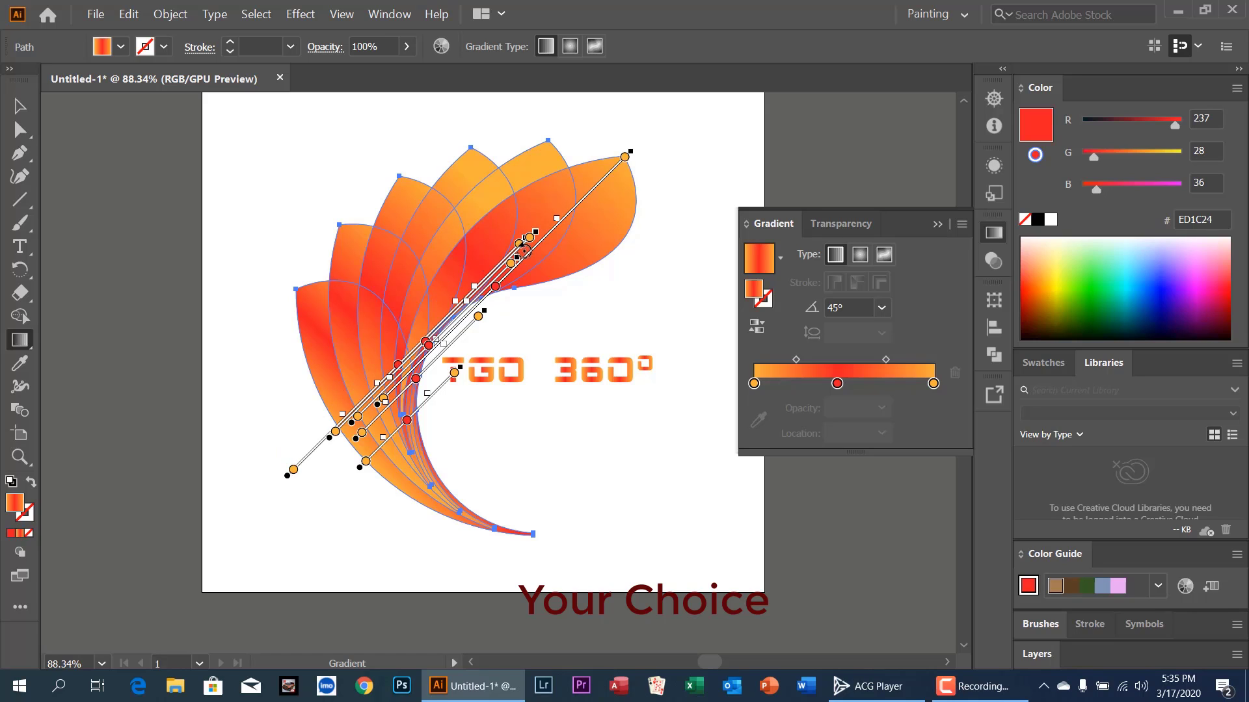
mouse_move(539, 251)
mouse_down()
mouse_move(467, 229)
mouse_move(431, 282)
mouse_move(491, 213)
mouse_up()
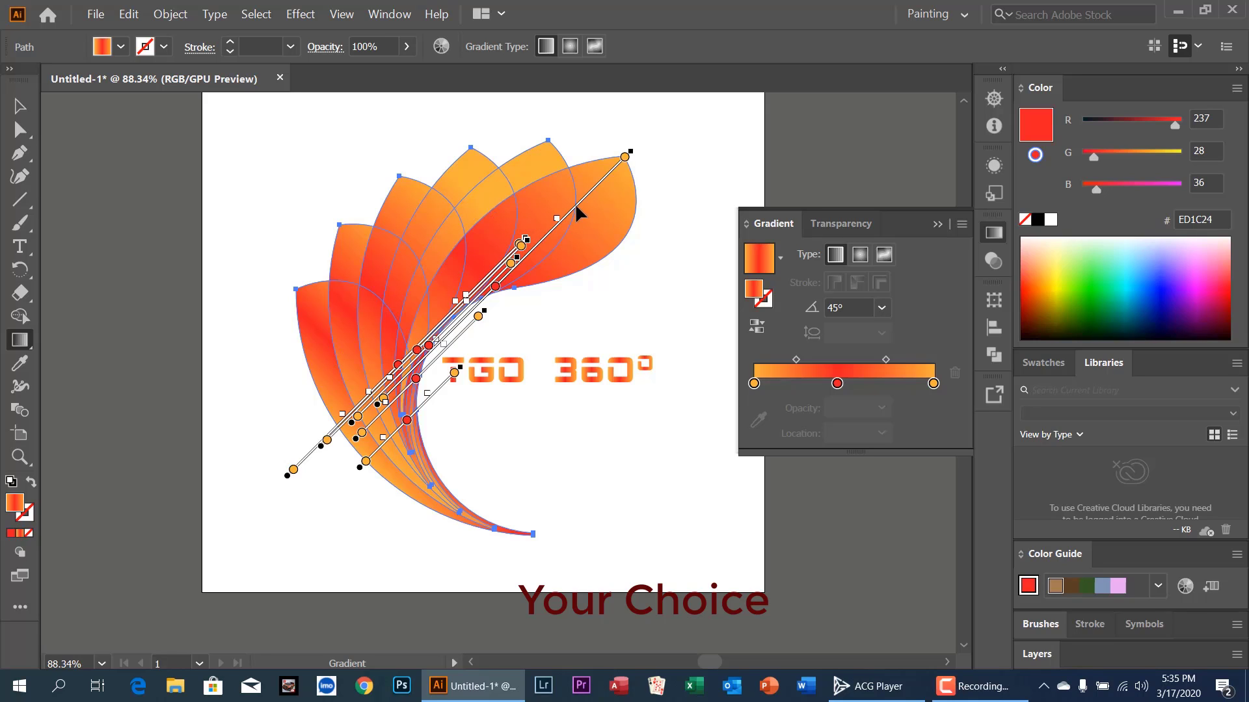
drag(579, 199, 532, 260)
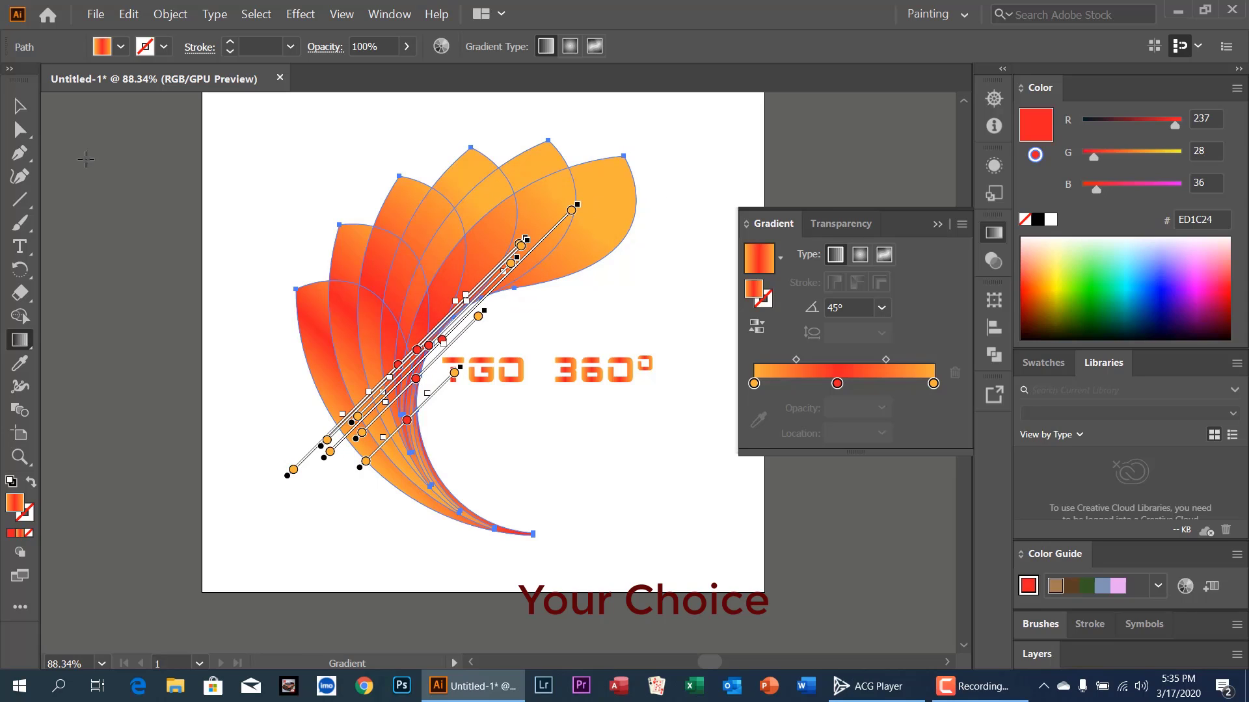
click(19, 106)
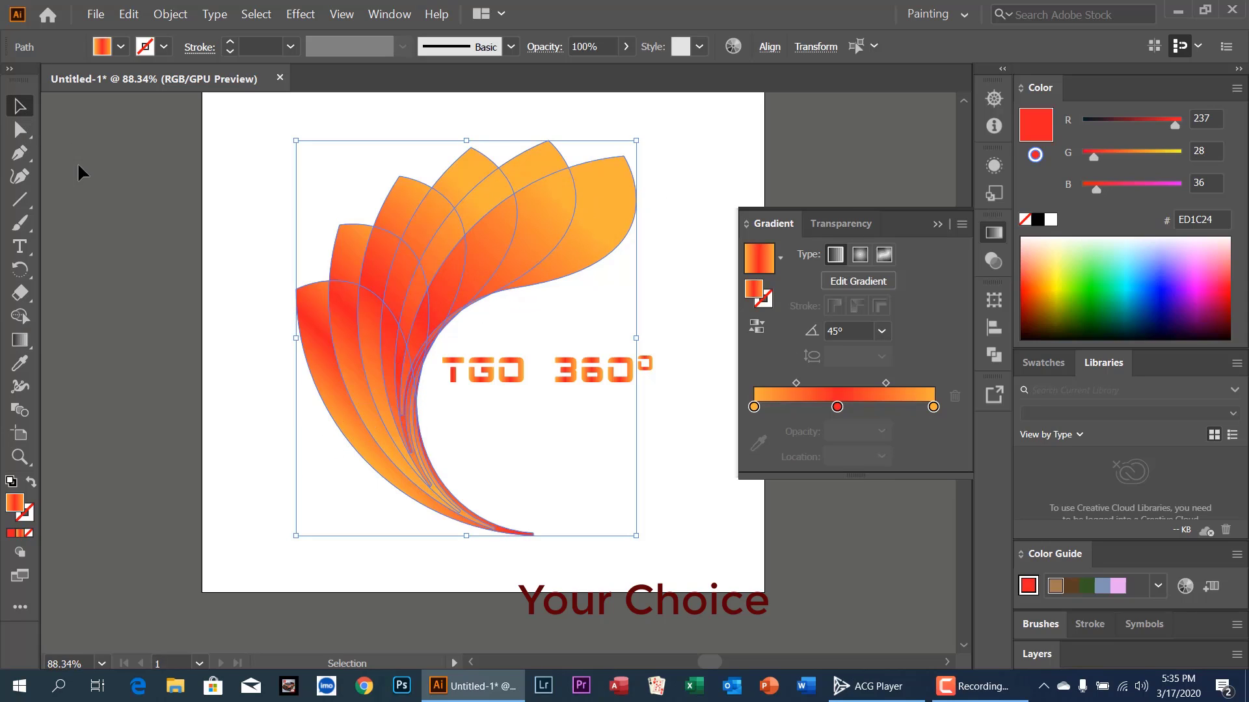
click(103, 211)
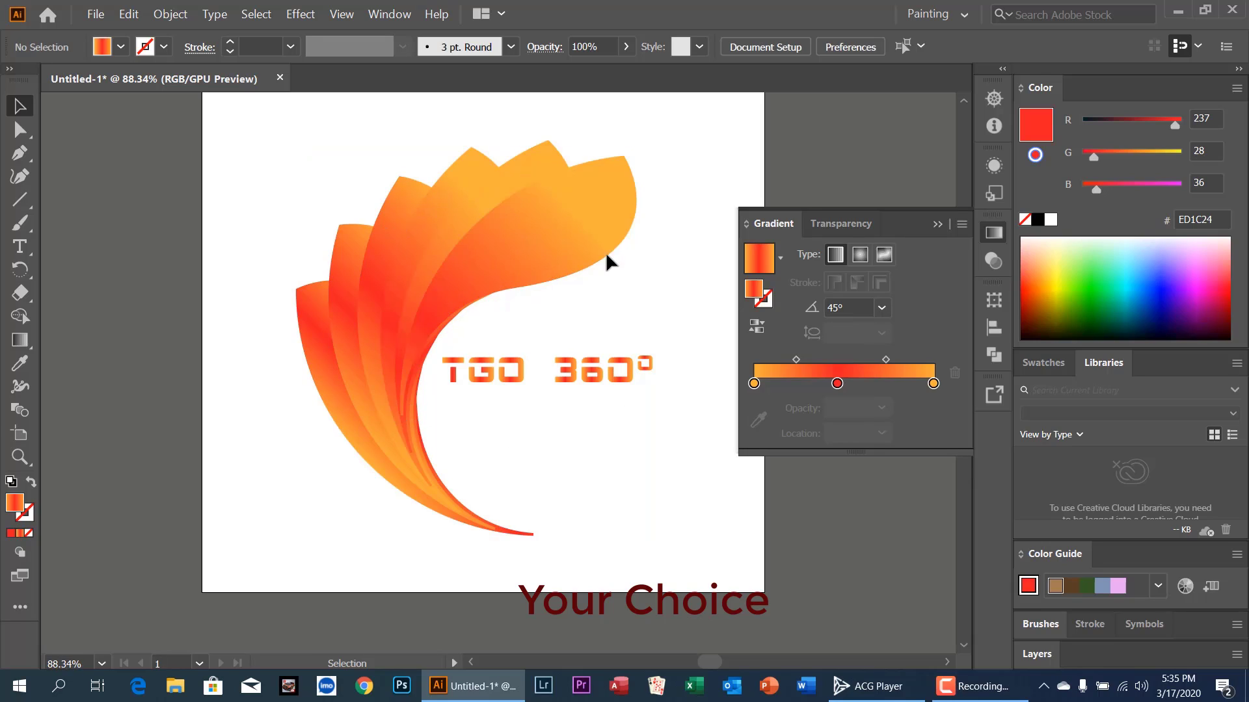
Delete the frontmost petal of the fan.
click(604, 221)
key(Delete)
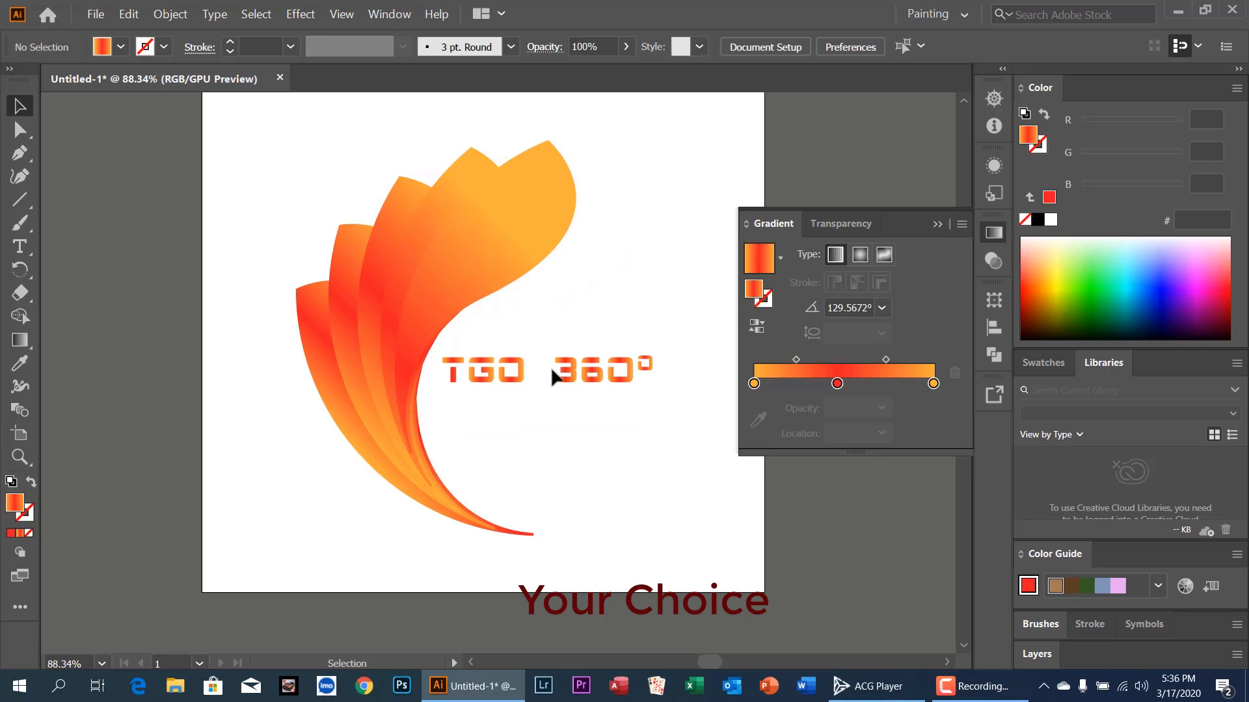
Try to shift the light orange end stop of the new front petal's linear gradient, and deselect the petal.
click(473, 237)
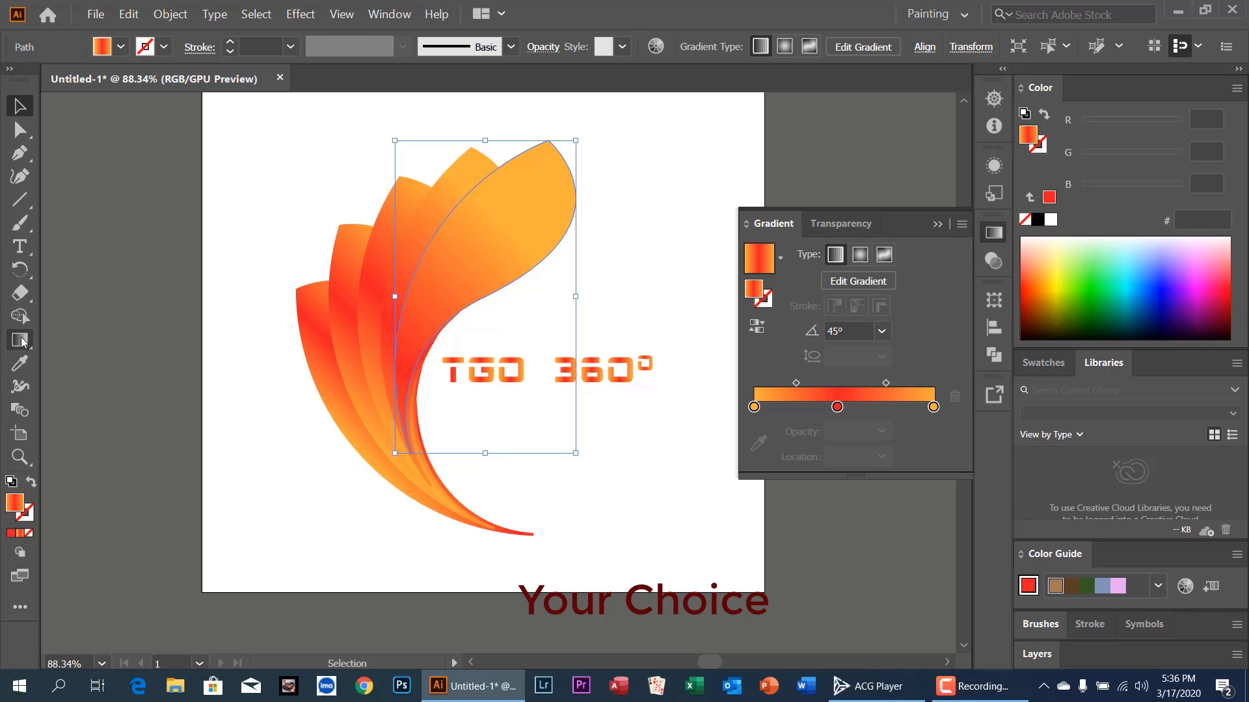
click(20, 341)
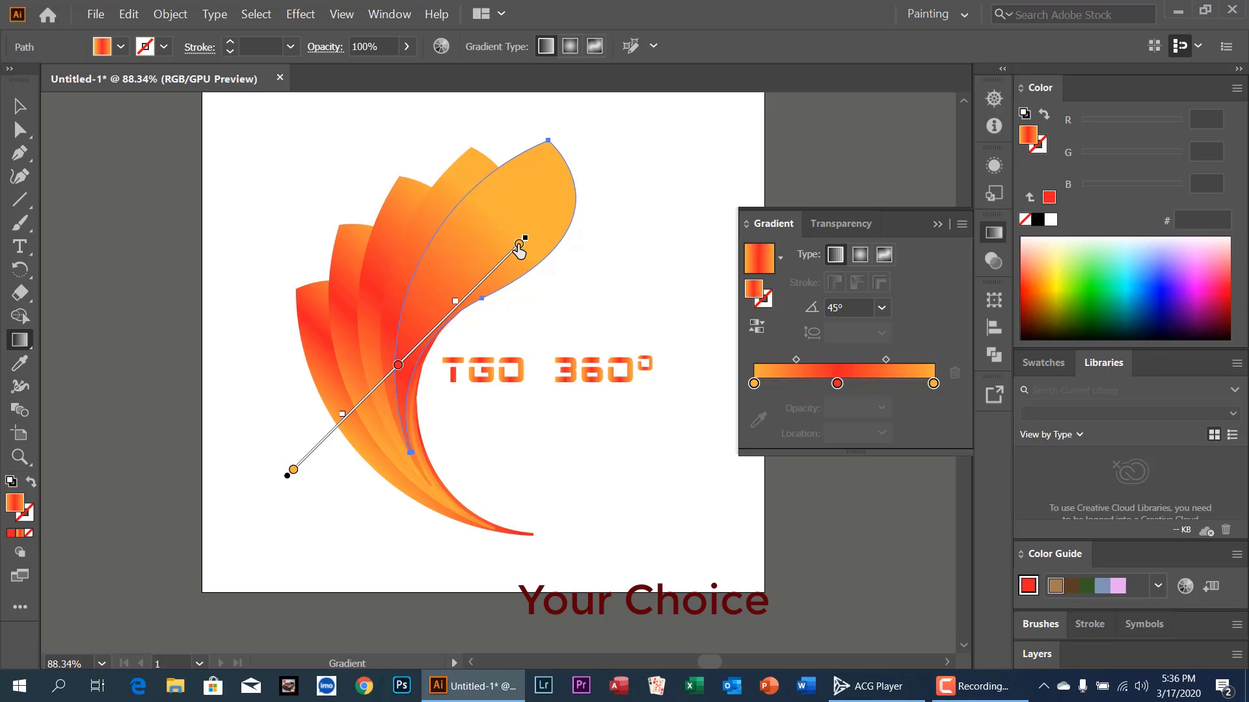
click(519, 246)
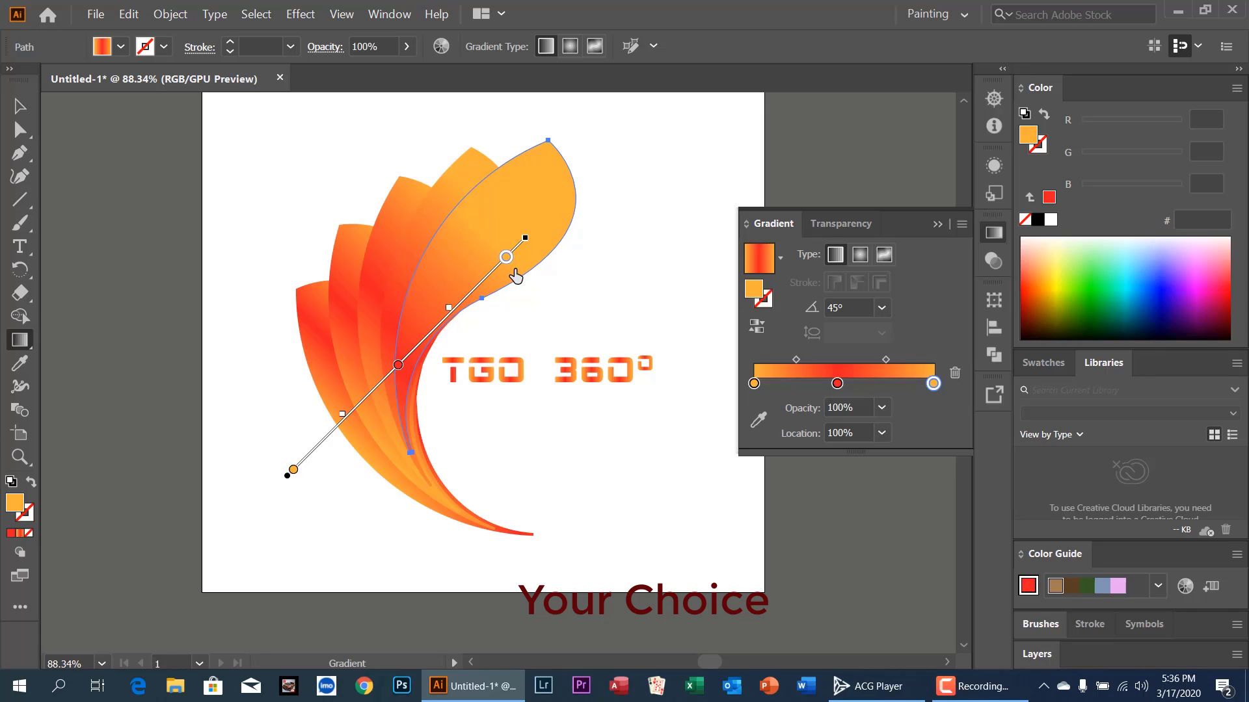
mouse_move(543, 242)
mouse_down()
mouse_move(557, 223)
mouse_move(527, 248)
mouse_up()
click(519, 245)
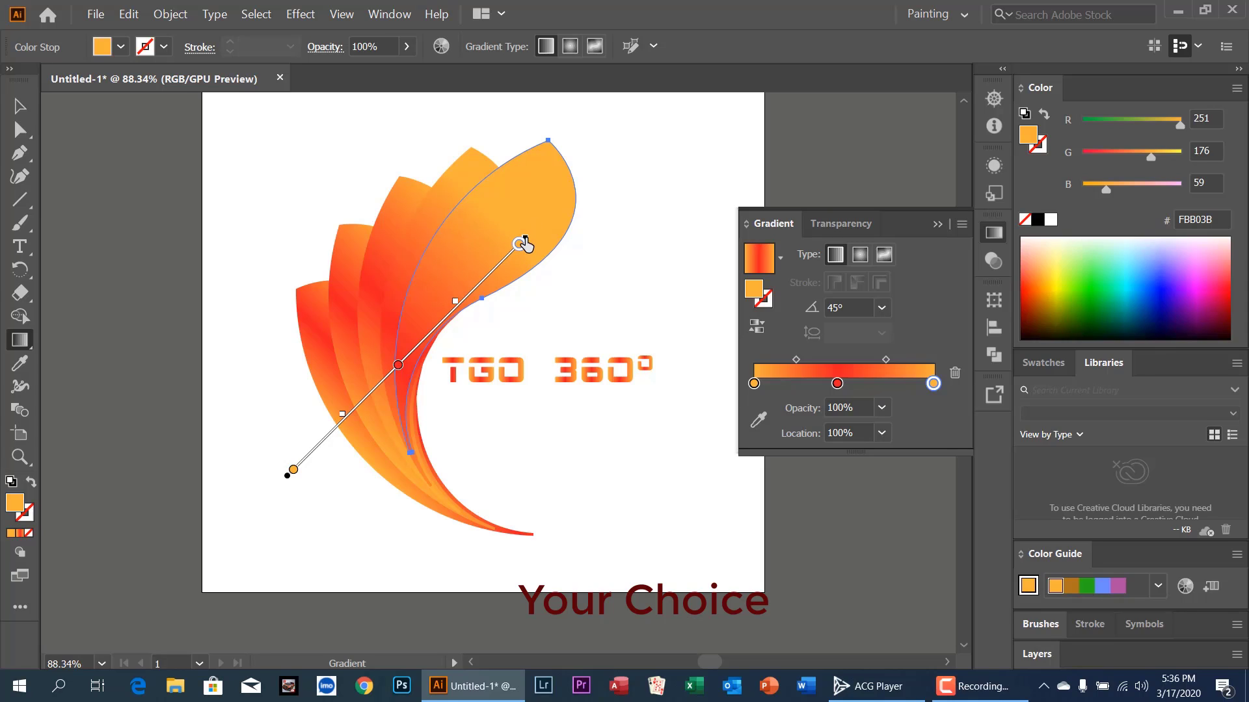
mouse_move(522, 247)
mouse_down()
mouse_move(461, 316)
mouse_move(571, 242)
mouse_move(530, 260)
mouse_move(557, 226)
mouse_move(532, 242)
mouse_up()
click(24, 114)
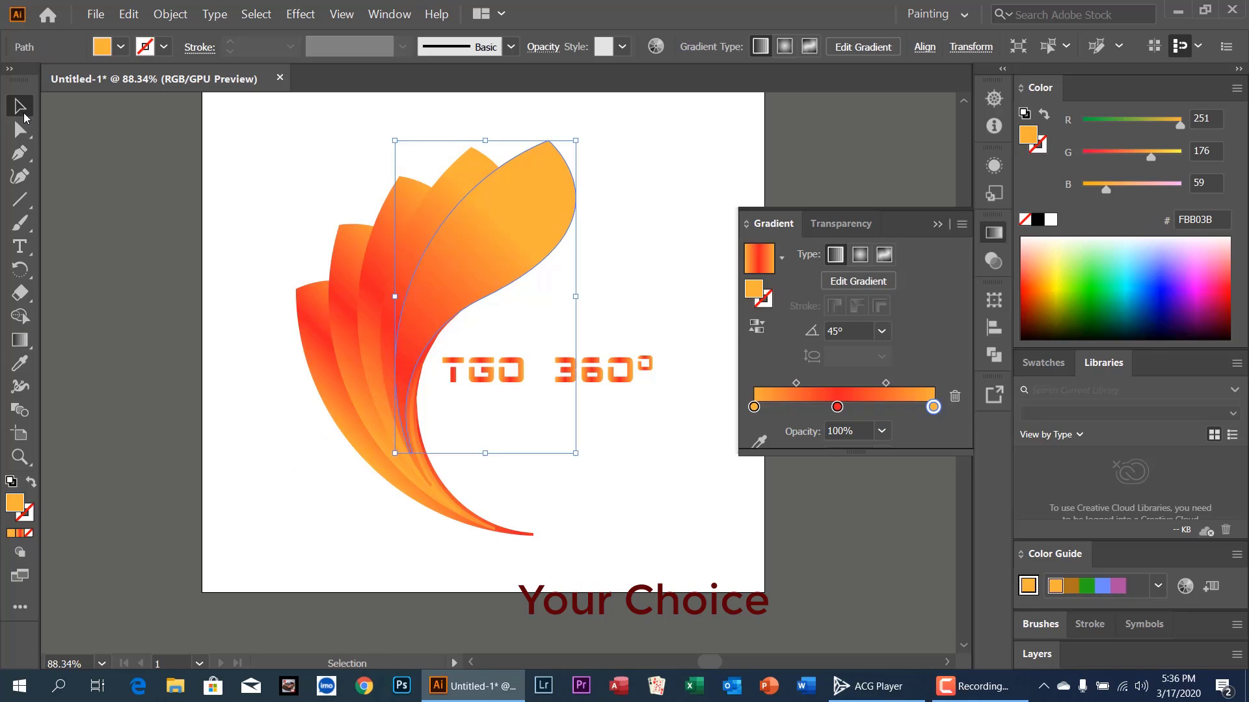
click(274, 298)
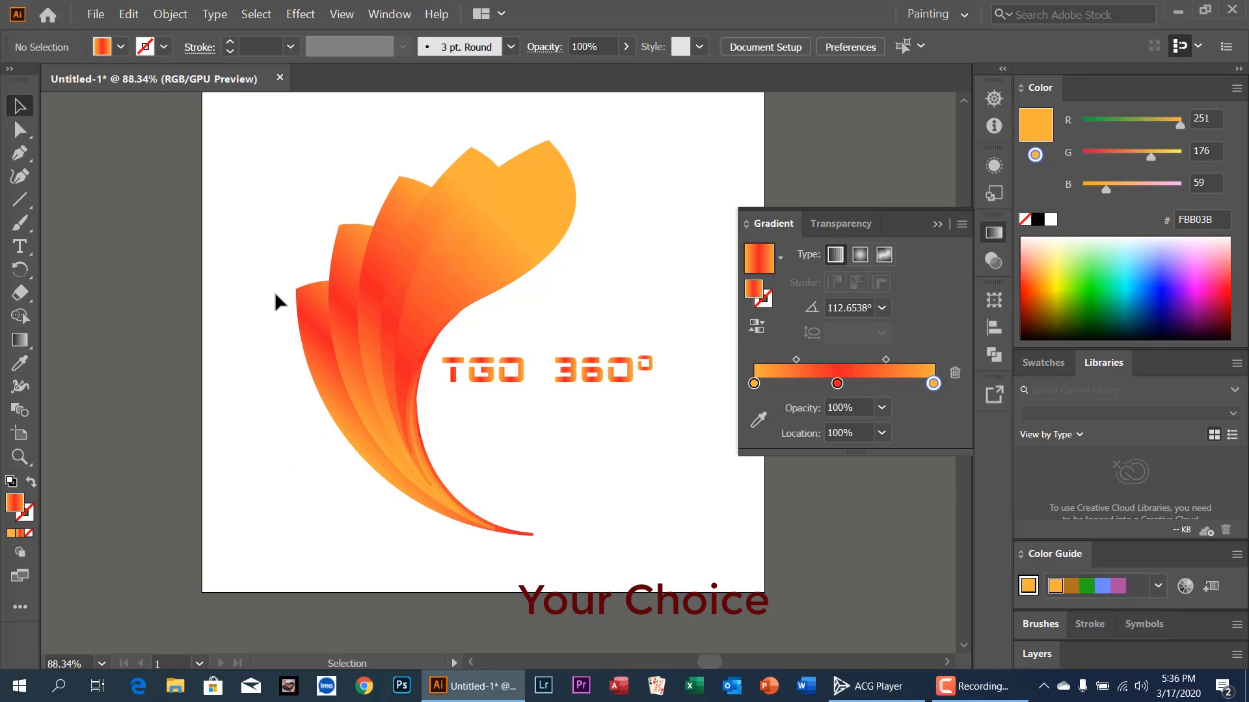
Add a drop shadow with 28% opacity to all the petals and the TGO 360° lettering.
click(486, 220)
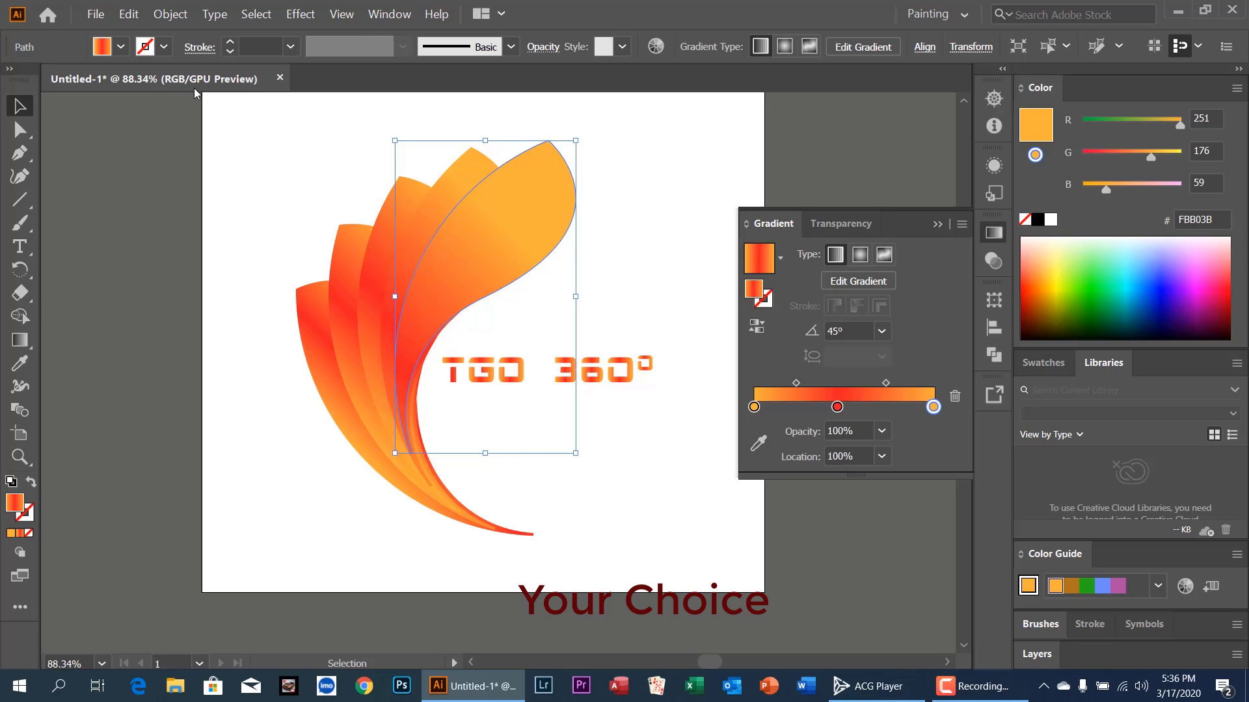
drag(250, 123, 494, 364)
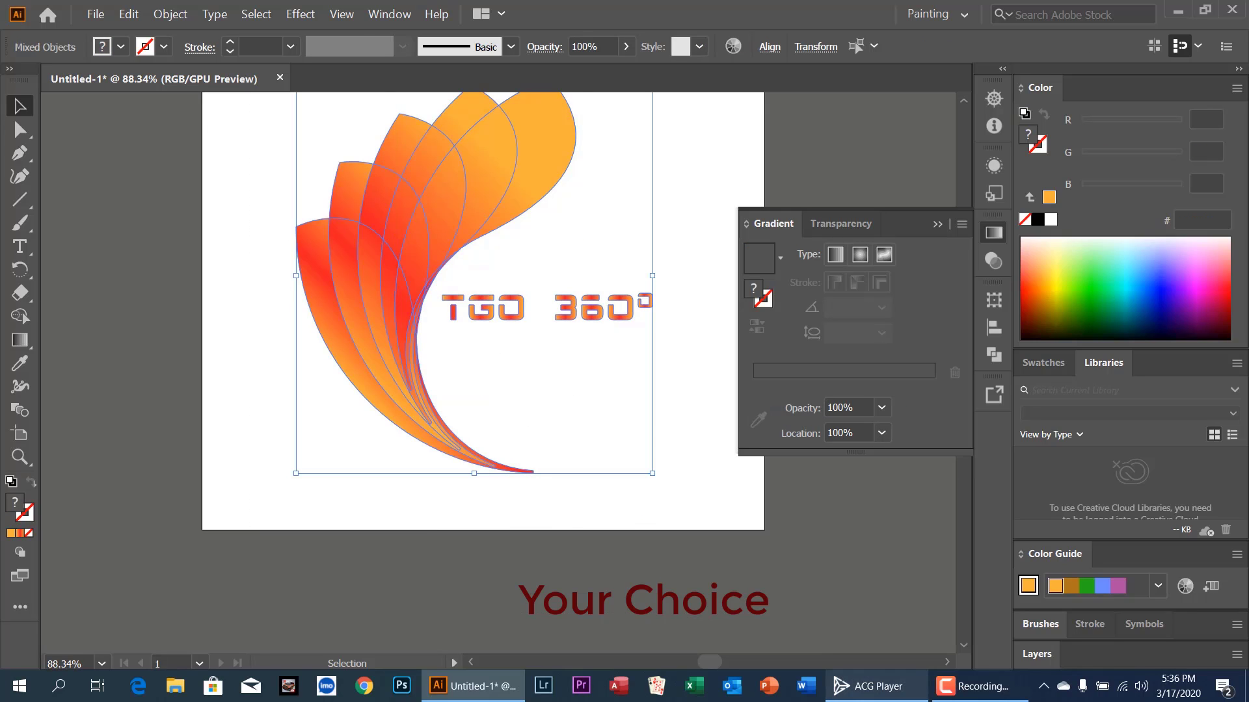
scroll(491, 374, up, 3)
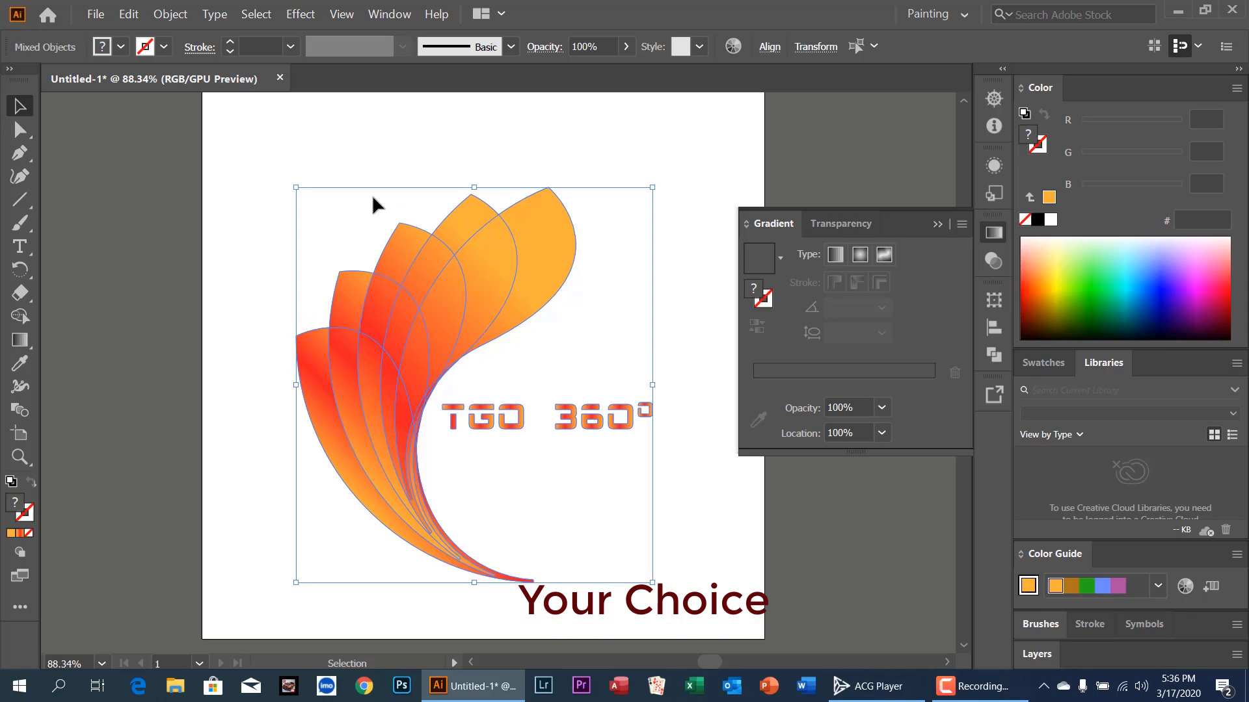
click(298, 20)
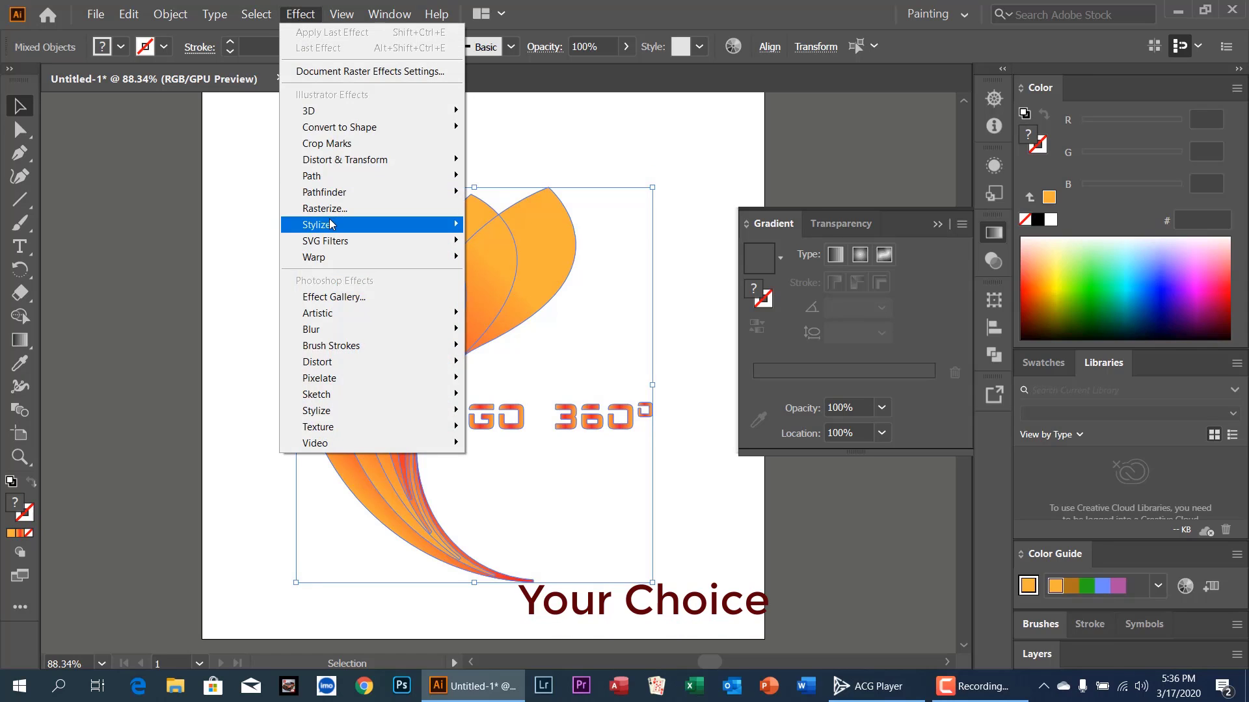
mouse_move(328, 225)
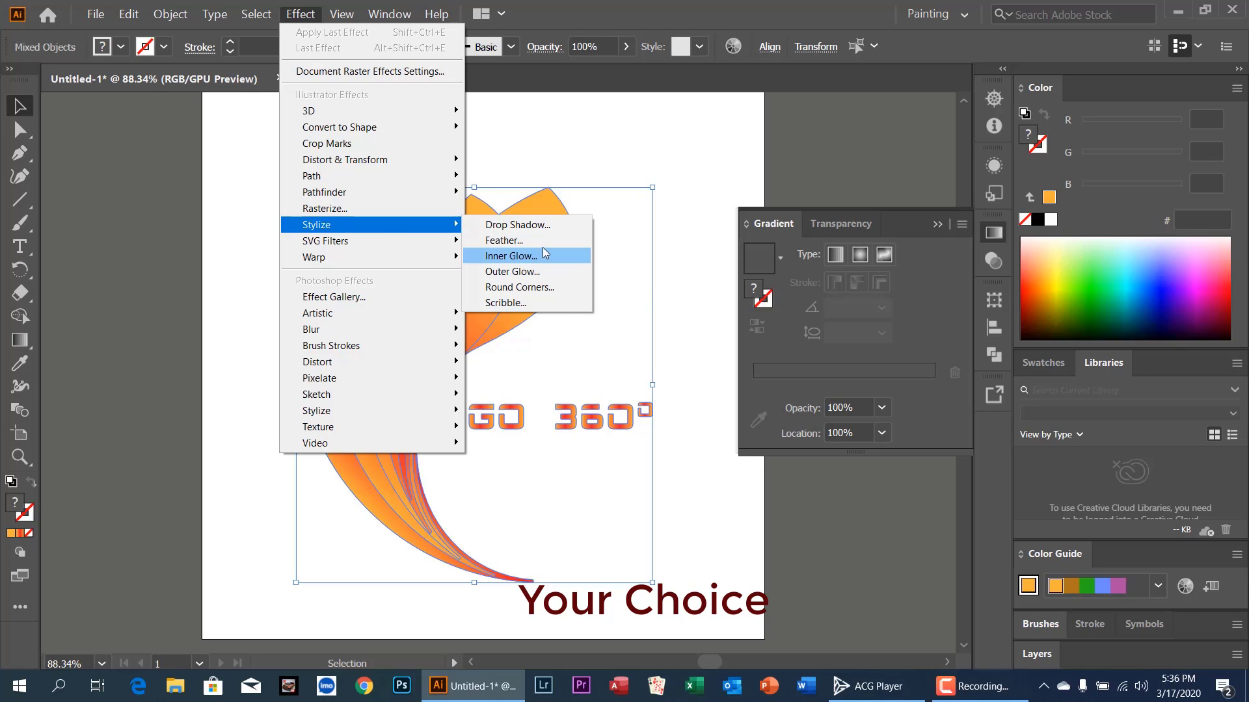
click(565, 226)
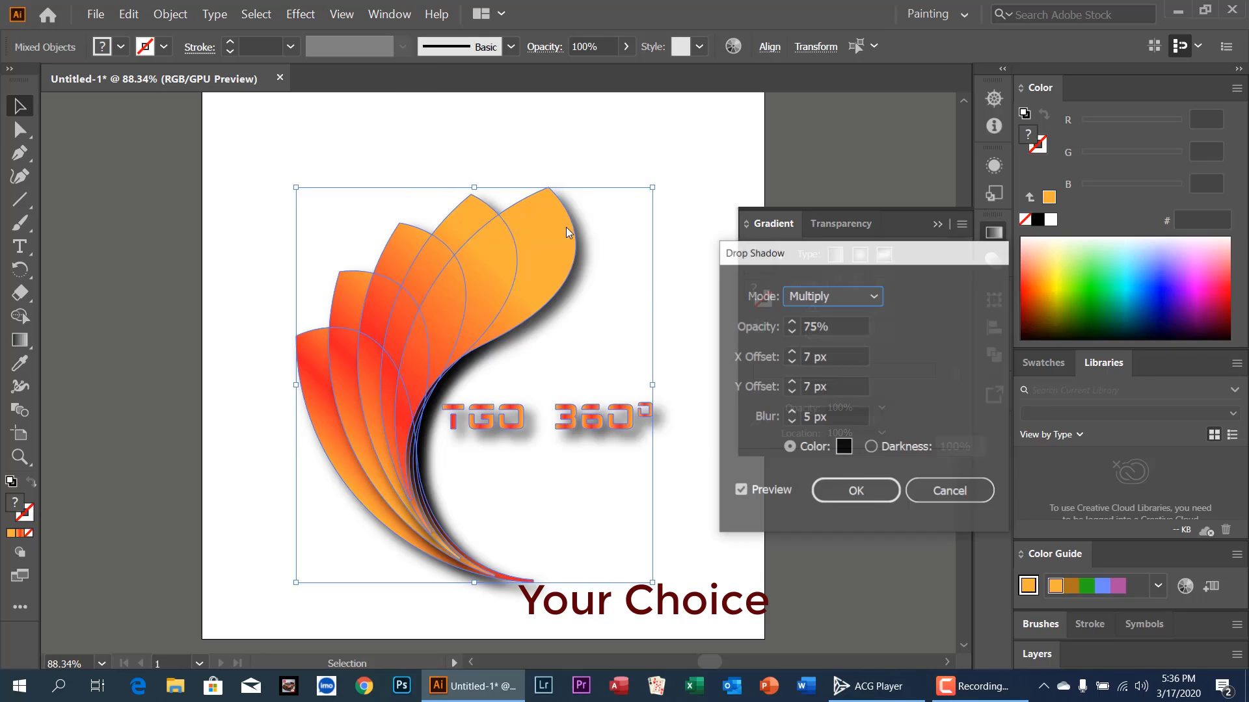
click(790, 331)
click(791, 332)
click(791, 332)
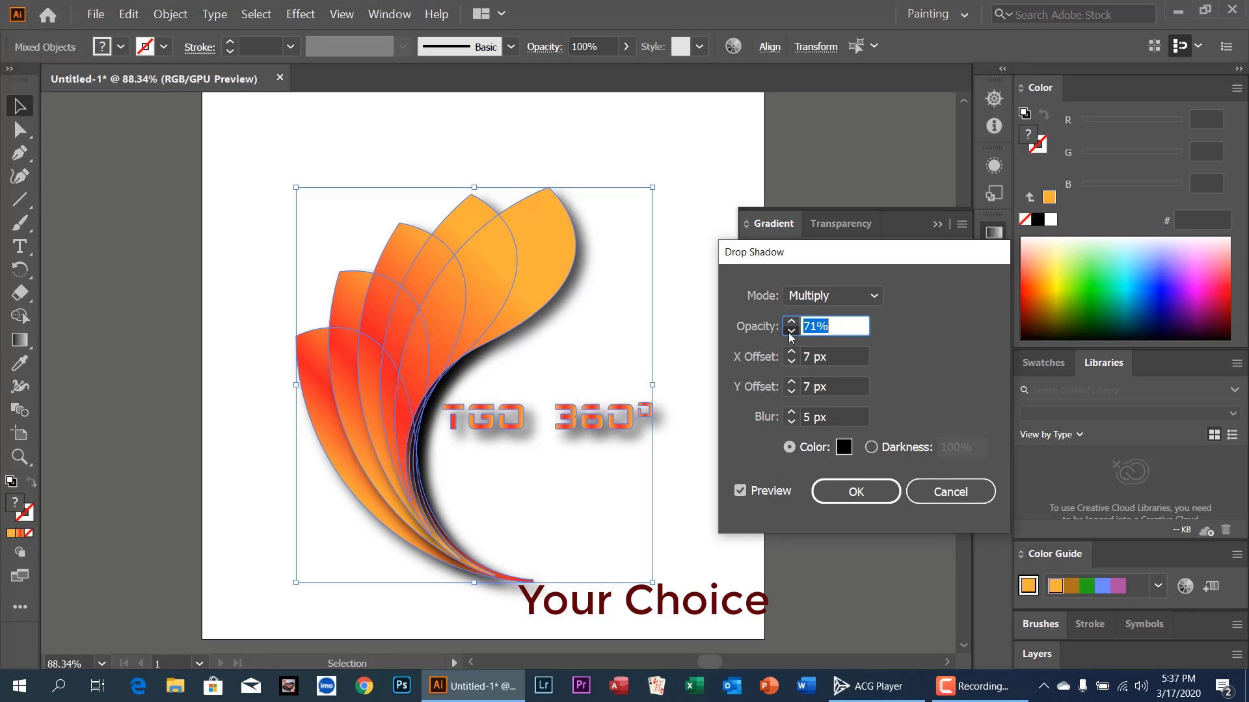
click(790, 332)
click(791, 333)
click(791, 332)
click(791, 333)
click(790, 332)
click(791, 333)
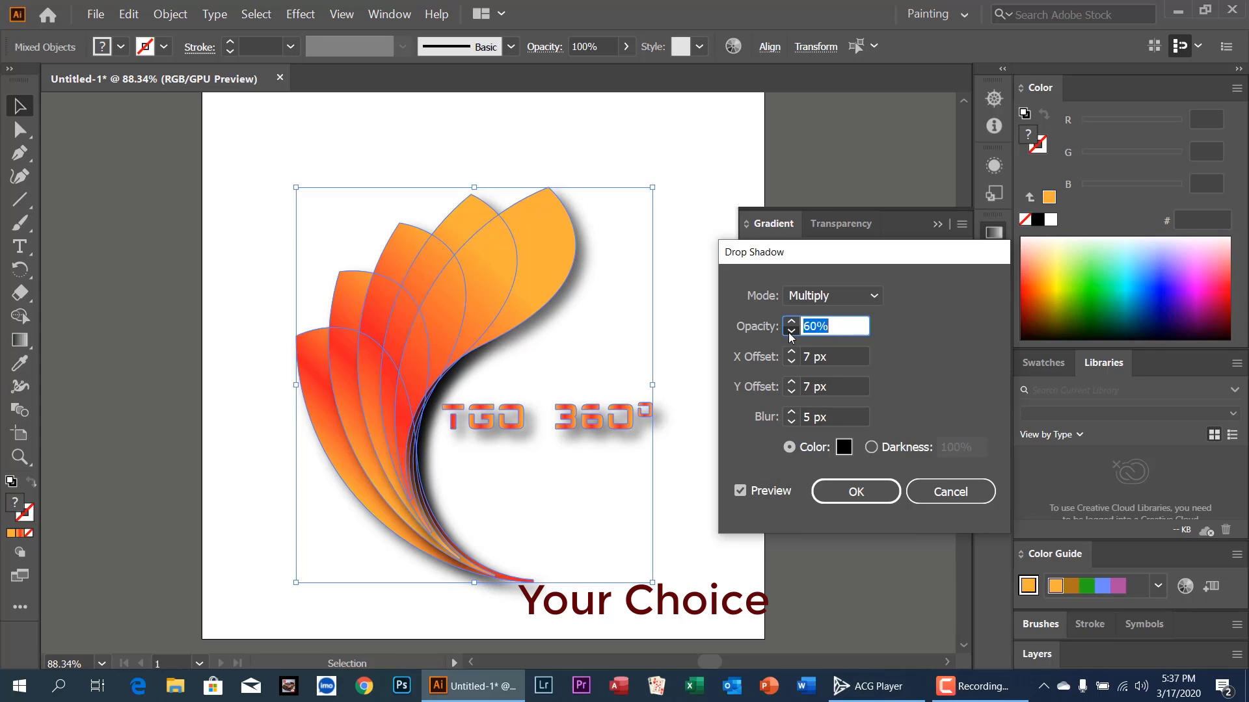
click(791, 332)
click(791, 333)
click(790, 332)
click(791, 332)
click(791, 332)
click(791, 333)
click(790, 332)
click(791, 332)
click(790, 333)
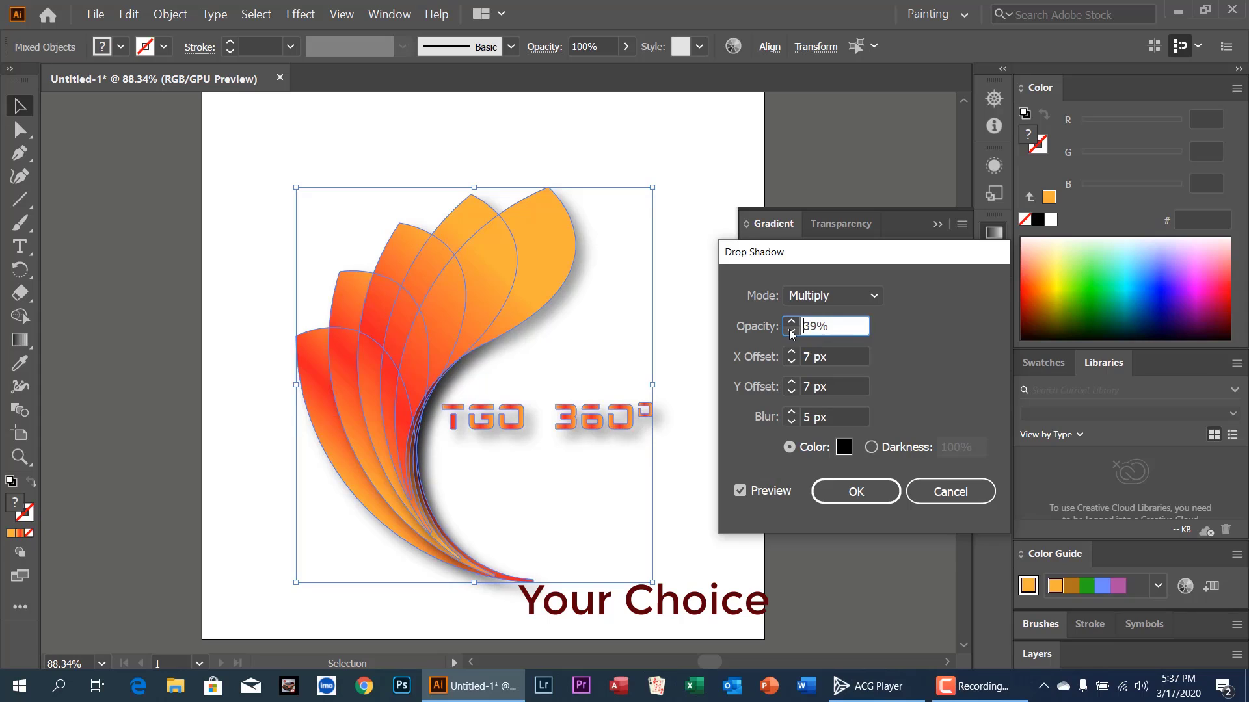
click(791, 332)
click(791, 332)
click(790, 332)
click(791, 333)
click(791, 332)
click(791, 332)
click(790, 332)
click(791, 332)
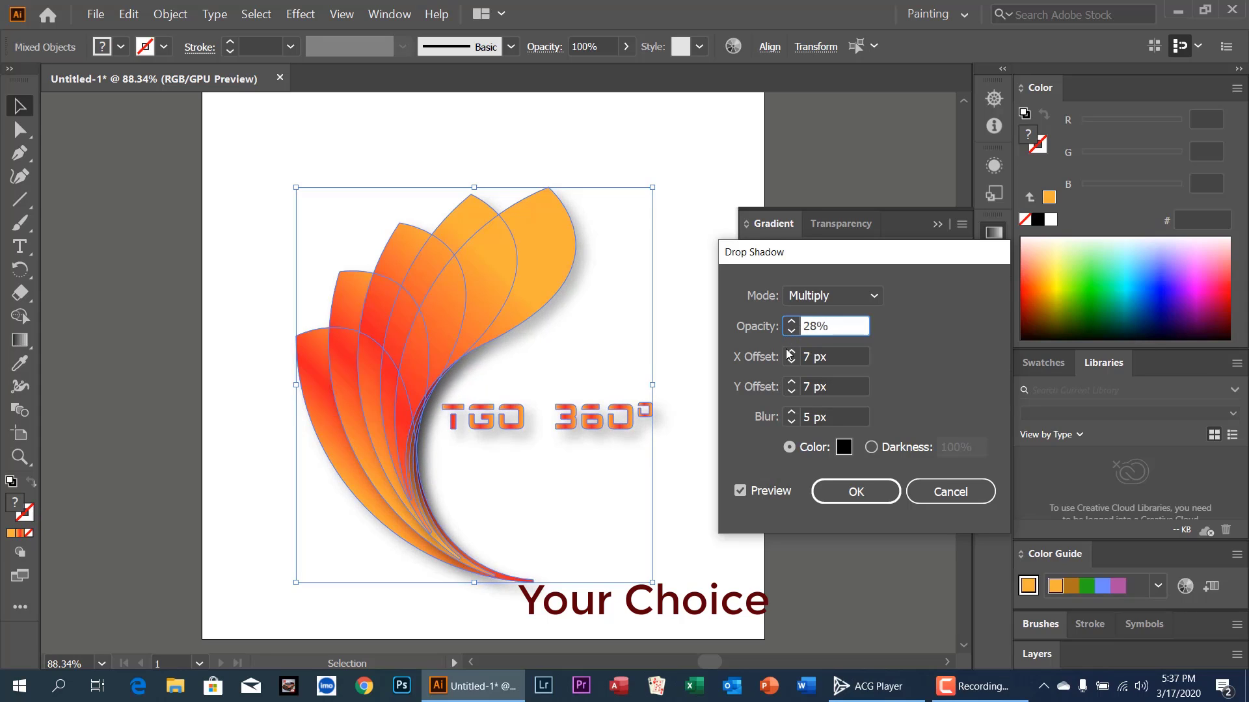
Set the drop shadow's X offset to 10 px and its Y offset to 3 px.
click(792, 352)
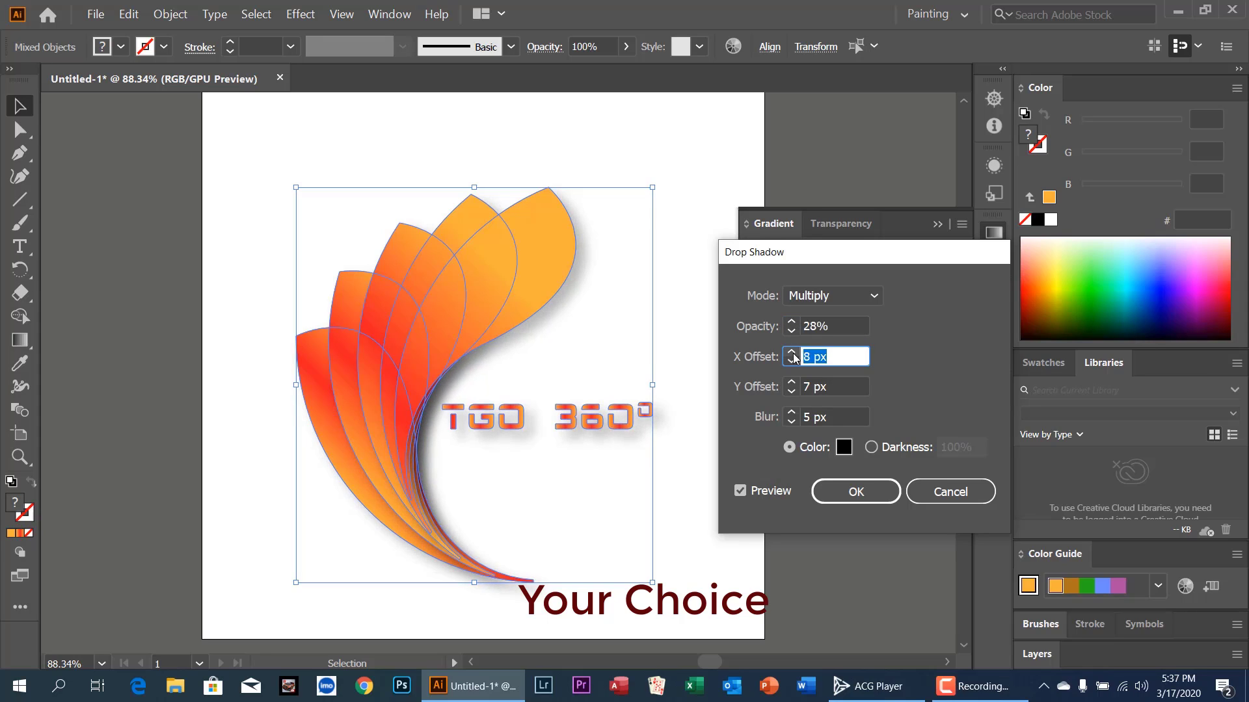
click(791, 353)
click(792, 353)
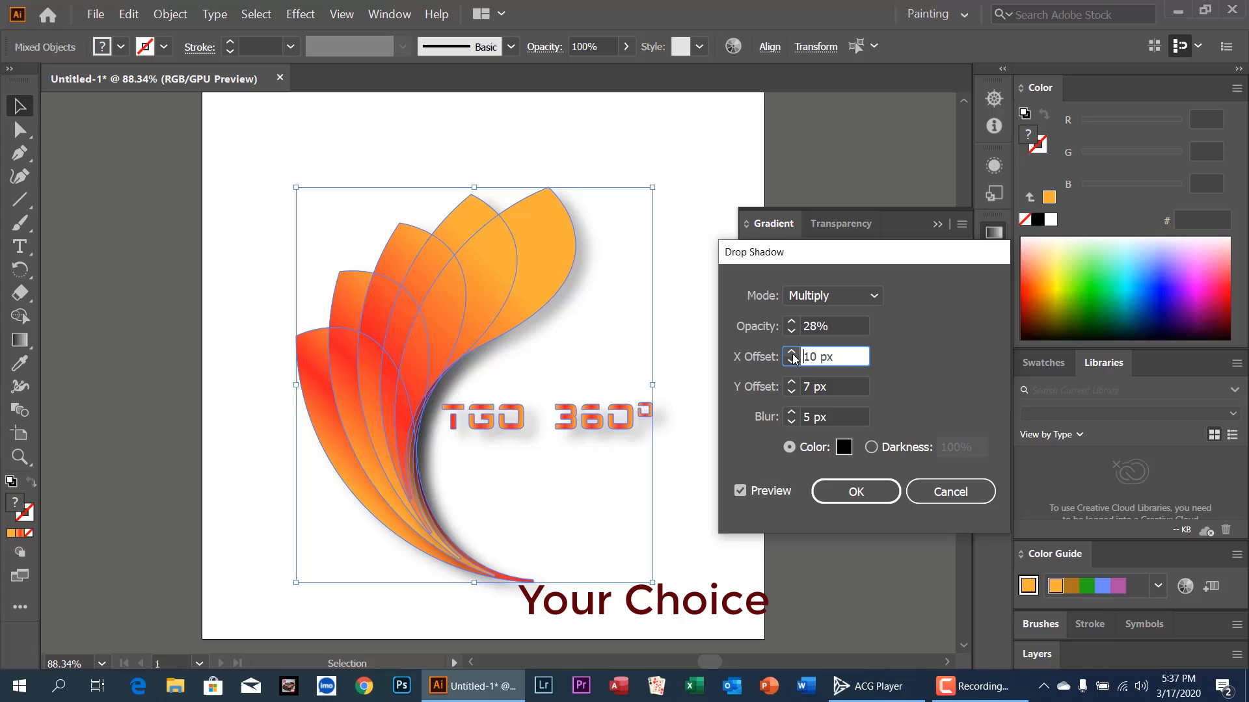
click(792, 392)
click(792, 392)
click(791, 392)
click(792, 392)
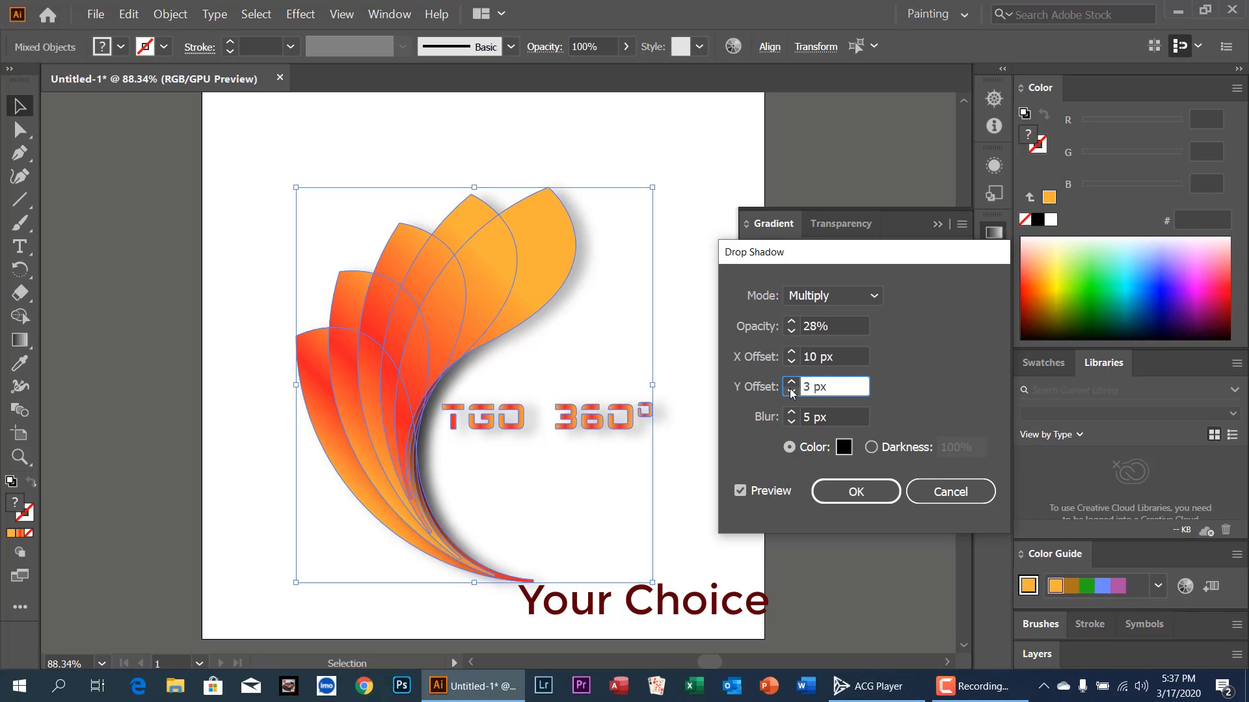
Set the drop shadow's blur to 9 px, apply the effect and deselect the artwork.
click(791, 413)
click(792, 413)
click(792, 413)
click(792, 413)
click(792, 413)
click(792, 413)
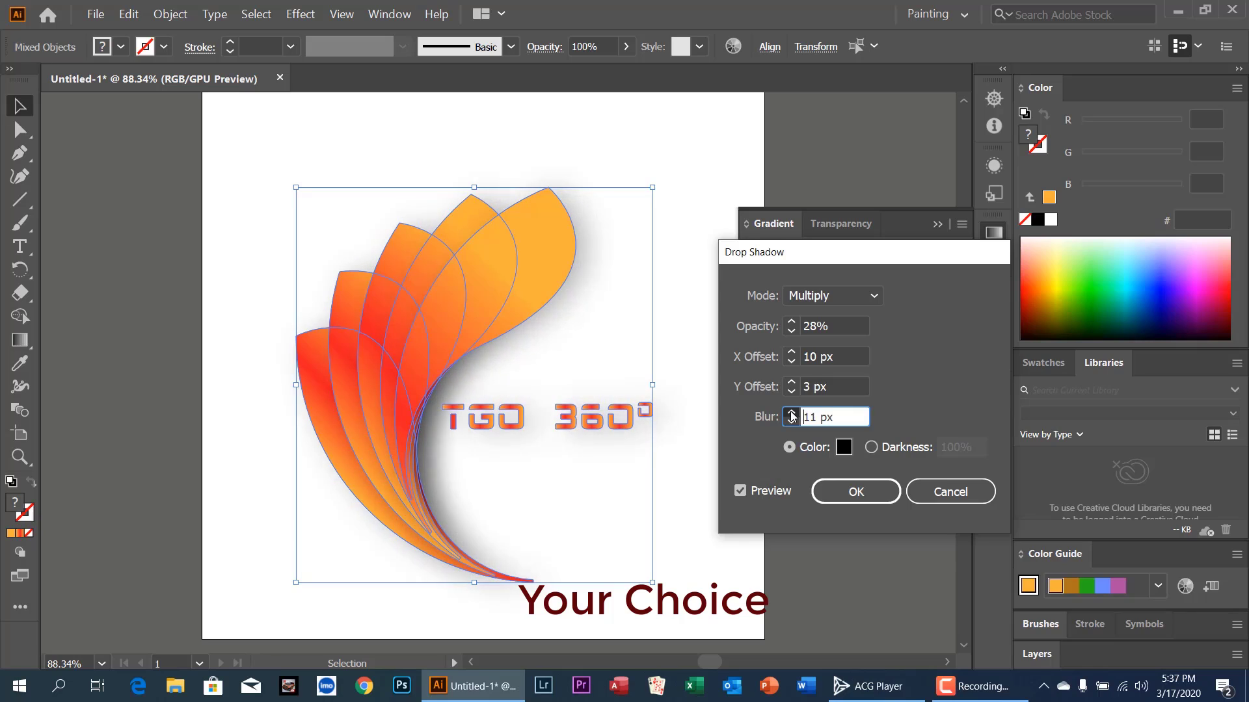
click(792, 413)
click(792, 413)
click(792, 413)
click(791, 413)
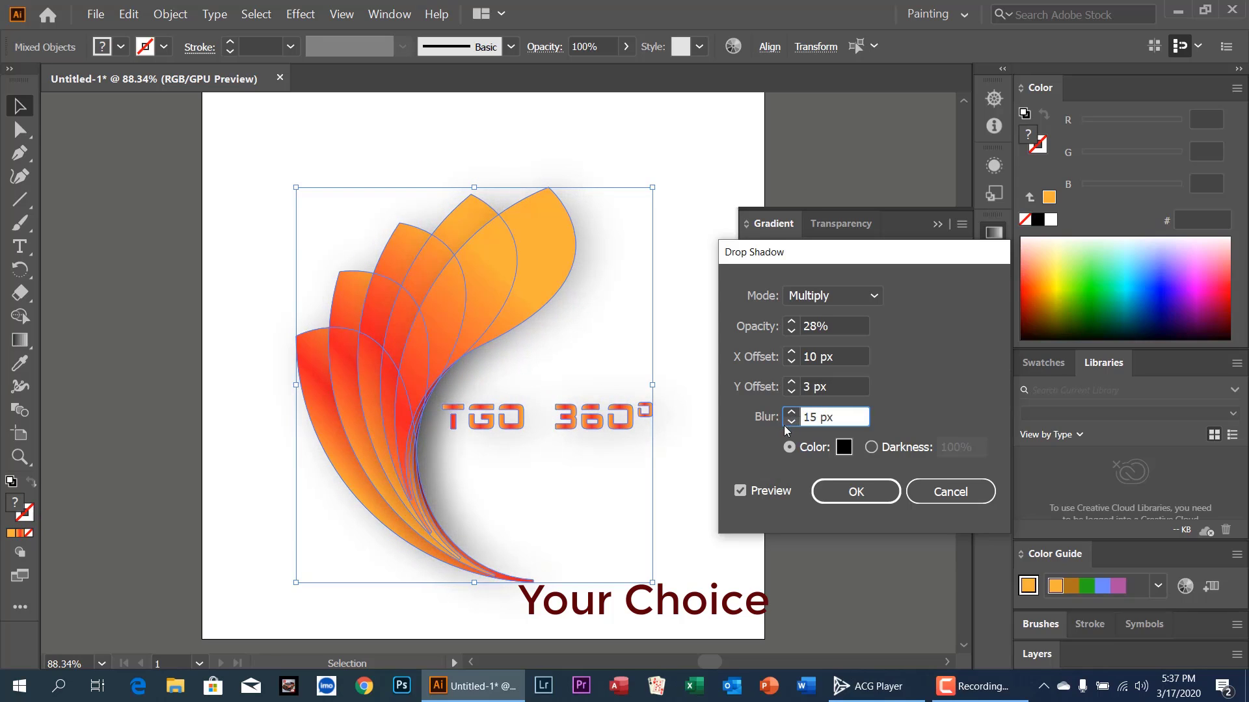
click(791, 420)
click(792, 421)
click(792, 421)
click(791, 421)
click(792, 420)
click(792, 421)
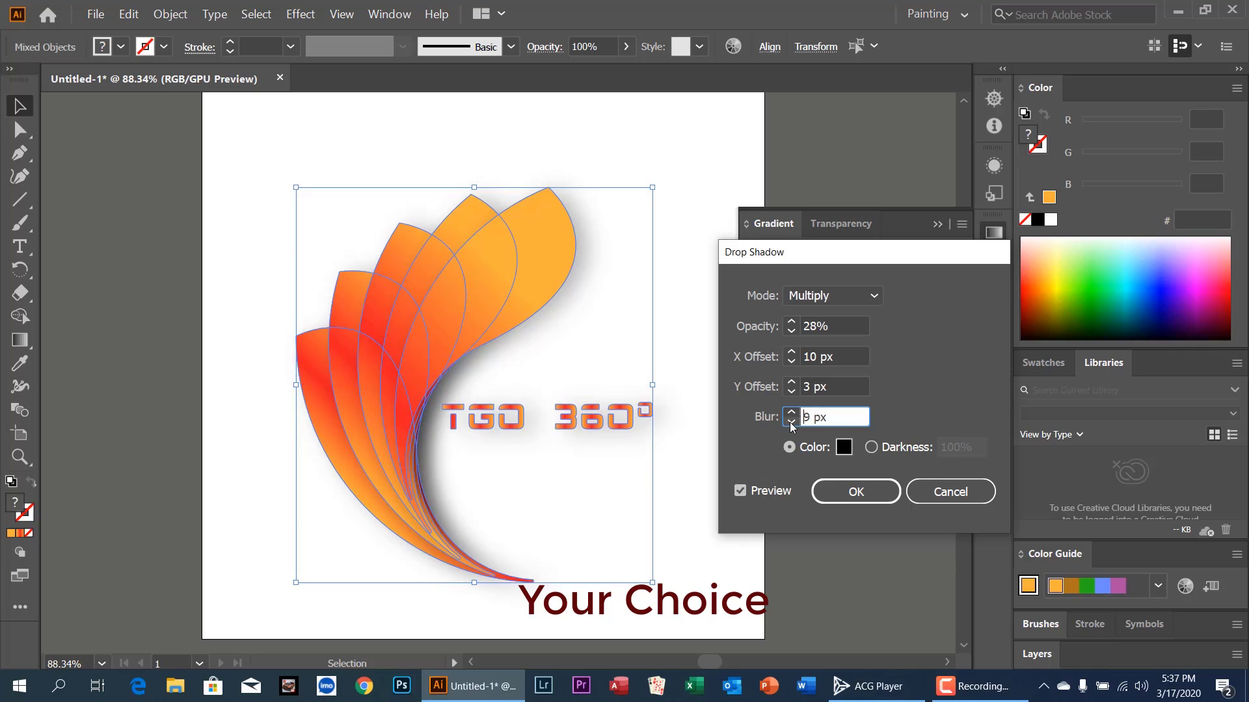
click(826, 492)
click(748, 498)
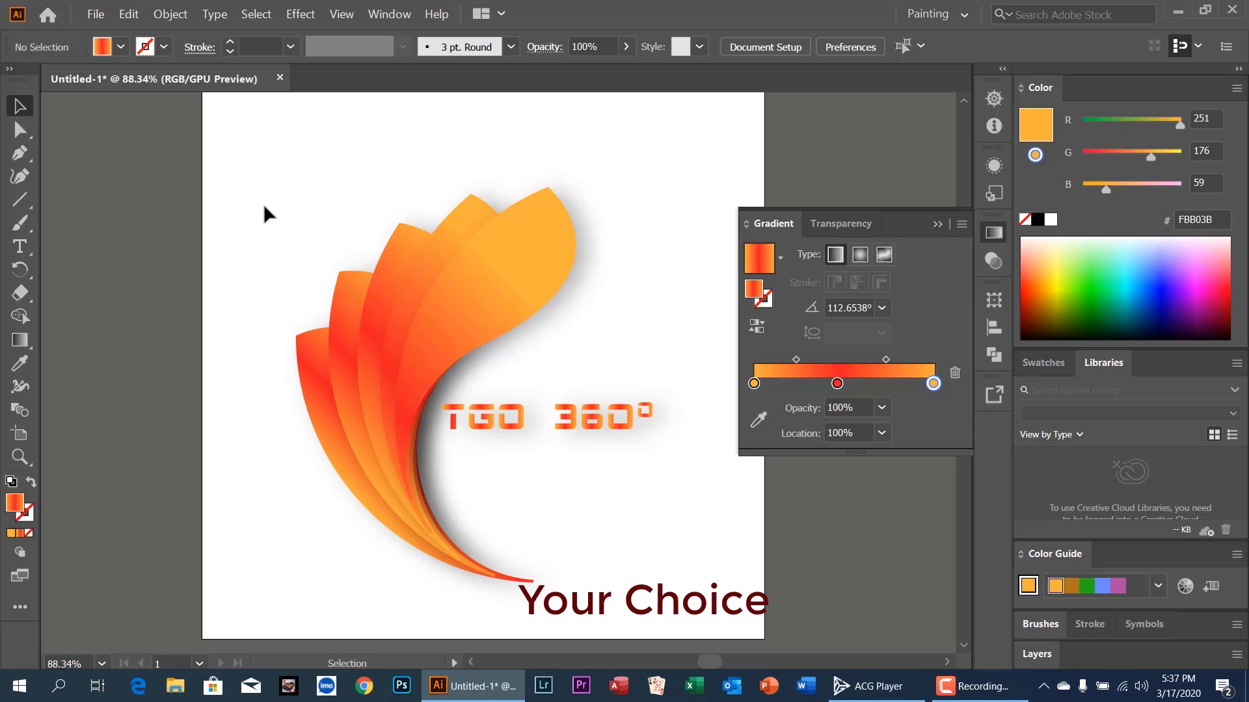
Apply a Feather effect with a 31 px radius to all the petals and the lettering, and deselect them.
drag(264, 207, 667, 595)
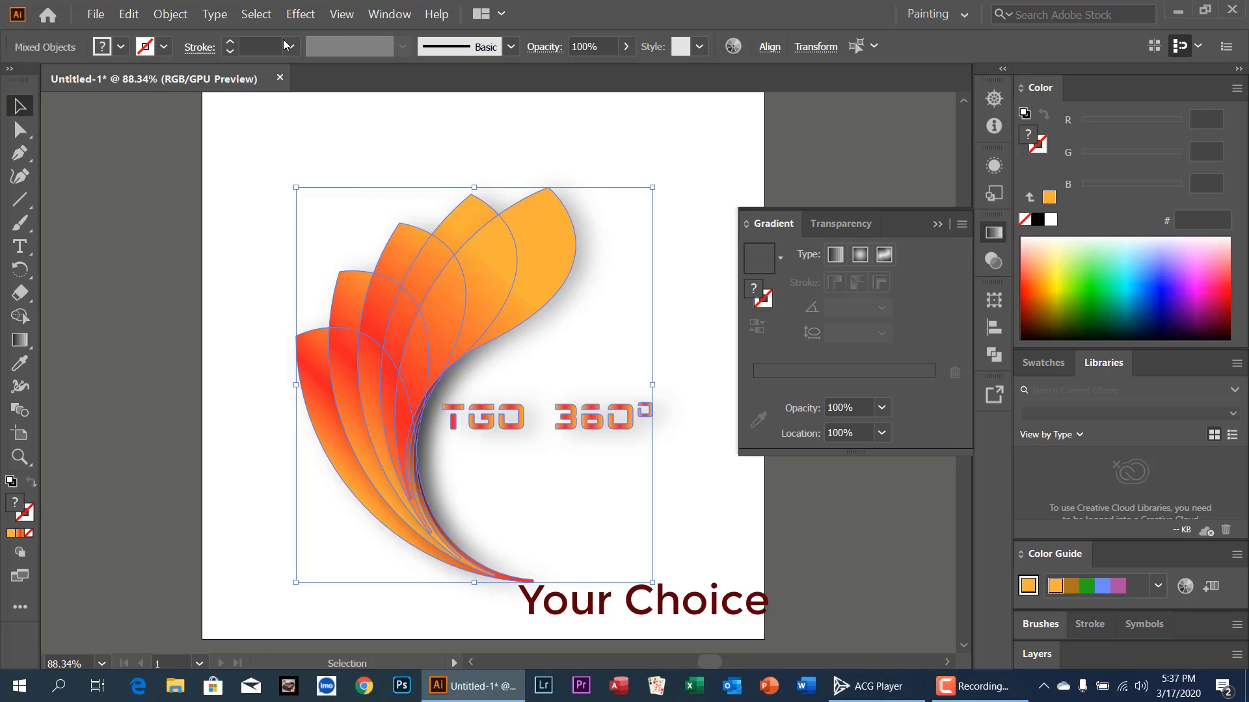
click(300, 16)
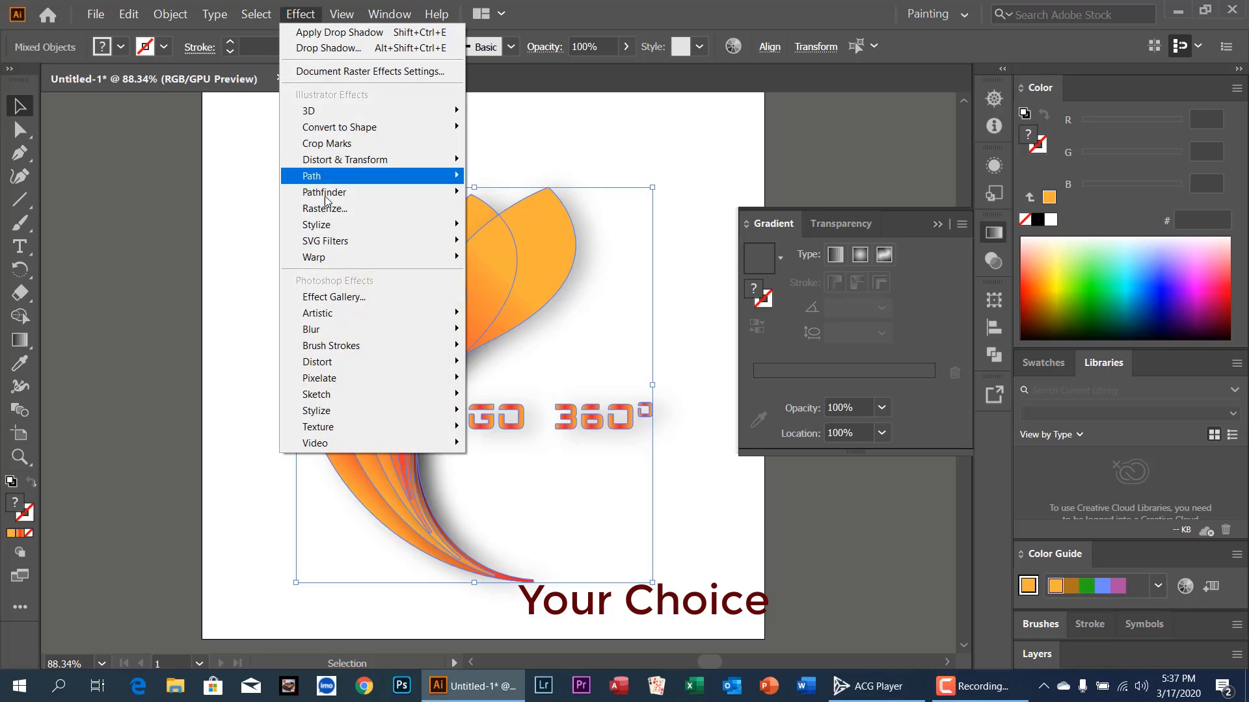
mouse_move(330, 226)
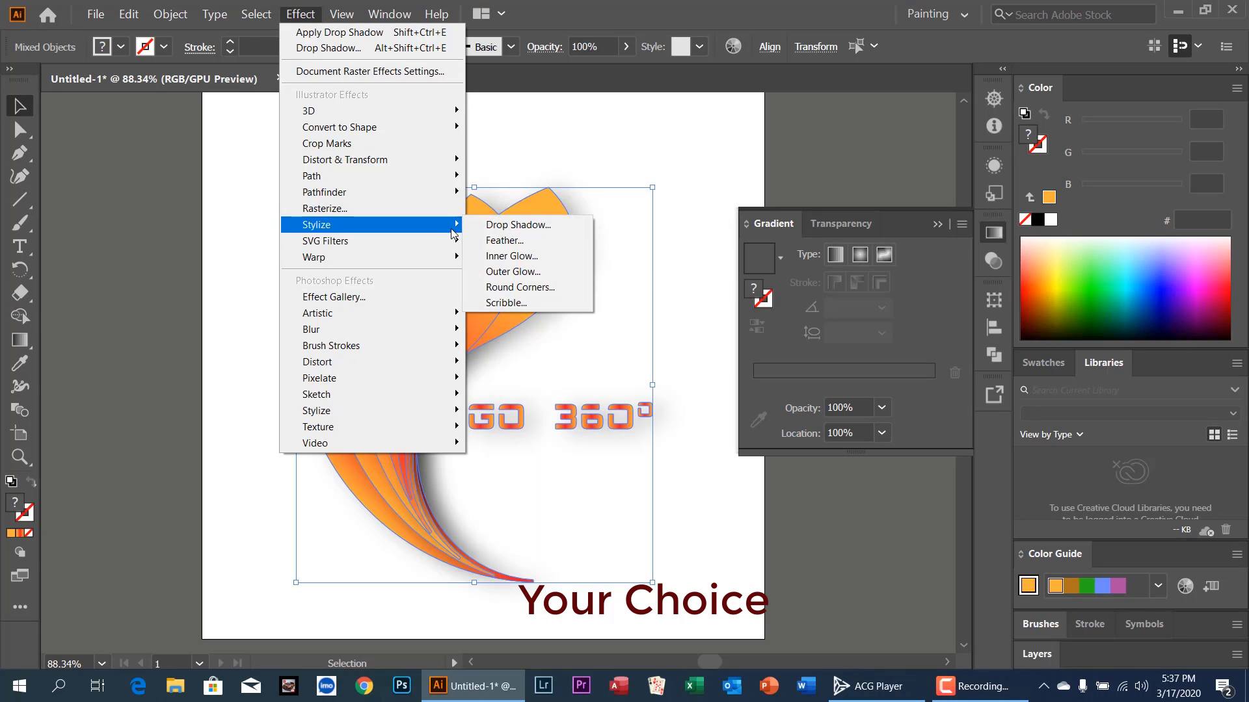
click(494, 241)
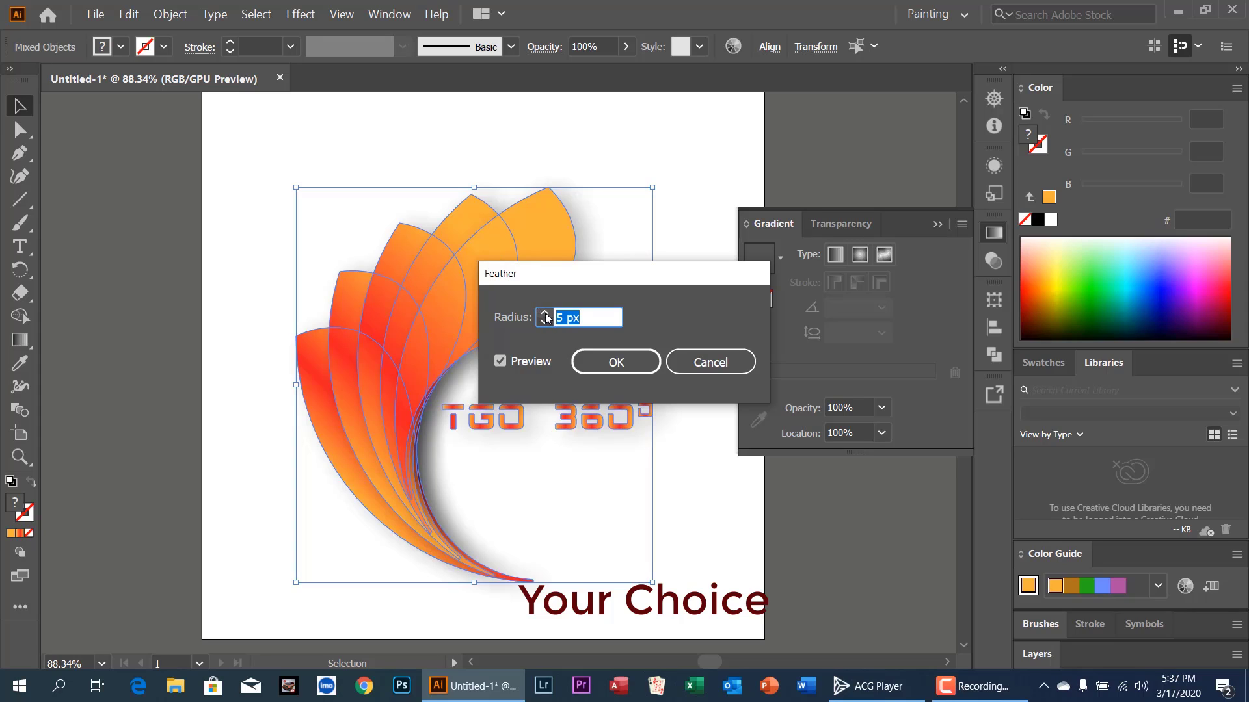
click(546, 313)
click(545, 314)
click(545, 314)
click(546, 313)
click(545, 313)
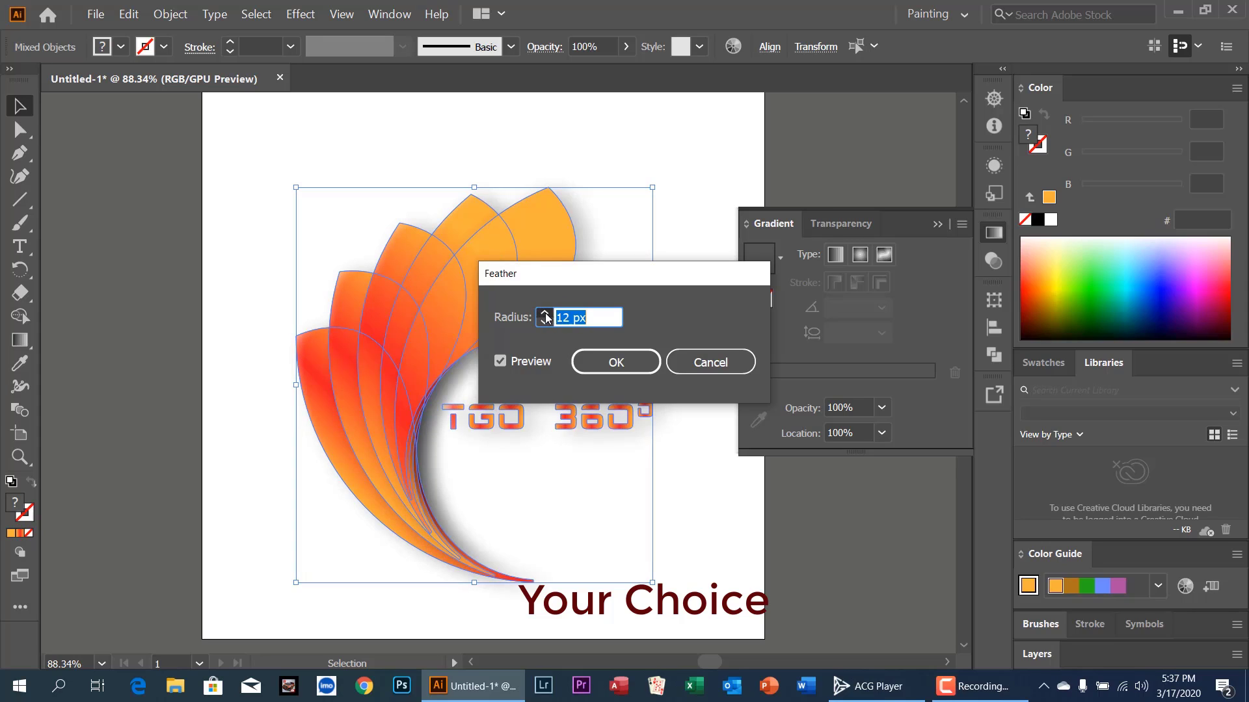
click(545, 313)
click(546, 313)
click(546, 314)
click(546, 314)
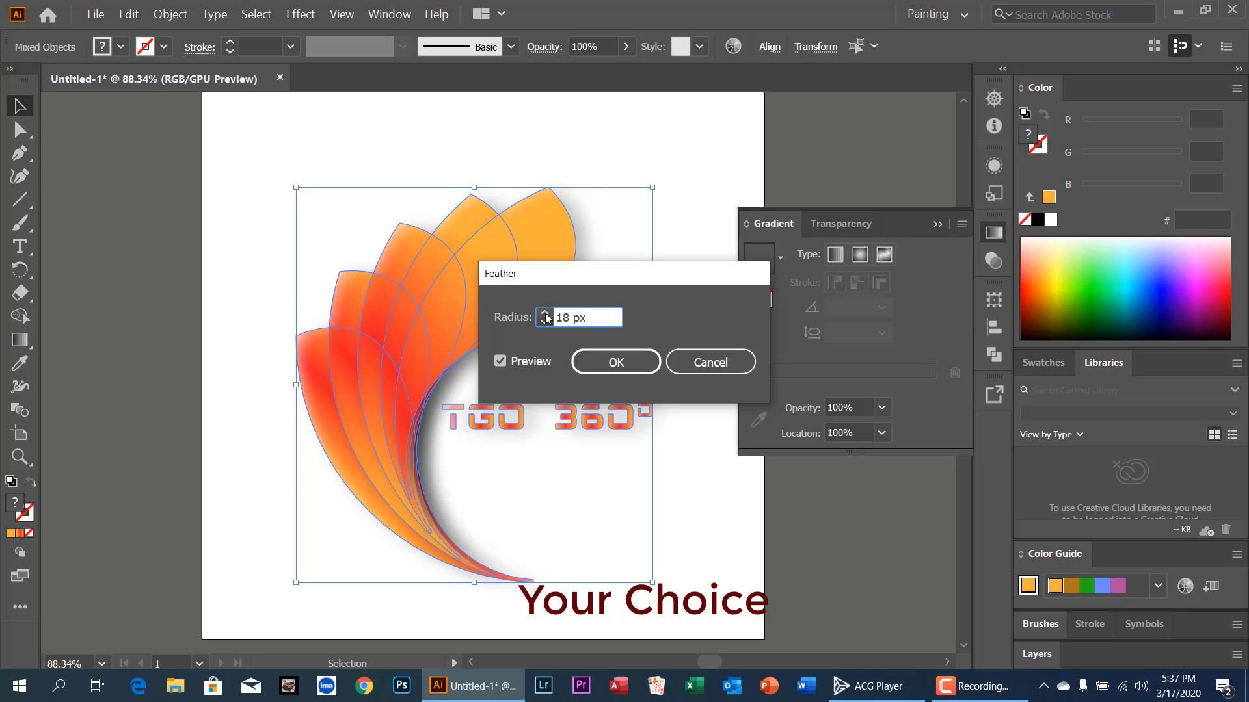
click(546, 314)
click(546, 314)
click(545, 314)
click(546, 313)
click(545, 313)
click(545, 313)
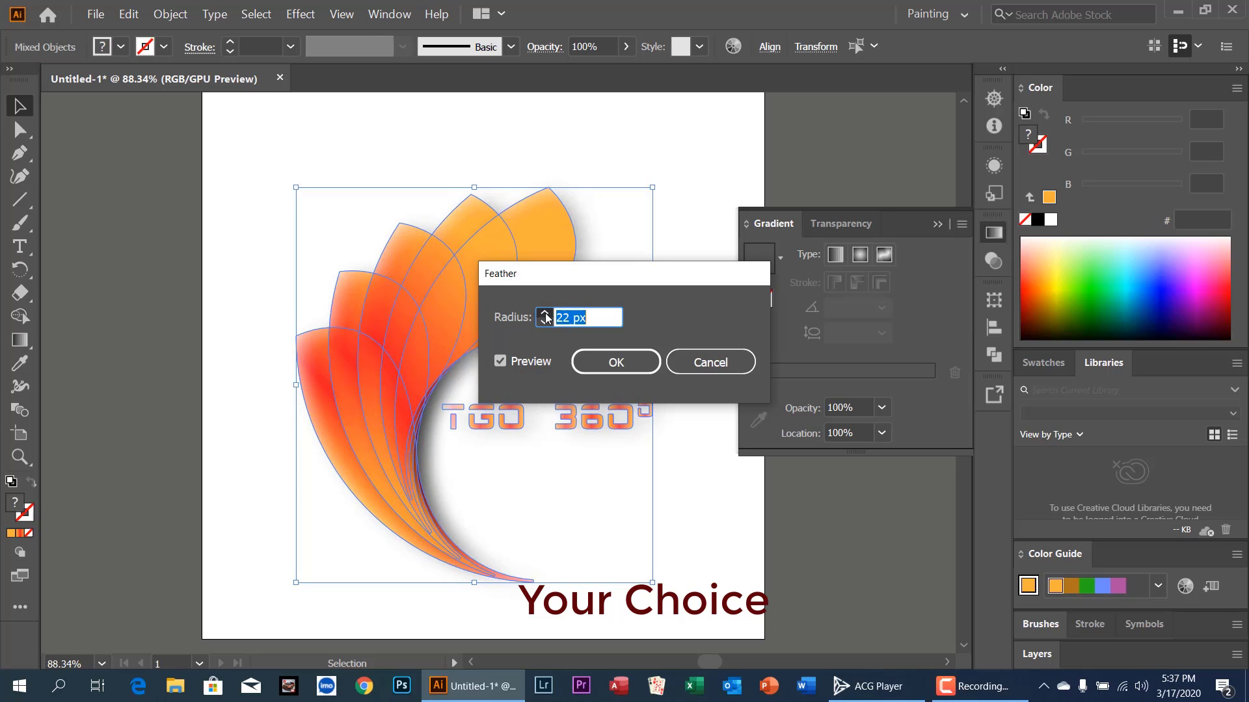
click(545, 314)
click(546, 313)
click(546, 313)
click(545, 314)
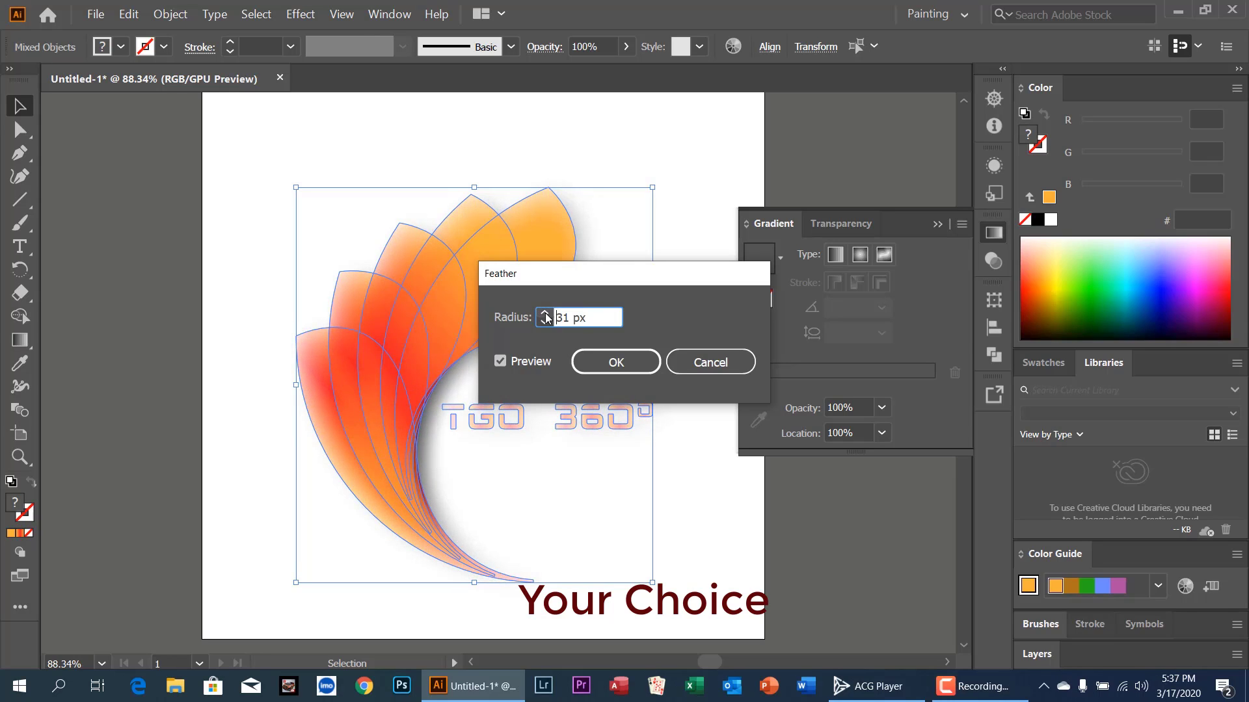
click(638, 364)
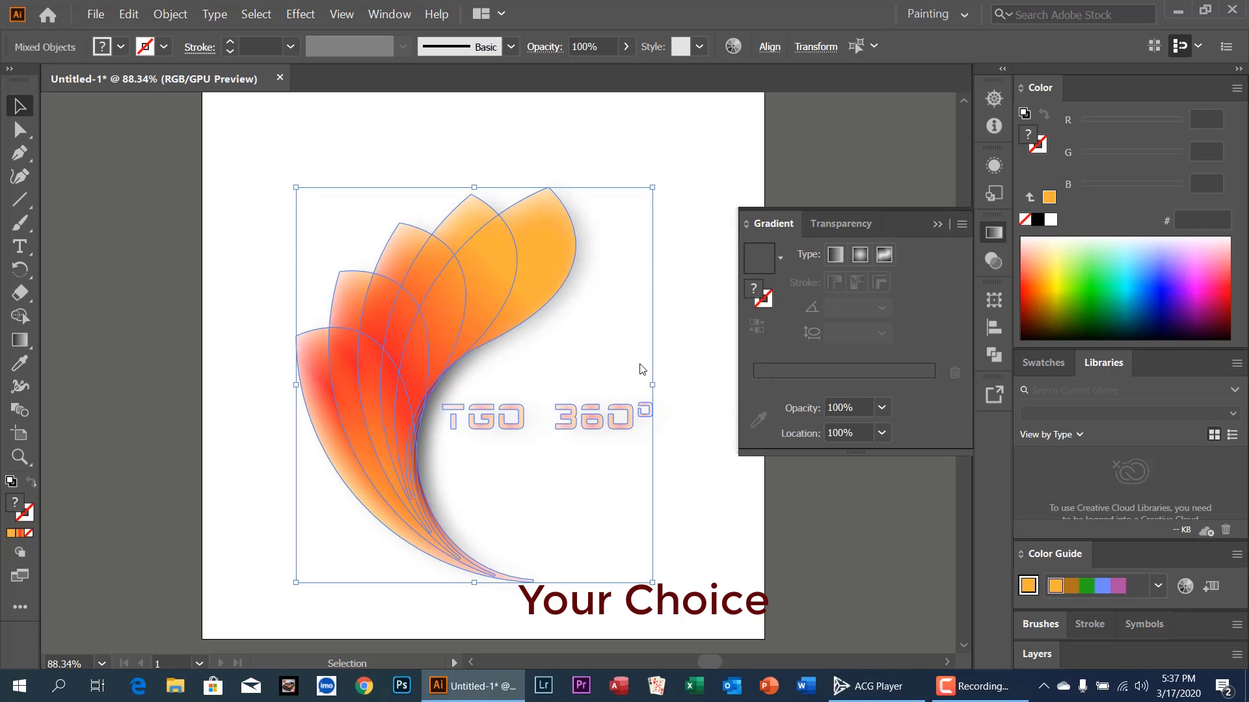
click(675, 268)
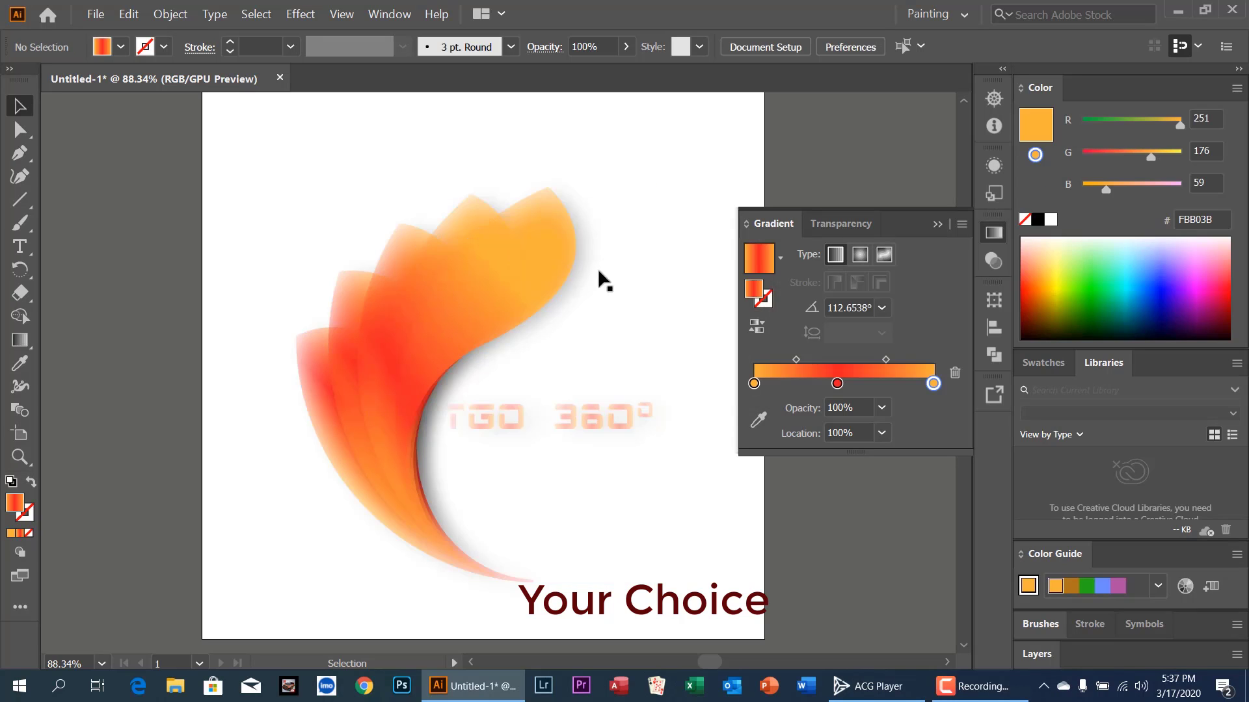